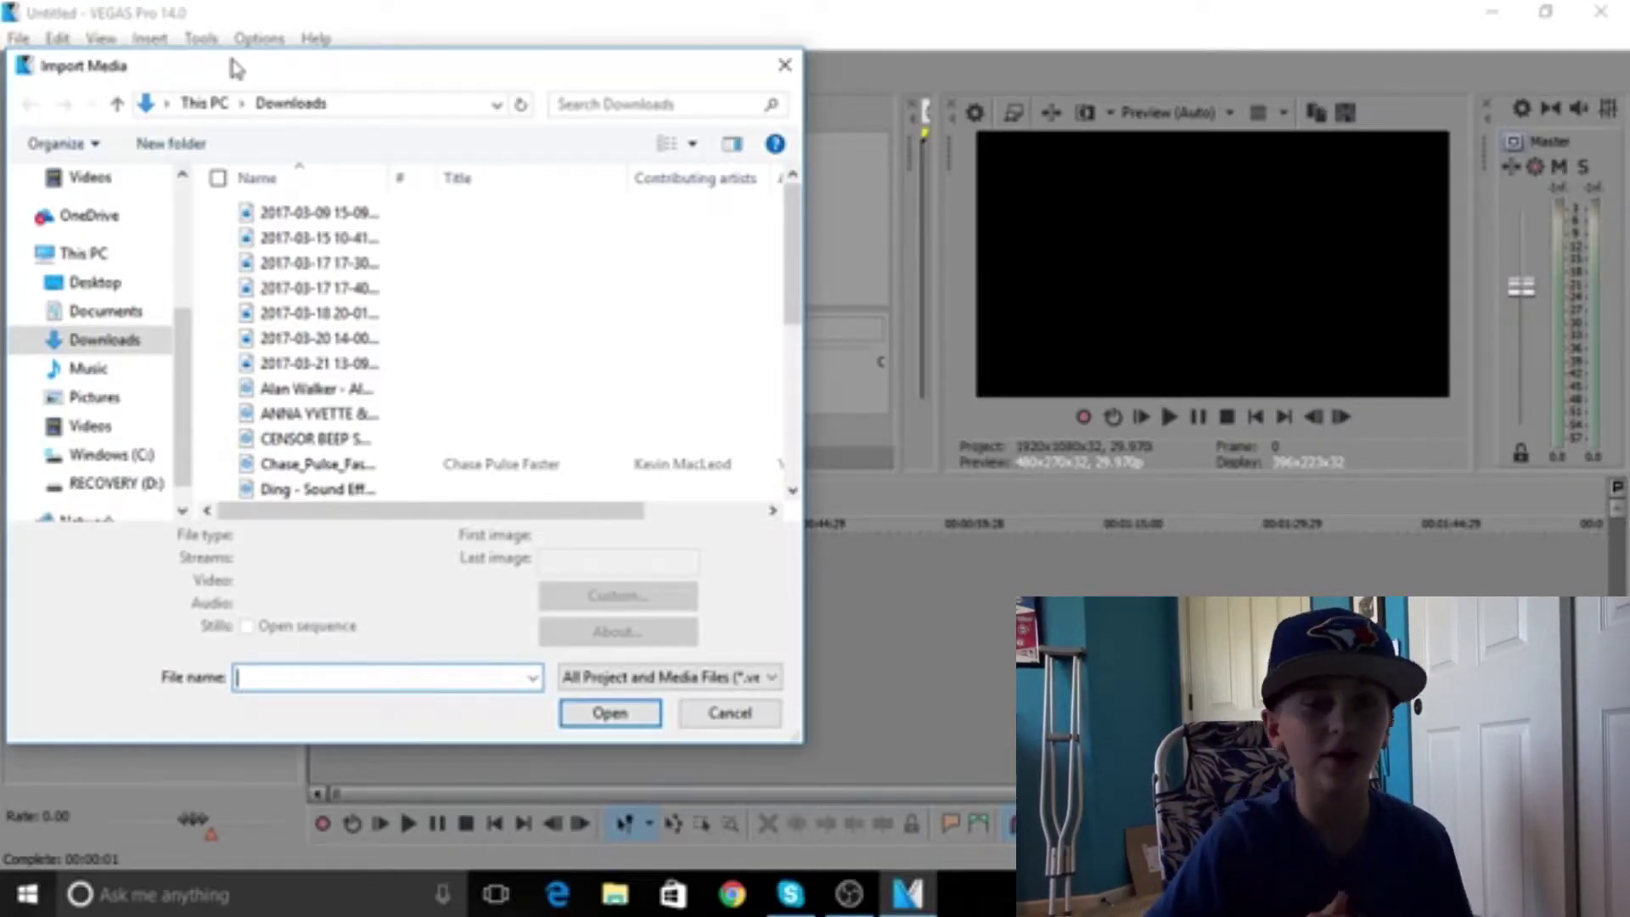
Import the beach photo from Pictures and place it on the timeline
drag(236, 68, 219, 96)
scroll(105, 280, up, 2)
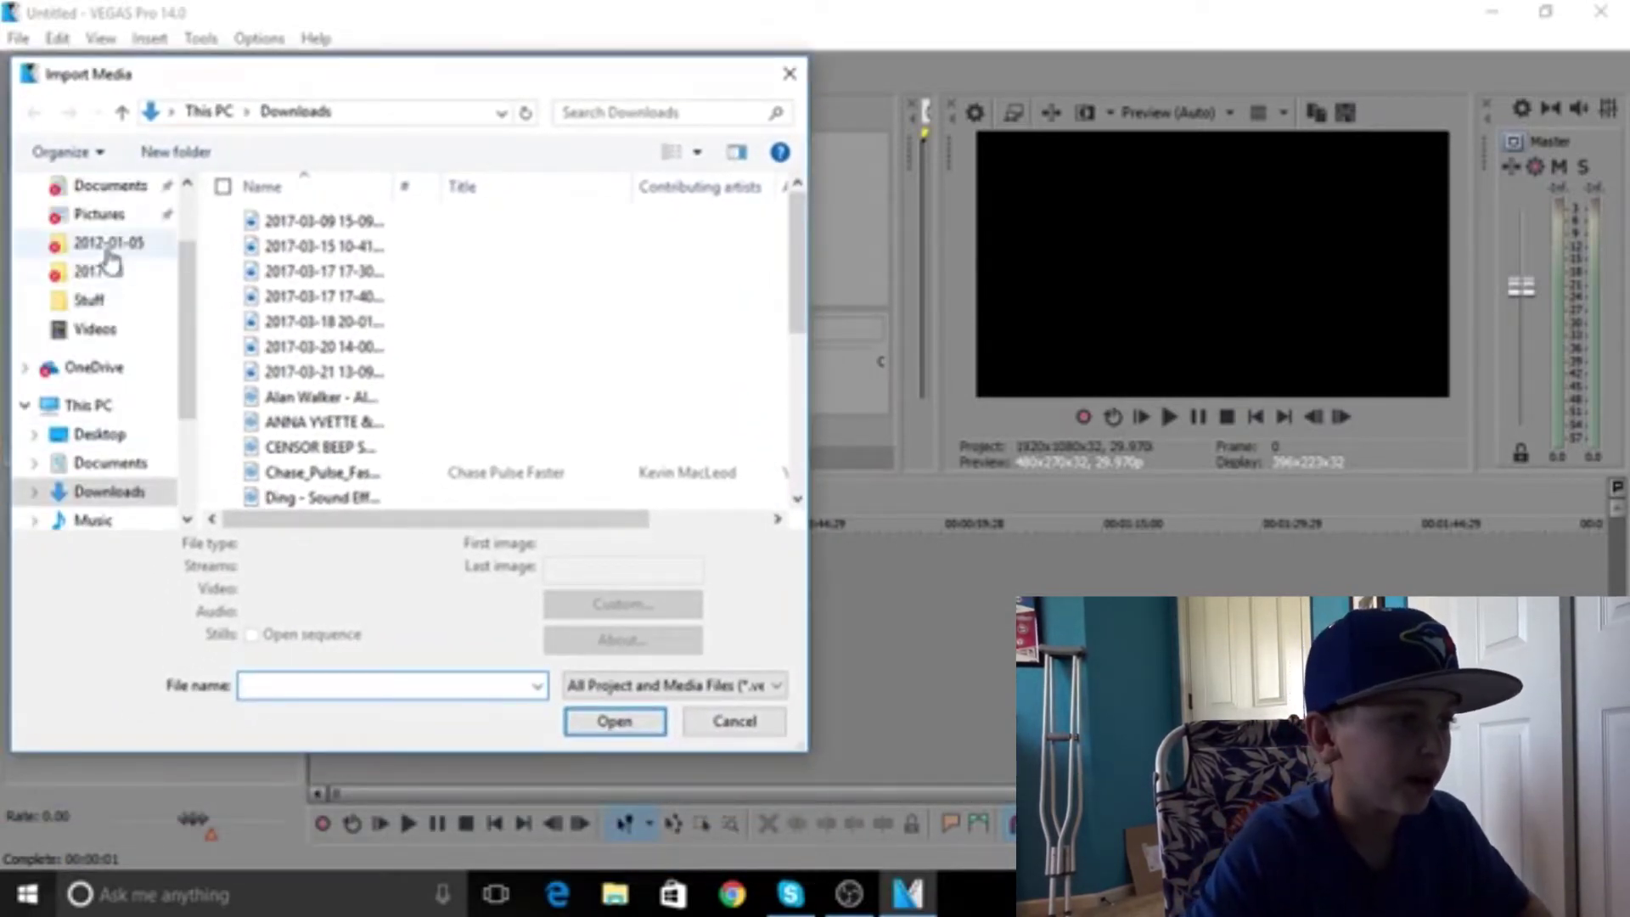
click(117, 222)
scroll(522, 425, down, 6)
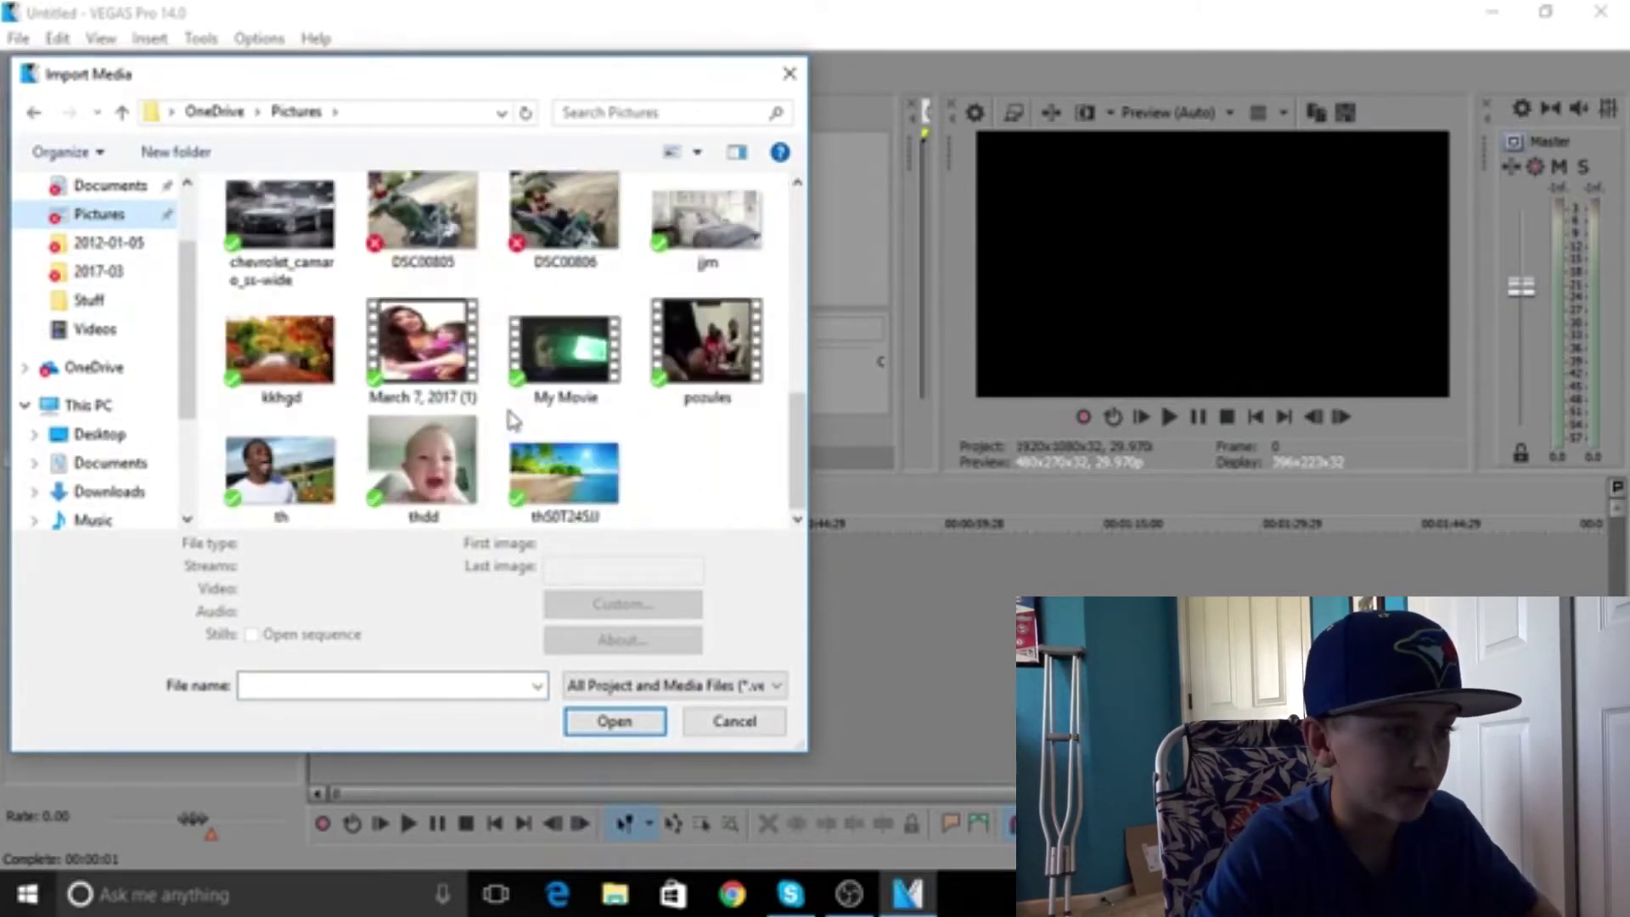
double_click(576, 465)
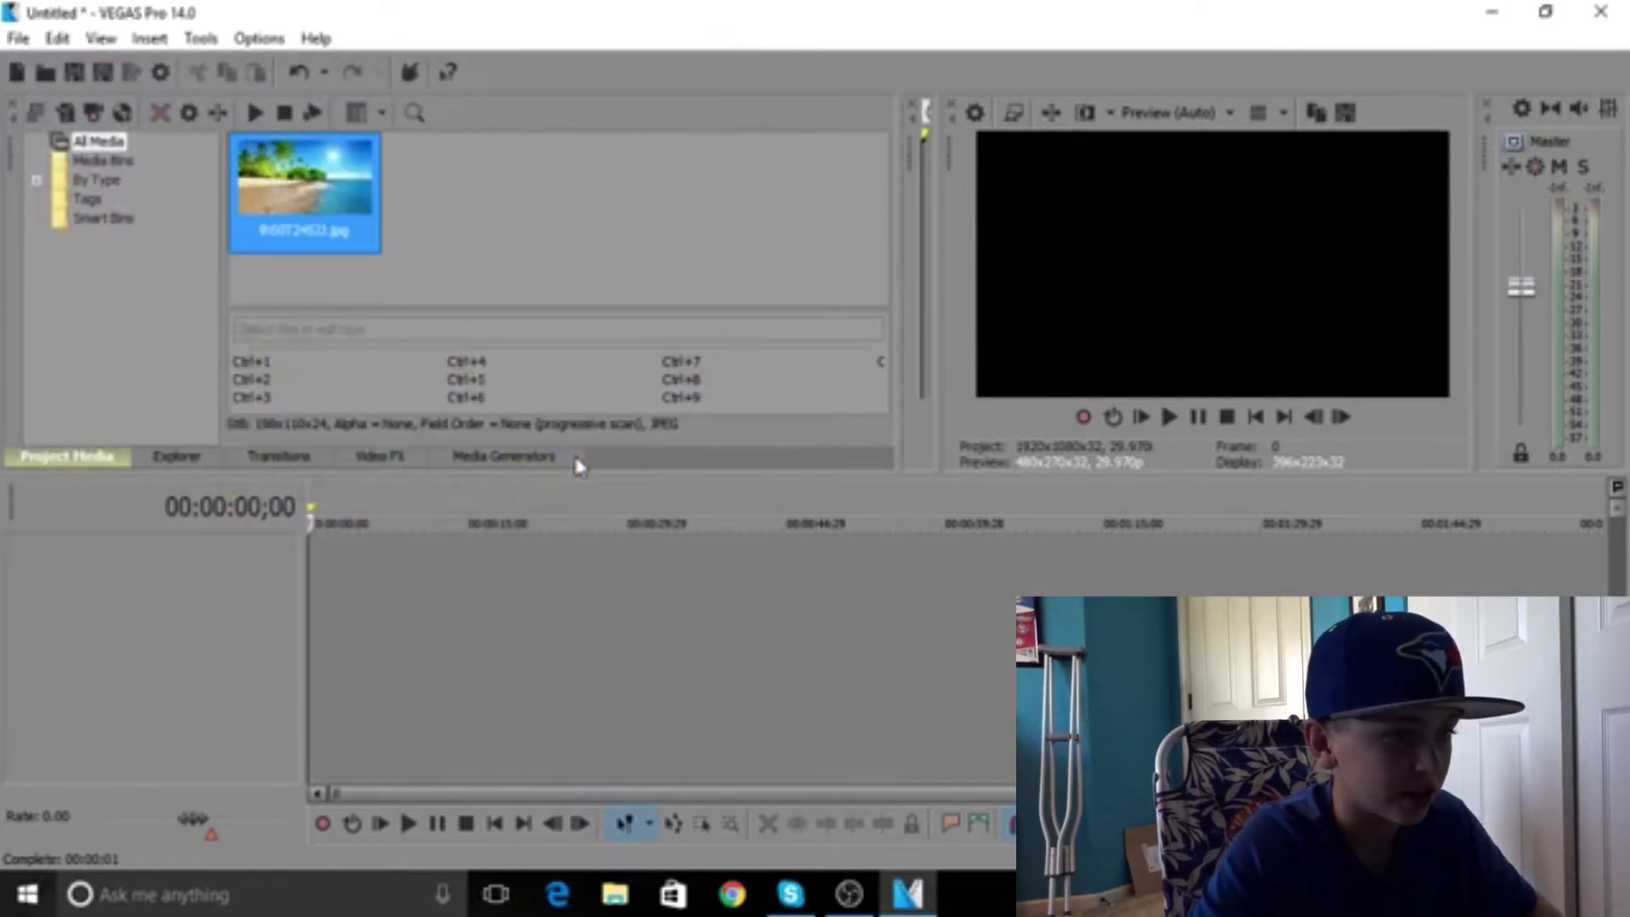
drag(687, 628, 301, 660)
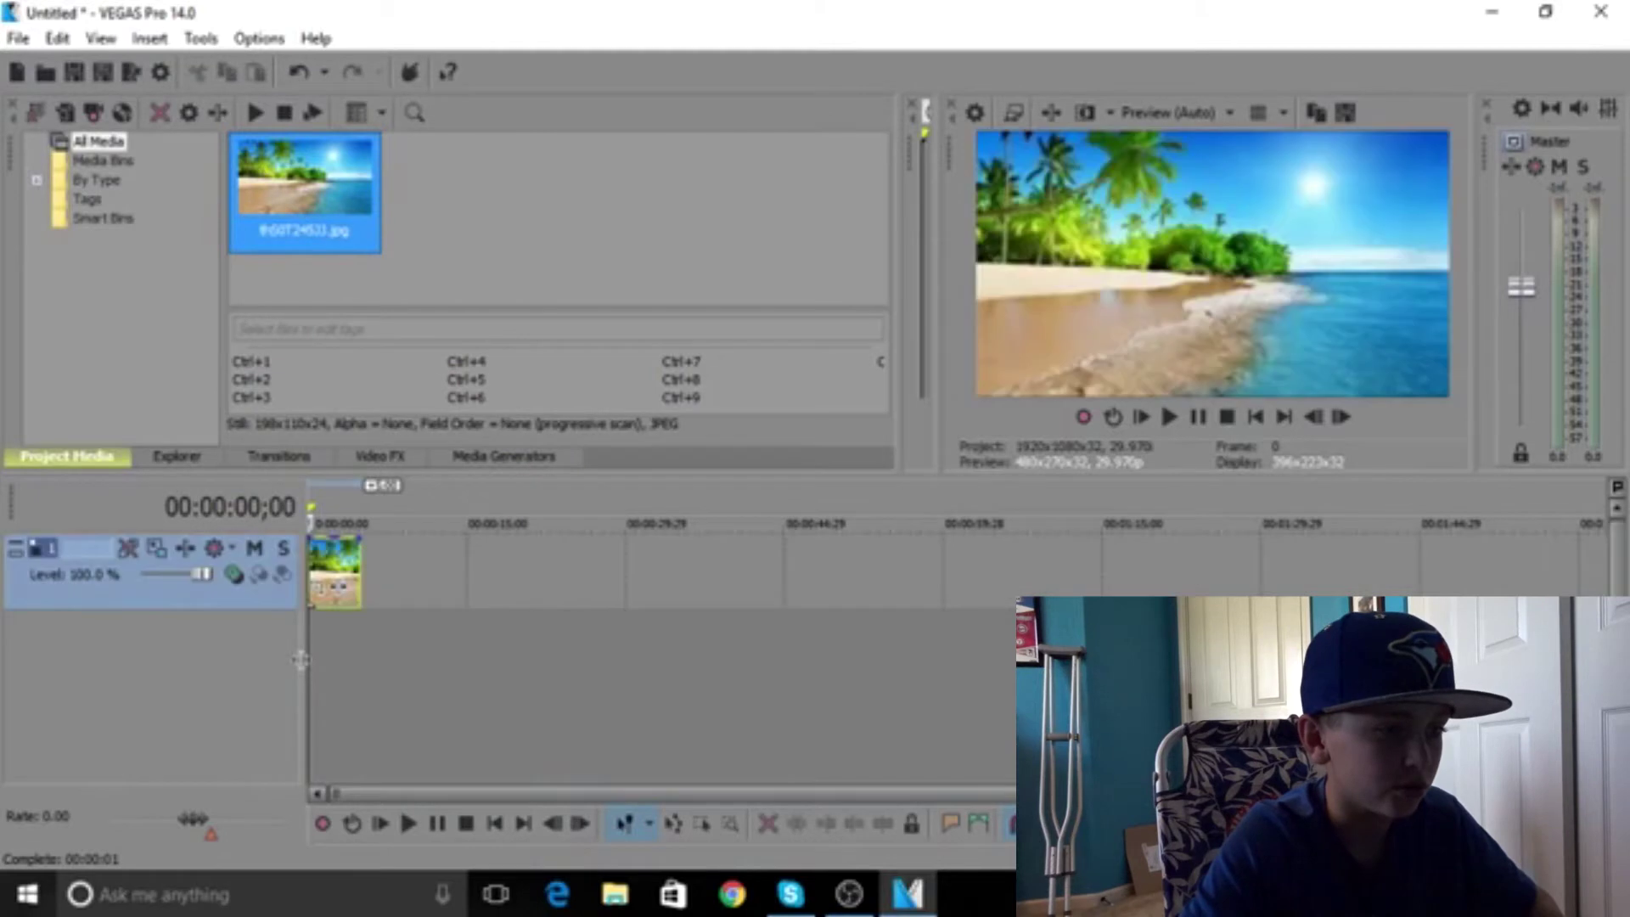
Insert three empty video tracks above the beach photo's track
right_click(422, 677)
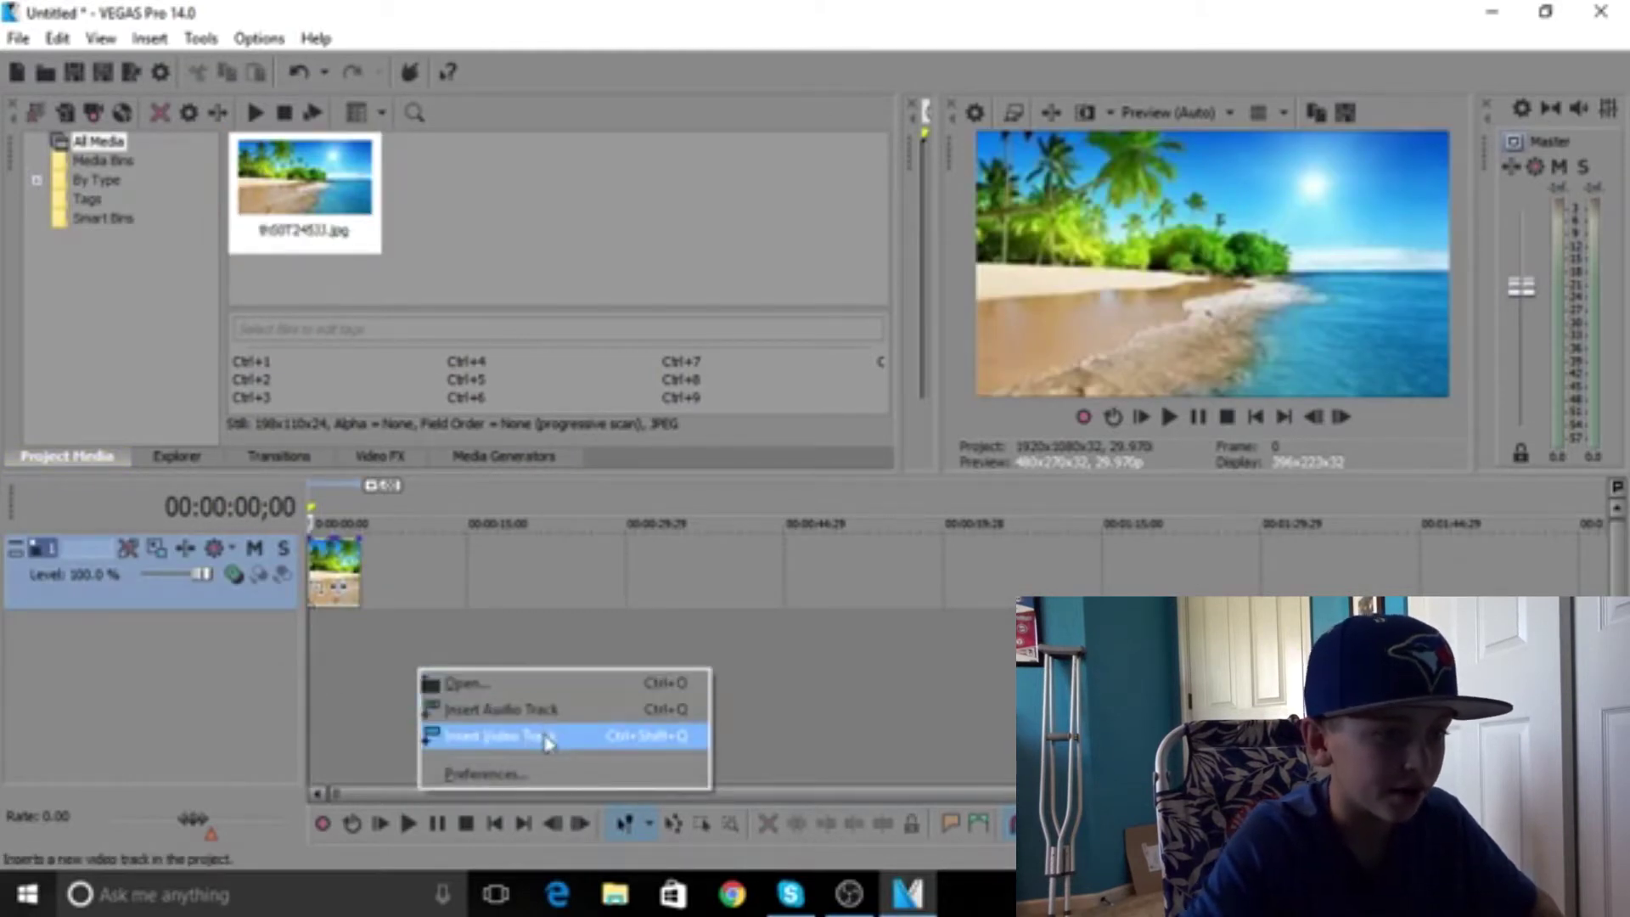
click(546, 736)
right_click(473, 702)
click(508, 768)
right_click(459, 756)
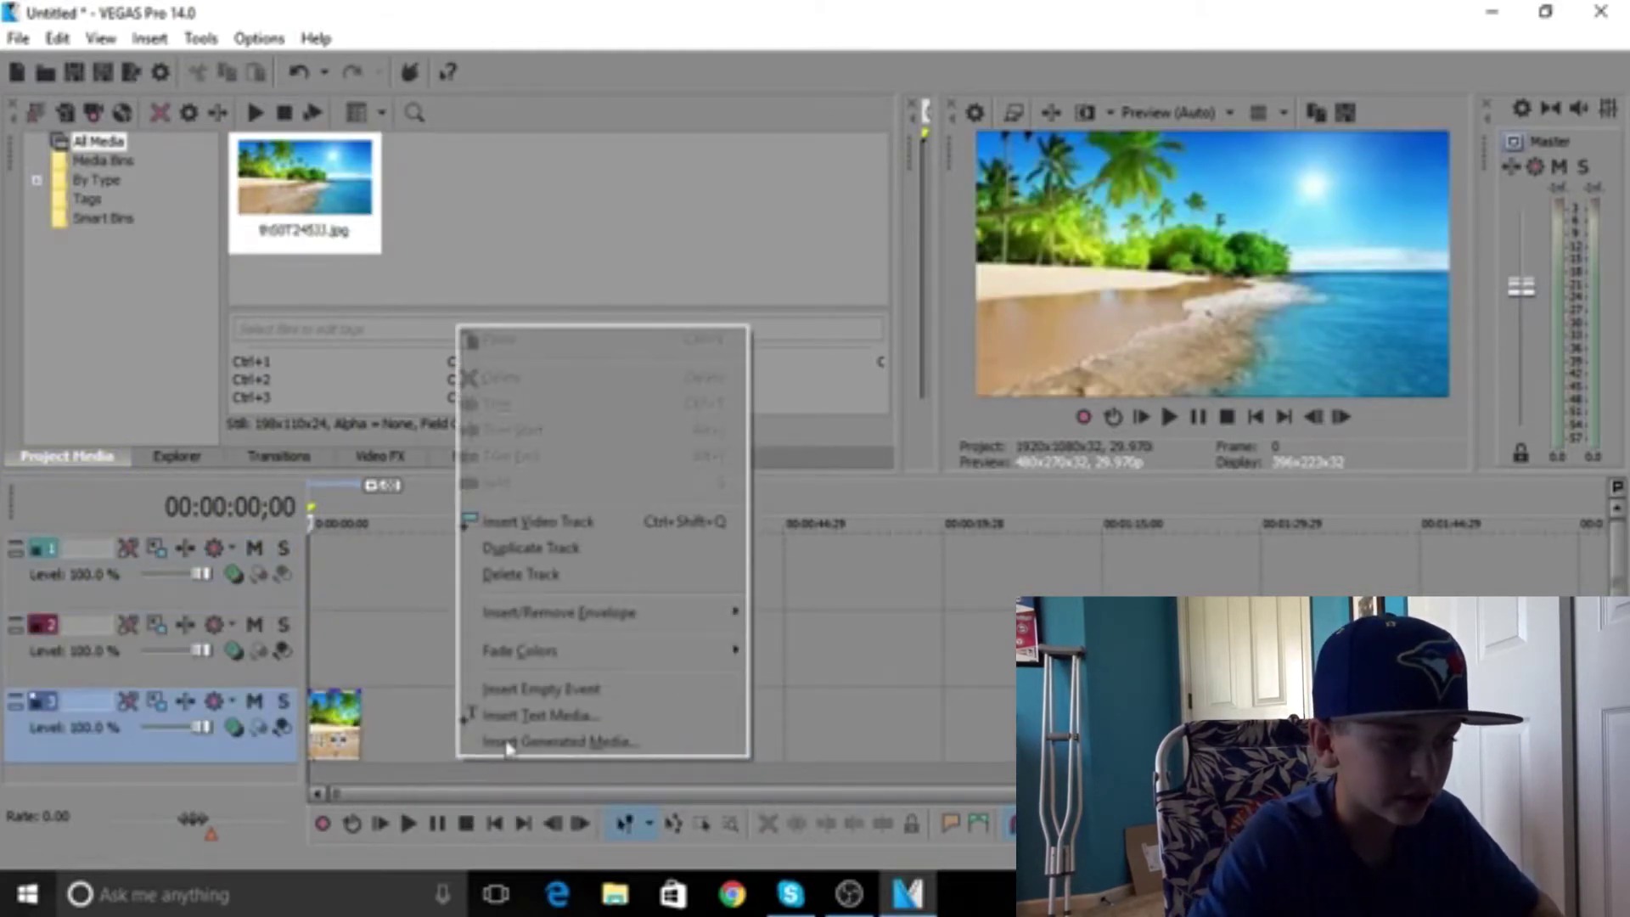
click(530, 528)
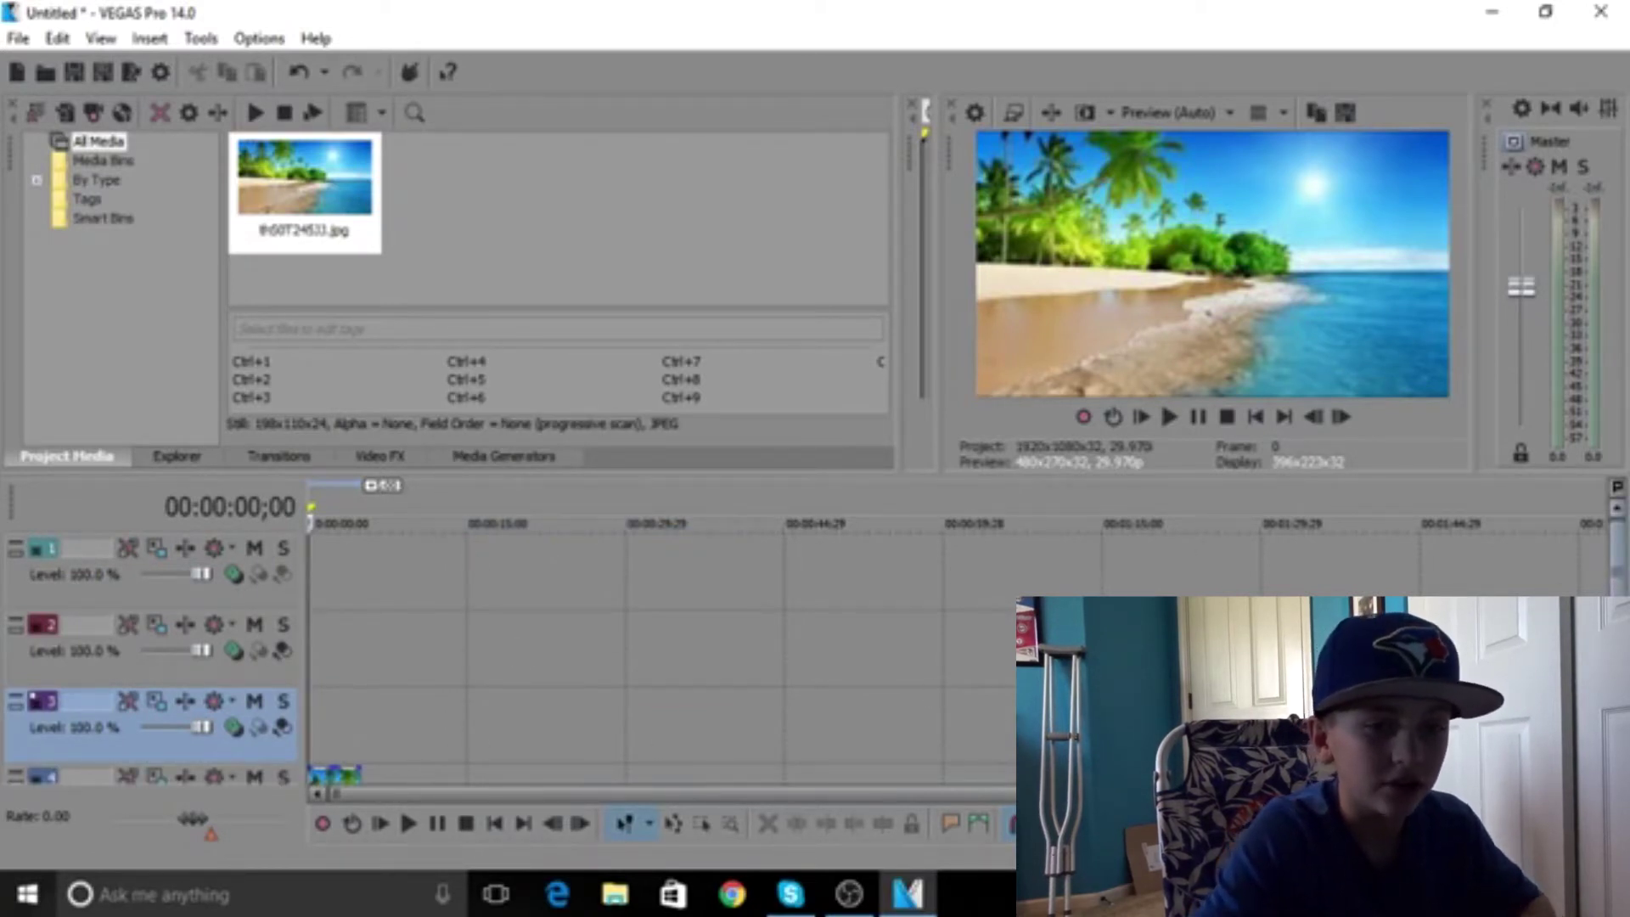
key(Up)
key(Down)
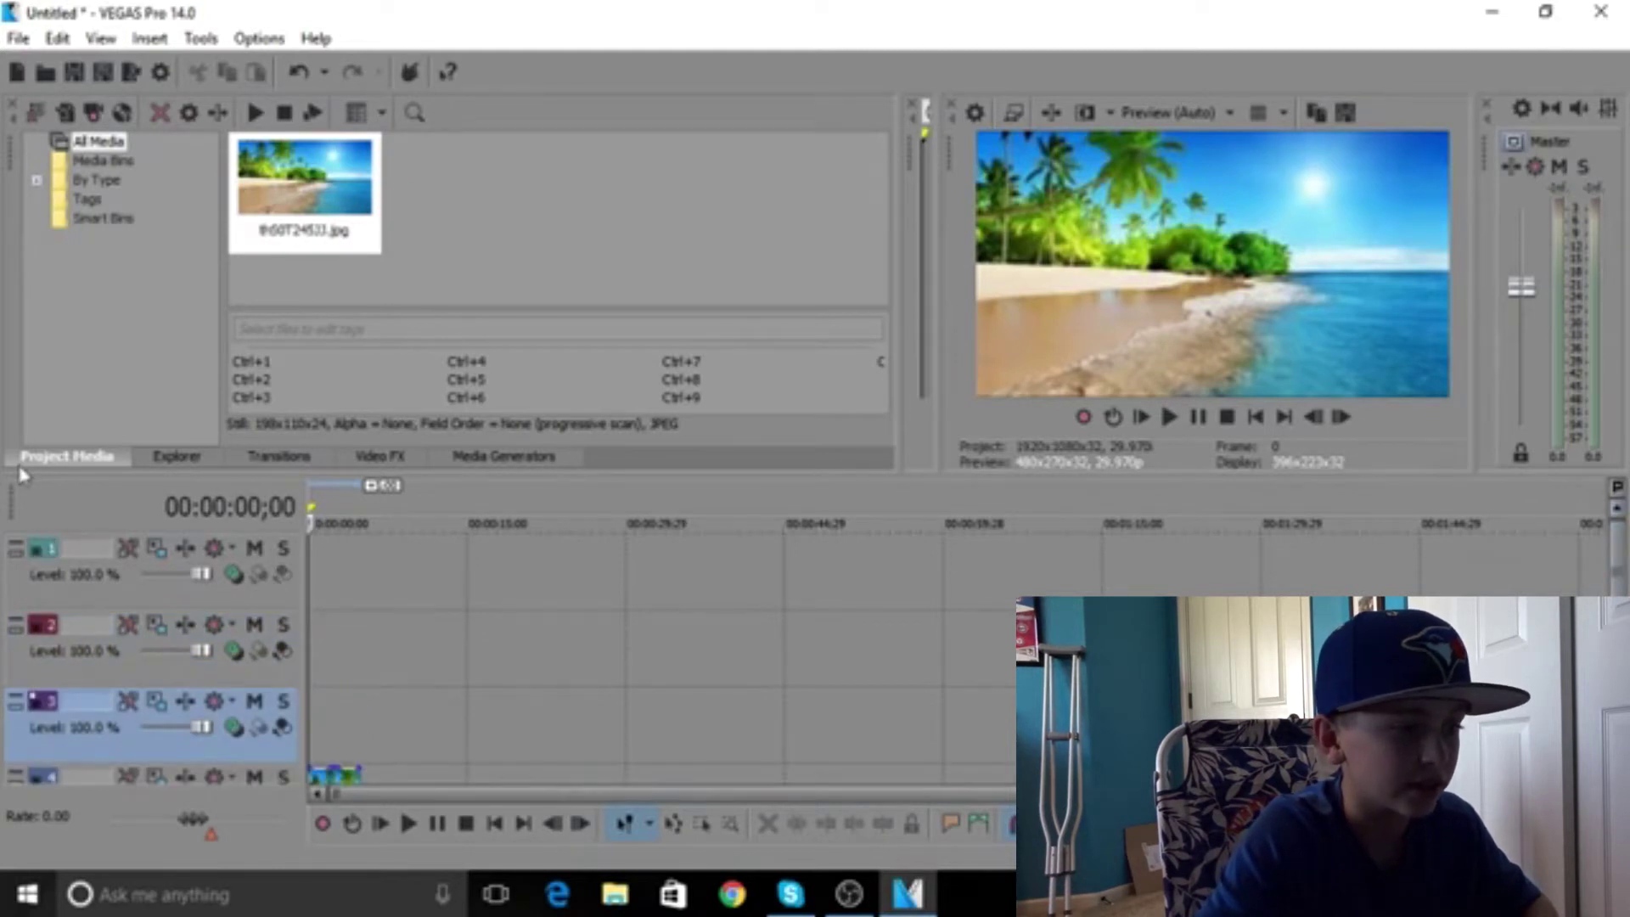
Import Boss.png and drop it onto track 3 over the beach photo
click(94, 115)
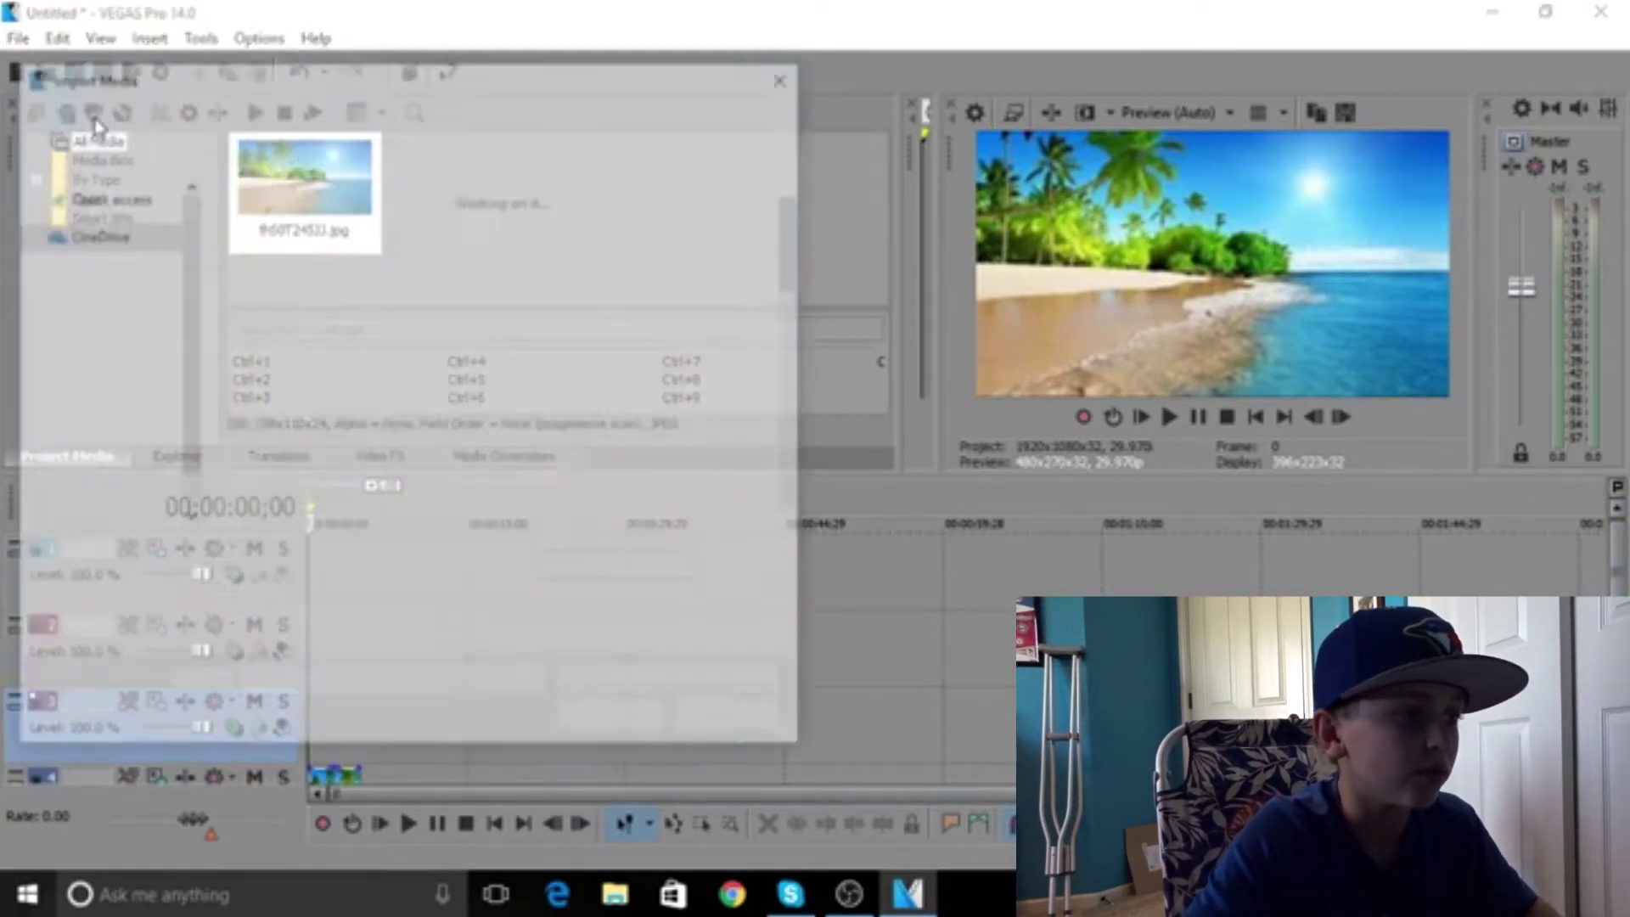
scroll(399, 416, down, 3)
scroll(454, 416, down, 1)
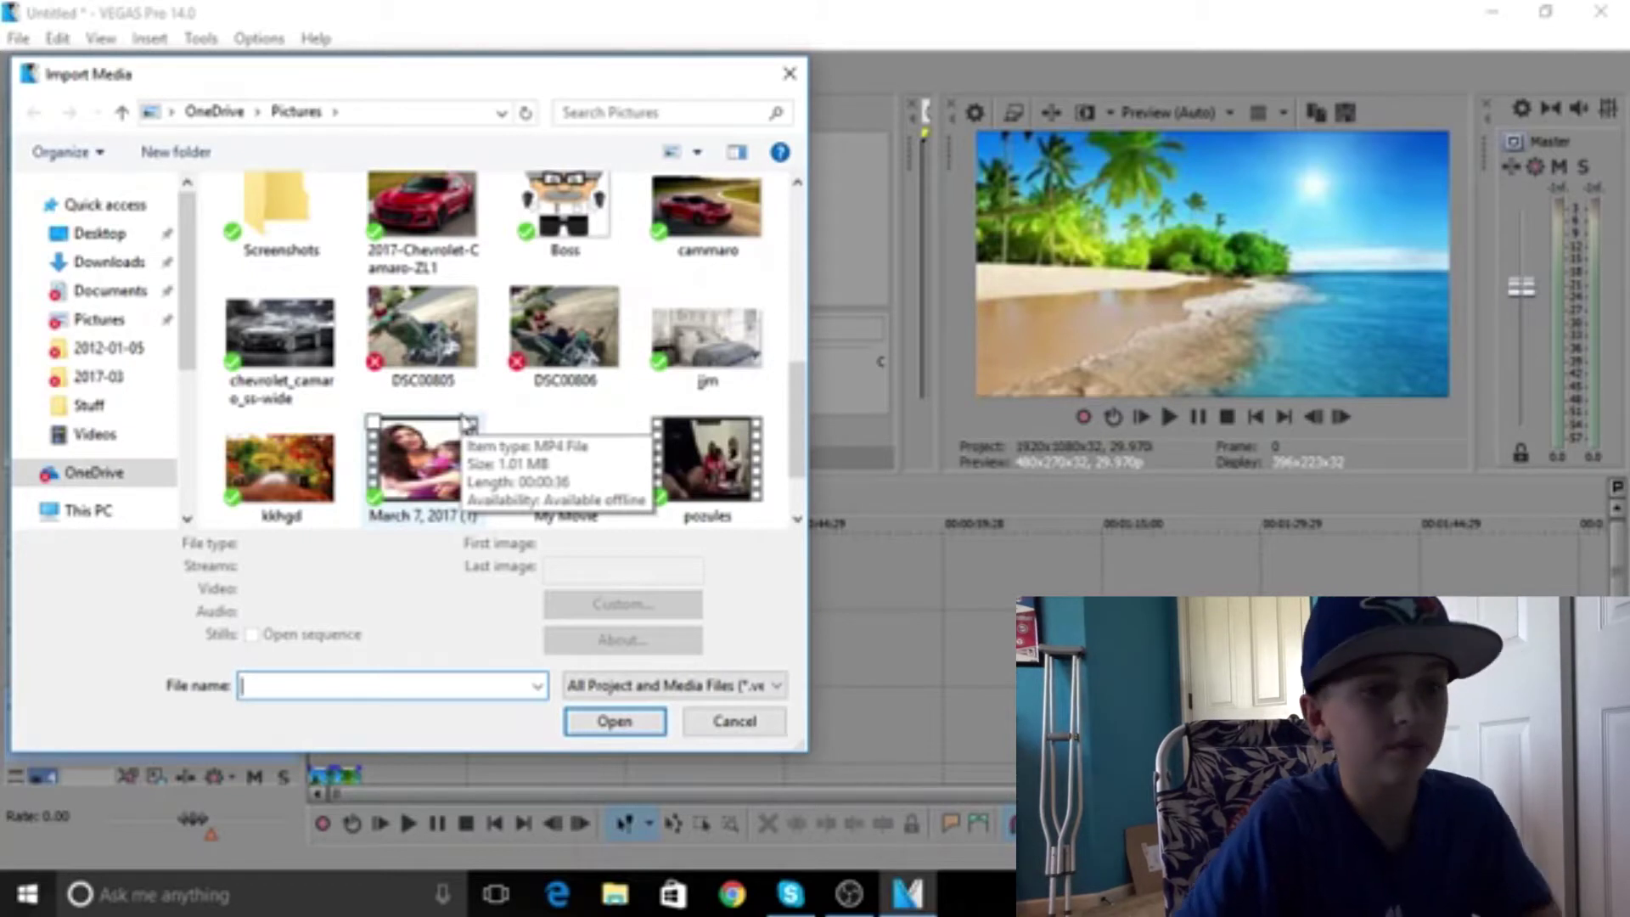
scroll(468, 422, down, 1)
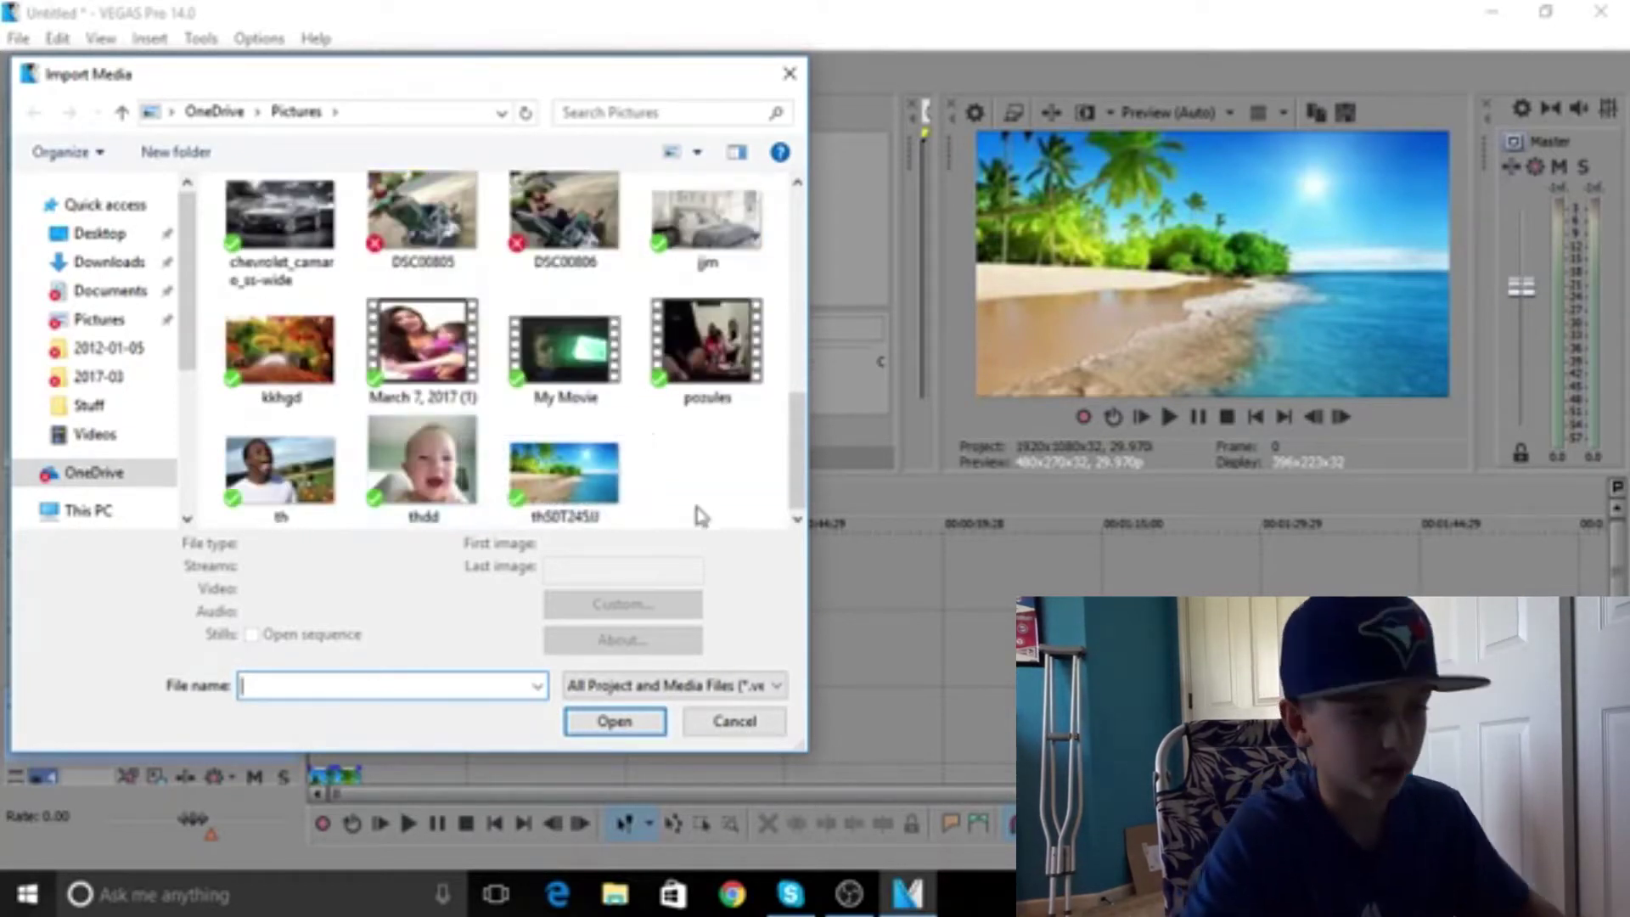
scroll(693, 478, up, 2)
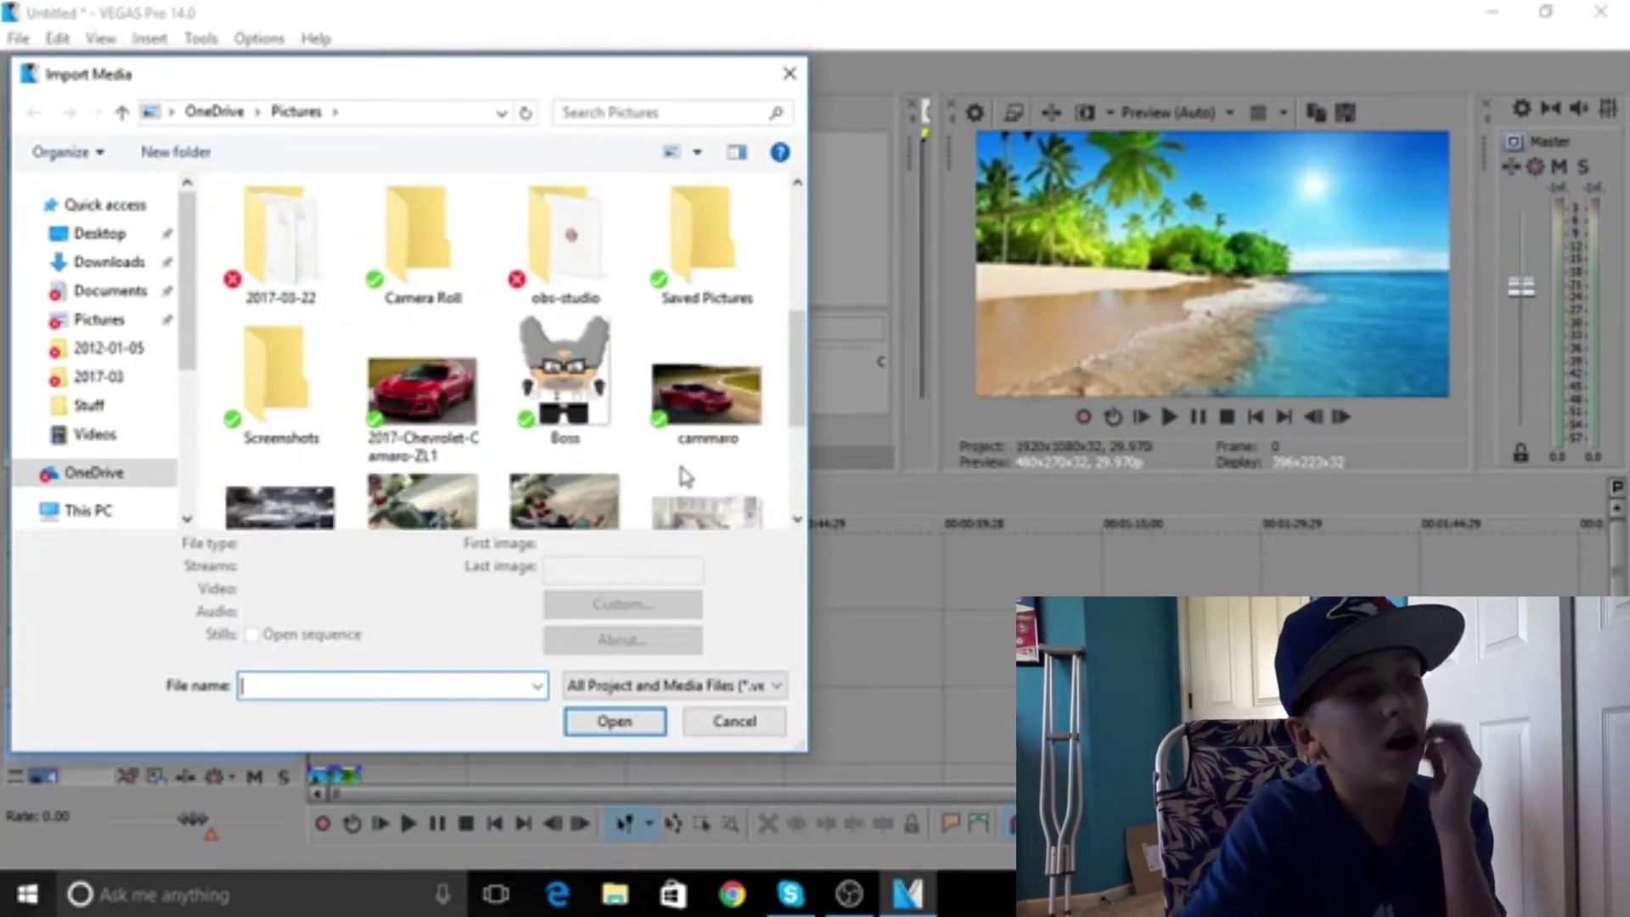
double_click(597, 399)
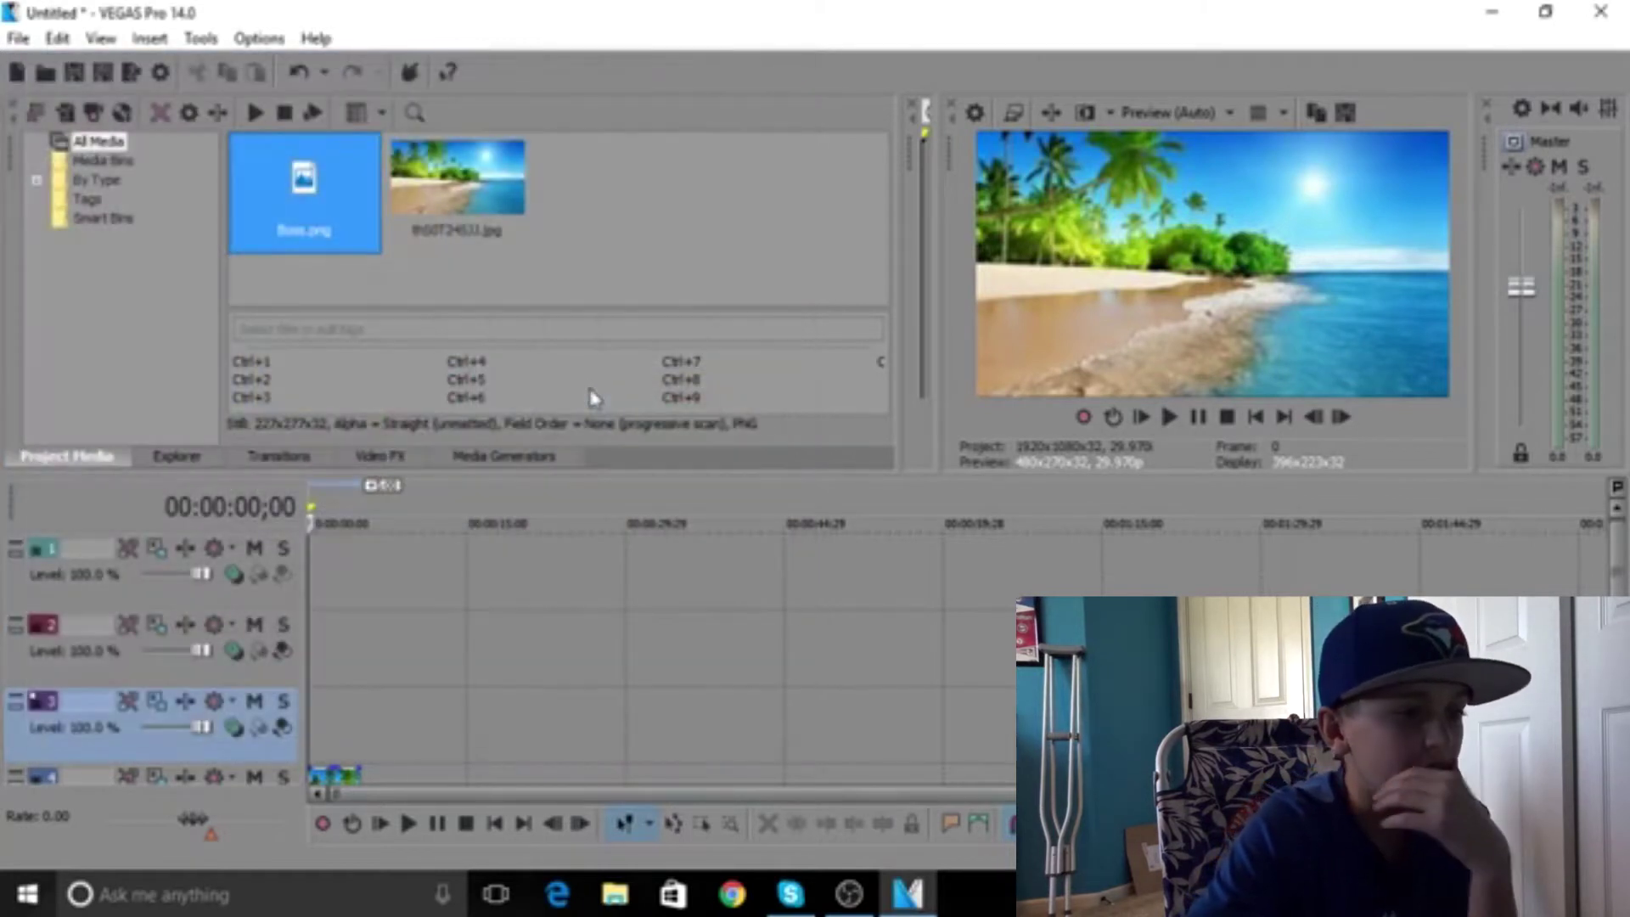
drag(328, 233, 335, 705)
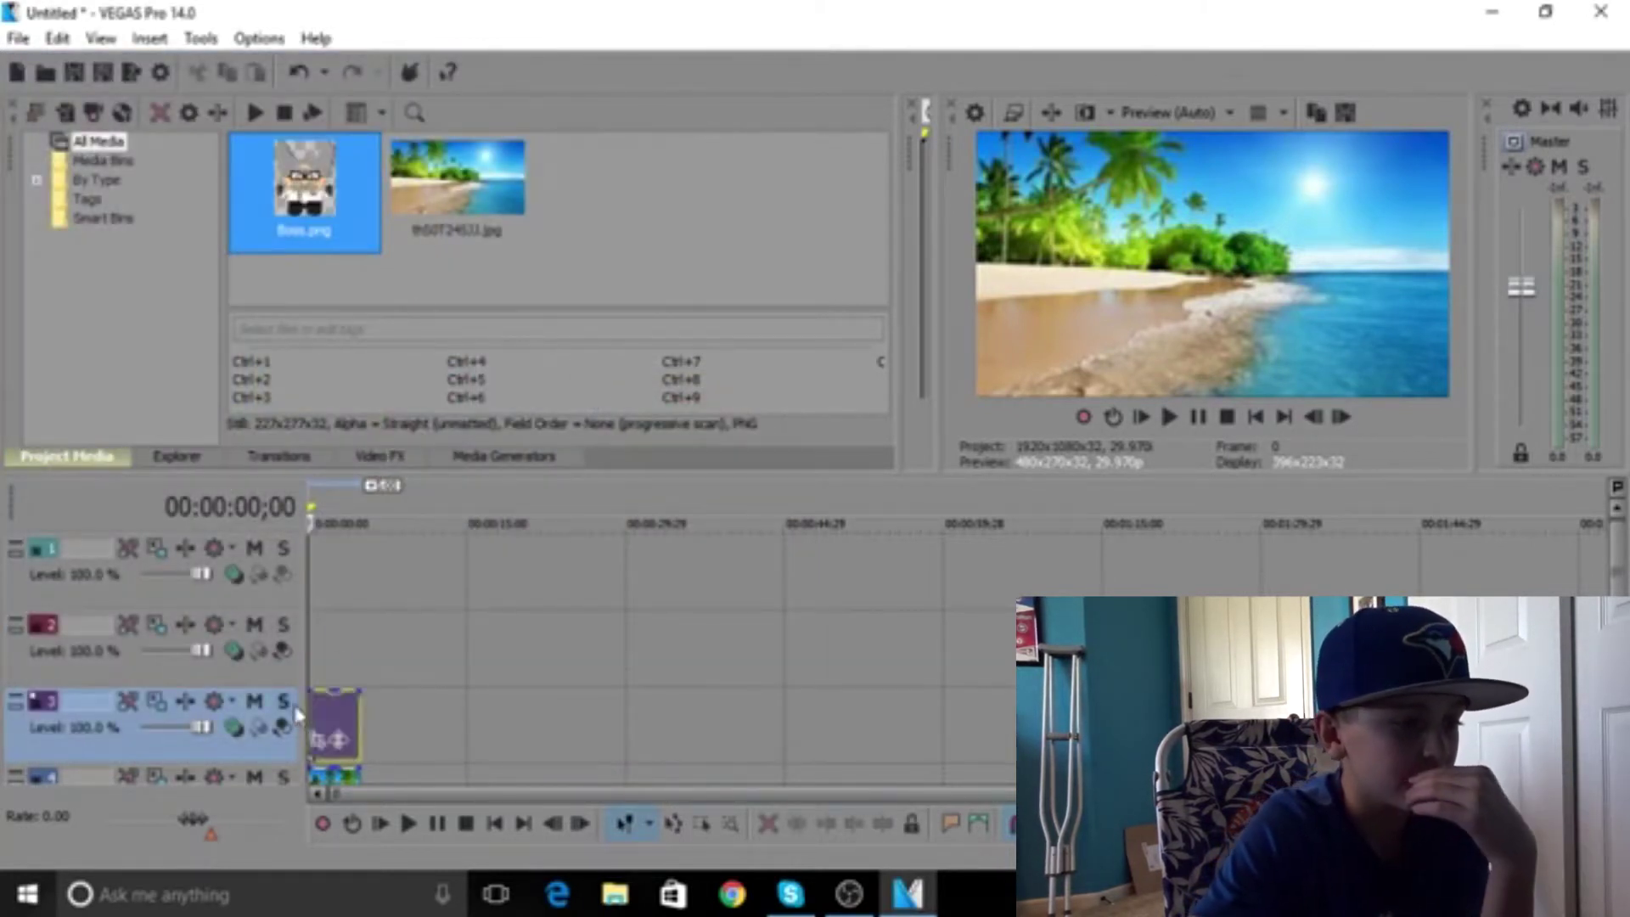
click(157, 702)
drag(891, 174, 1107, 251)
click(1475, 246)
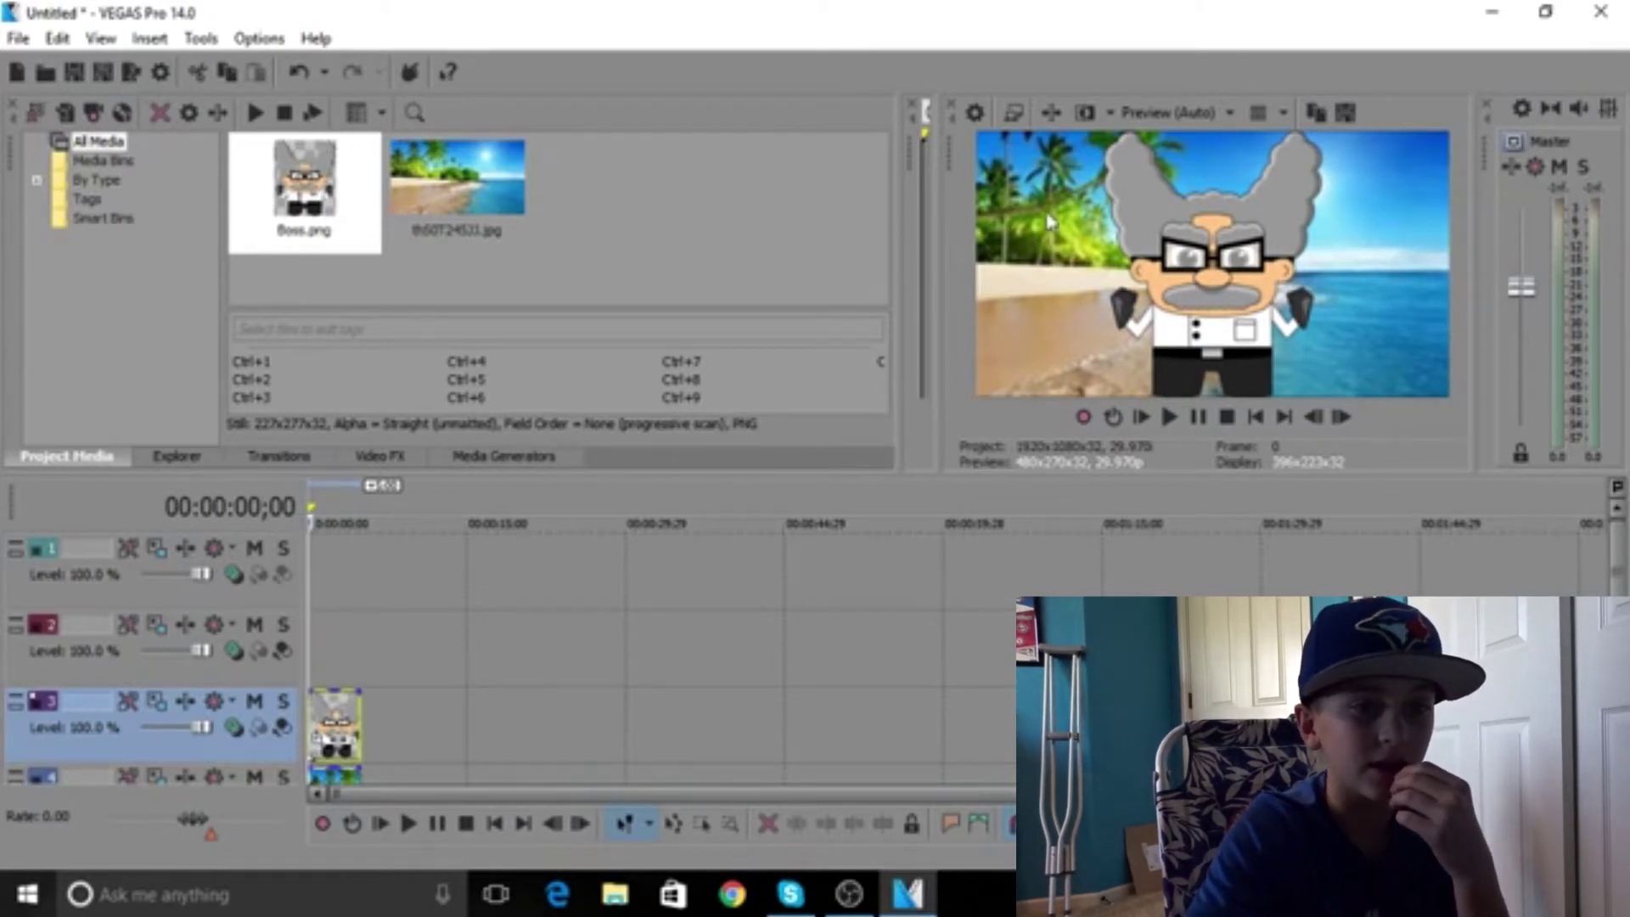
Use track 3's Track Motion to shrink and tilt Boss toward the lower right, then show Media Generators
click(159, 705)
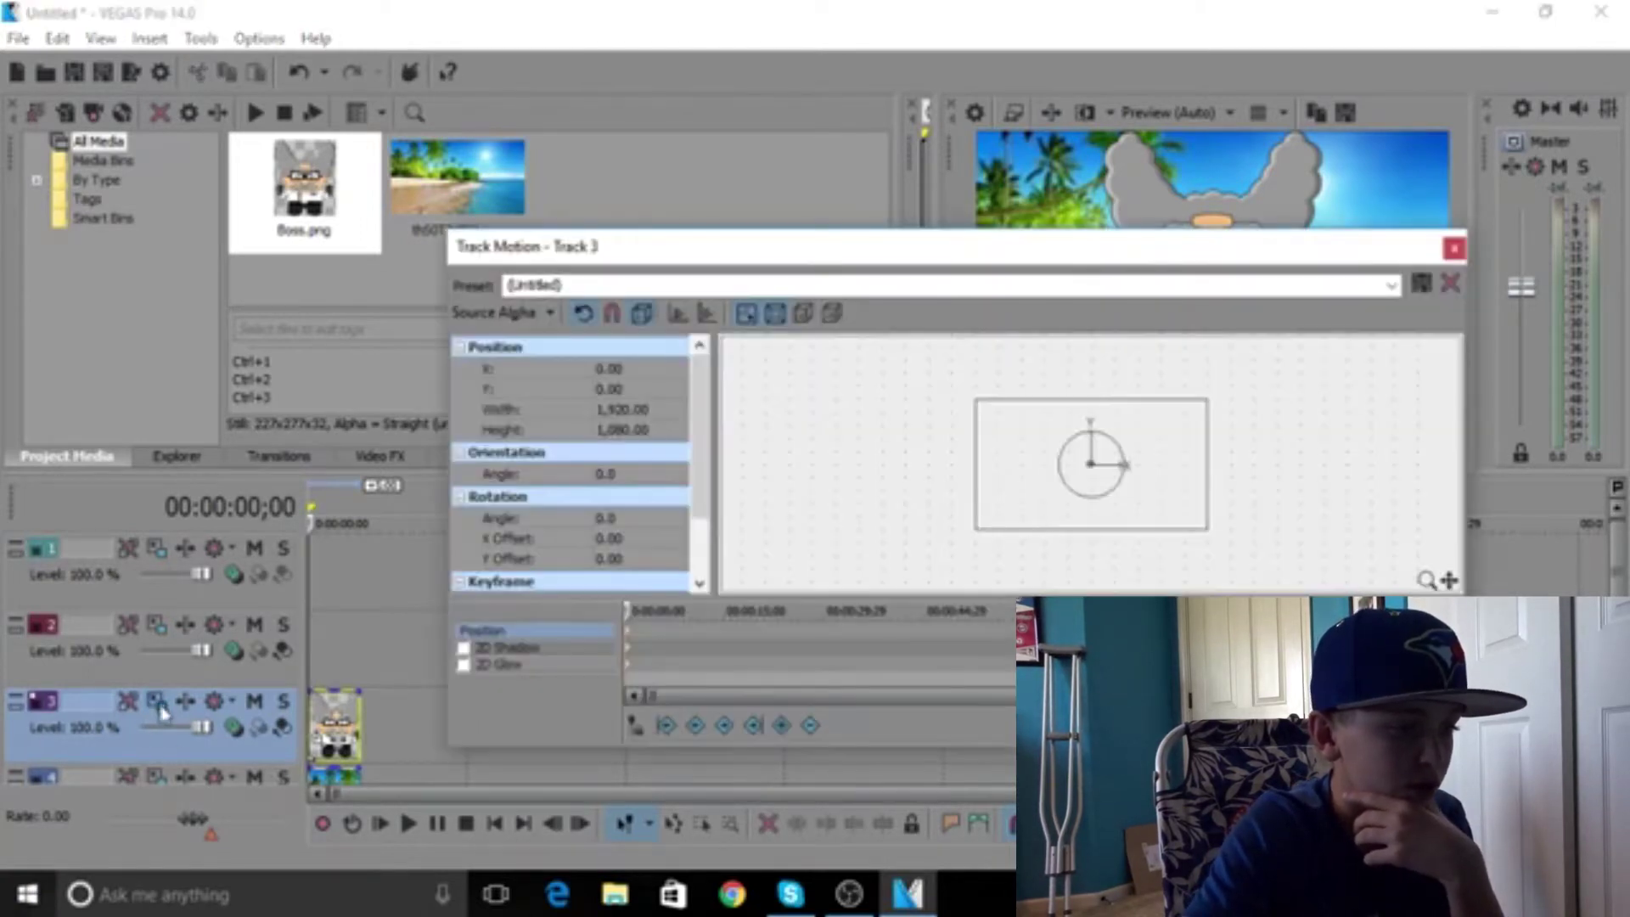
drag(821, 254, 149, 144)
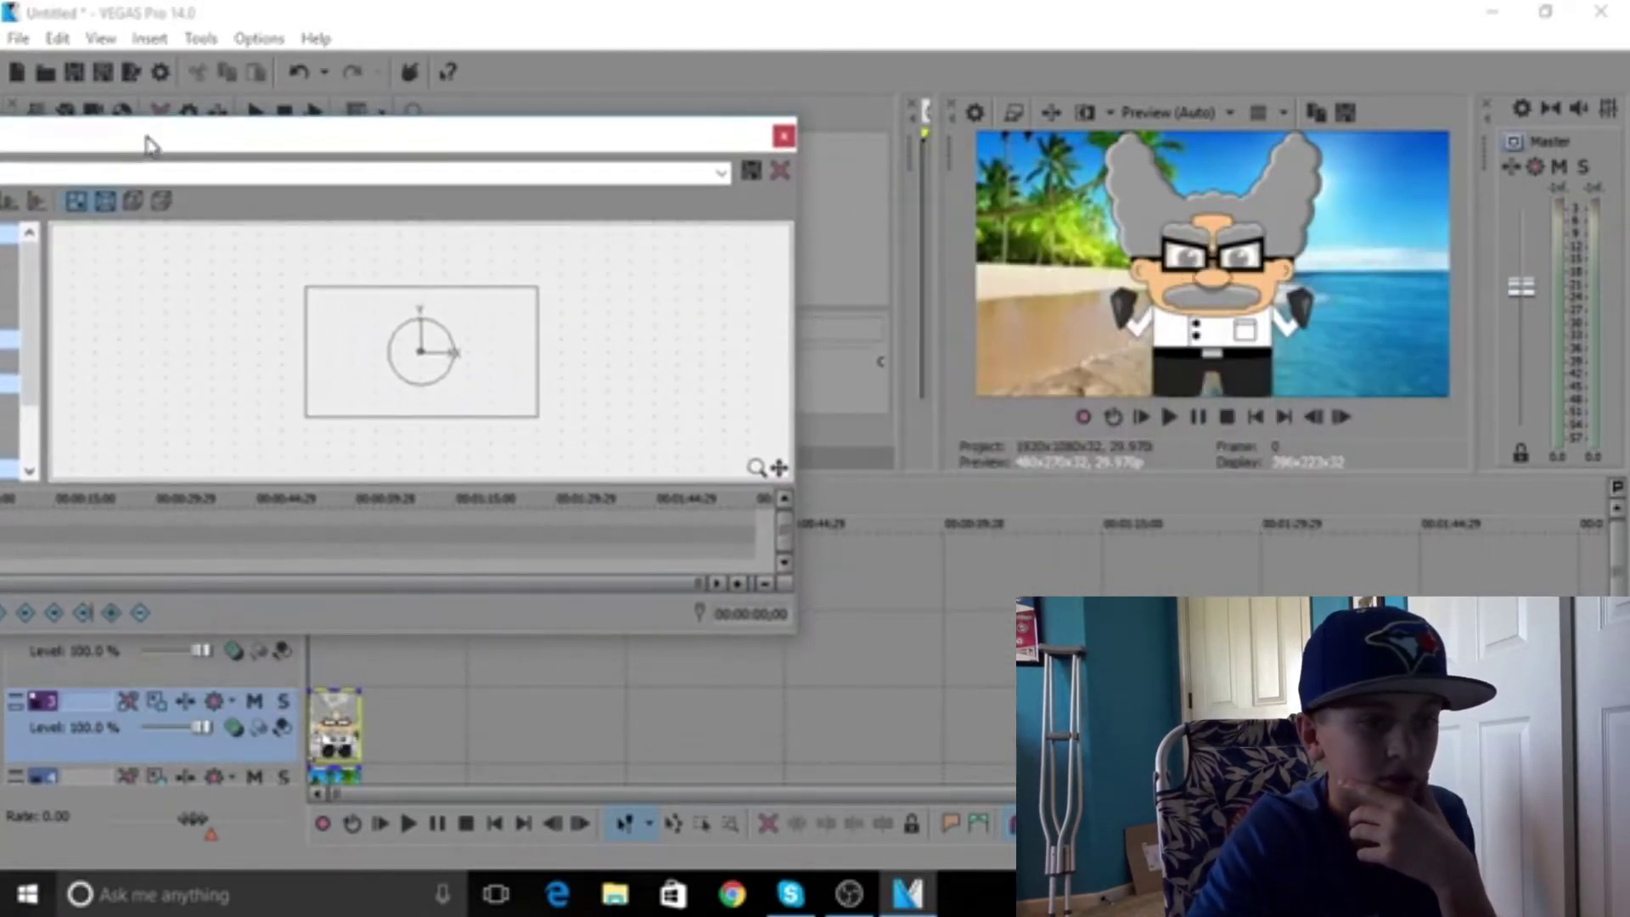
click(307, 421)
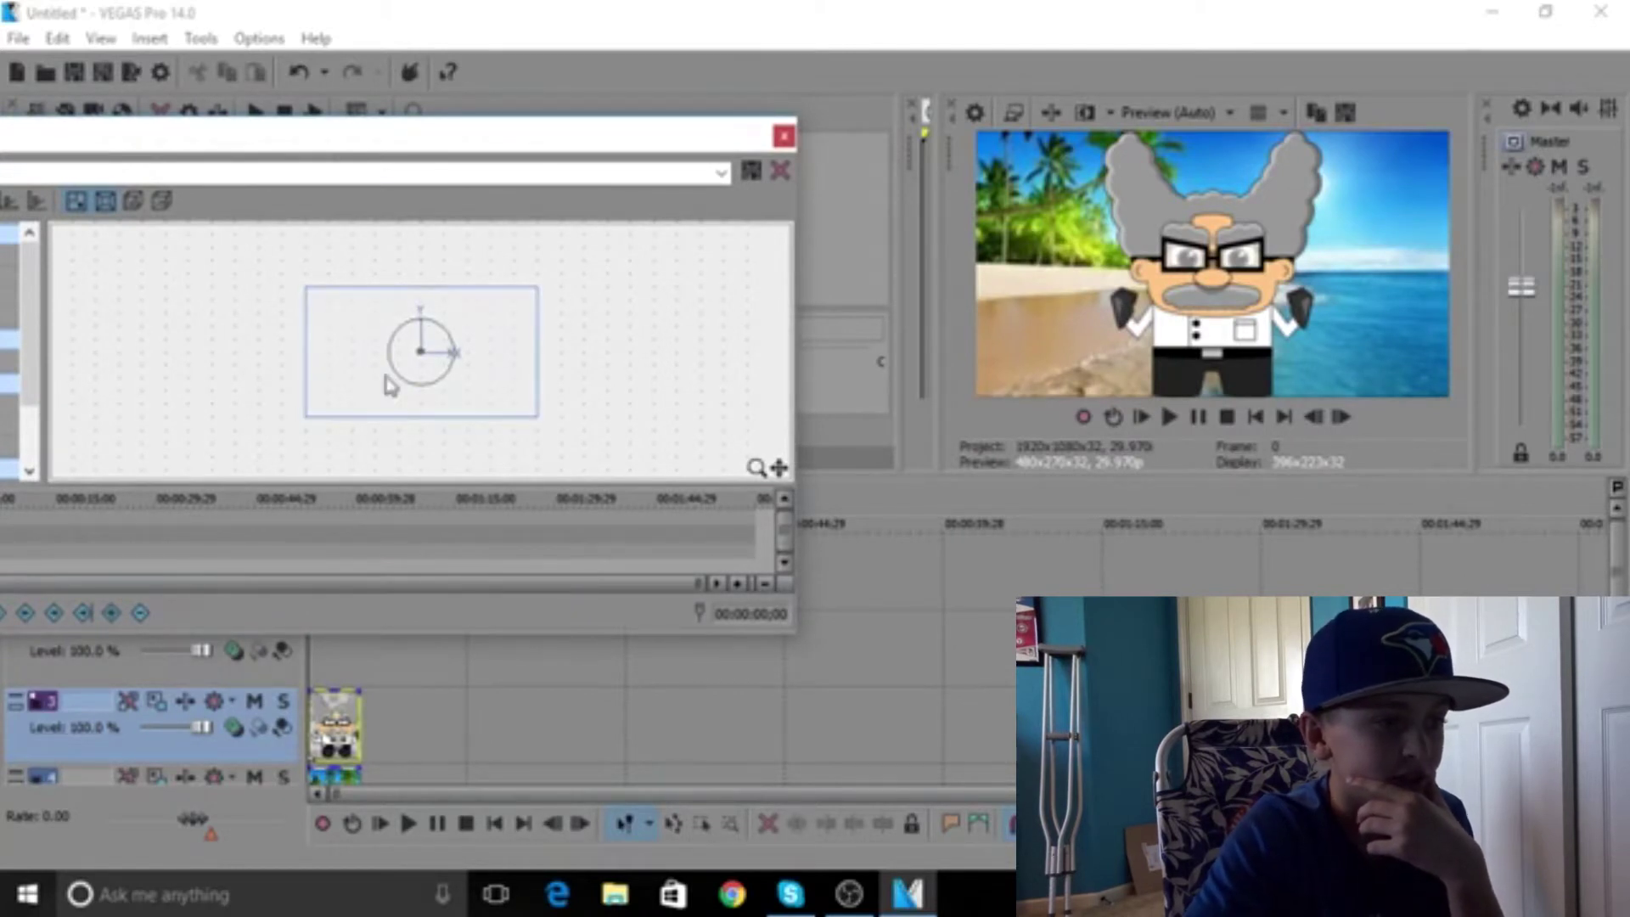
drag(306, 417, 526, 437)
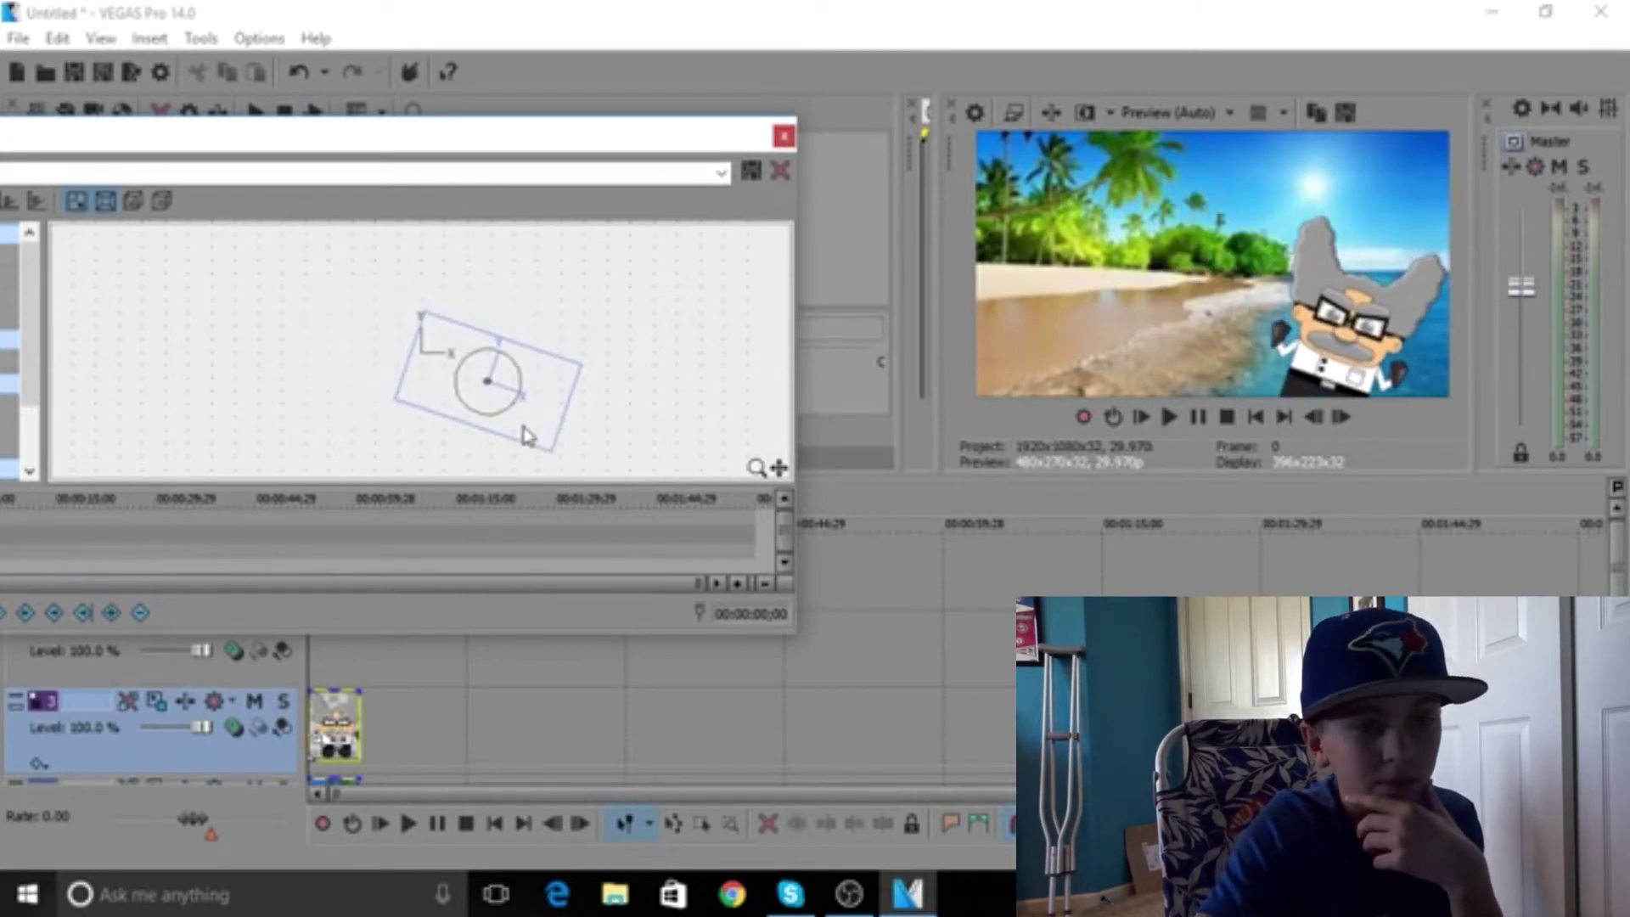
click(783, 135)
click(537, 459)
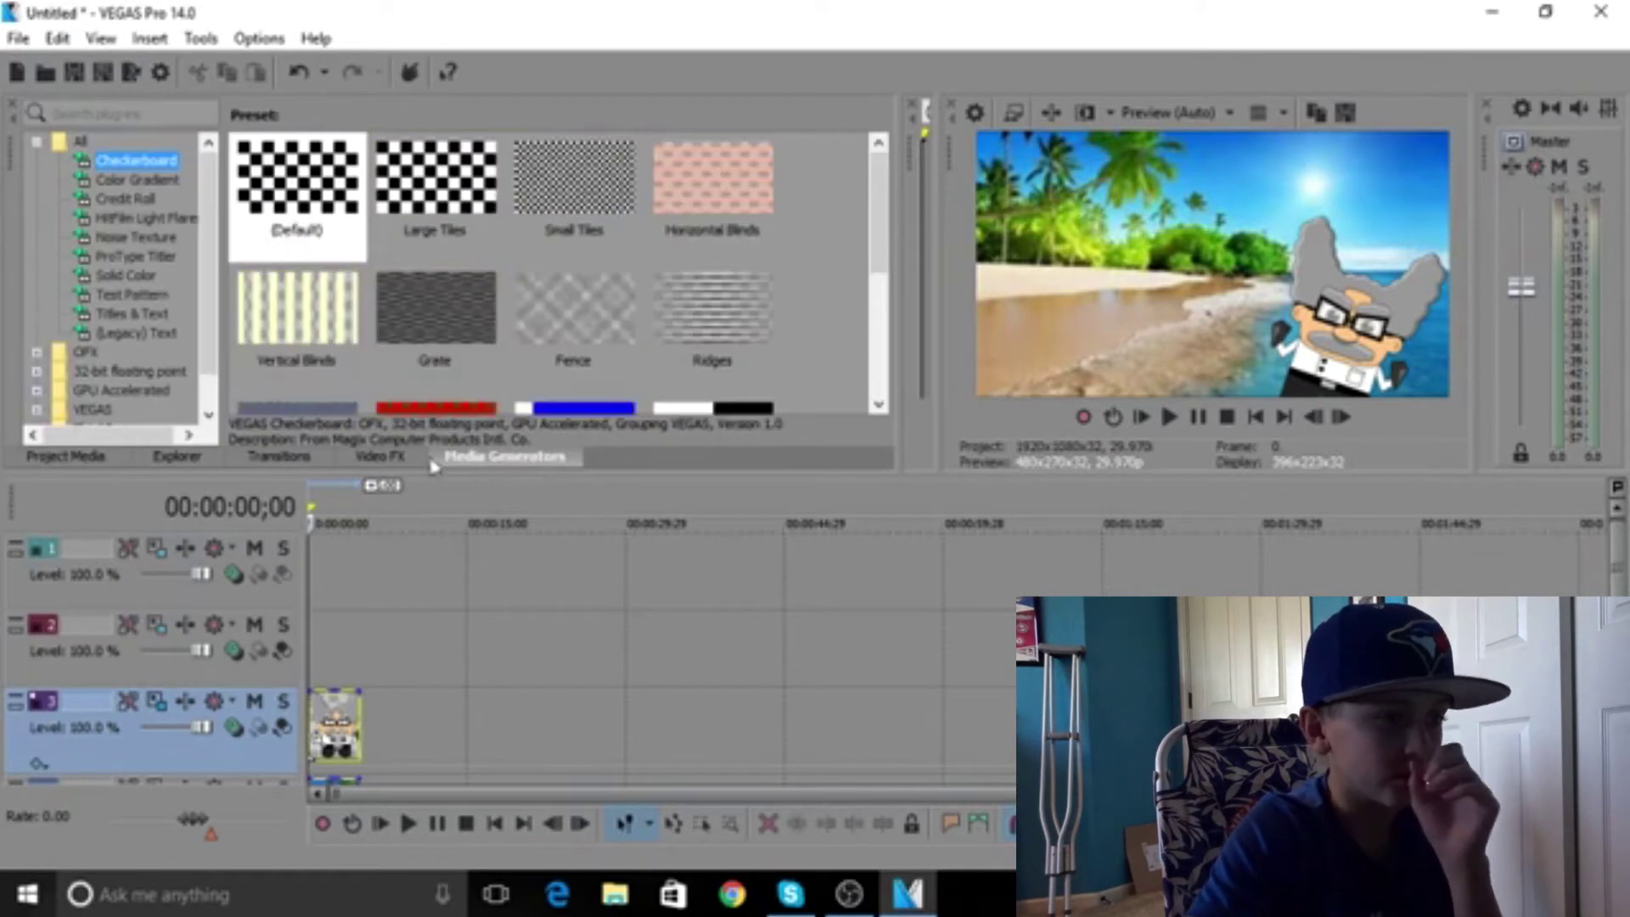
Add a Titles & Text title to the timeline and replace its sample text with 'BEACH DAY'
click(161, 316)
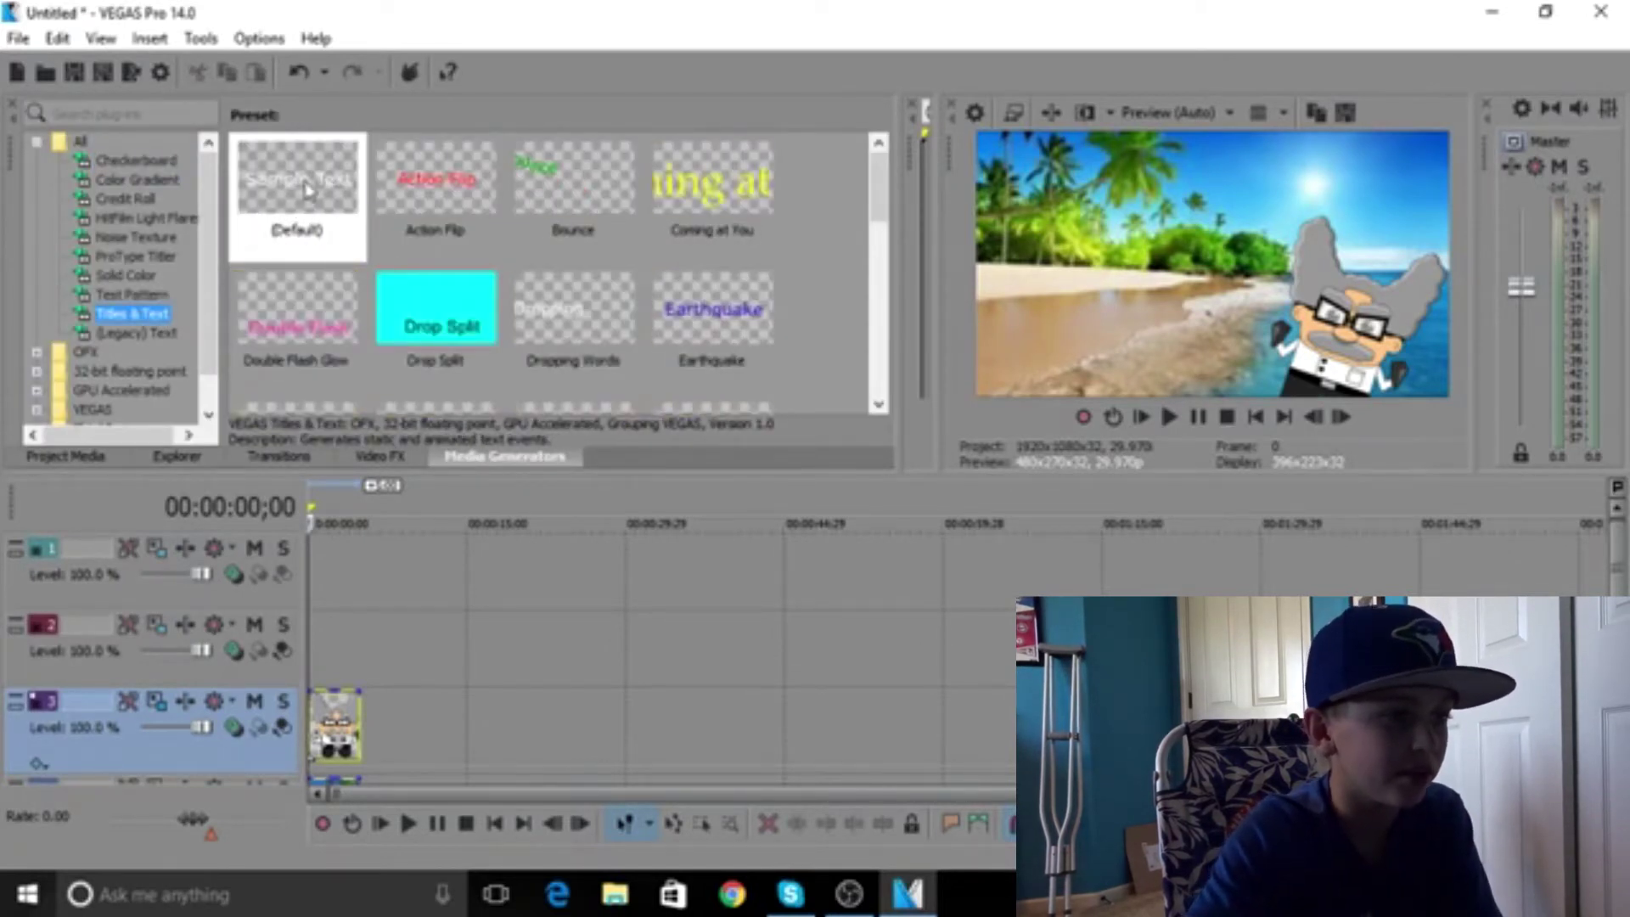
drag(307, 188, 403, 650)
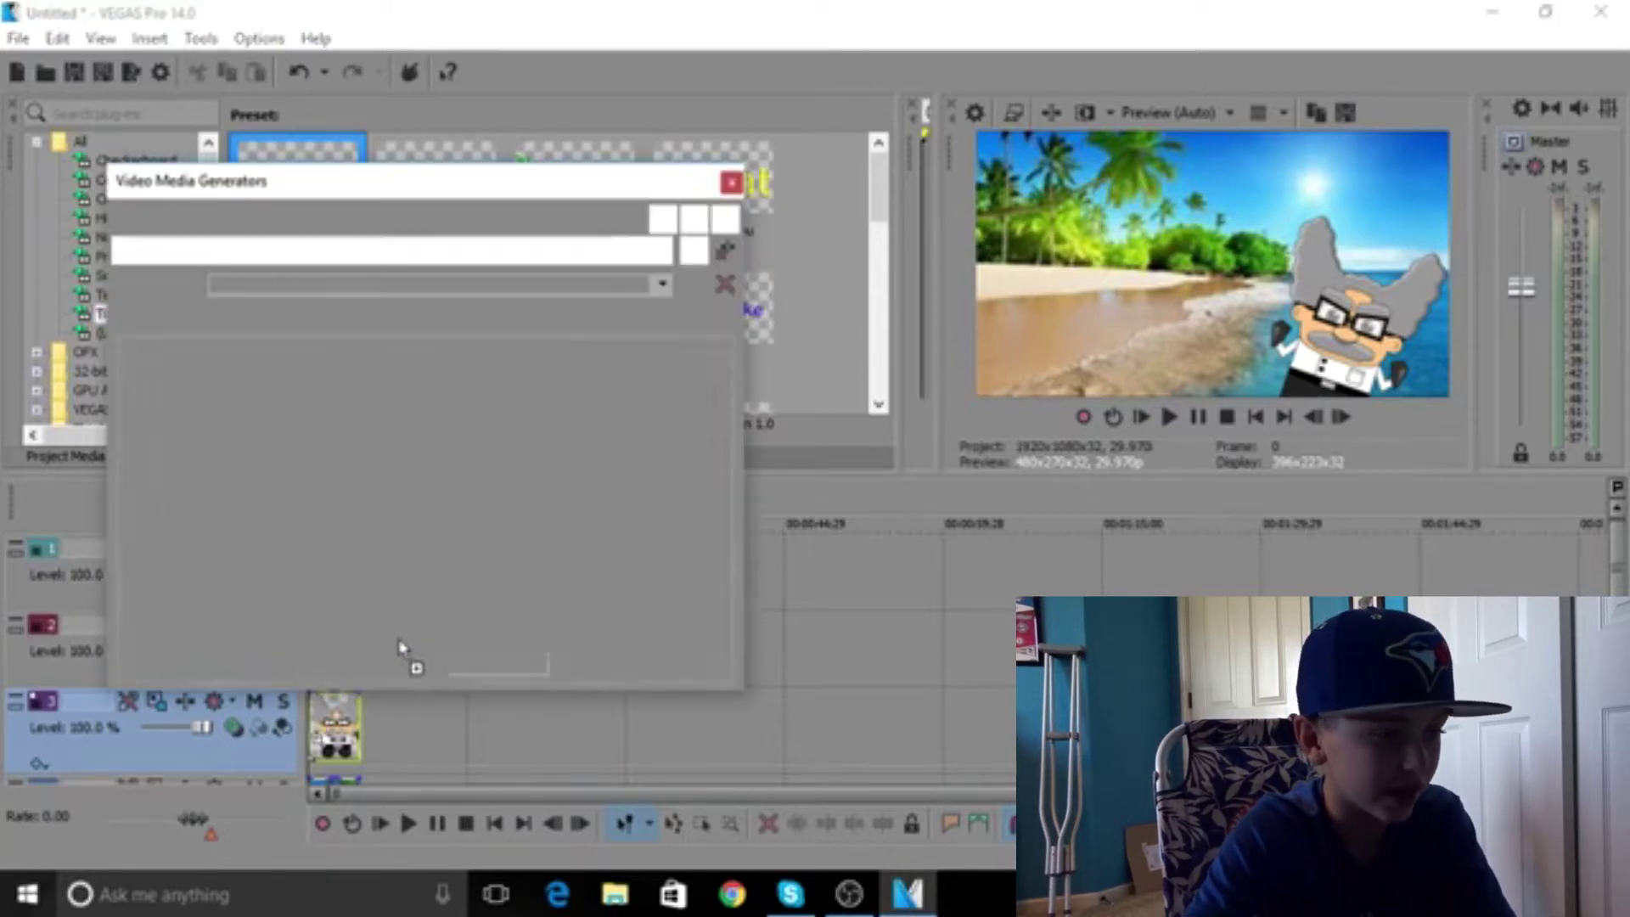
click(640, 483)
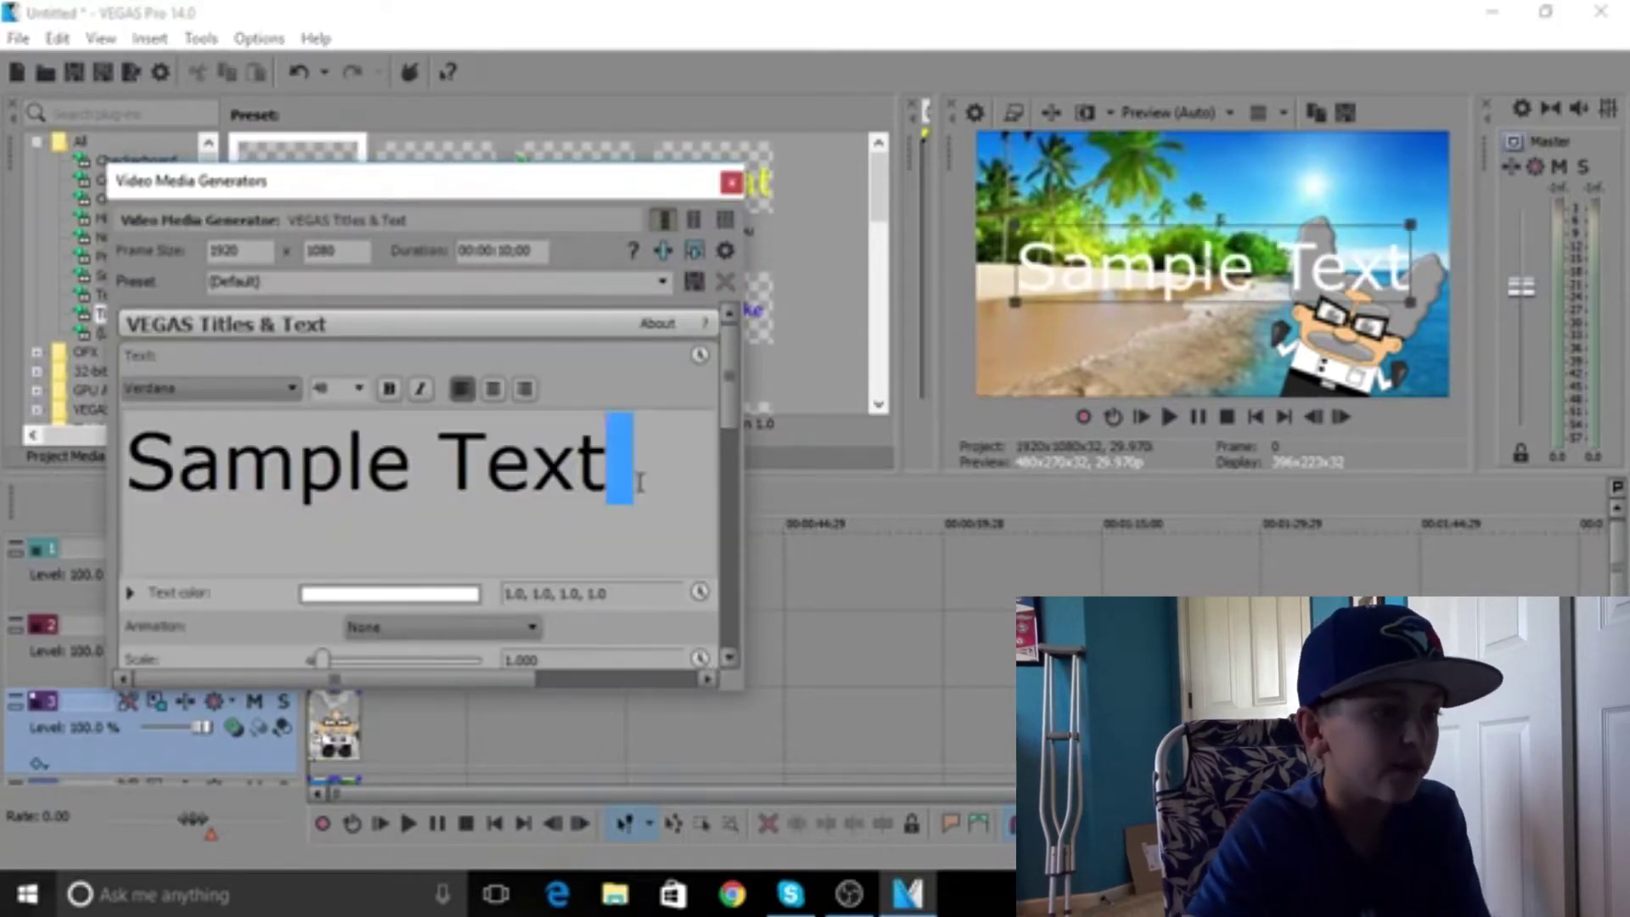
key(ctrl+a)
key(BackSpace)
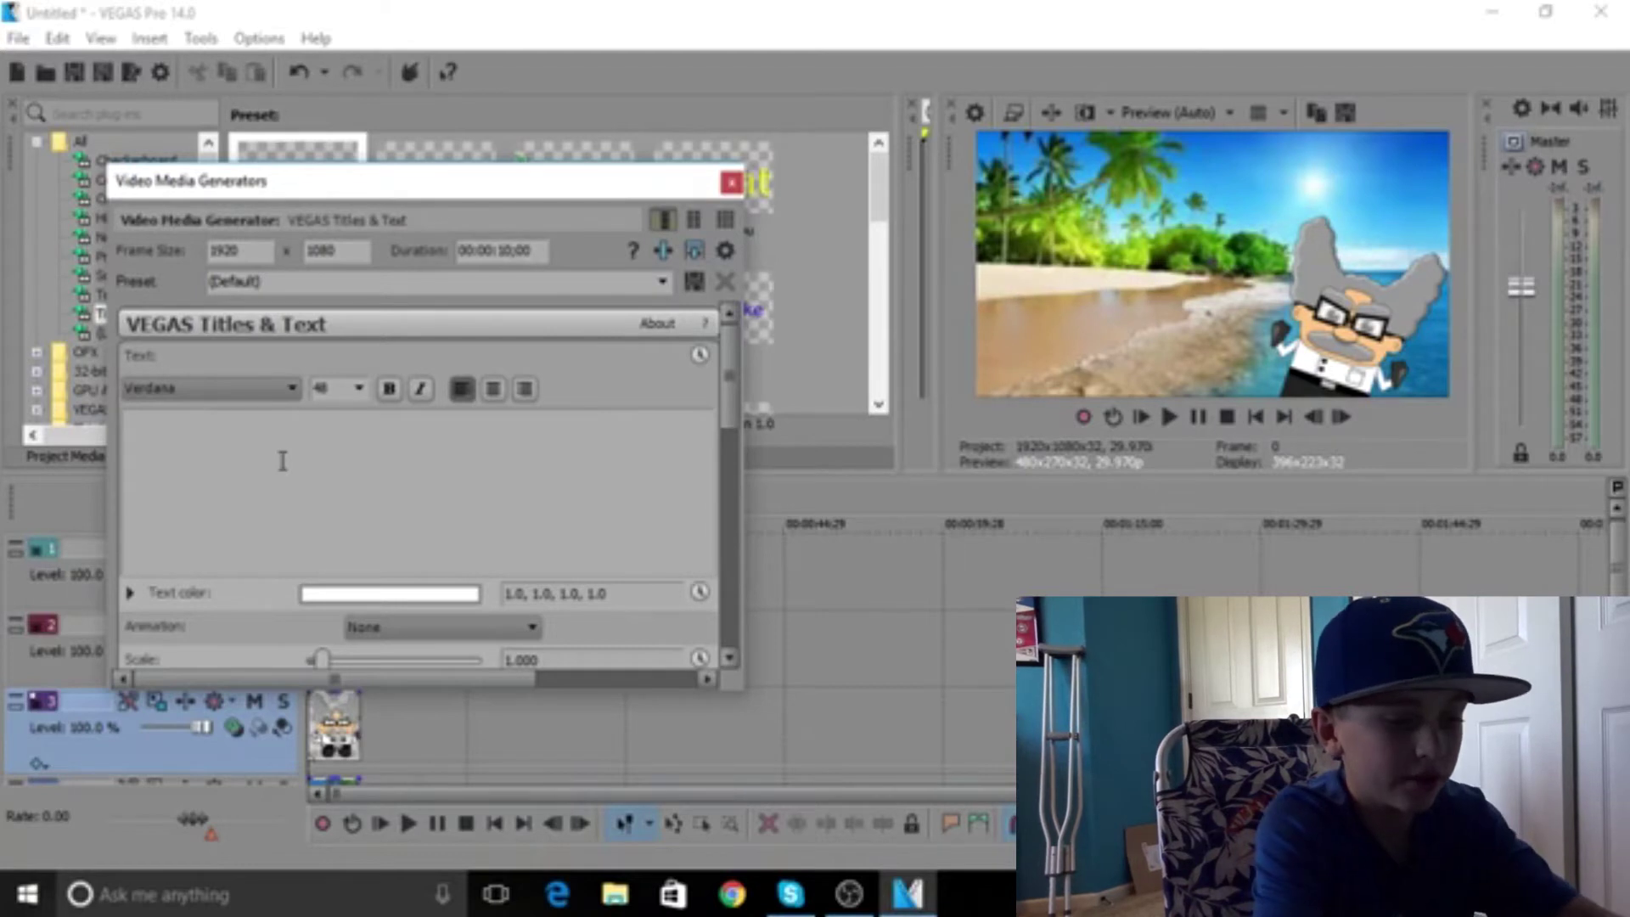
text(BEACH DAY)
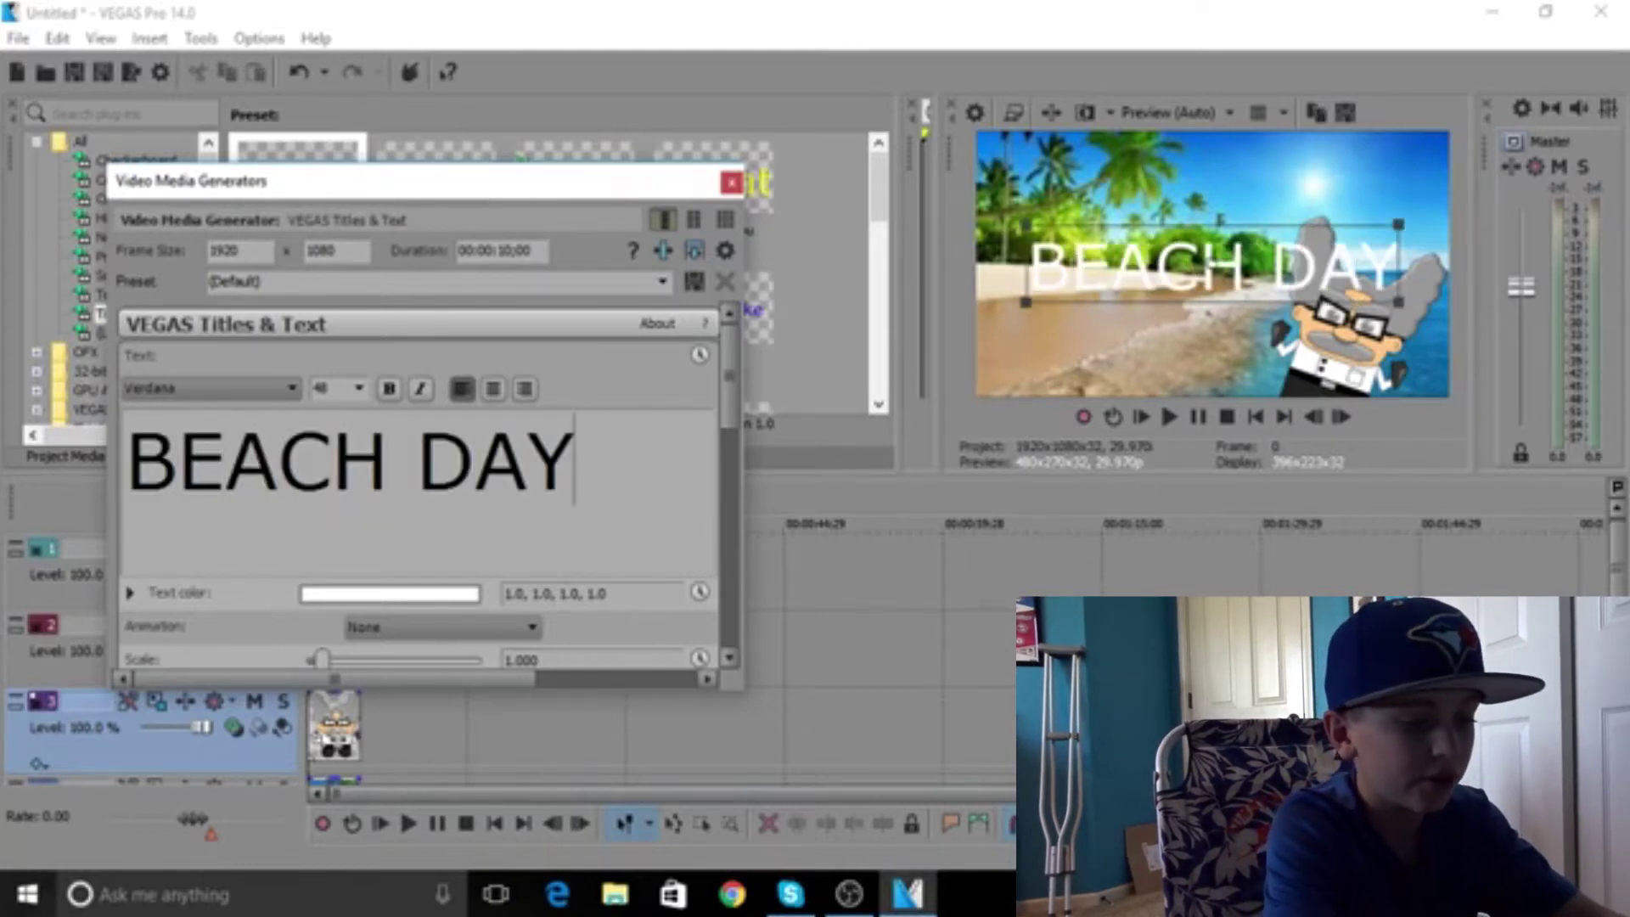
Set the BEACH DAY title font to Trebuchet MS
drag(585, 476, 128, 475)
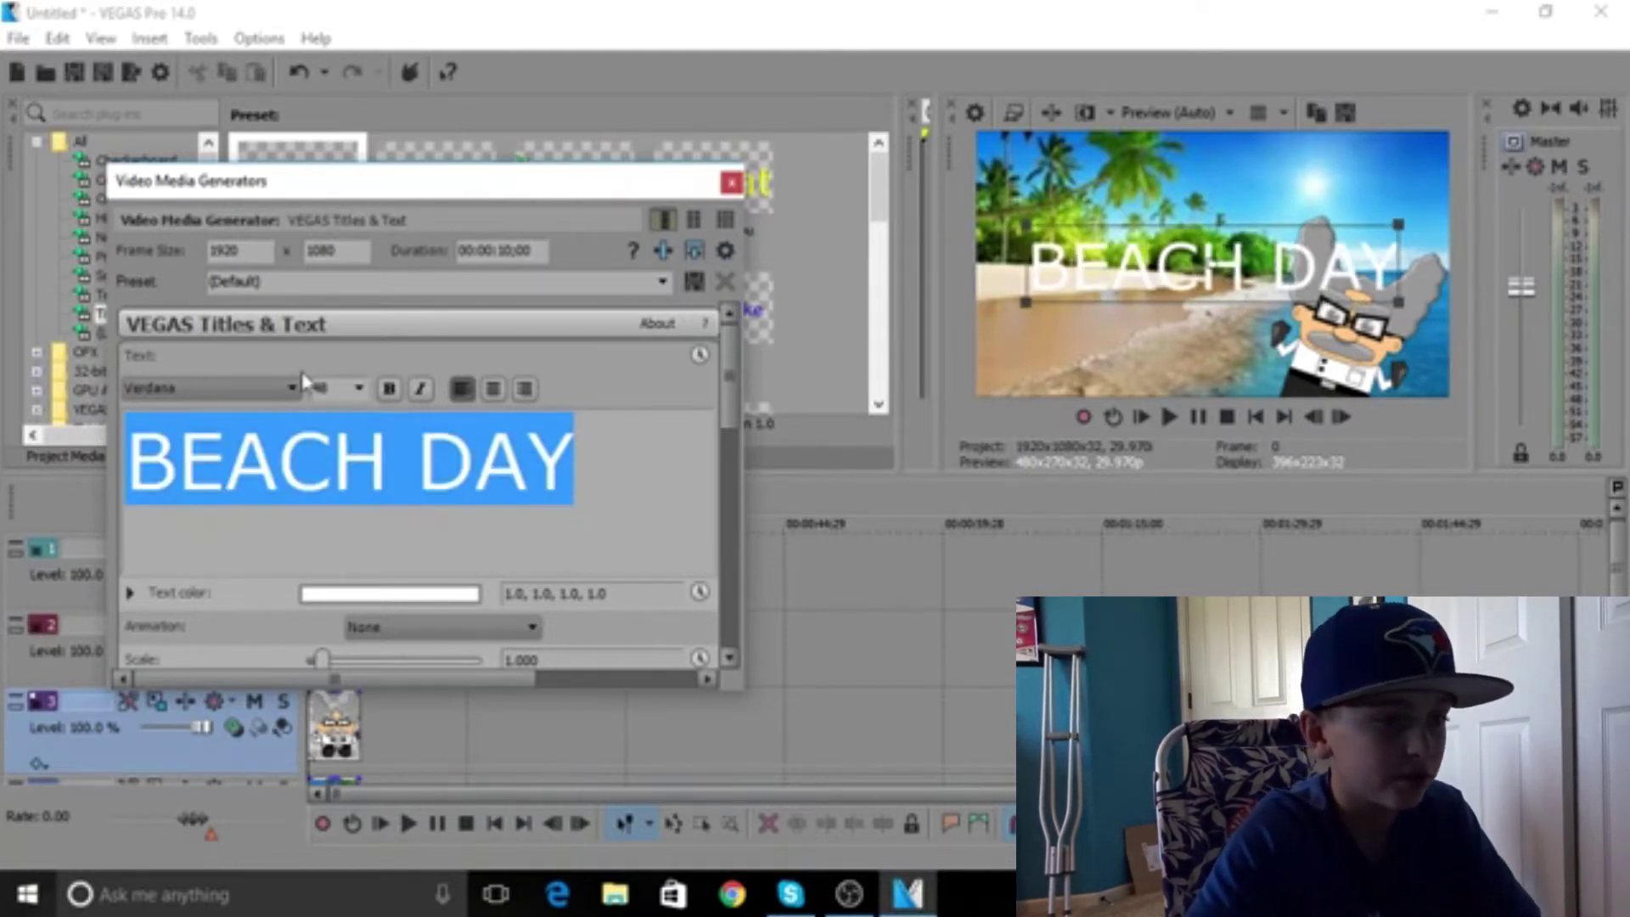
click(358, 388)
click(255, 388)
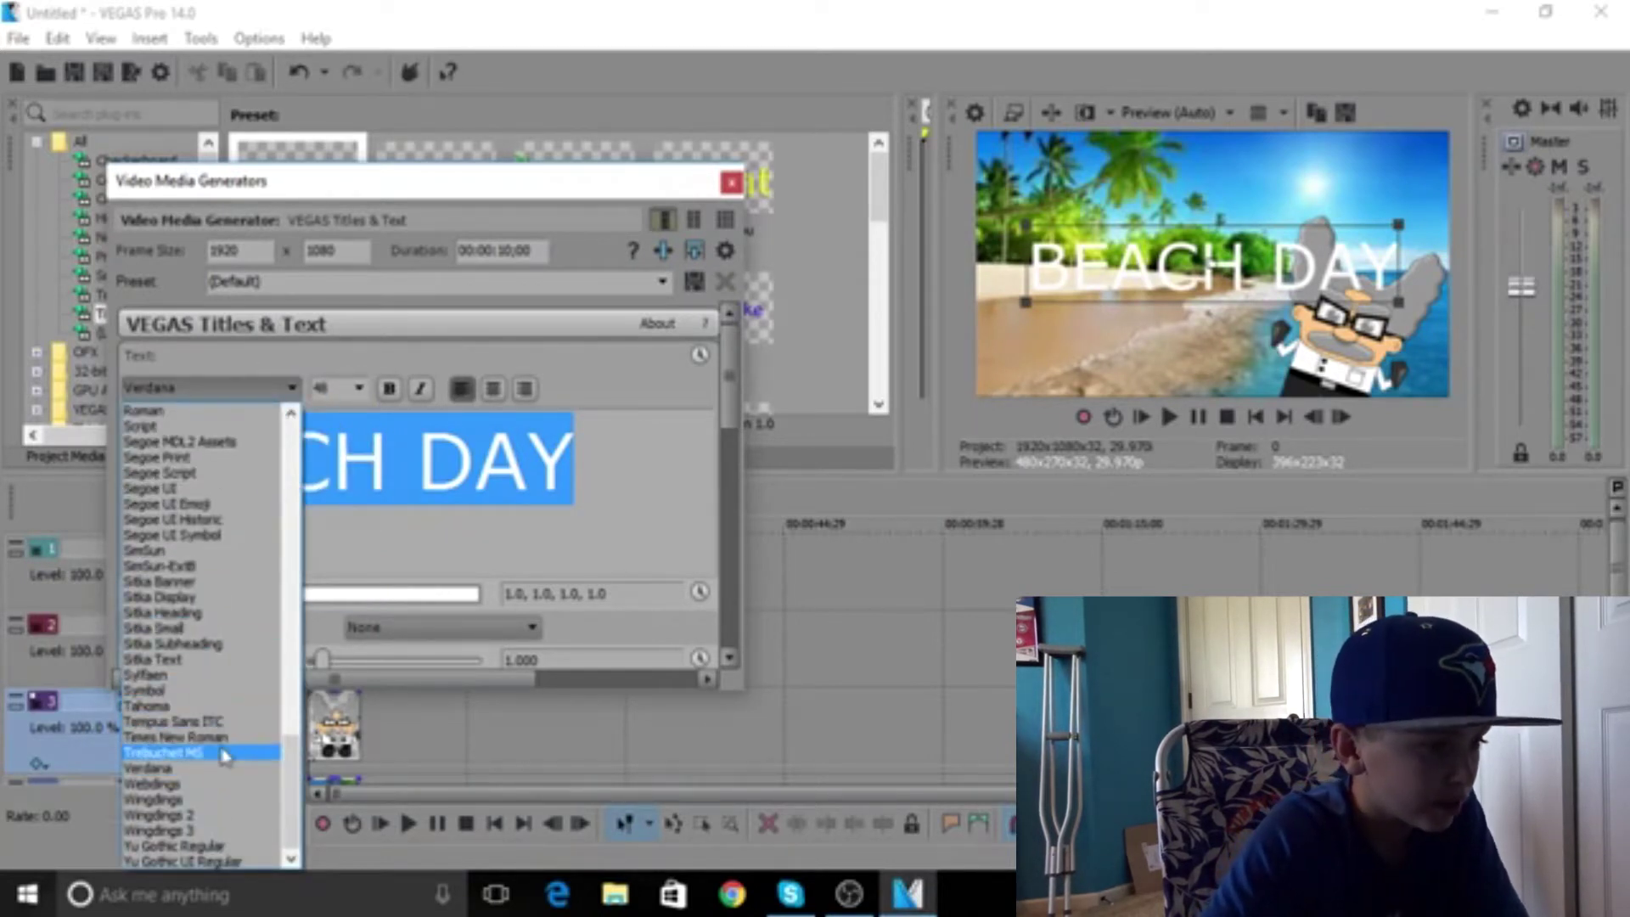
click(223, 753)
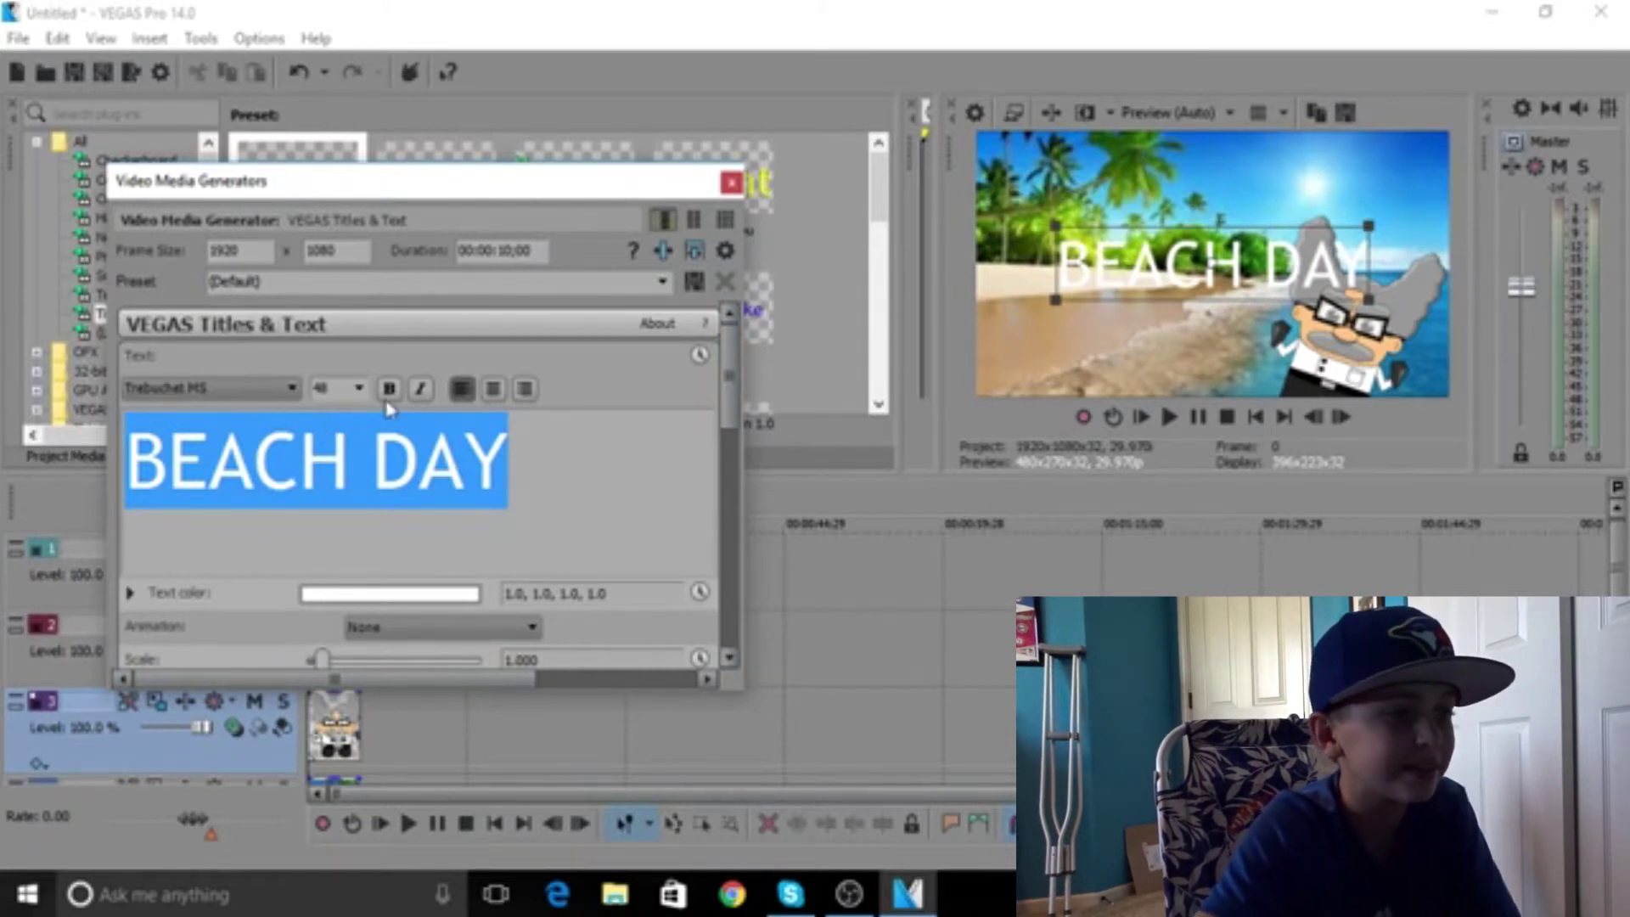
Make the BEACH DAY text colour cyan
scroll(263, 611, down, 1)
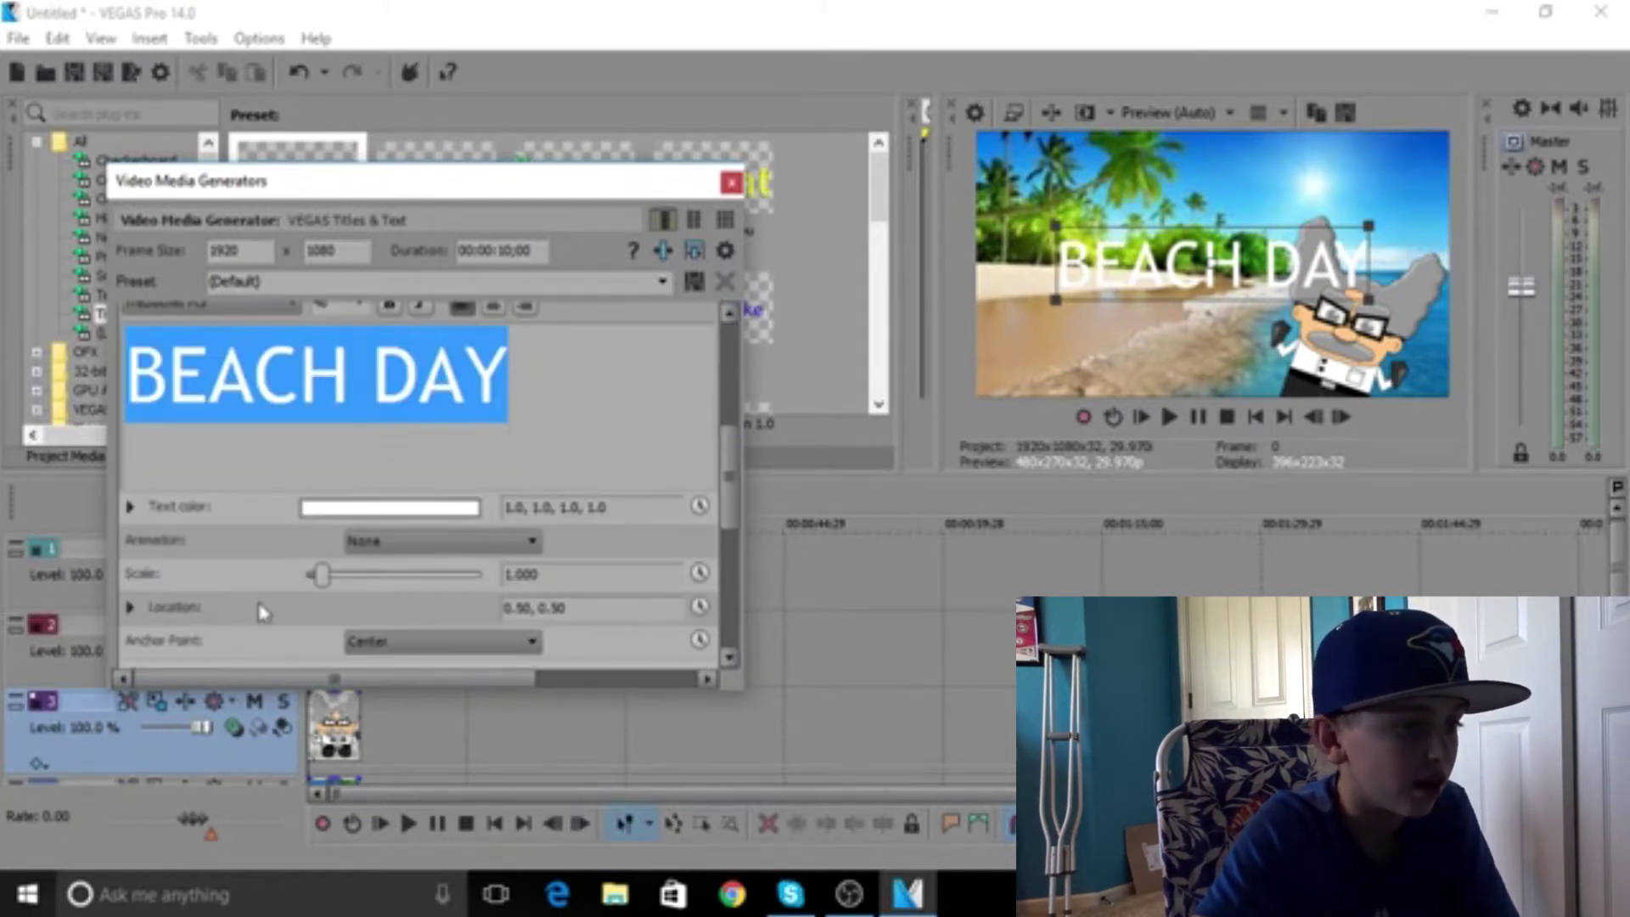
click(351, 508)
drag(458, 692, 466, 713)
drag(399, 586, 202, 594)
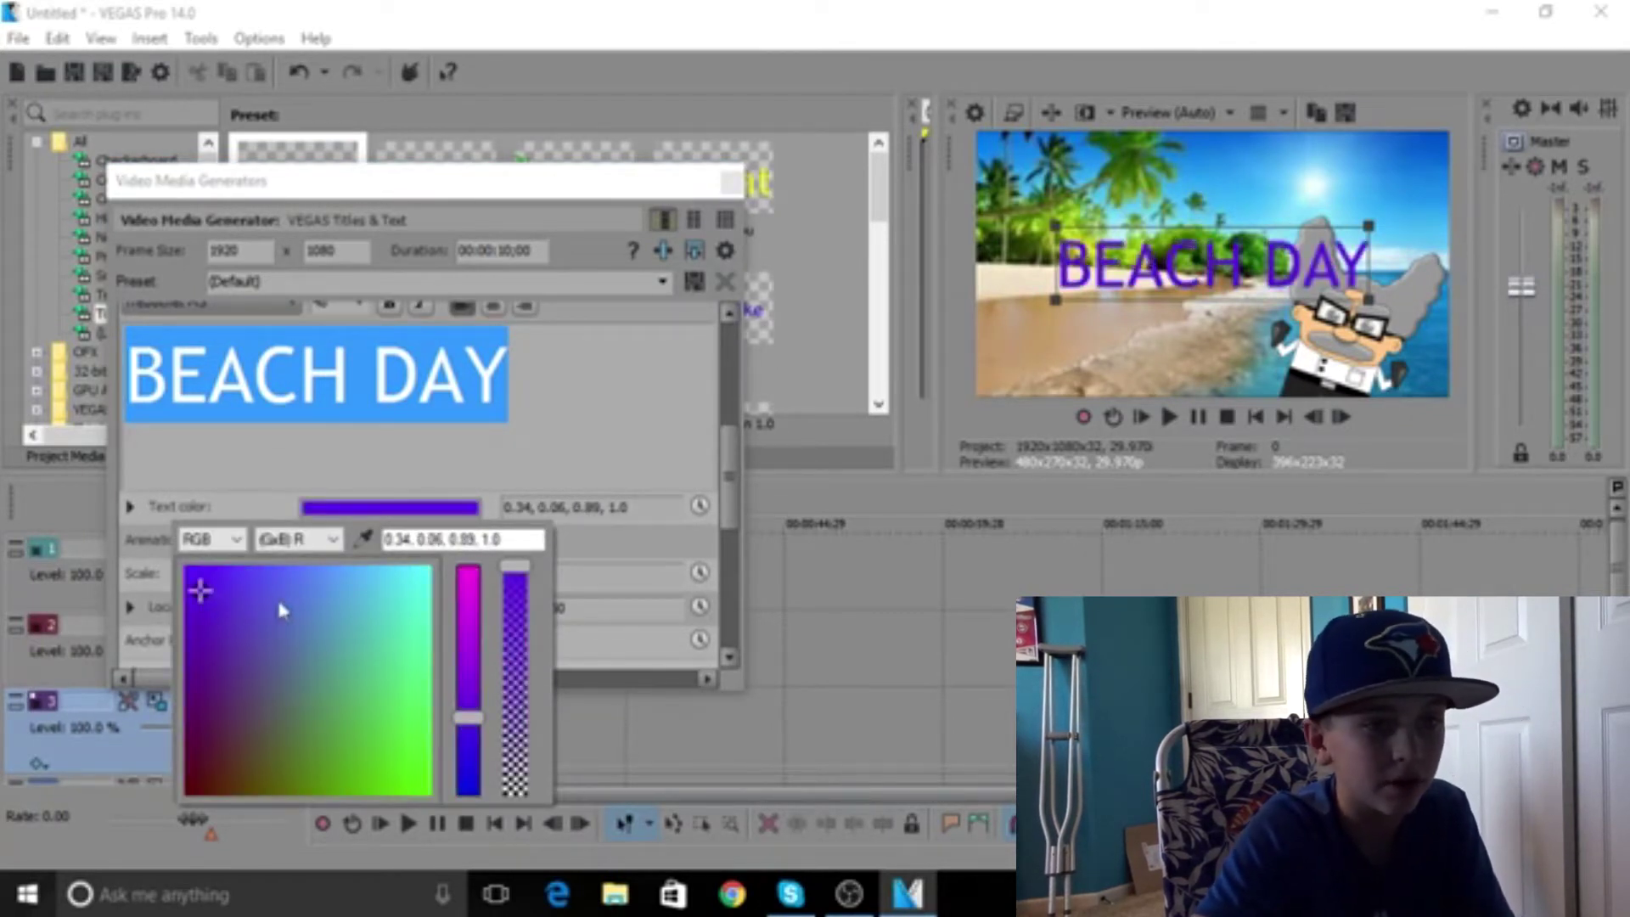
click(231, 607)
drag(386, 592, 415, 585)
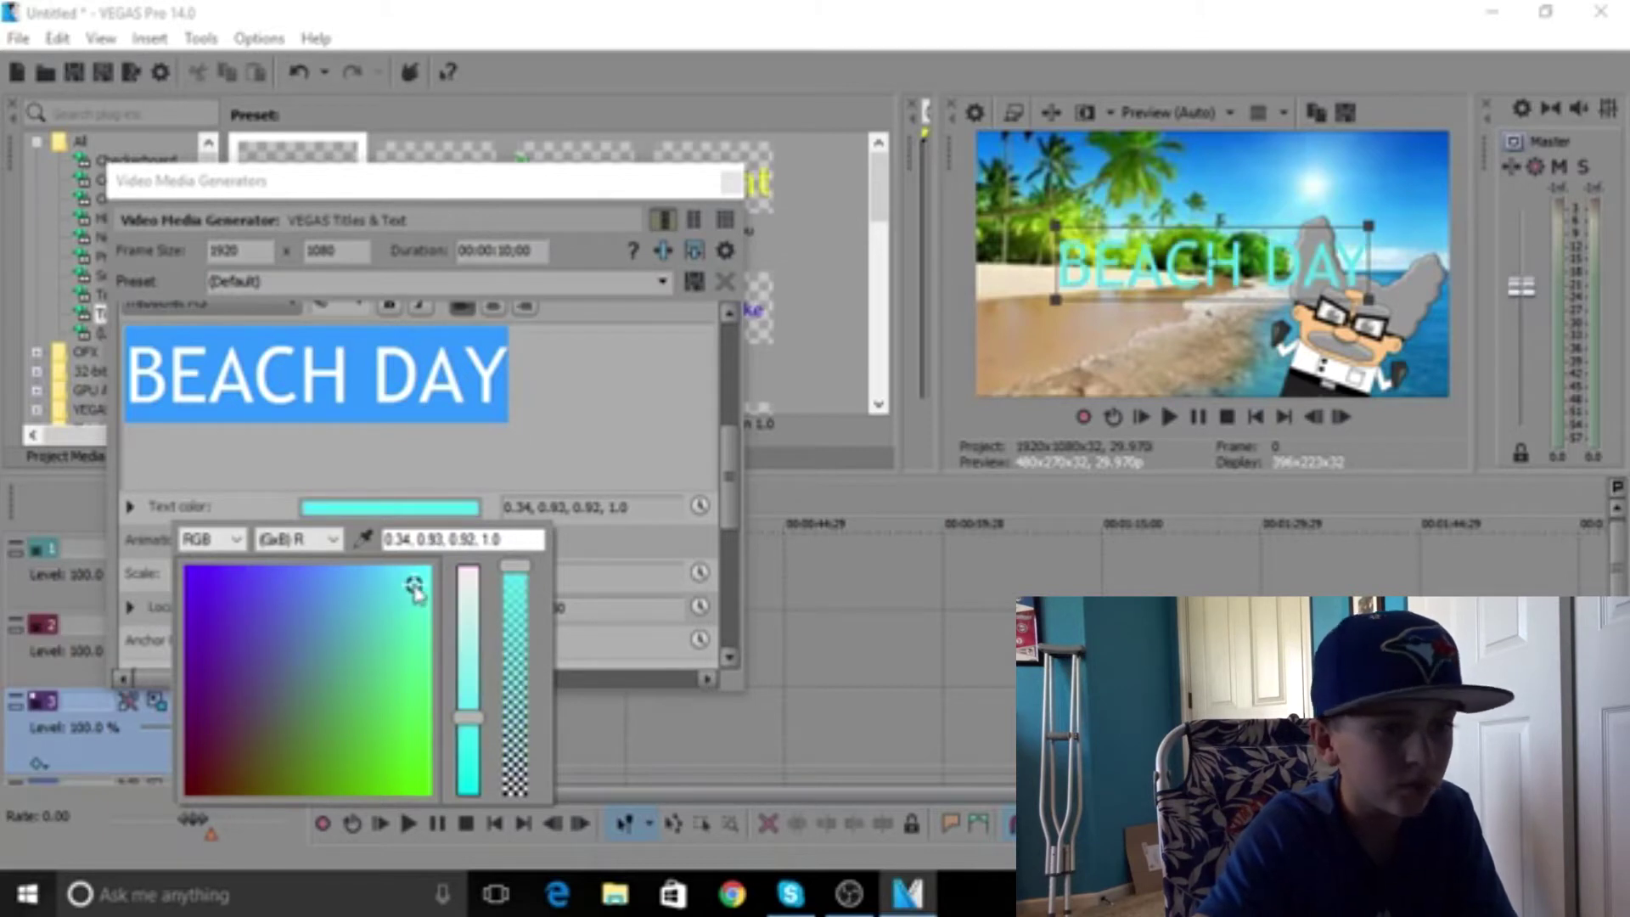
click(421, 594)
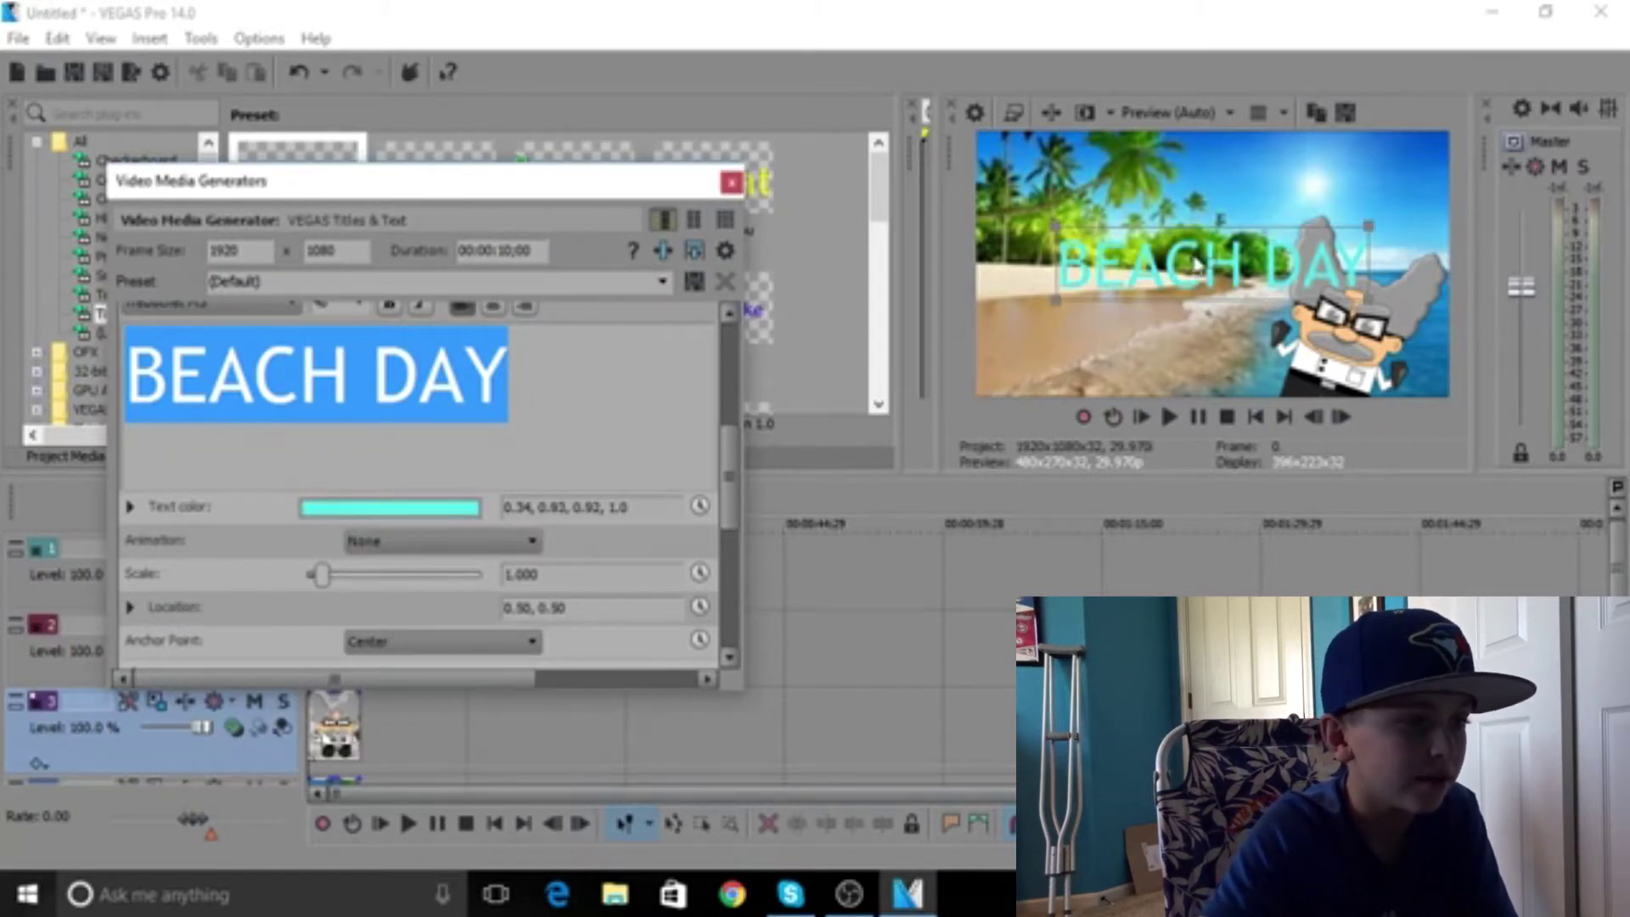
Give the title a thick white outline and close the title settings
scroll(435, 553, down, 2)
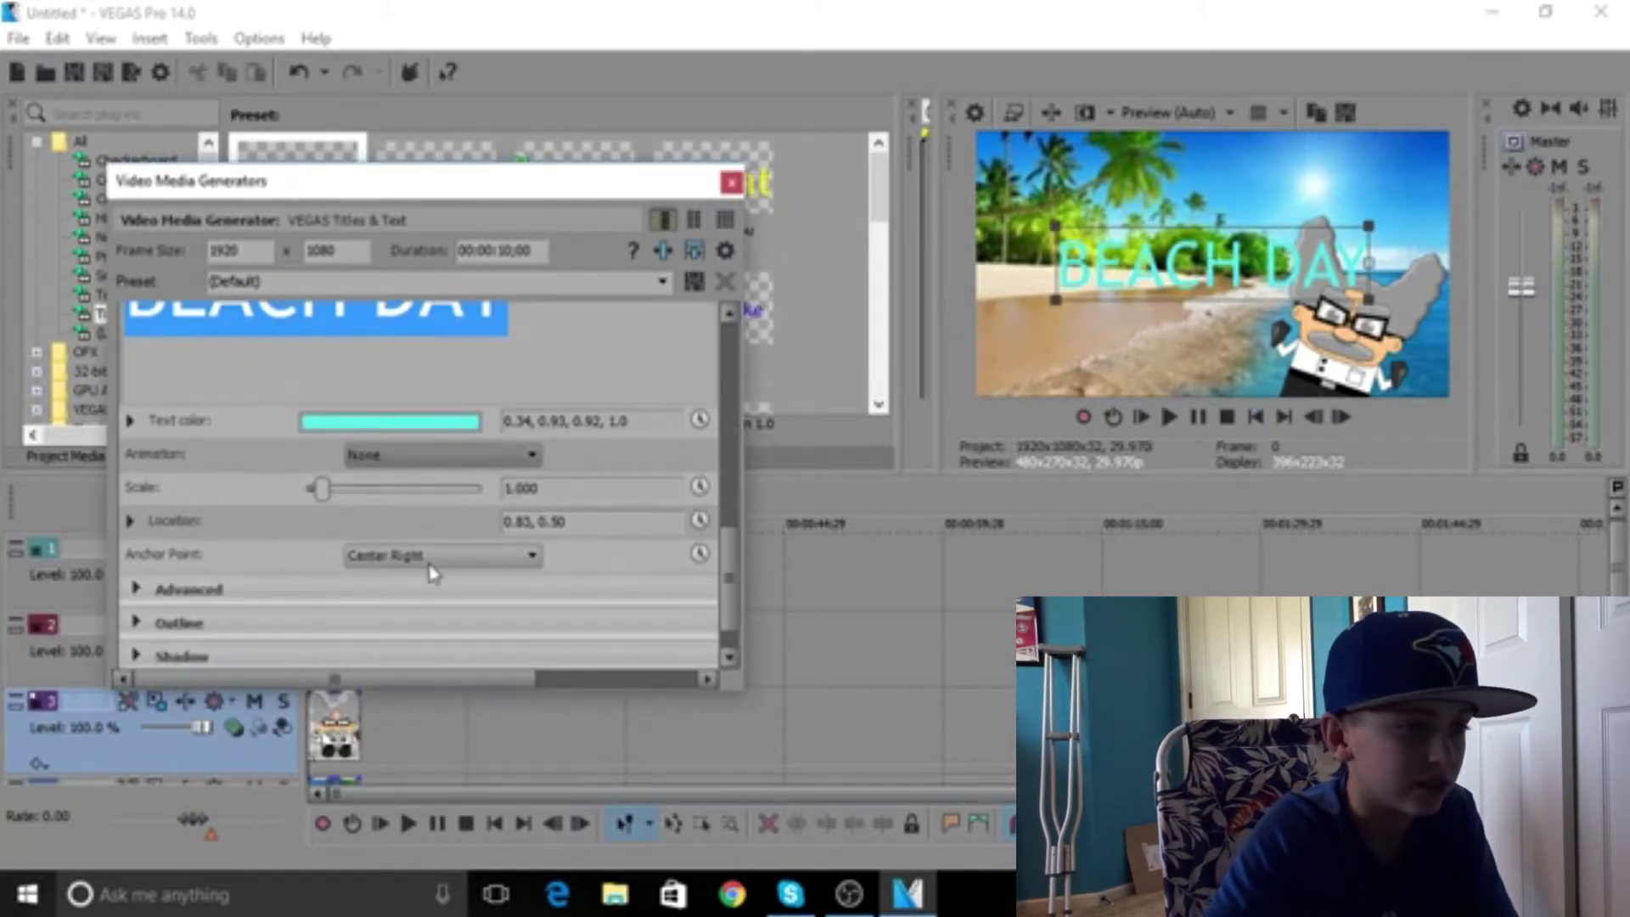
click(157, 628)
scroll(297, 634, down, 1)
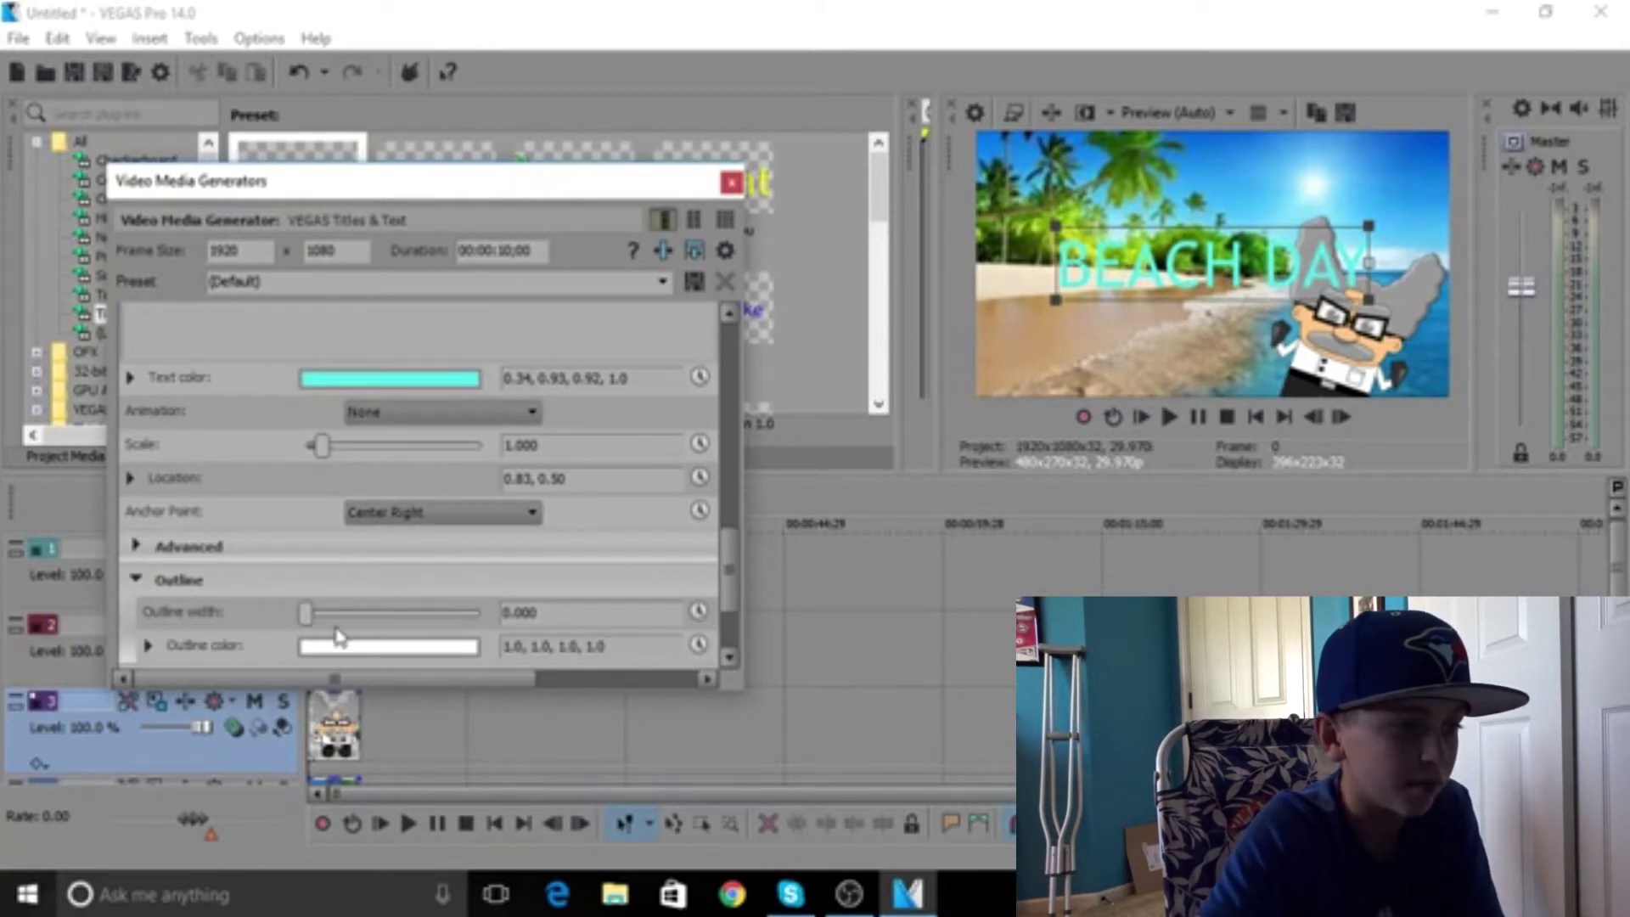
drag(311, 624, 512, 617)
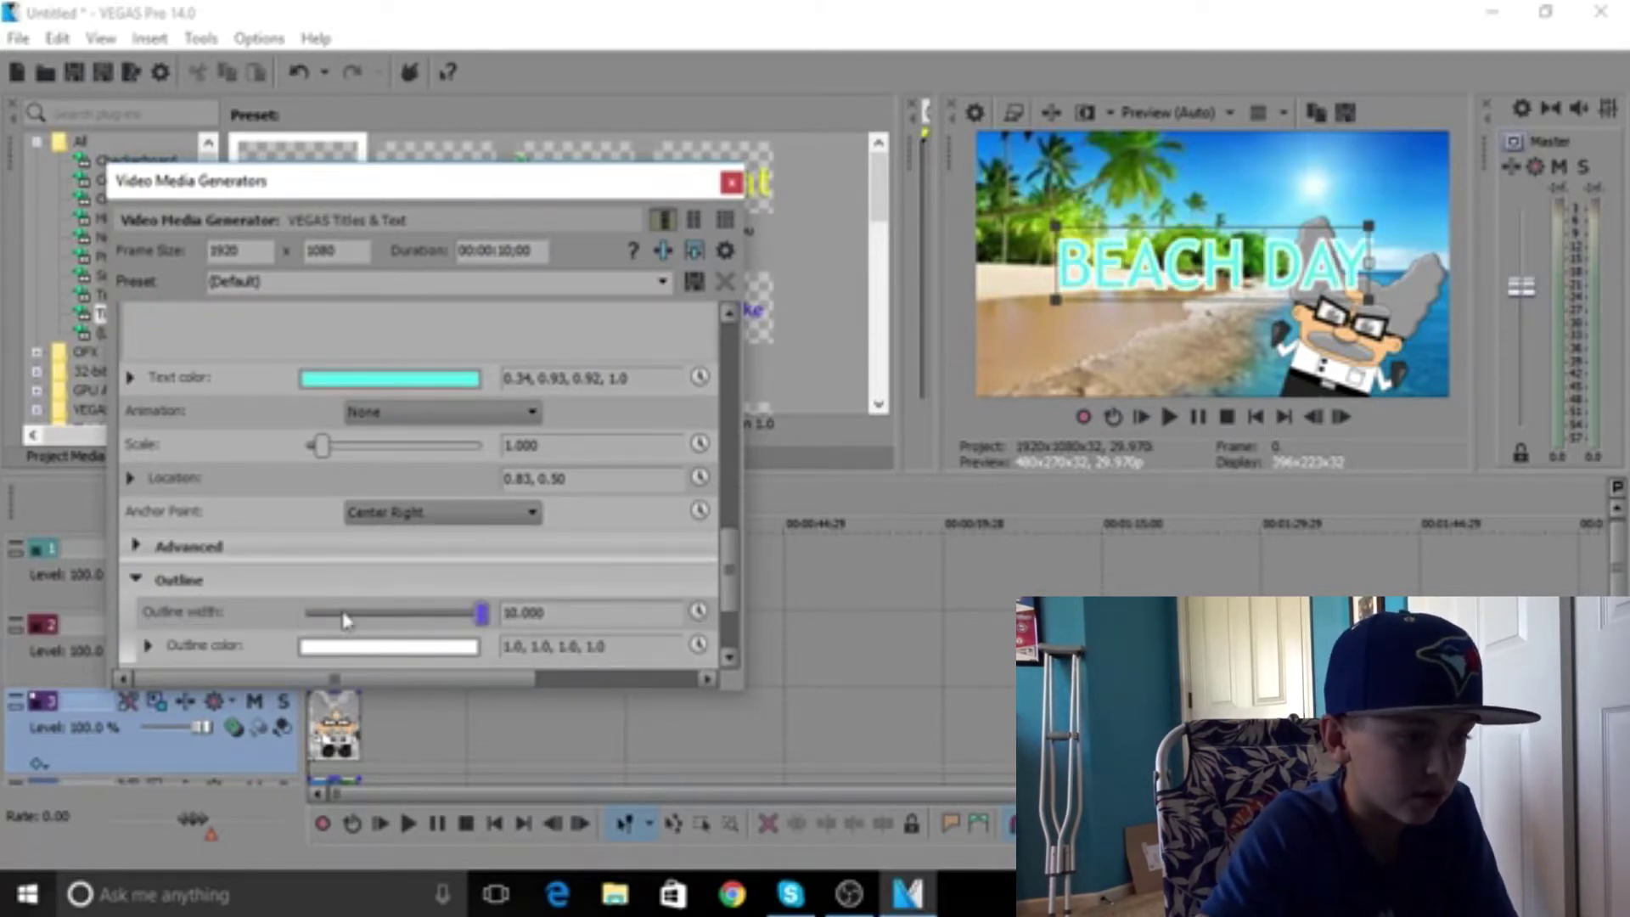
click(336, 648)
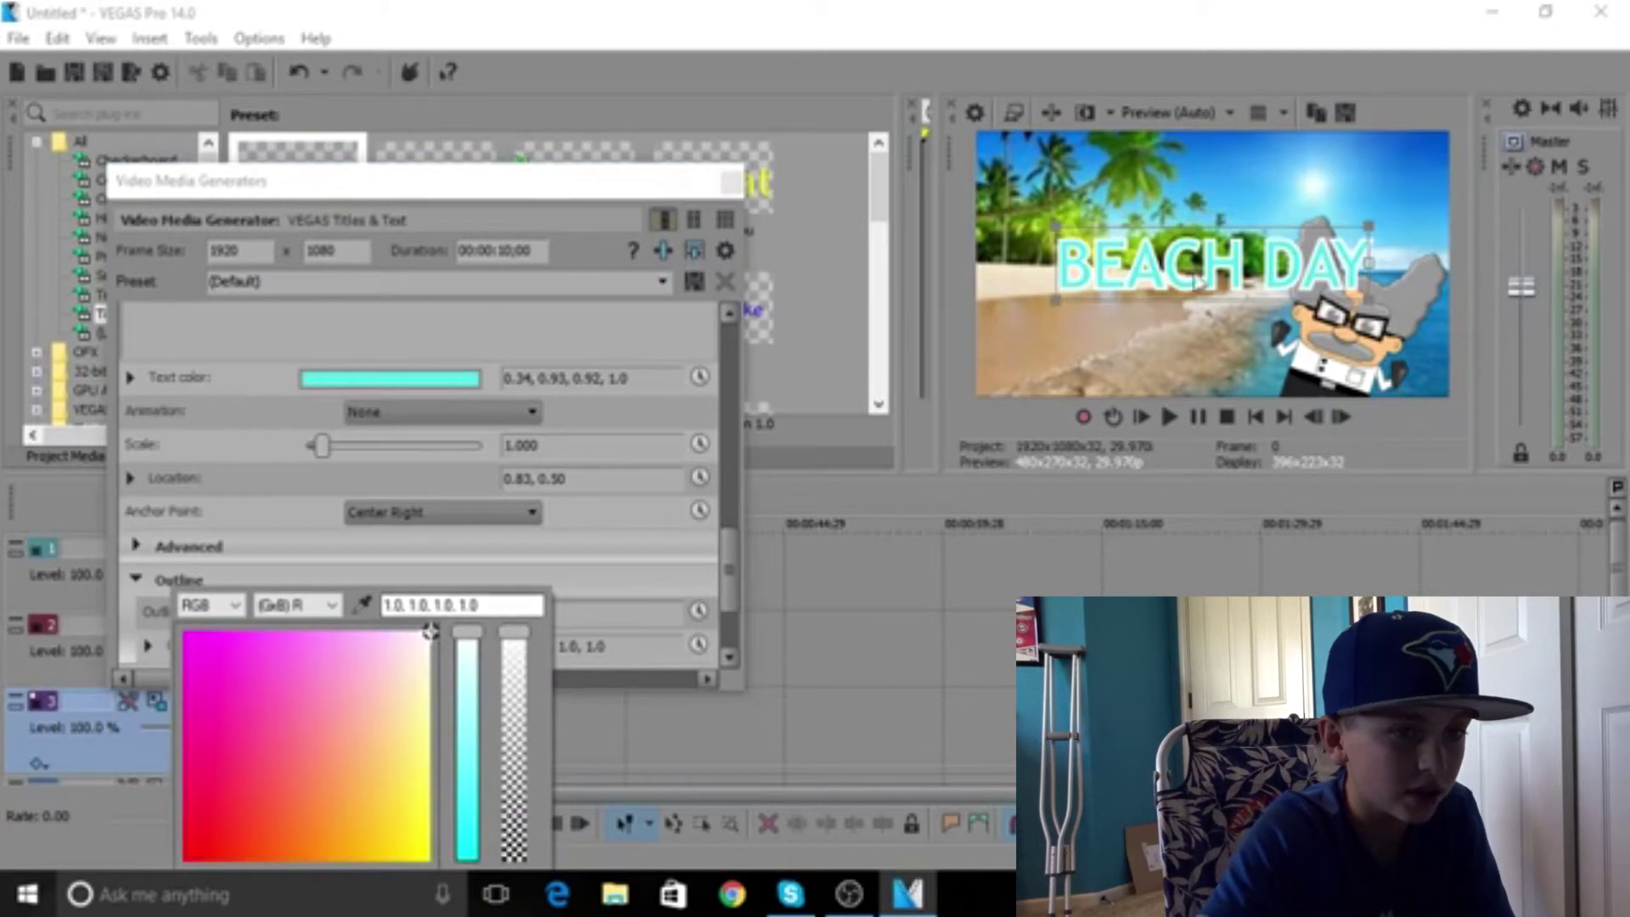
click(606, 192)
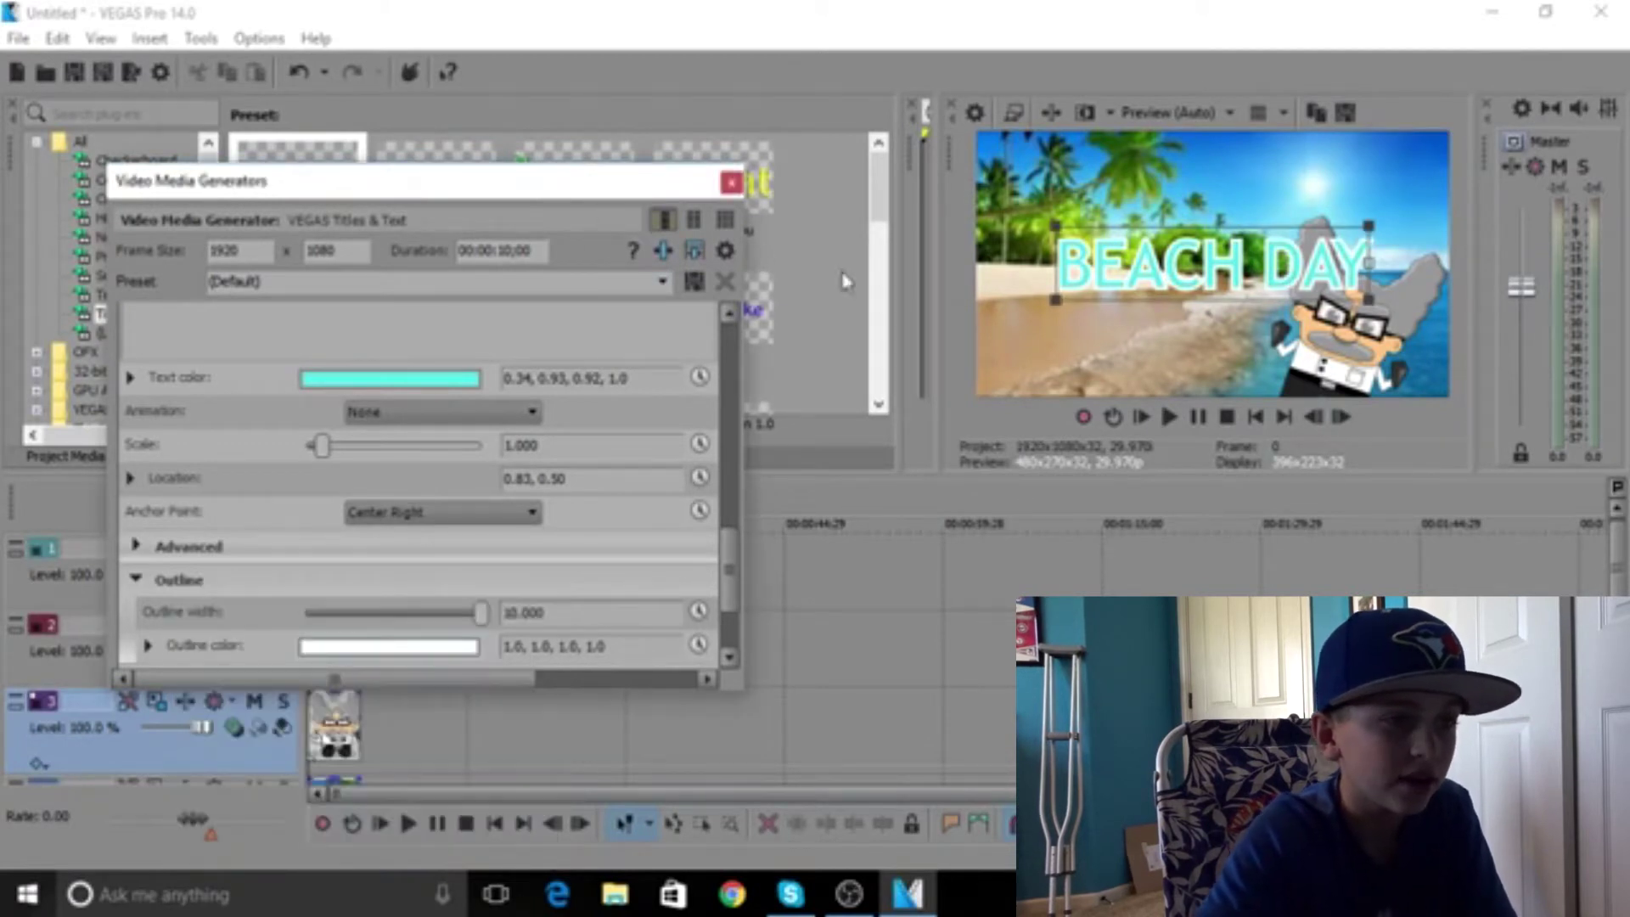
click(731, 182)
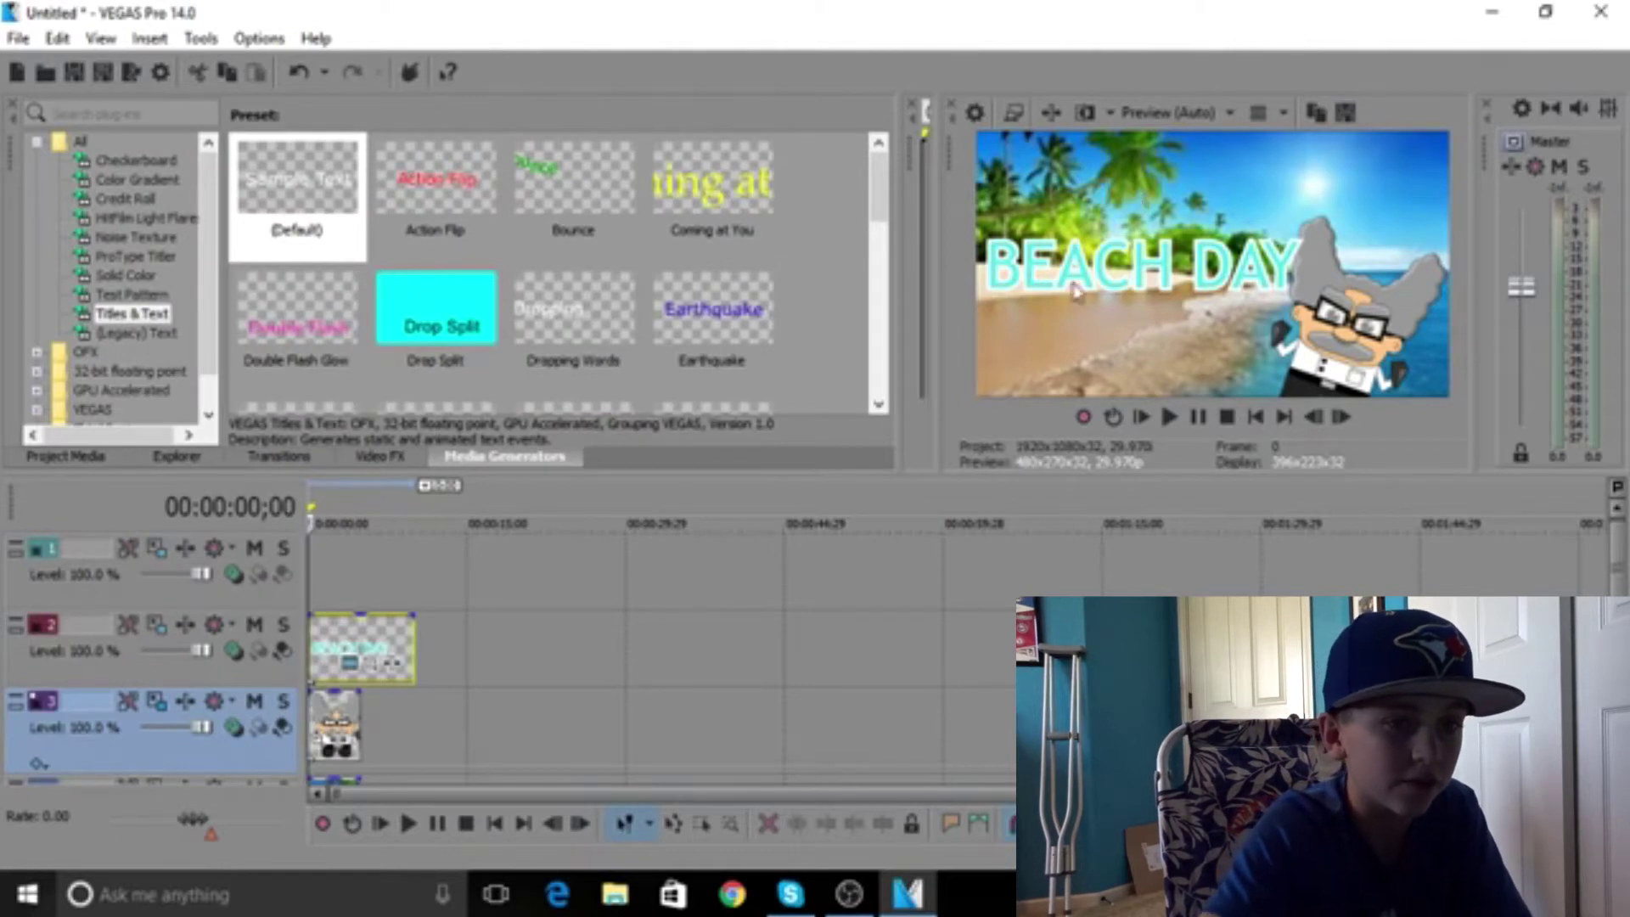
Rotate track 2's motion box so BEACH DAY tilts upward across the top left
click(156, 624)
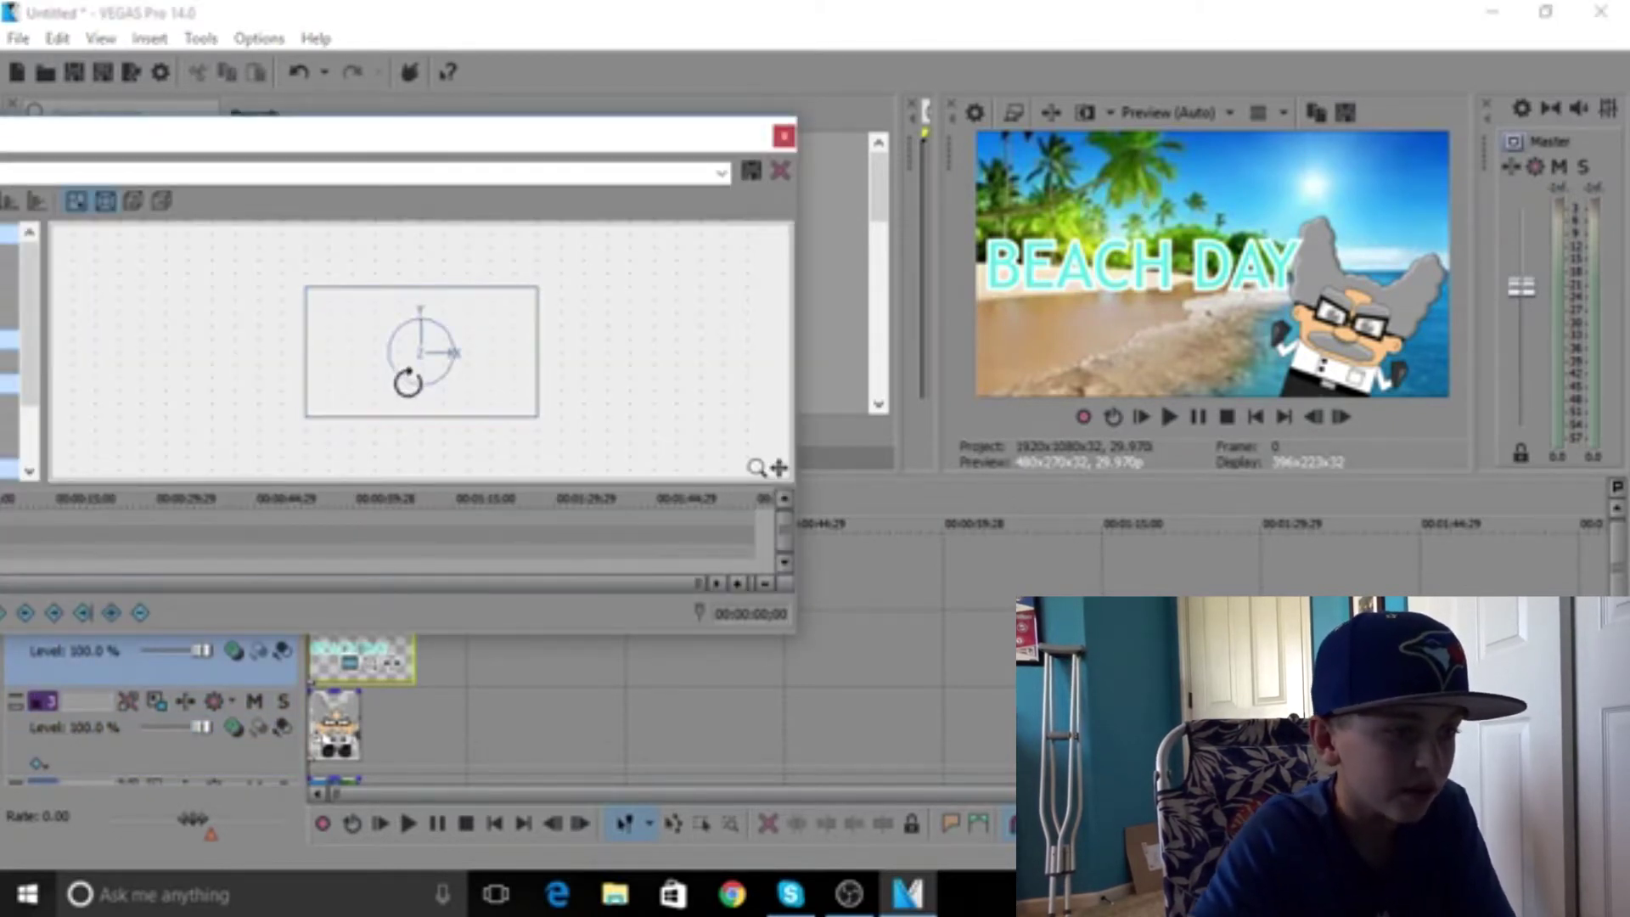
drag(415, 386, 424, 327)
click(784, 136)
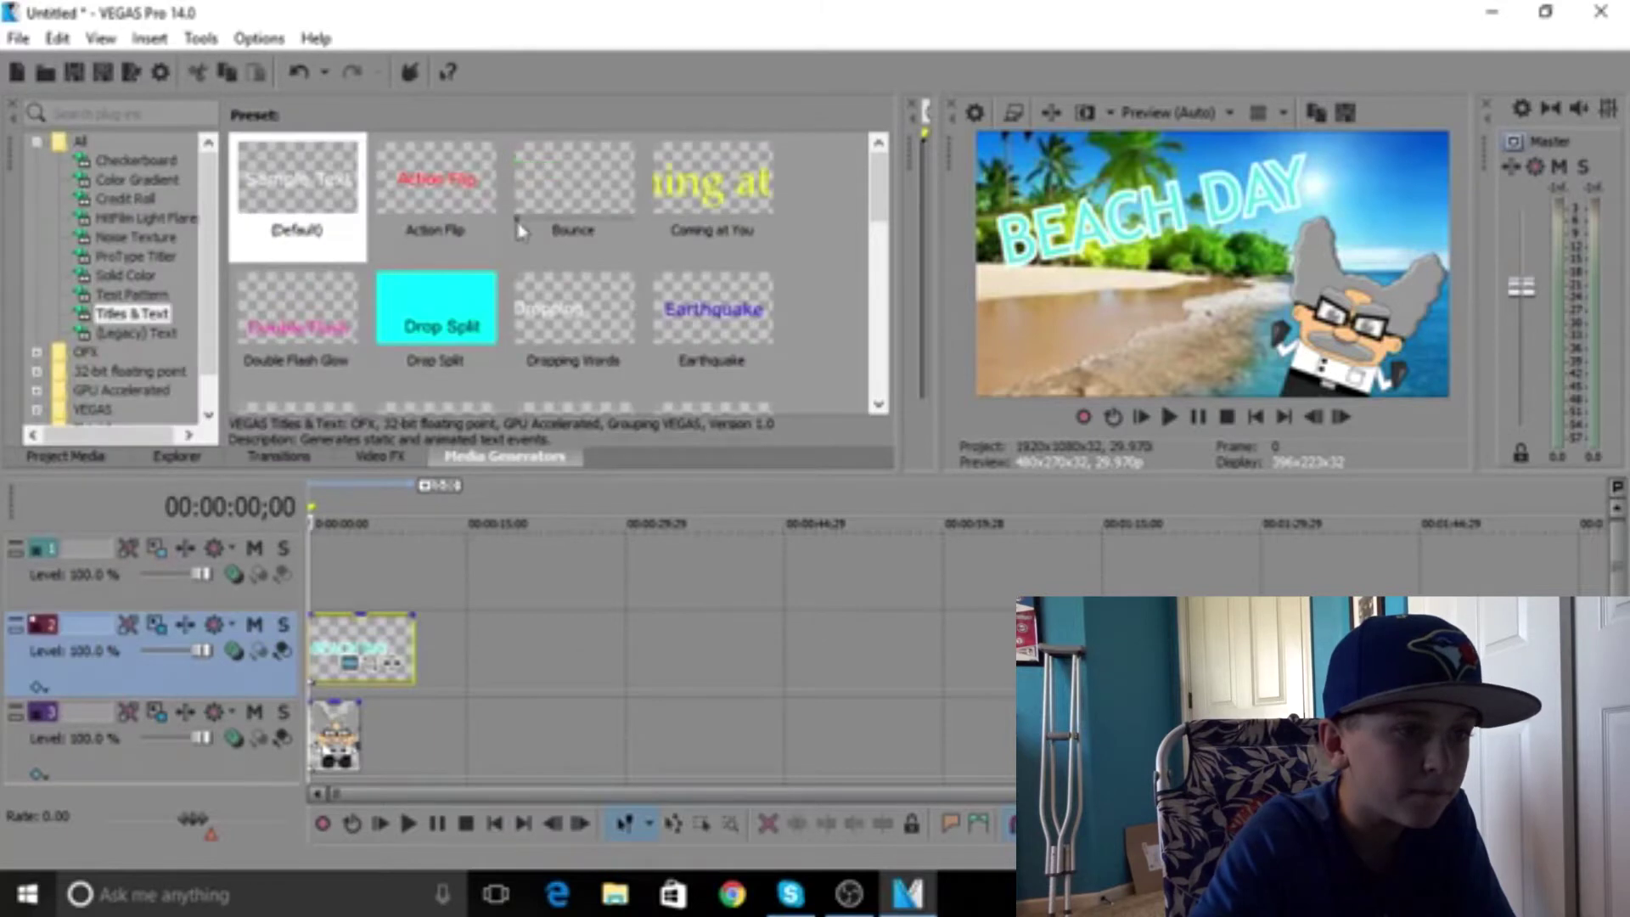
Import arrow-13.png from Desktop onto track 1 and shrink it toward the Boss character
click(102, 458)
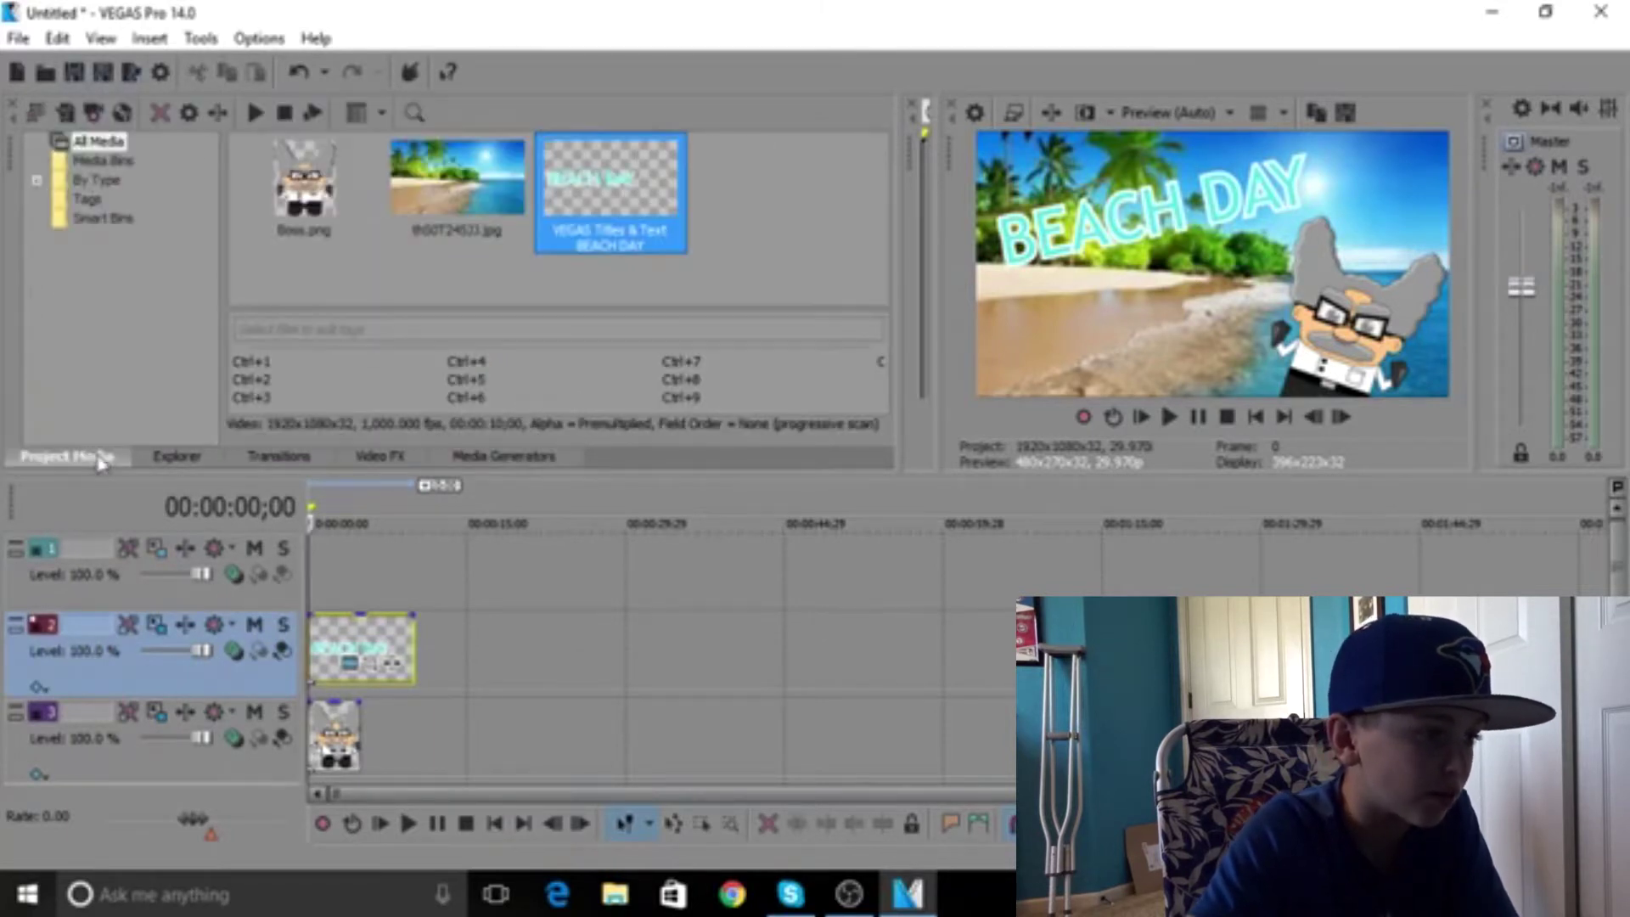
click(67, 113)
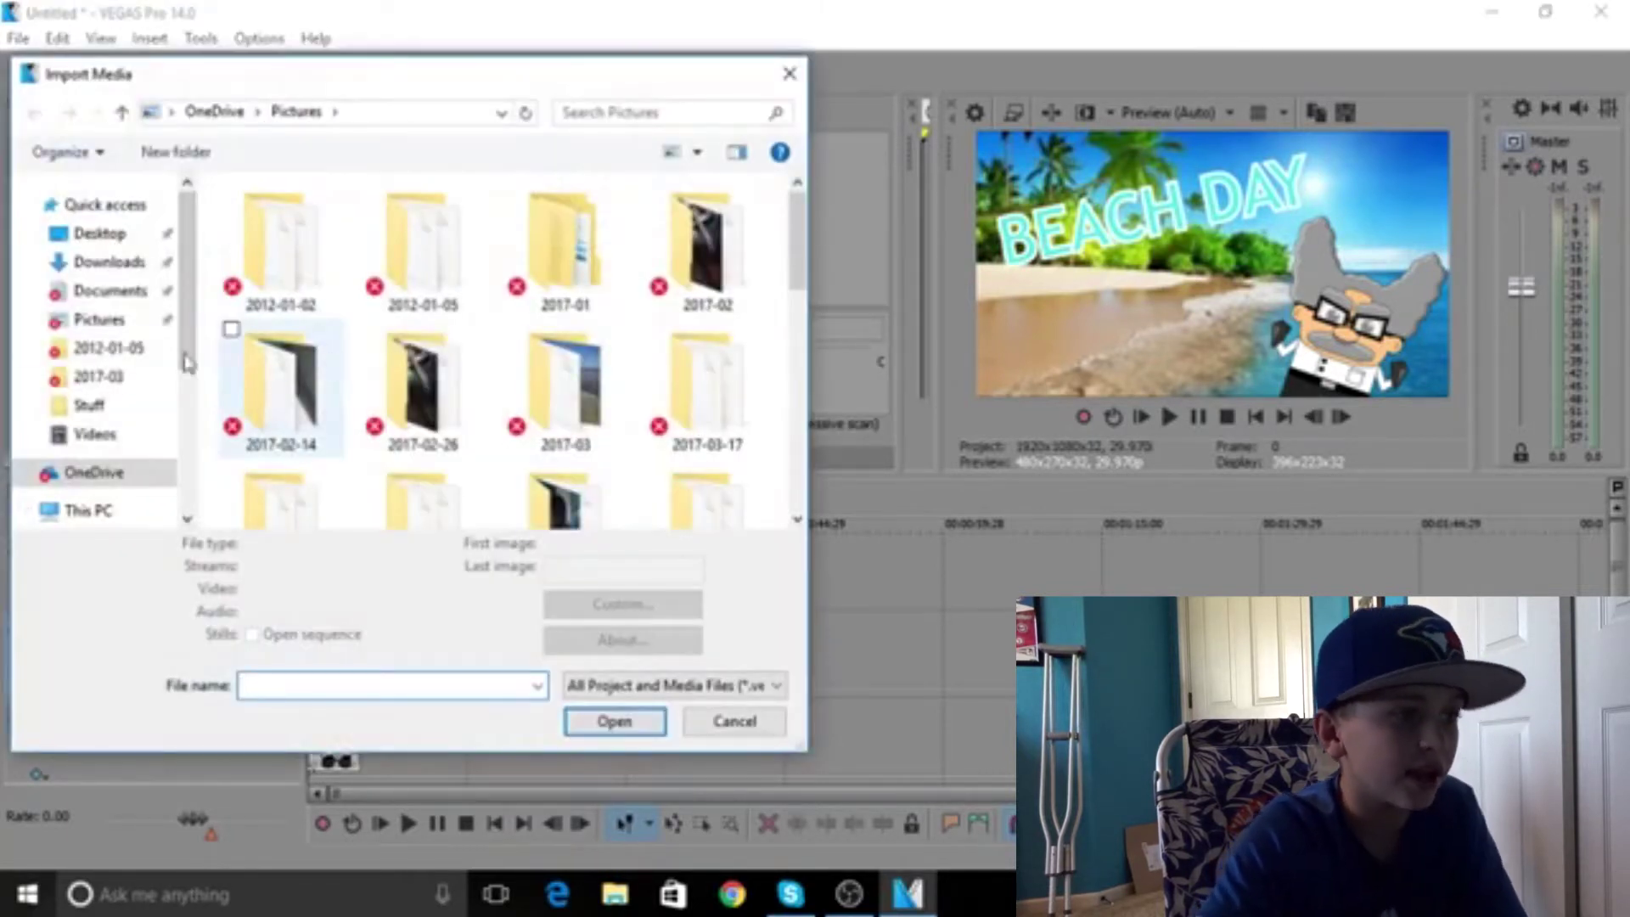
click(119, 238)
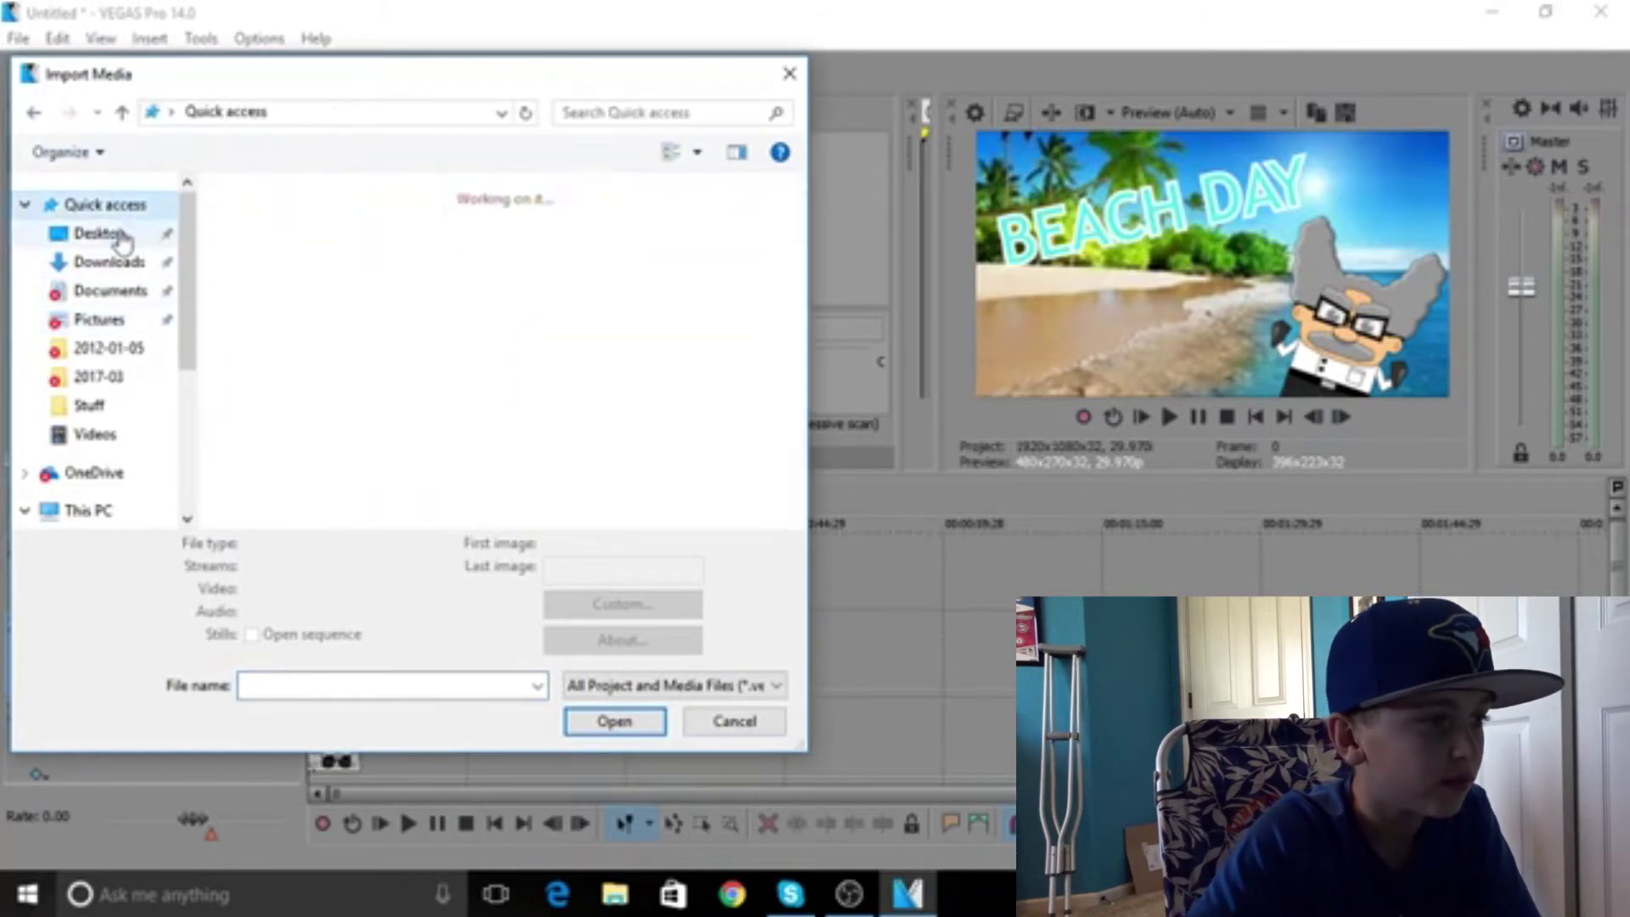
double_click(379, 218)
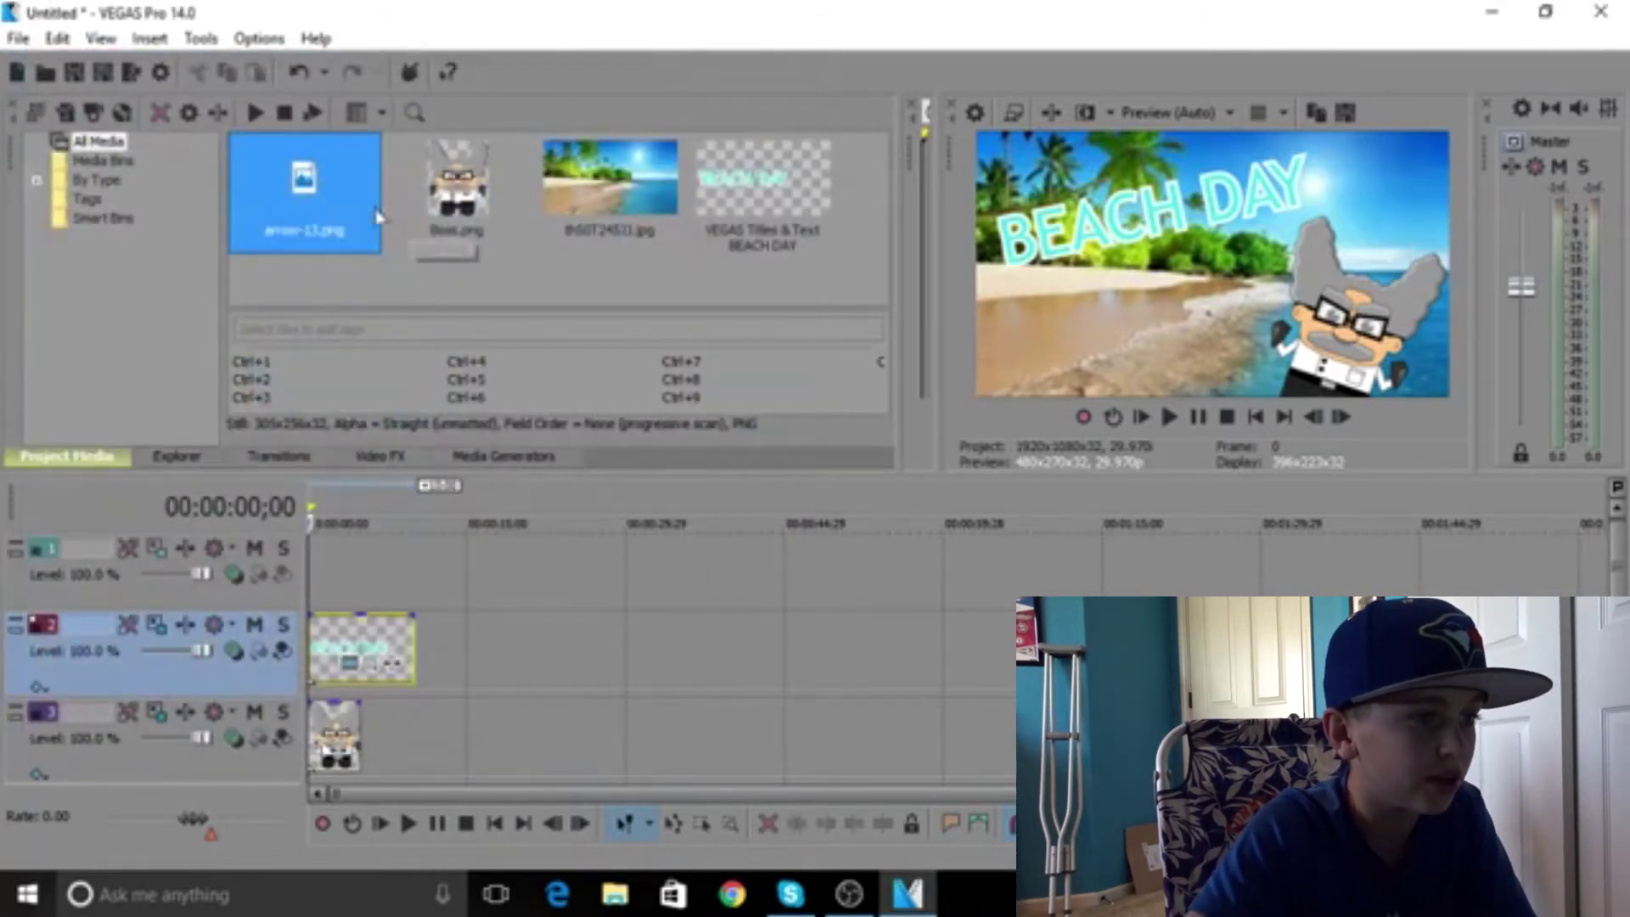
drag(328, 408, 338, 569)
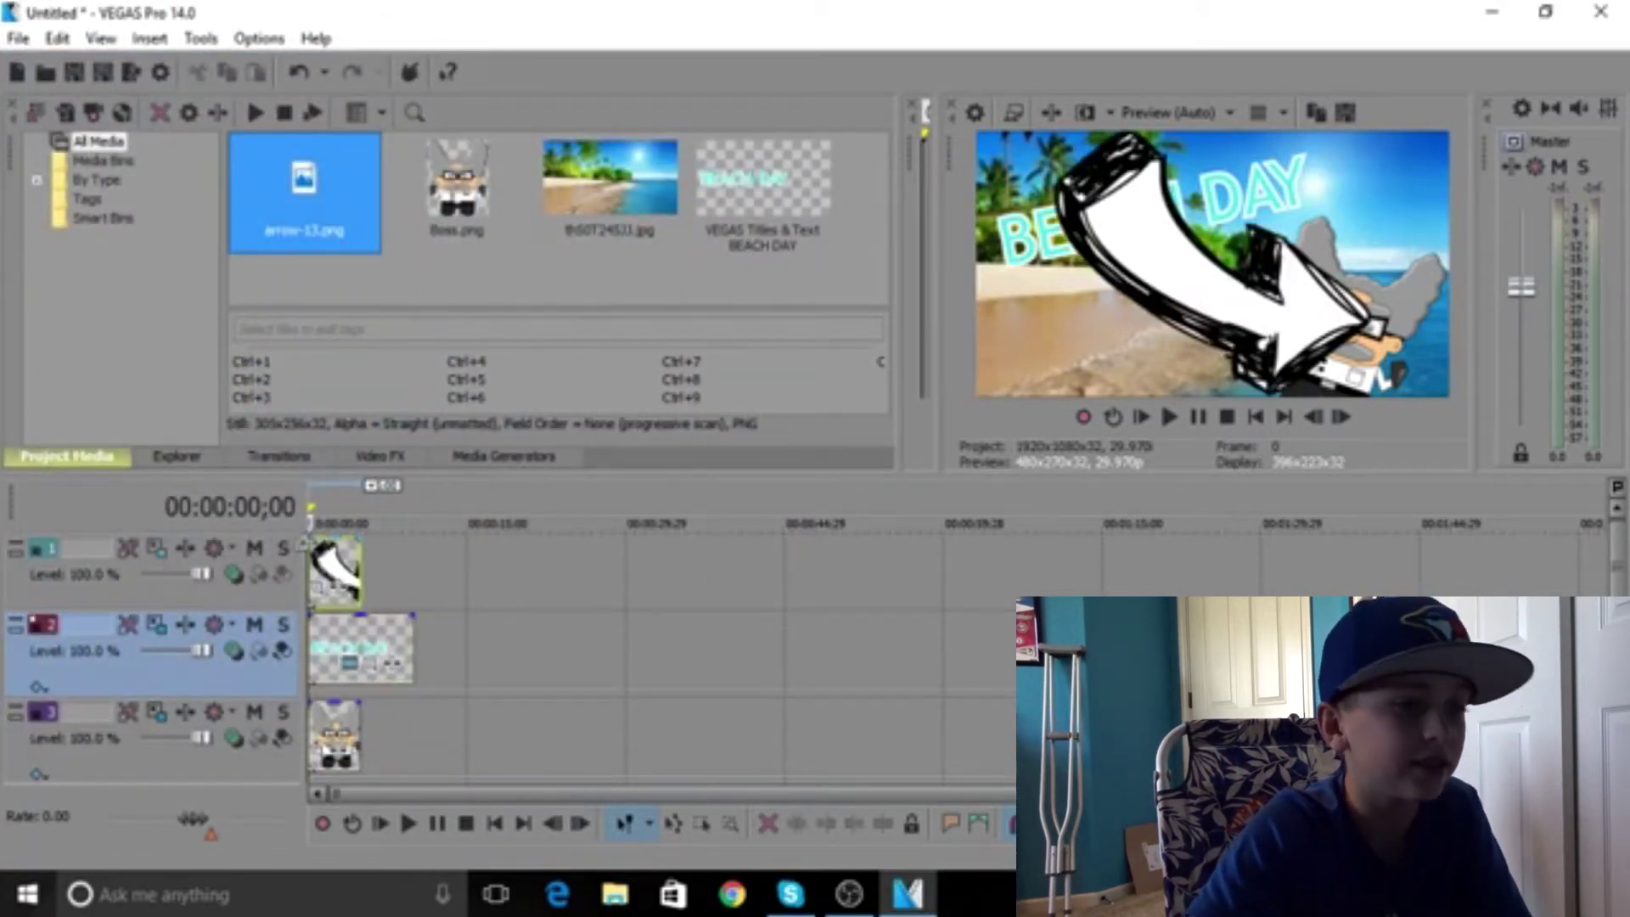
click(158, 549)
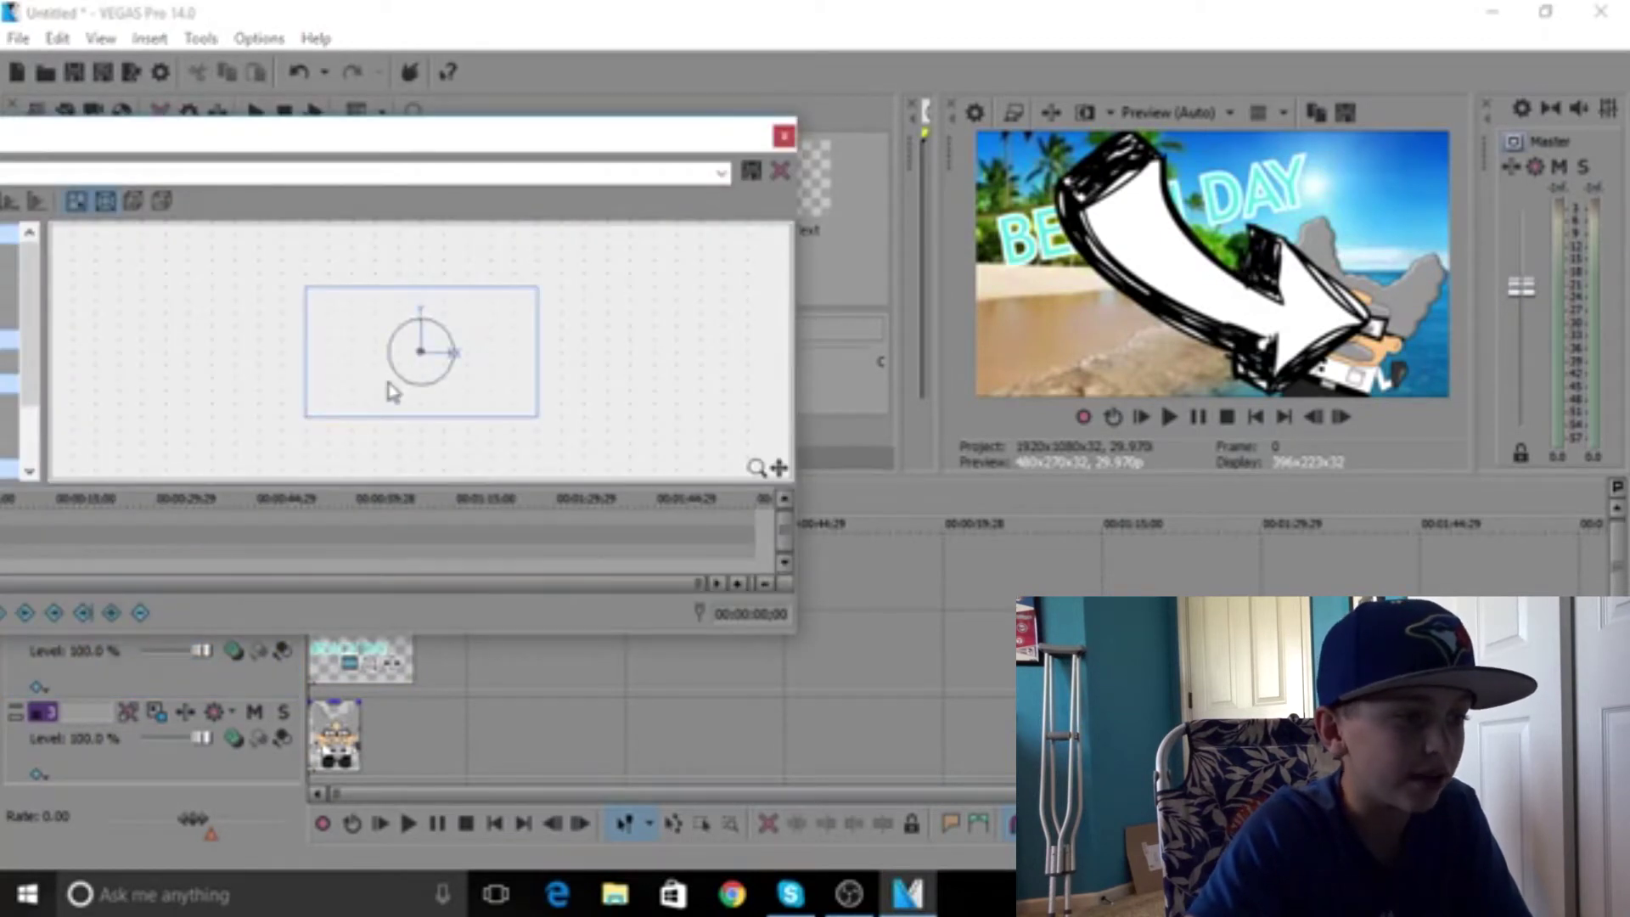
drag(306, 417, 362, 425)
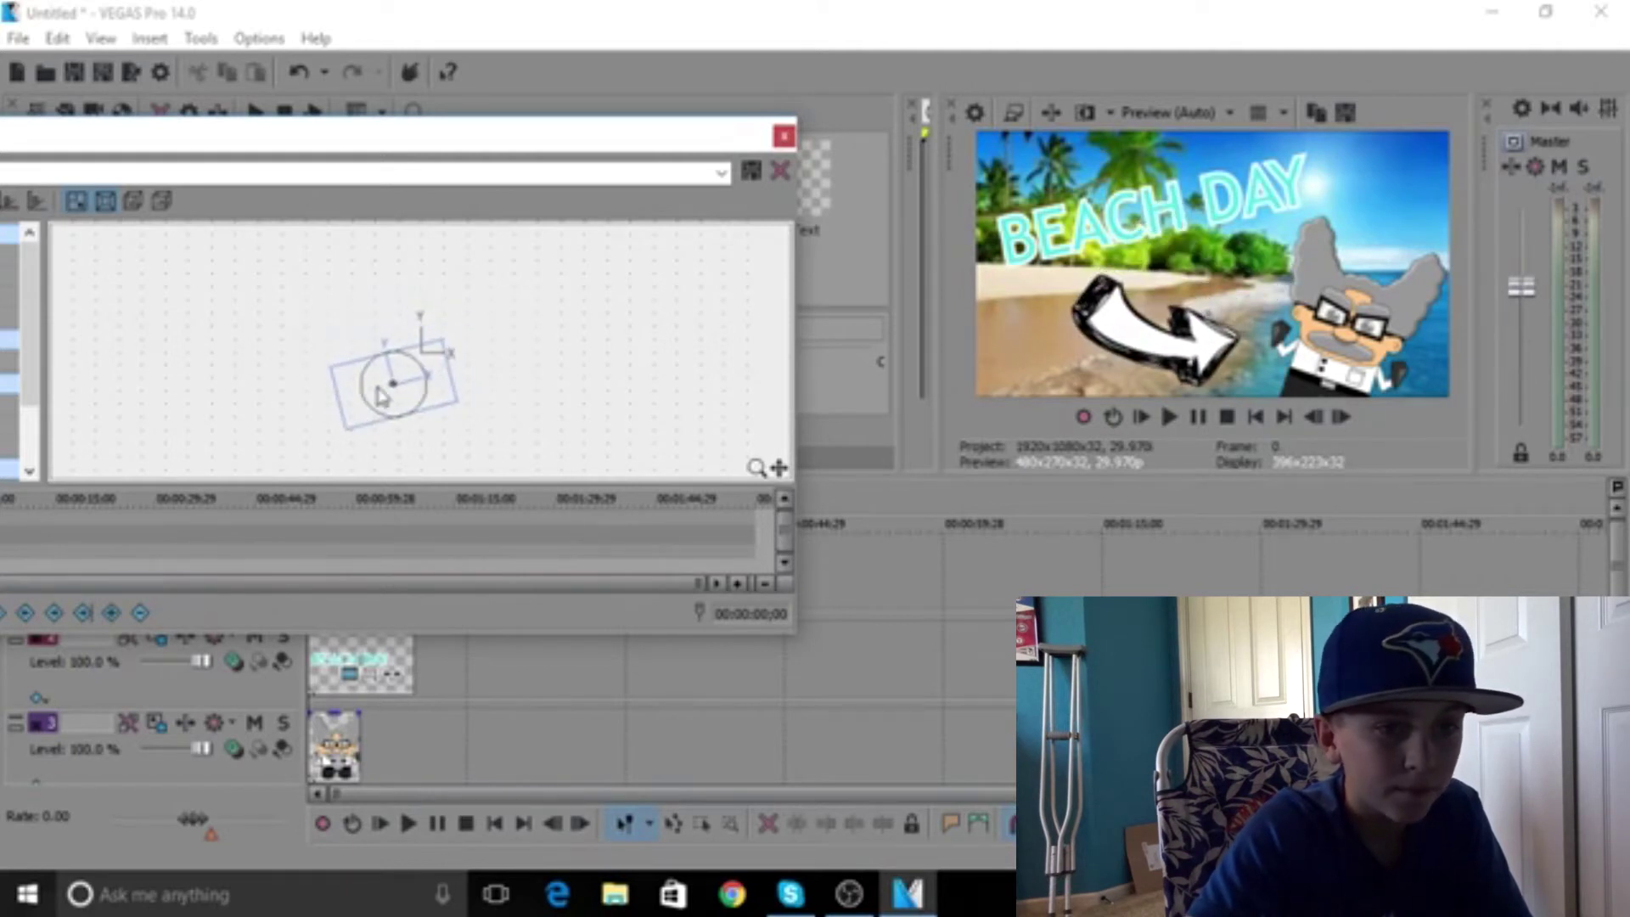
click(784, 135)
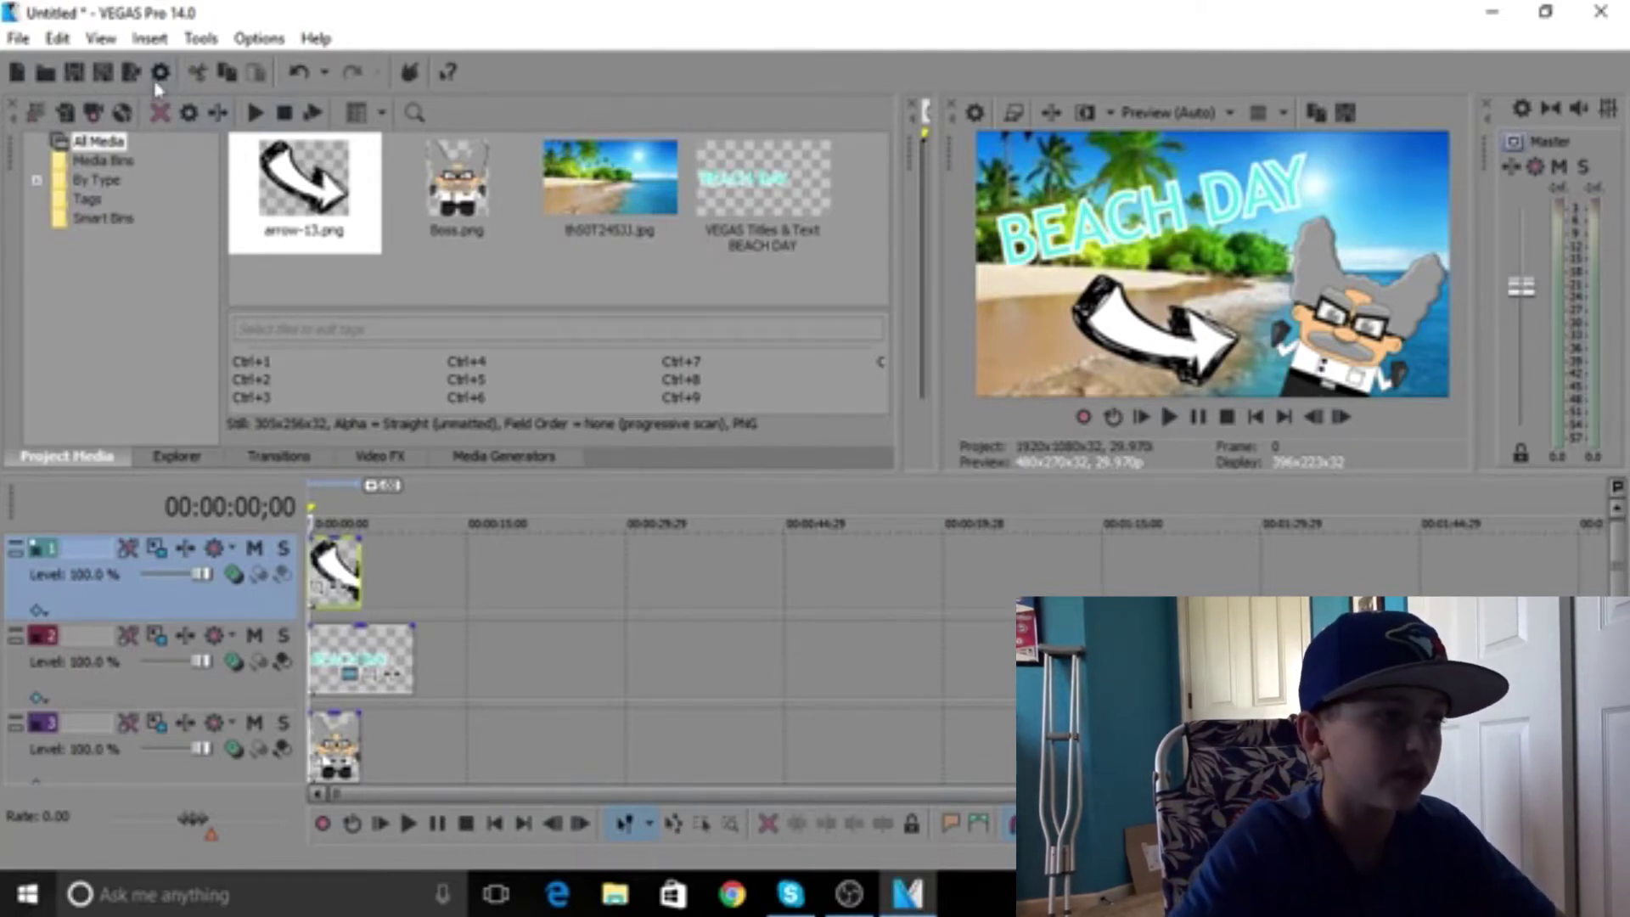
Save the project with the file name test (test.veg)
click(81, 76)
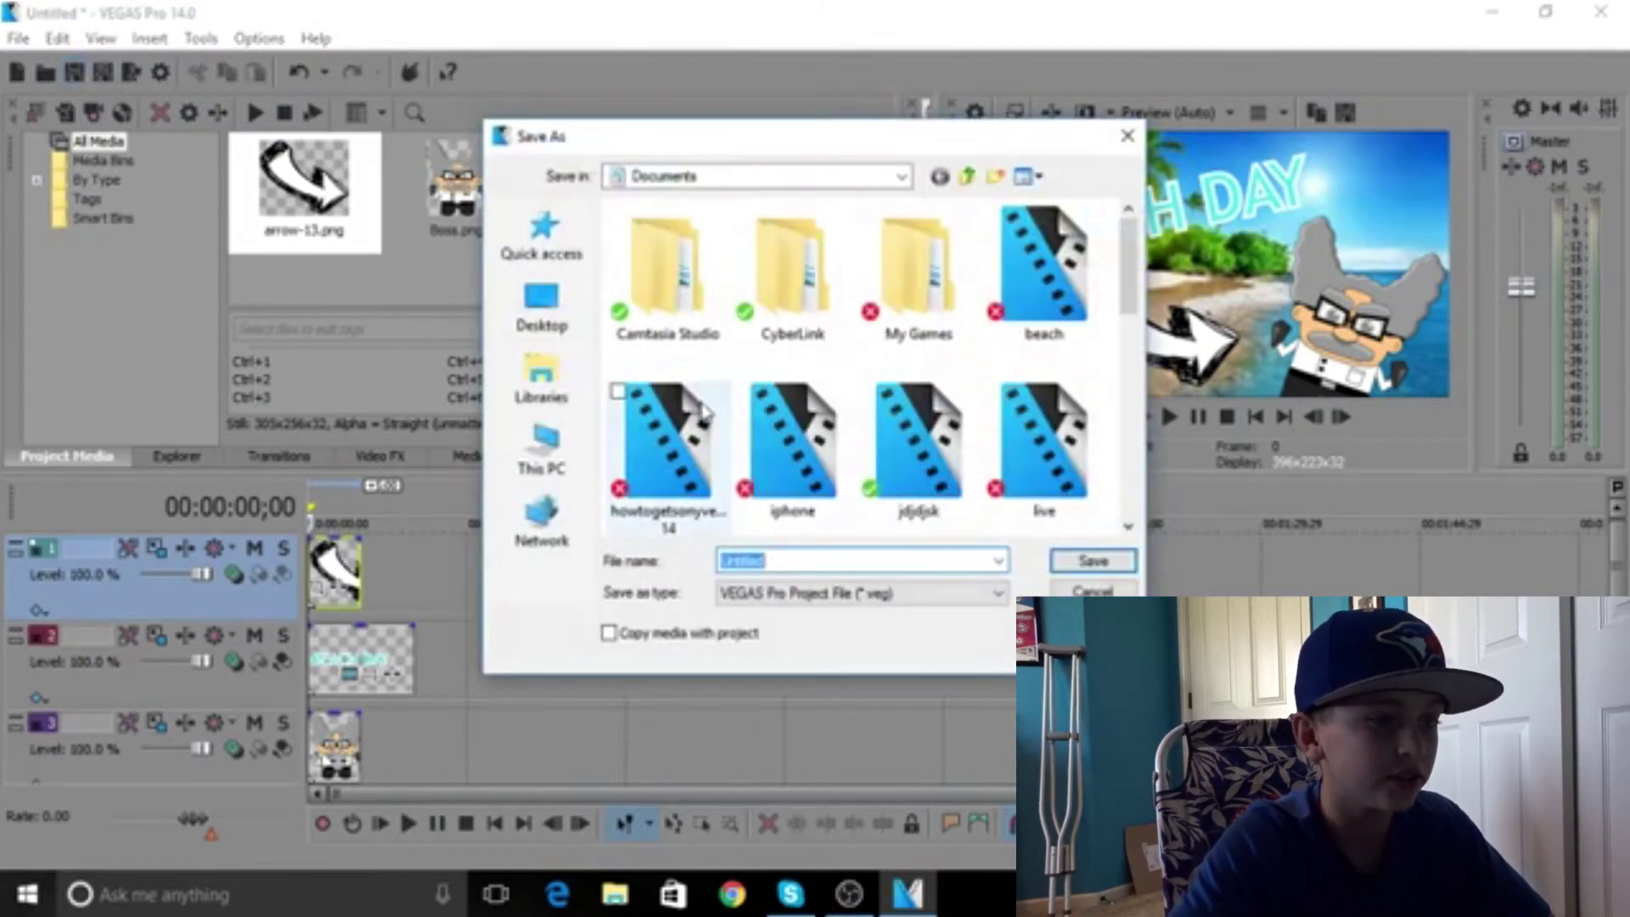
text(test)
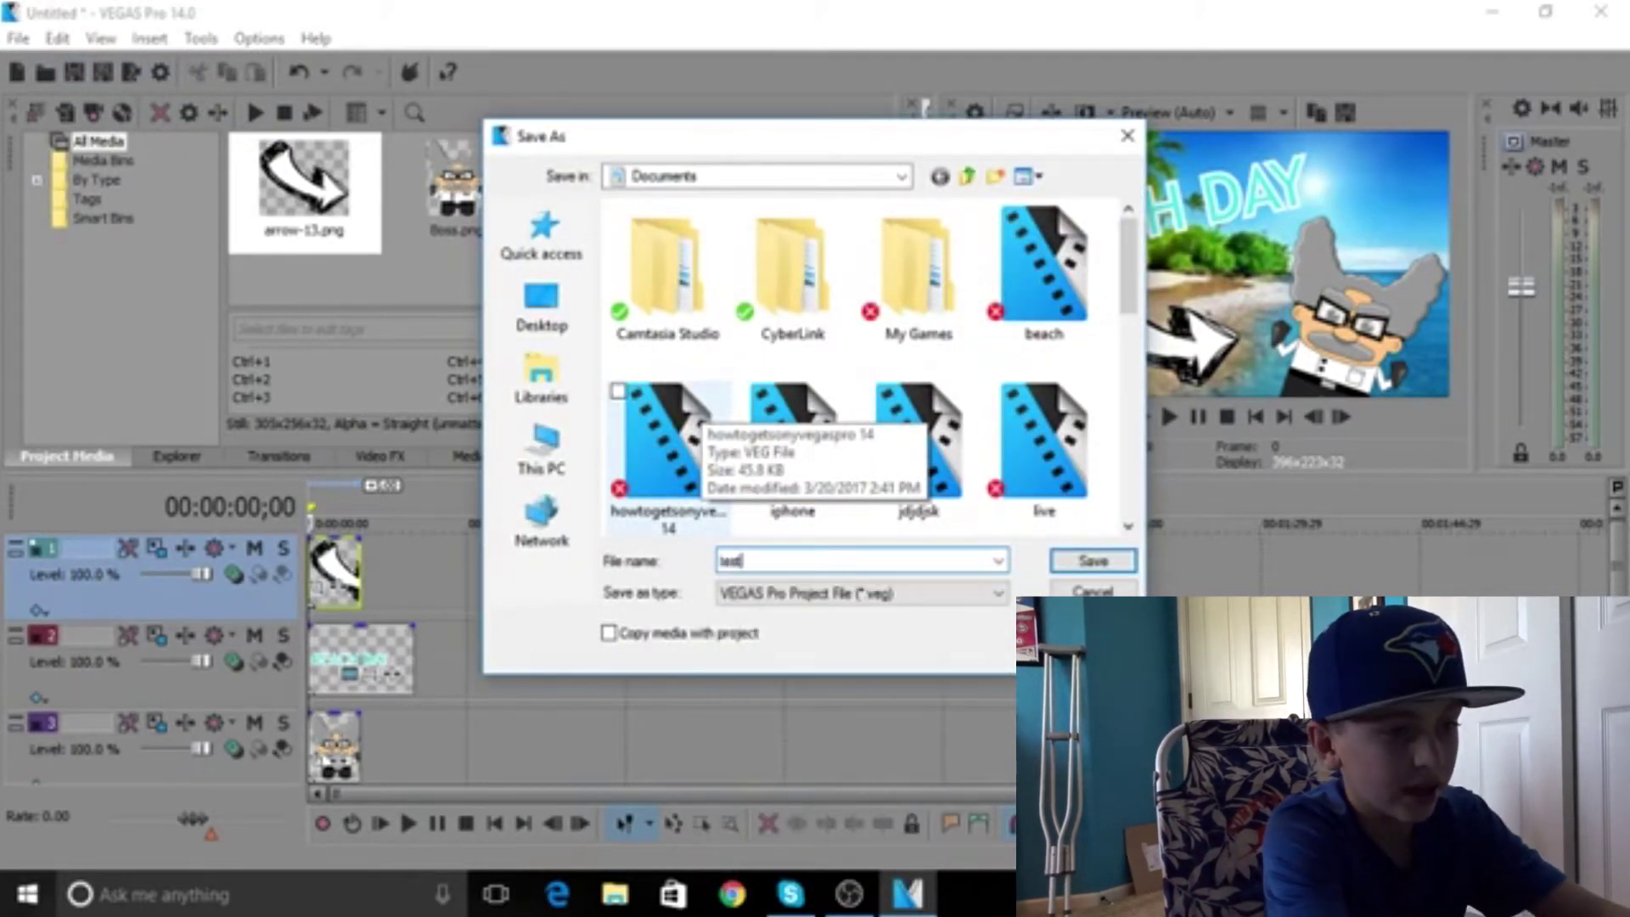
key(Return)
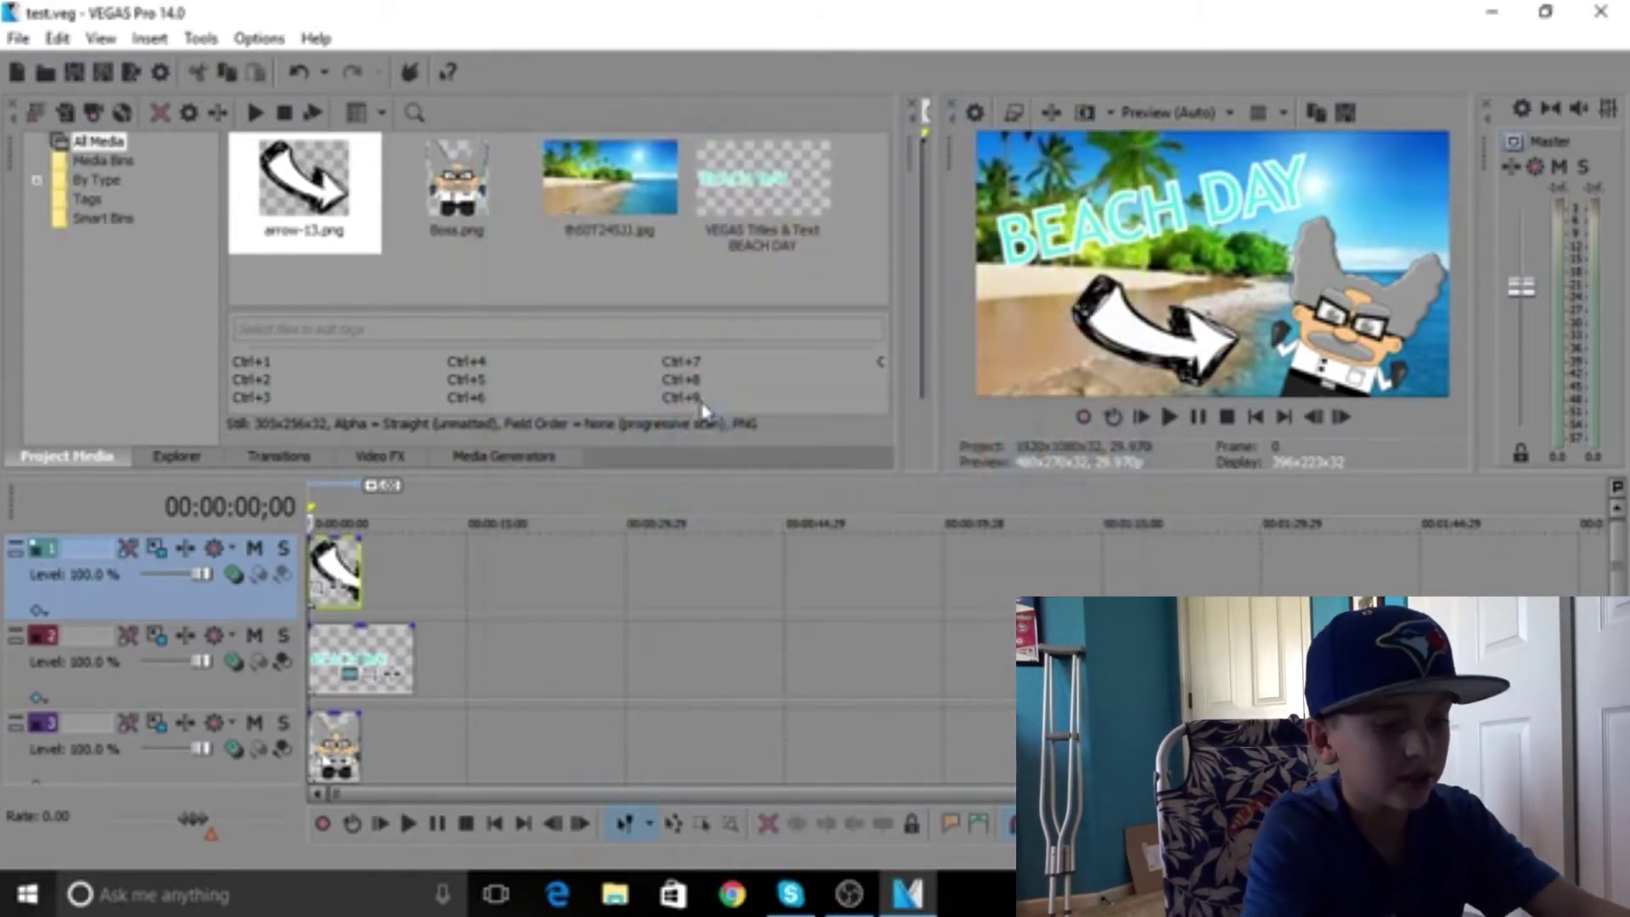
Render the project via Render As with the Image Sequence JPEG format to test.jpeg in Documents
click(130, 75)
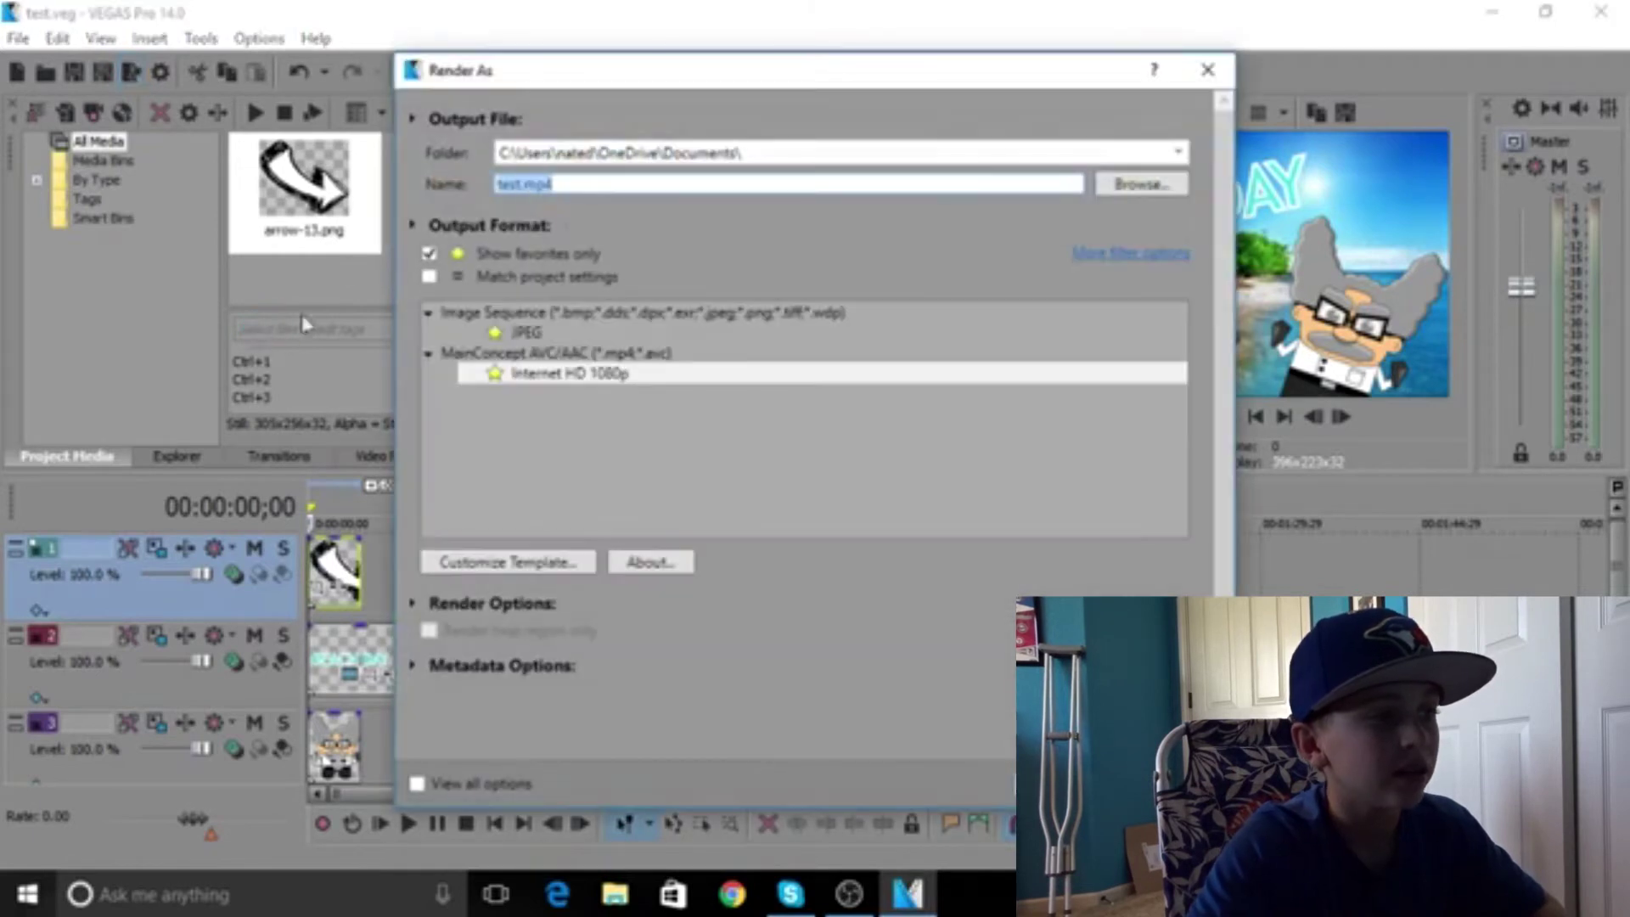
click(430, 253)
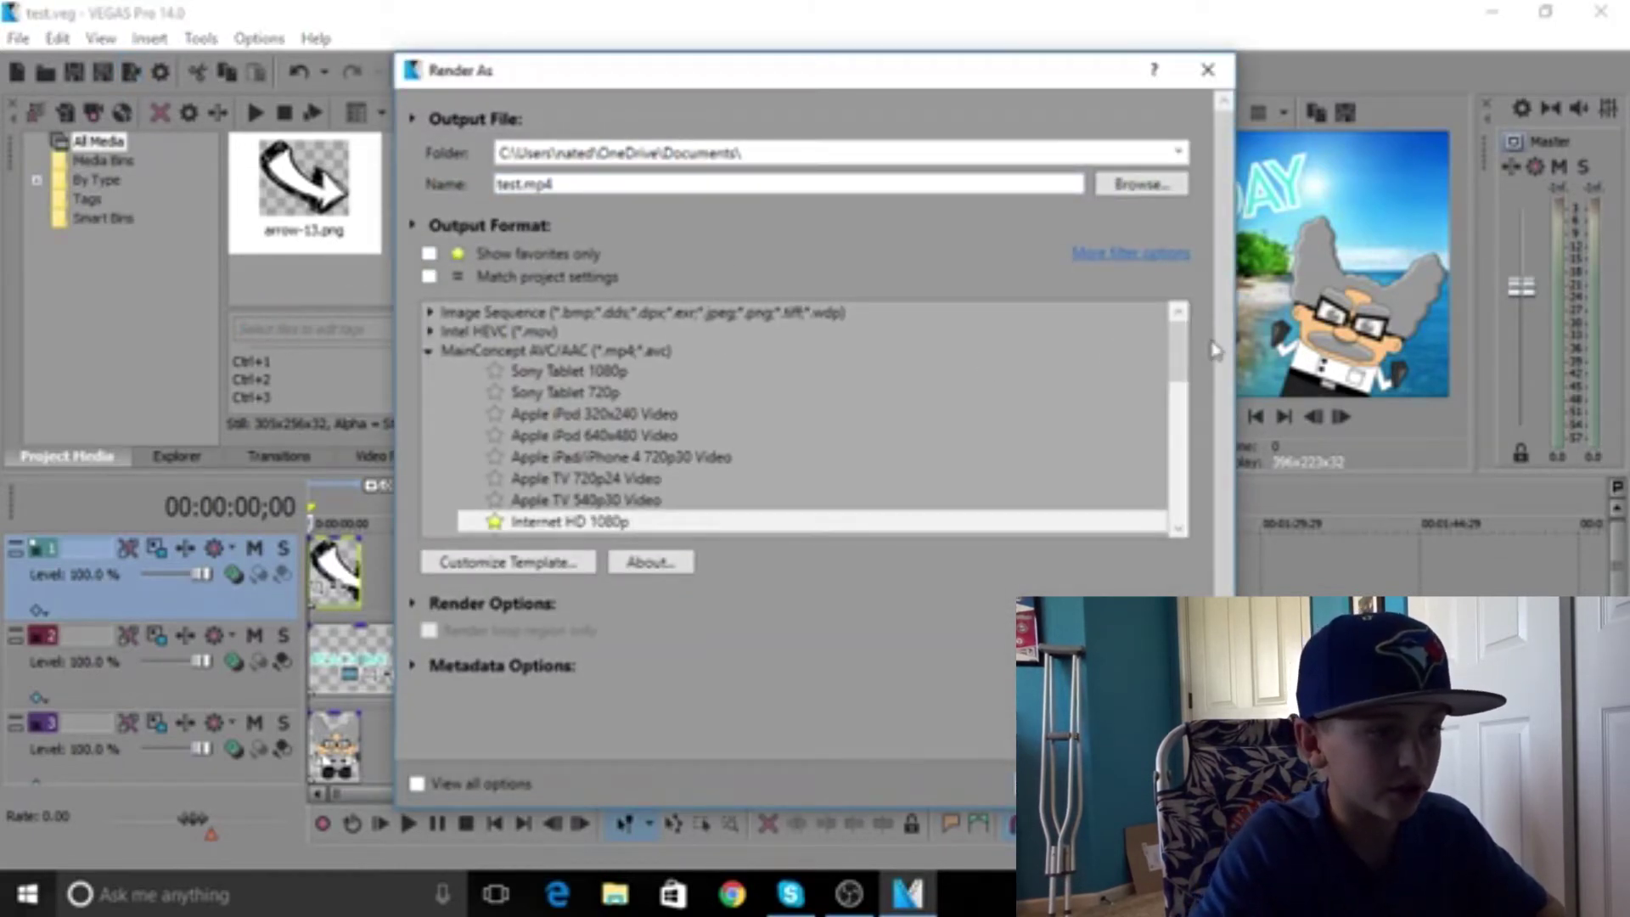
drag(1178, 351, 1214, 331)
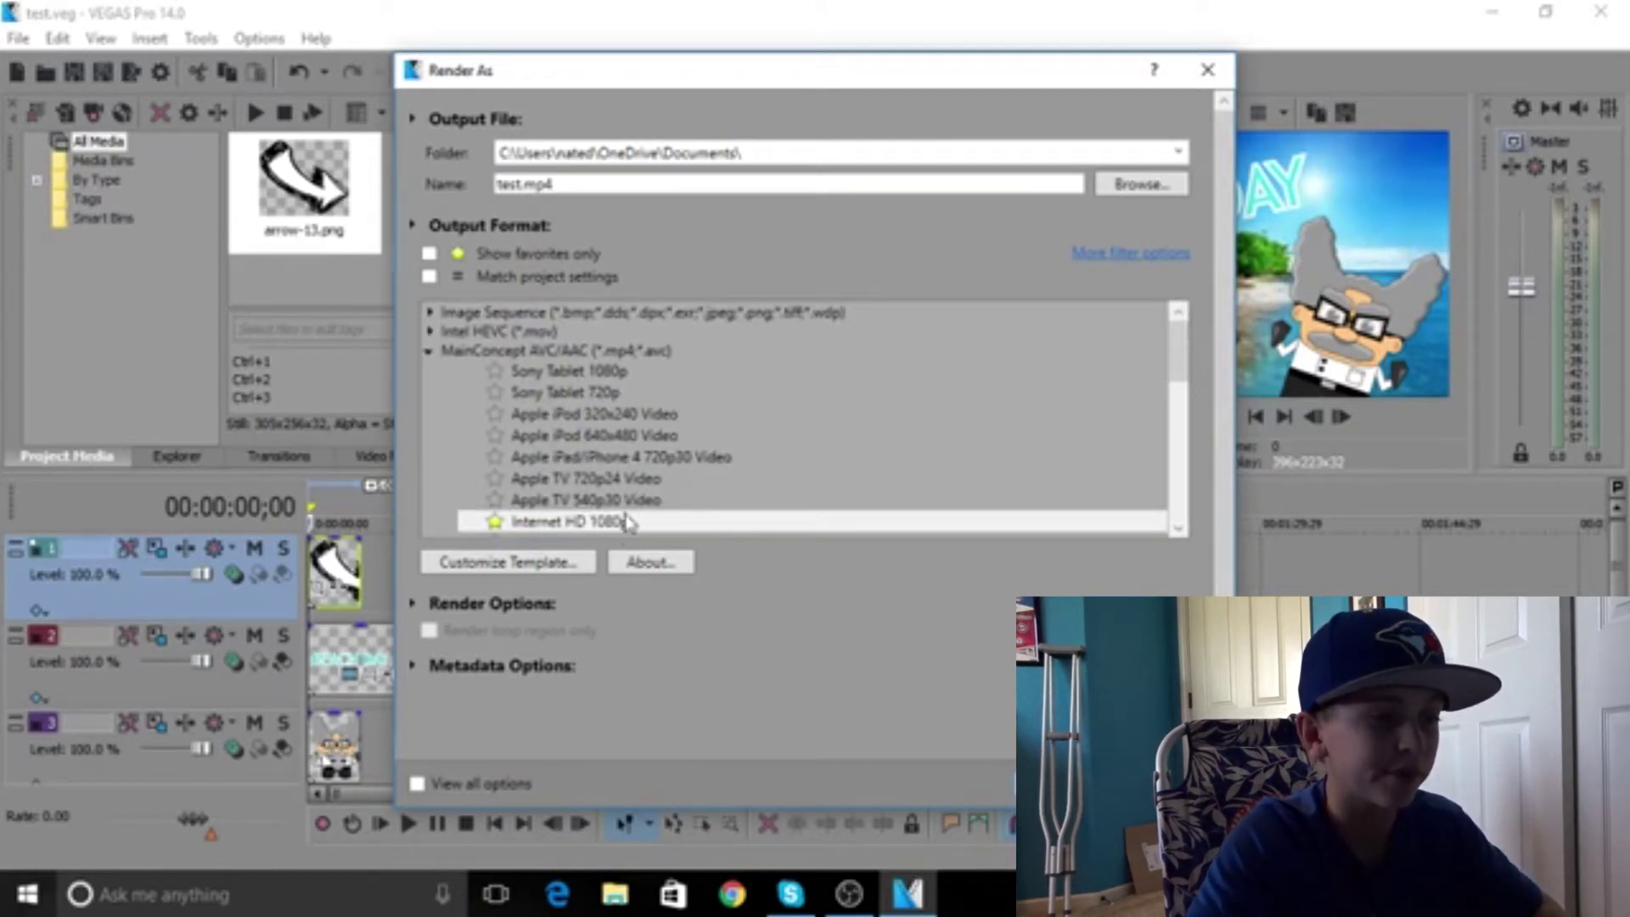
click(643, 482)
click(658, 525)
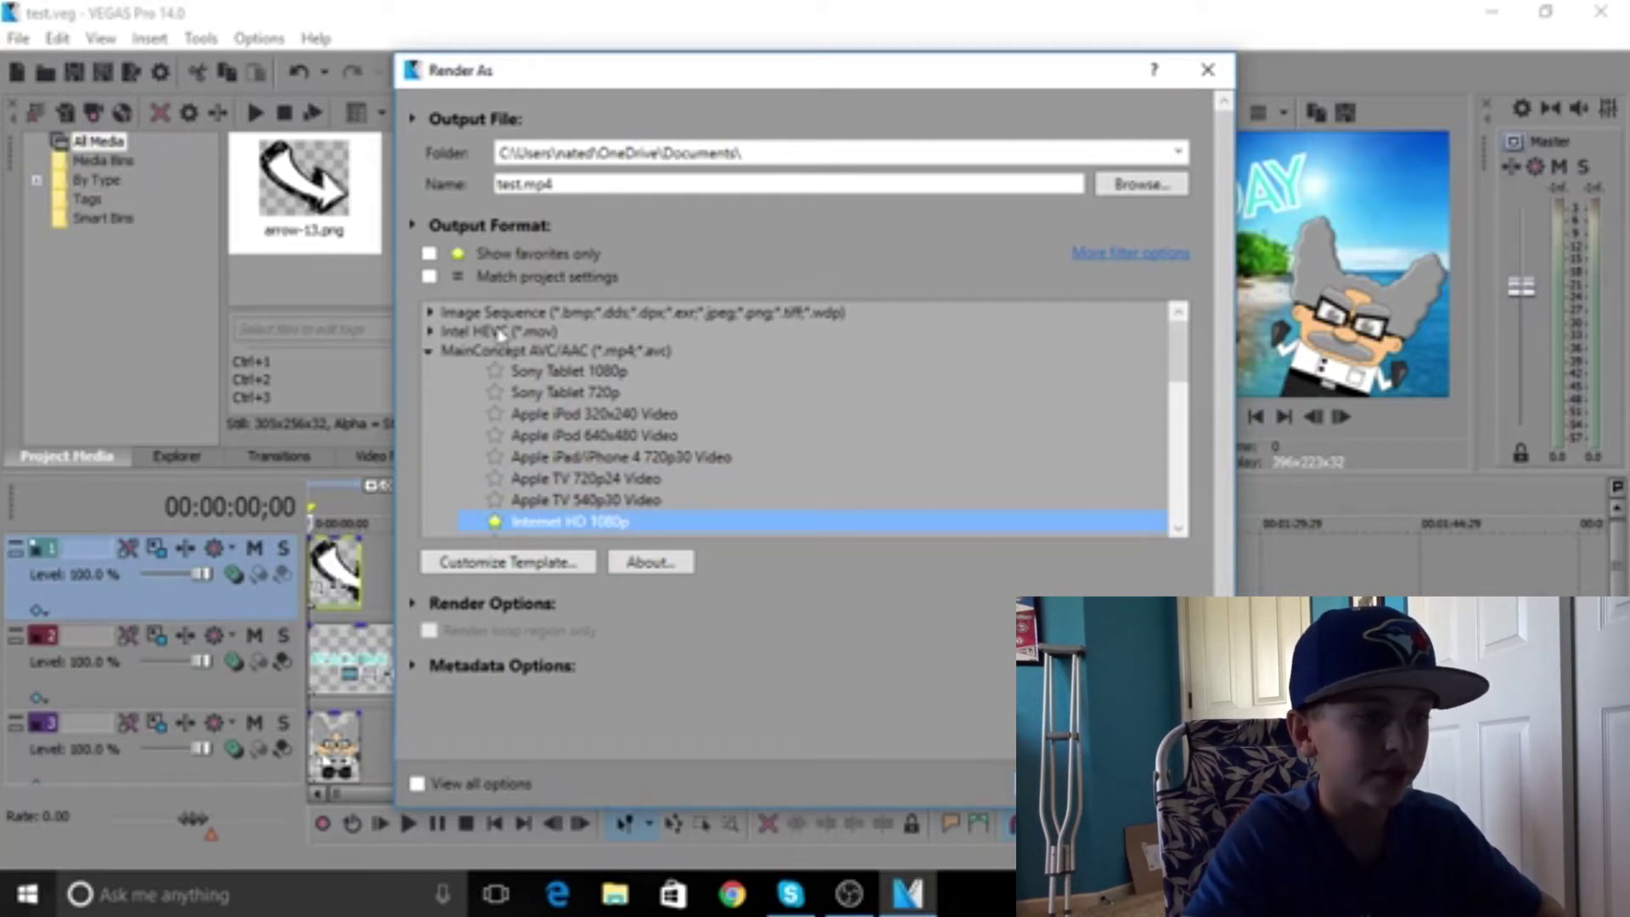
click(430, 314)
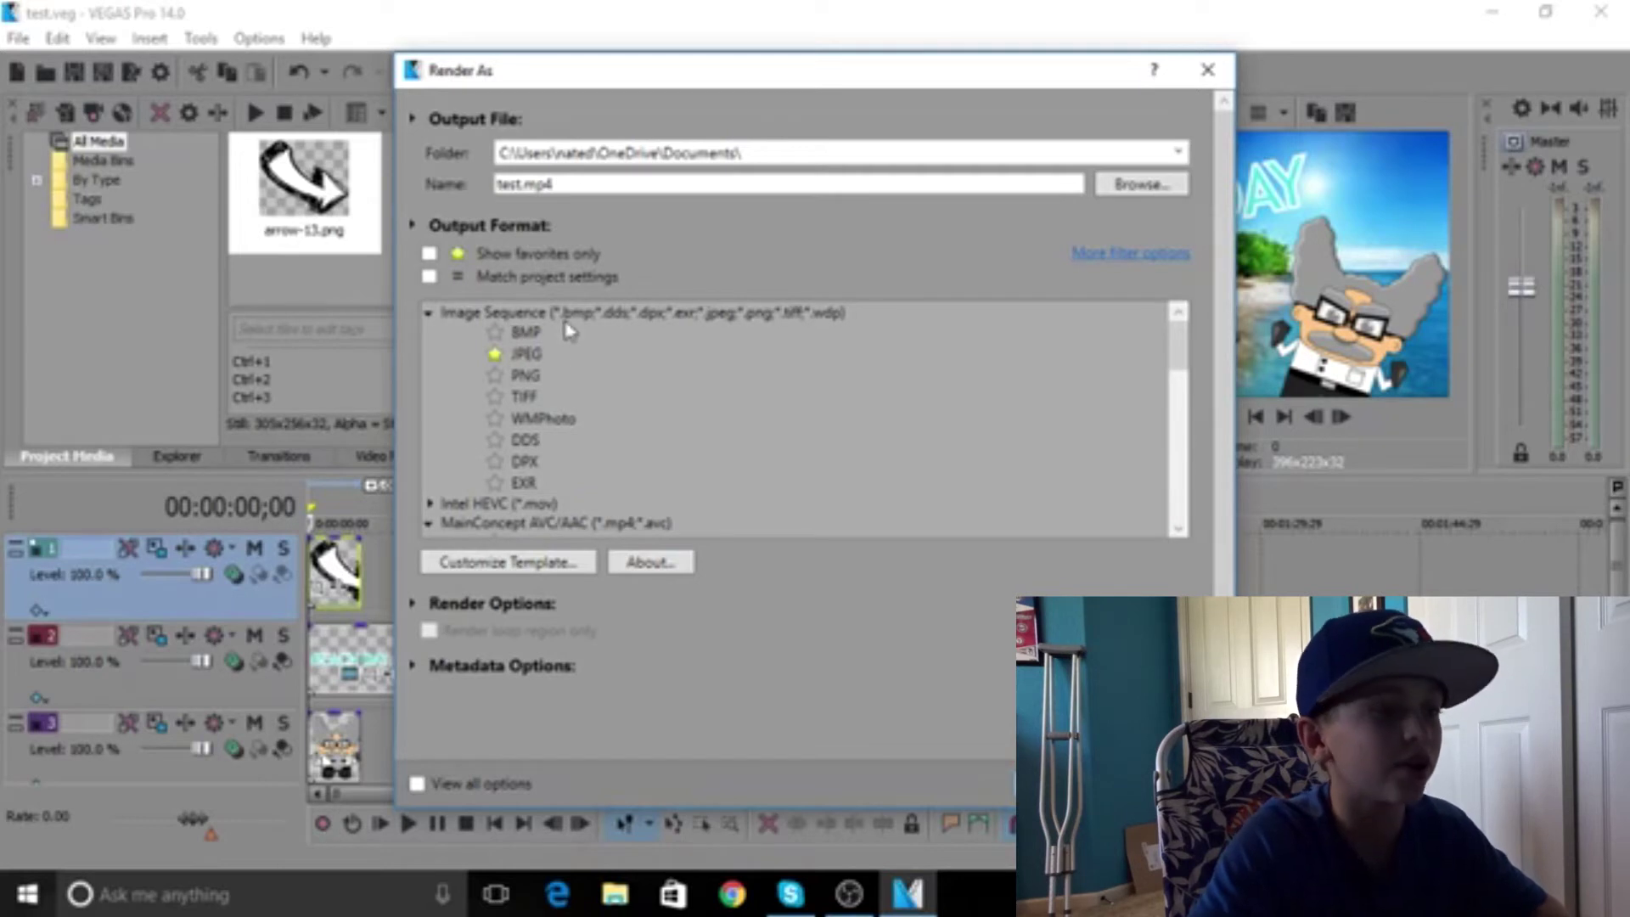
click(535, 355)
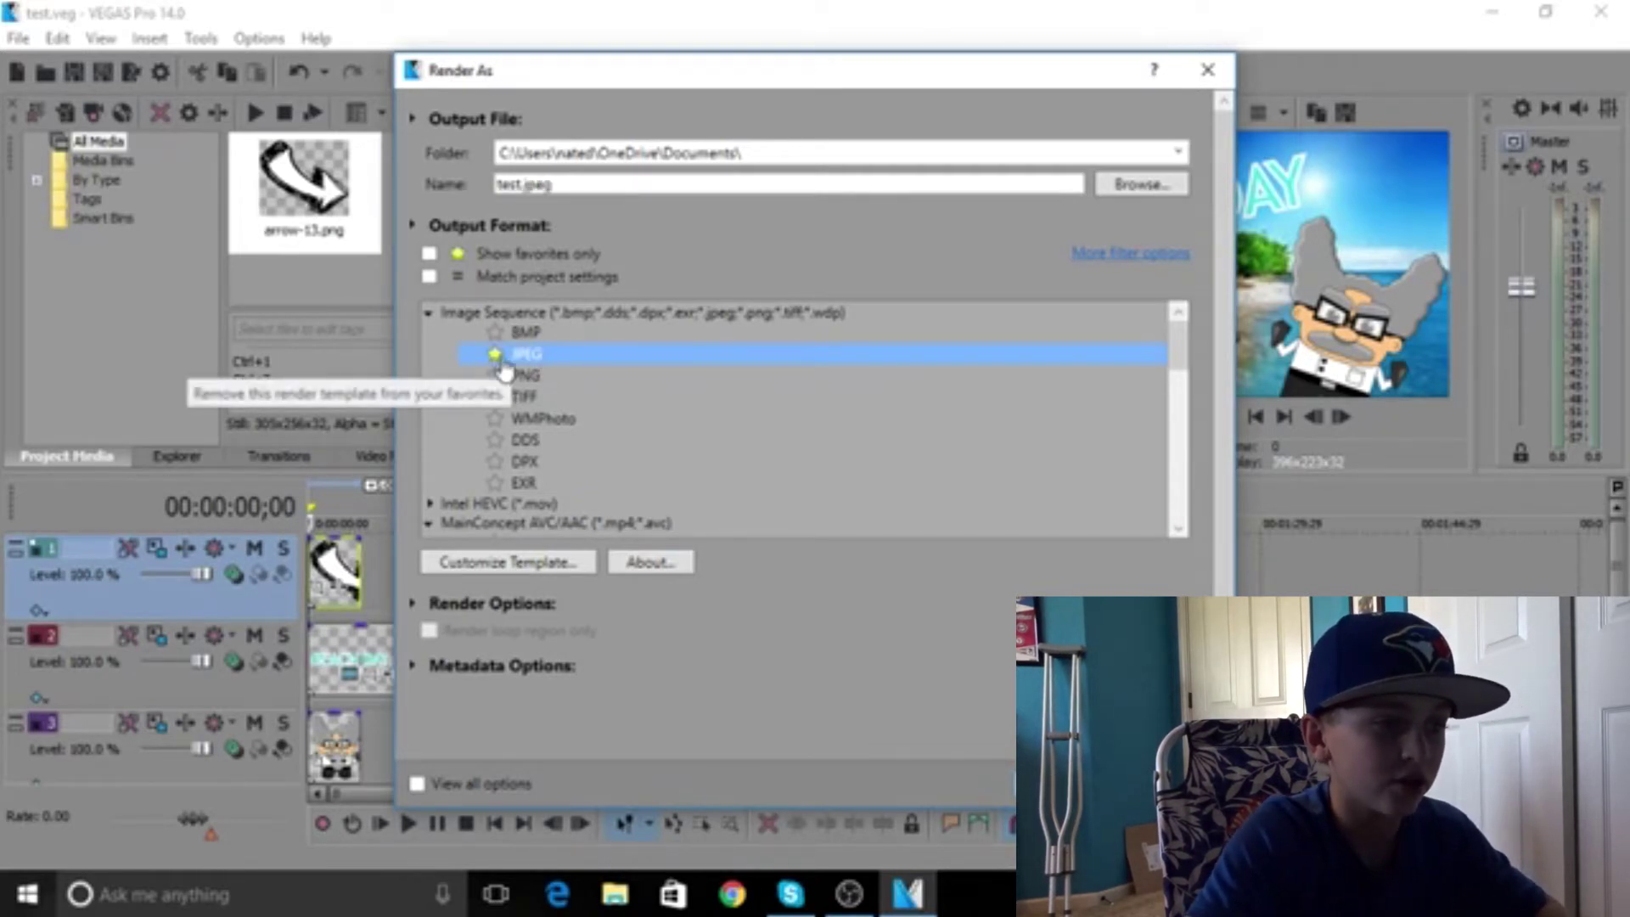
click(431, 254)
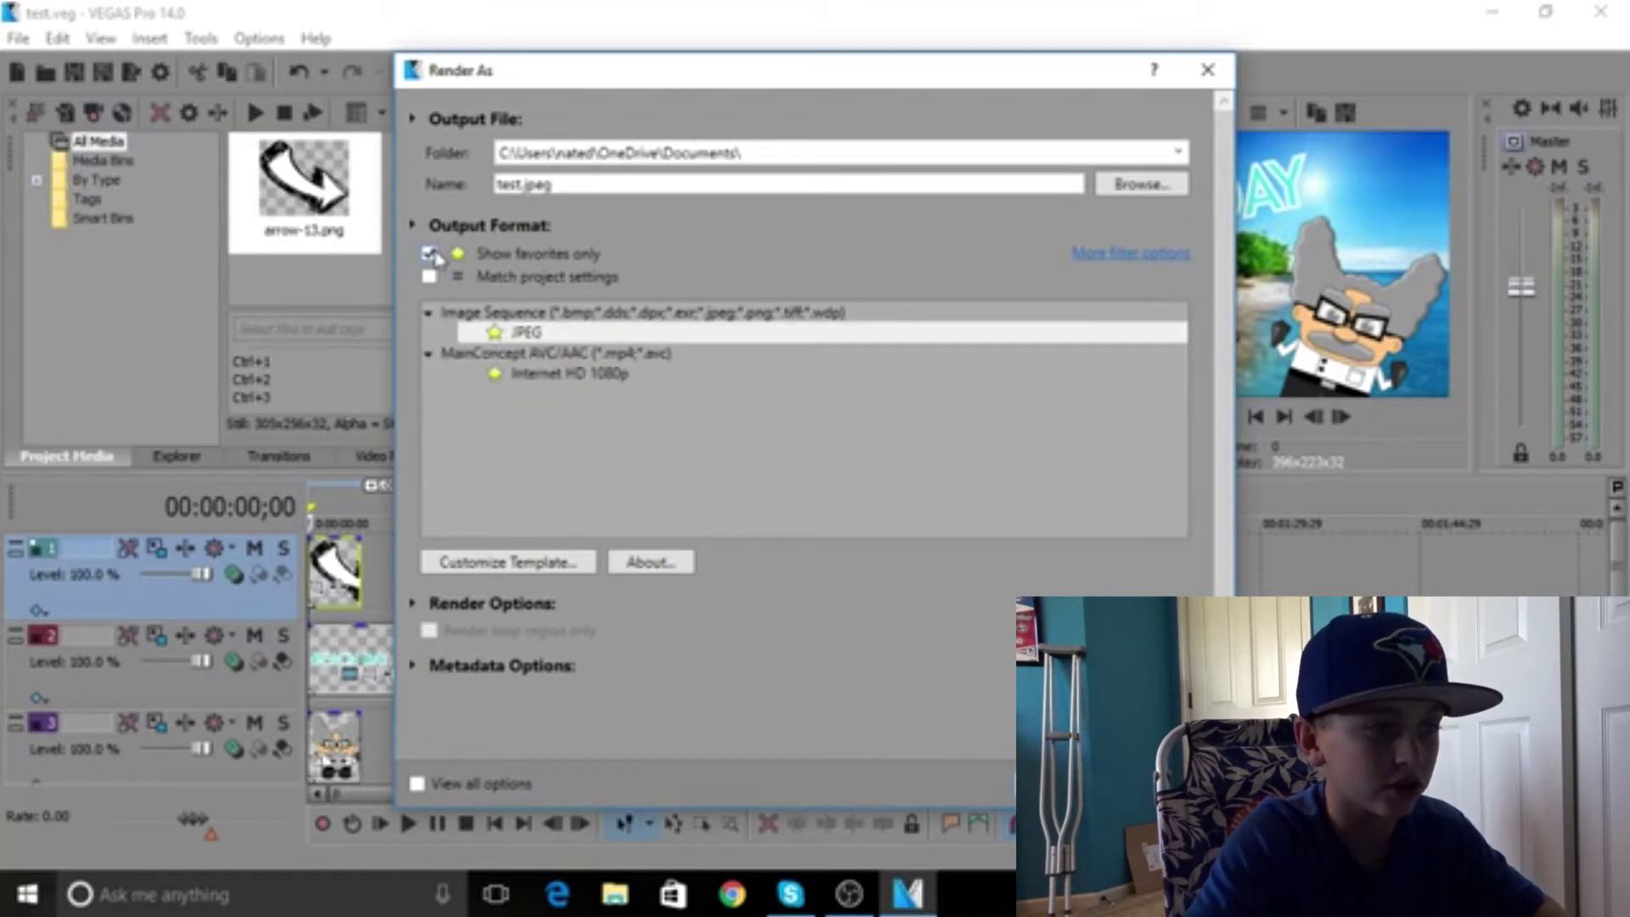
click(582, 377)
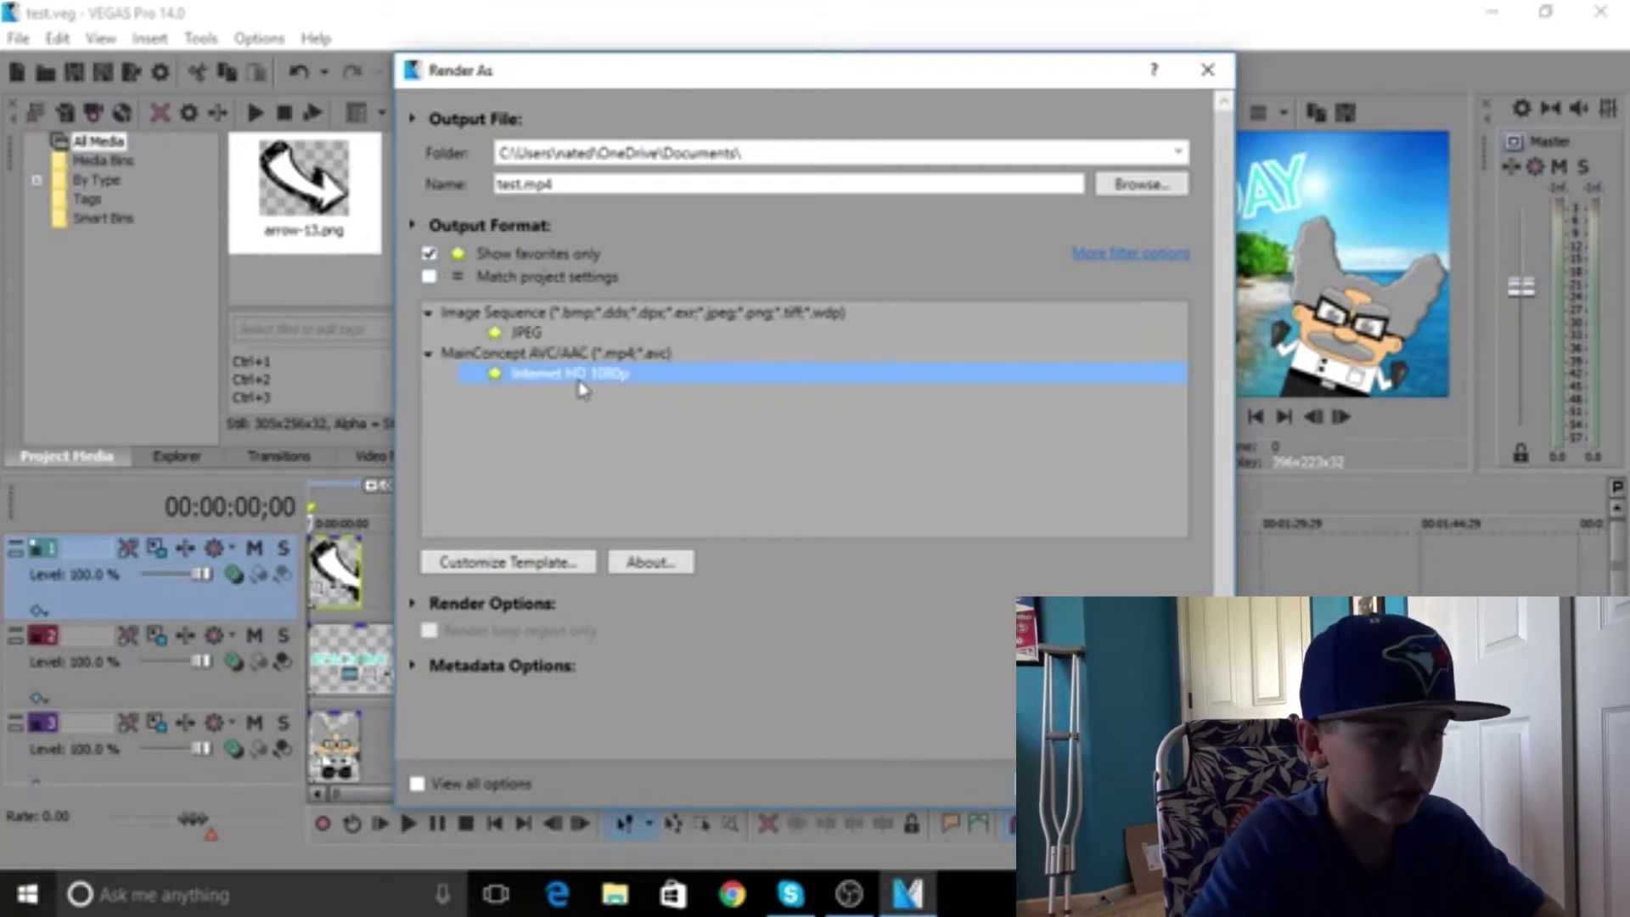
click(605, 333)
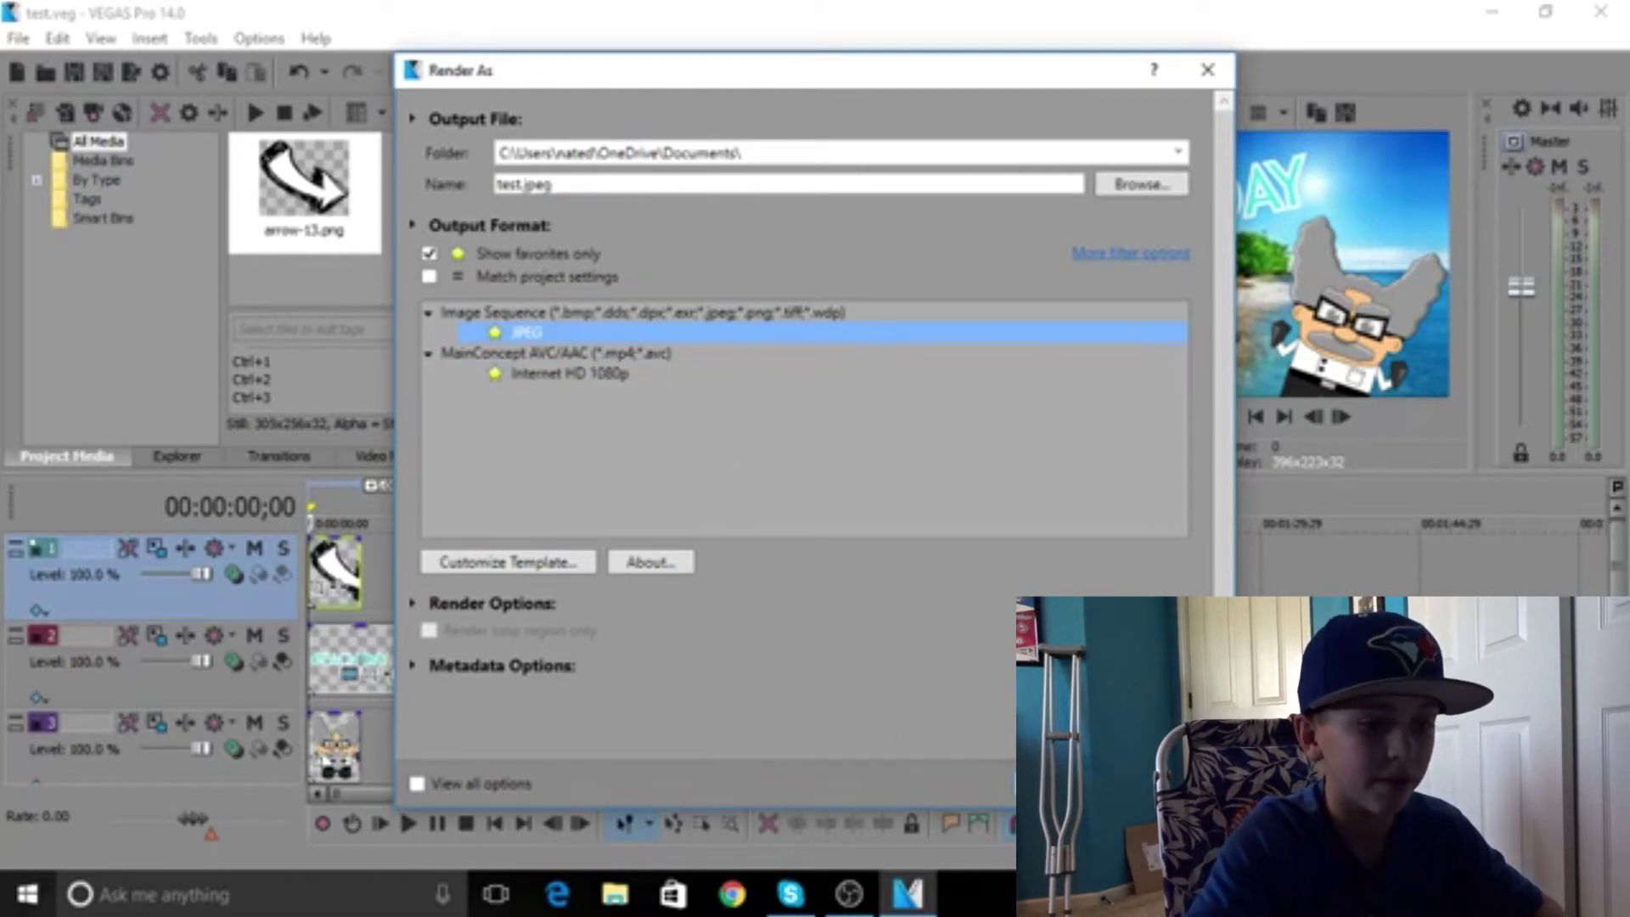
key(Return)
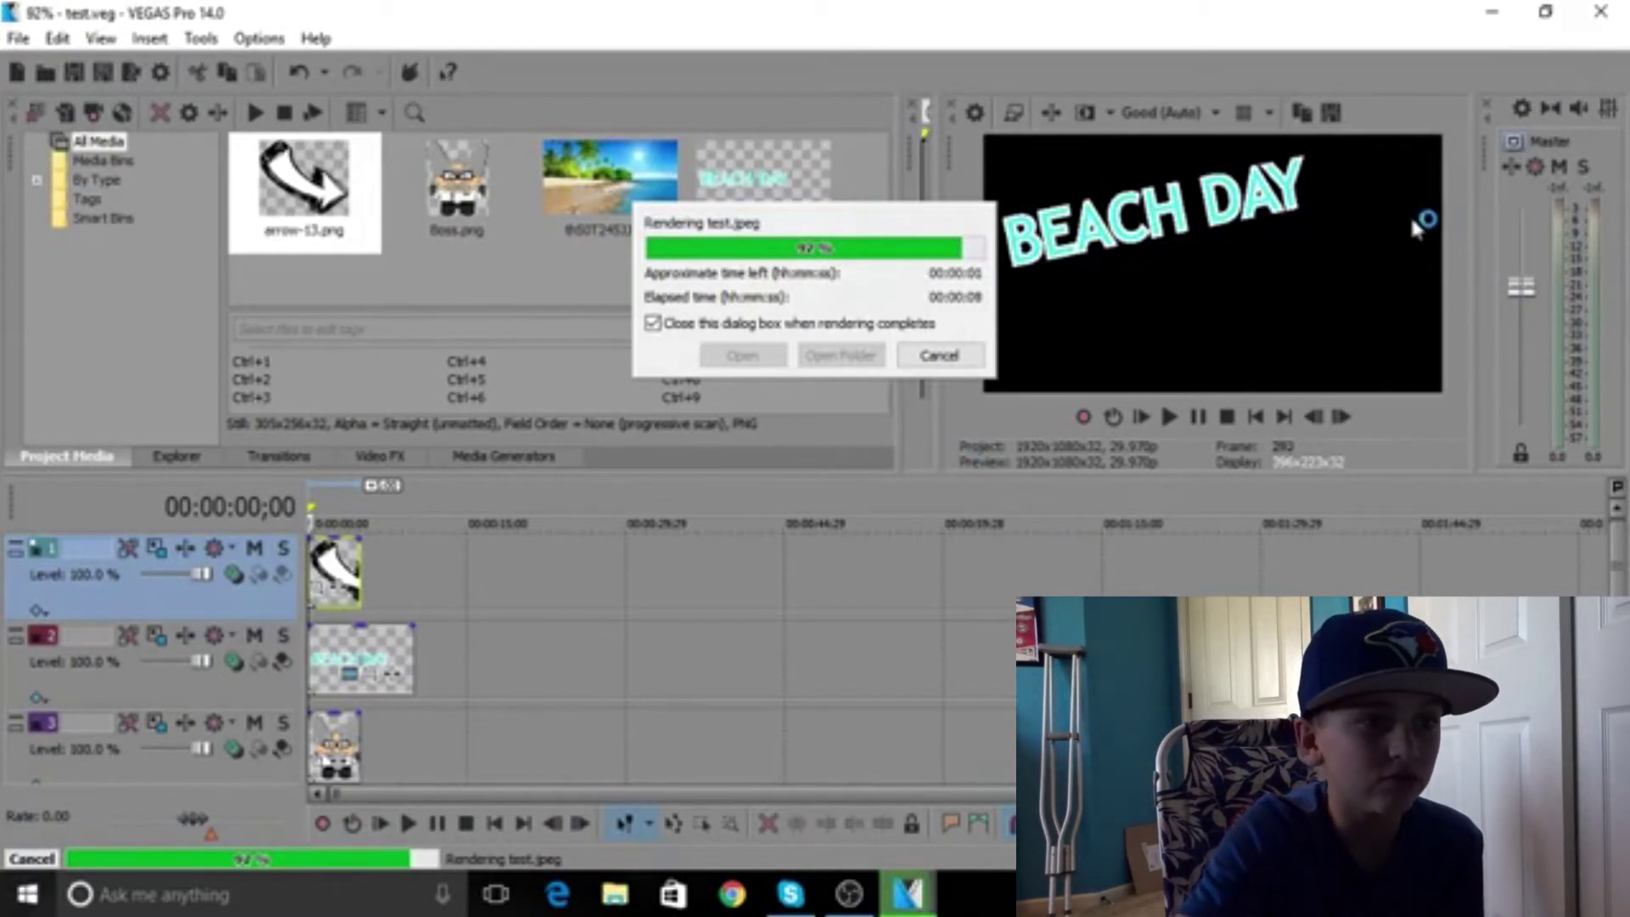
click(1521, 8)
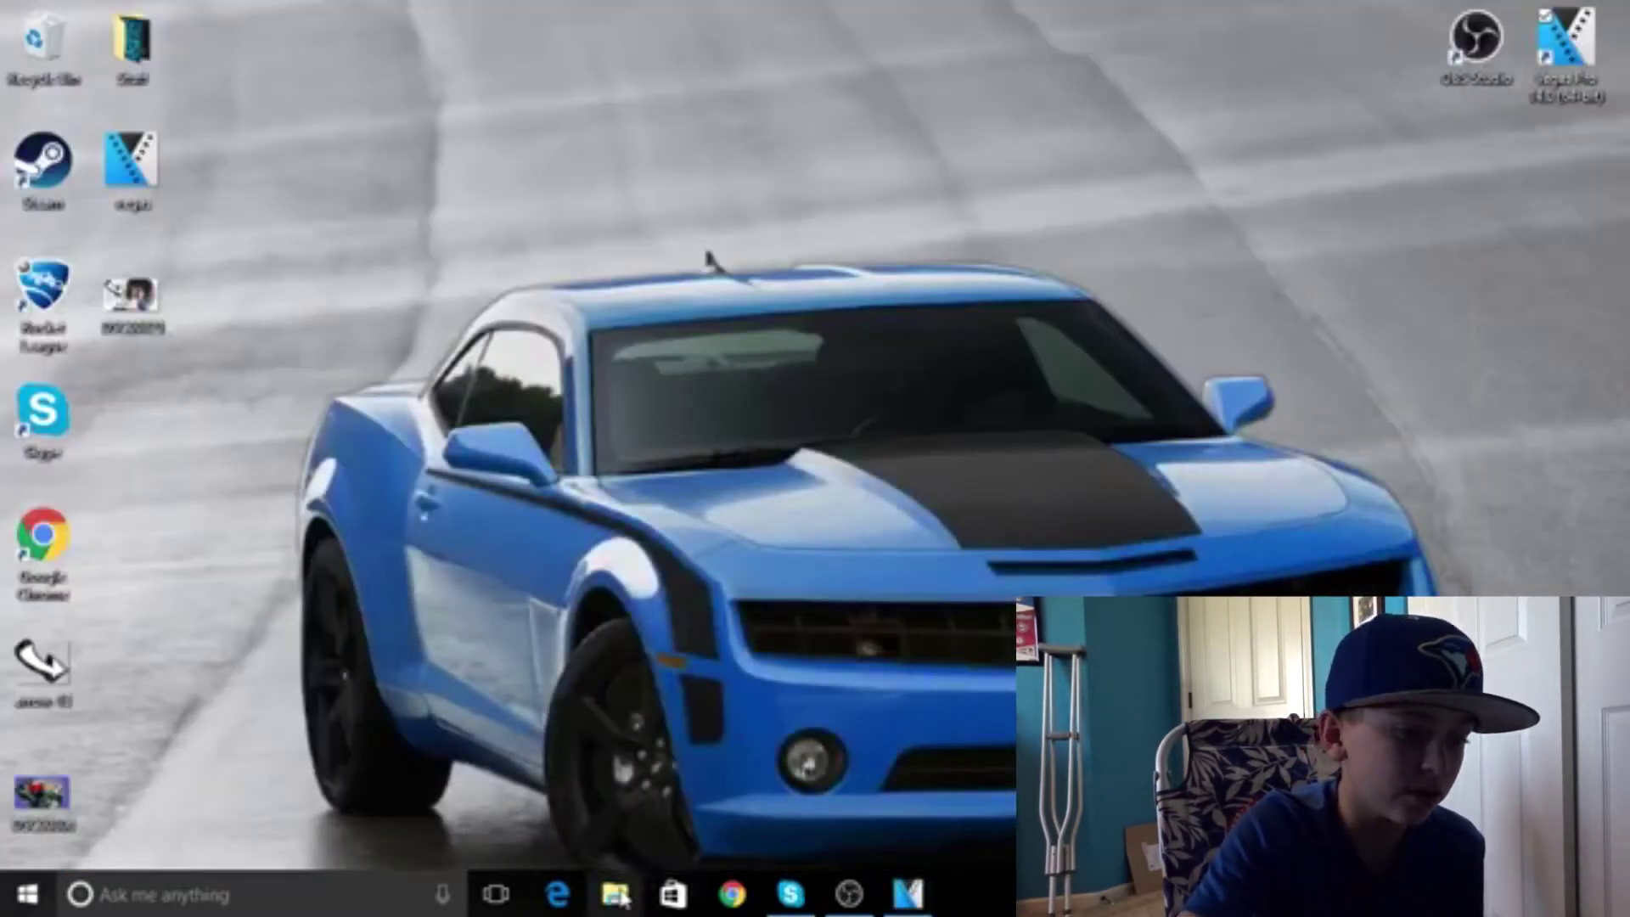
Browse the rendered test_ JPEG frames in OneDrive Documents, then close File Explorer
click(617, 894)
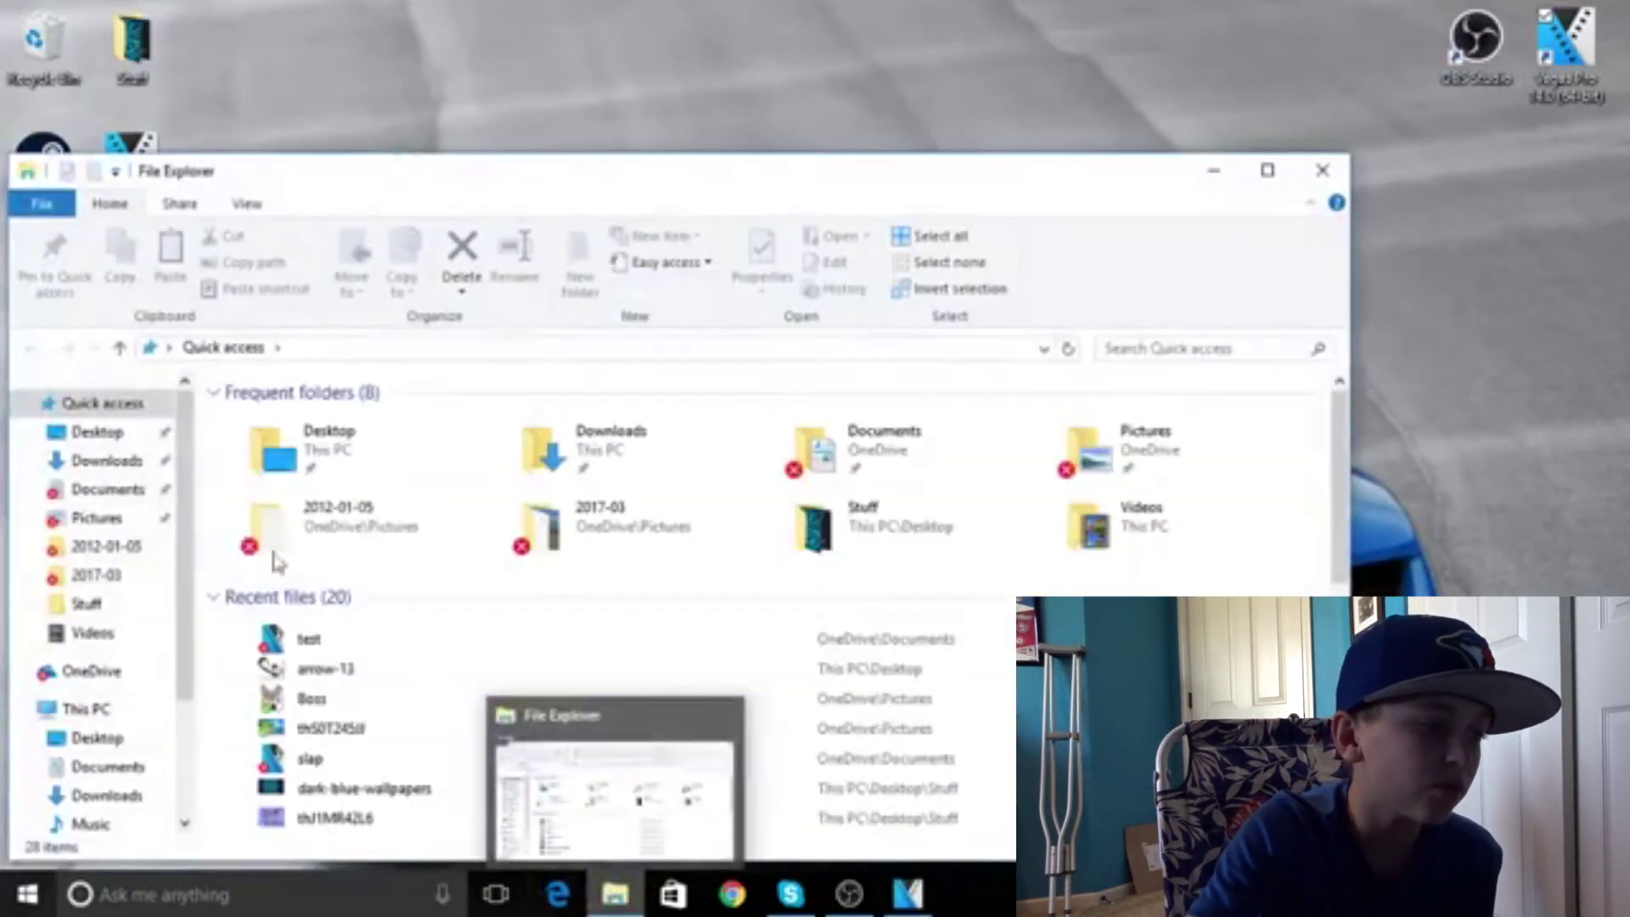
click(168, 487)
scroll(592, 652, down, 2)
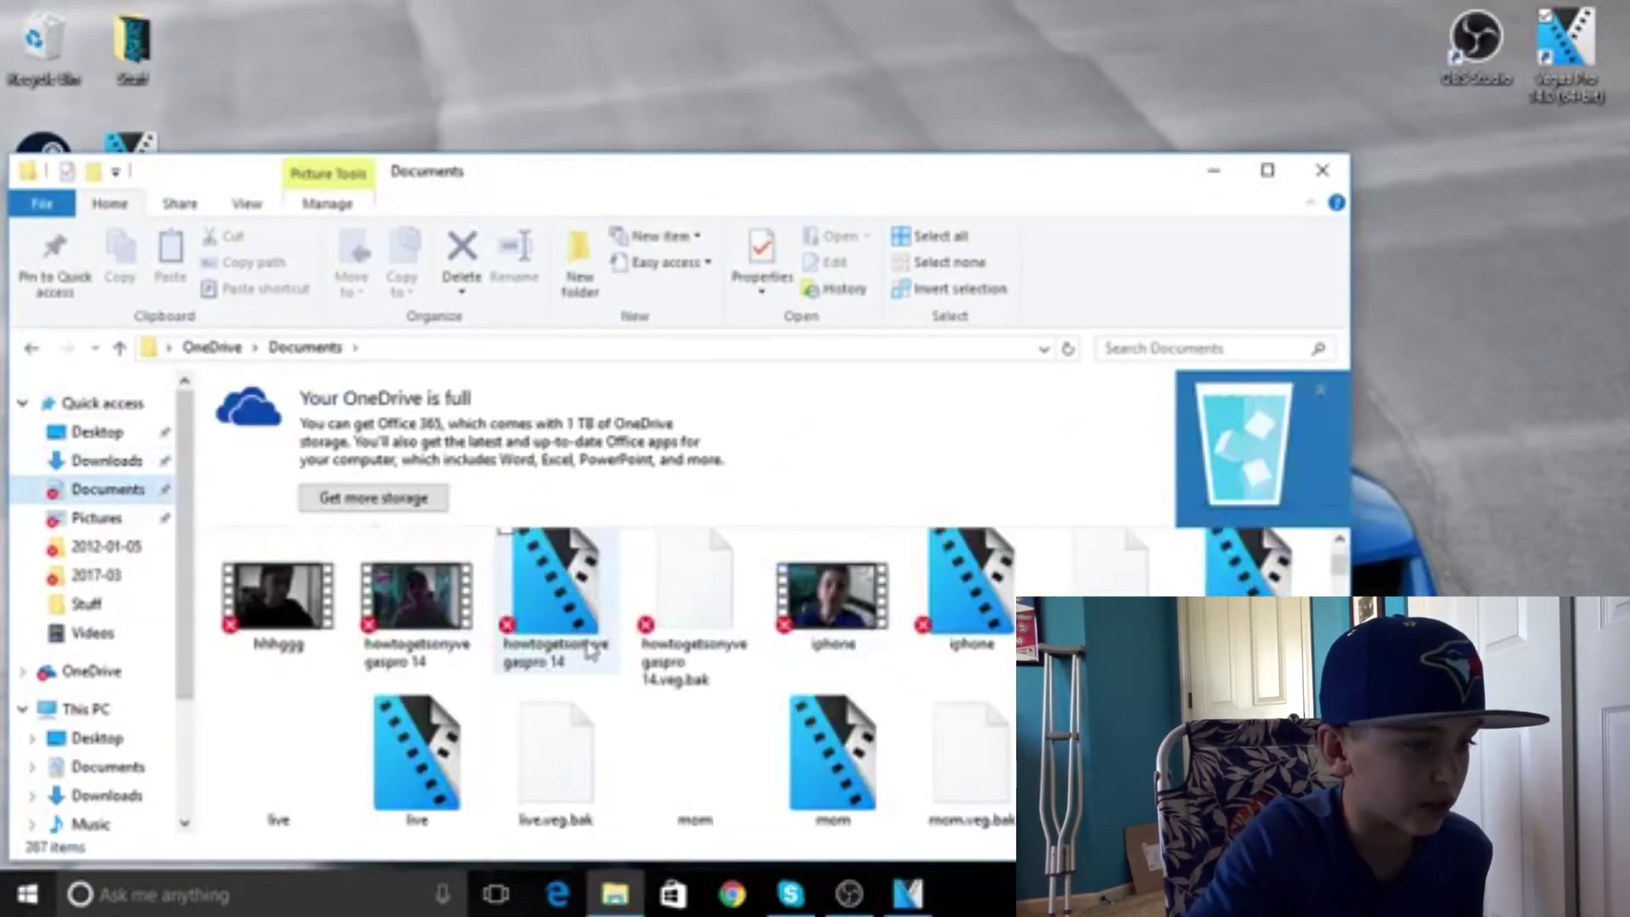
scroll(592, 652, down, 3)
scroll(689, 660, down, 5)
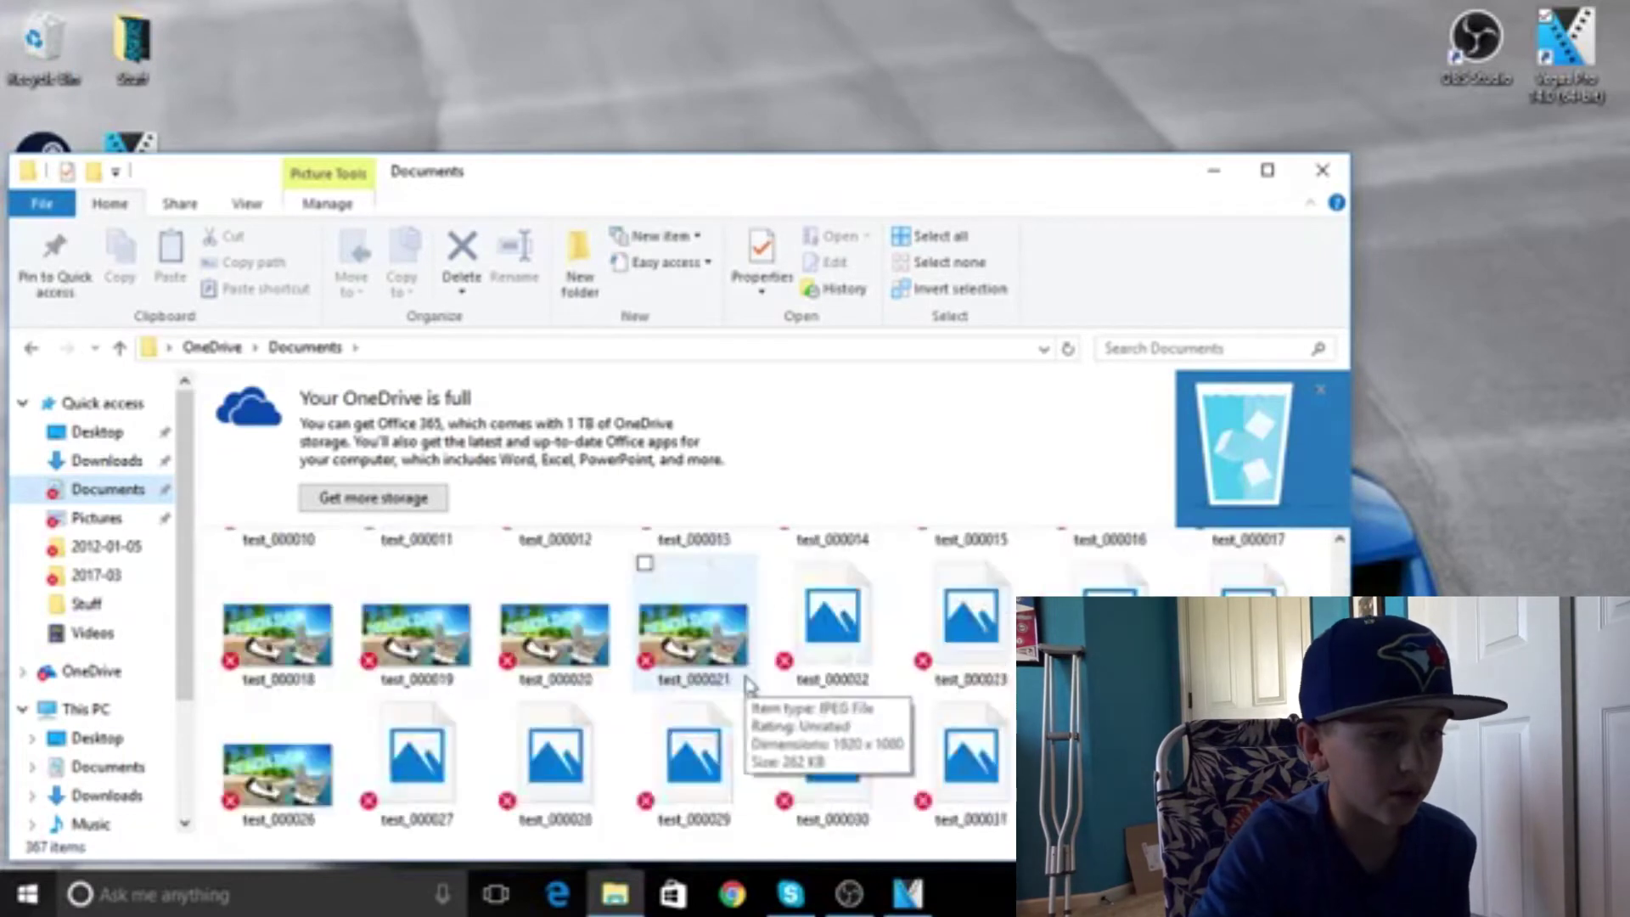
click(1267, 170)
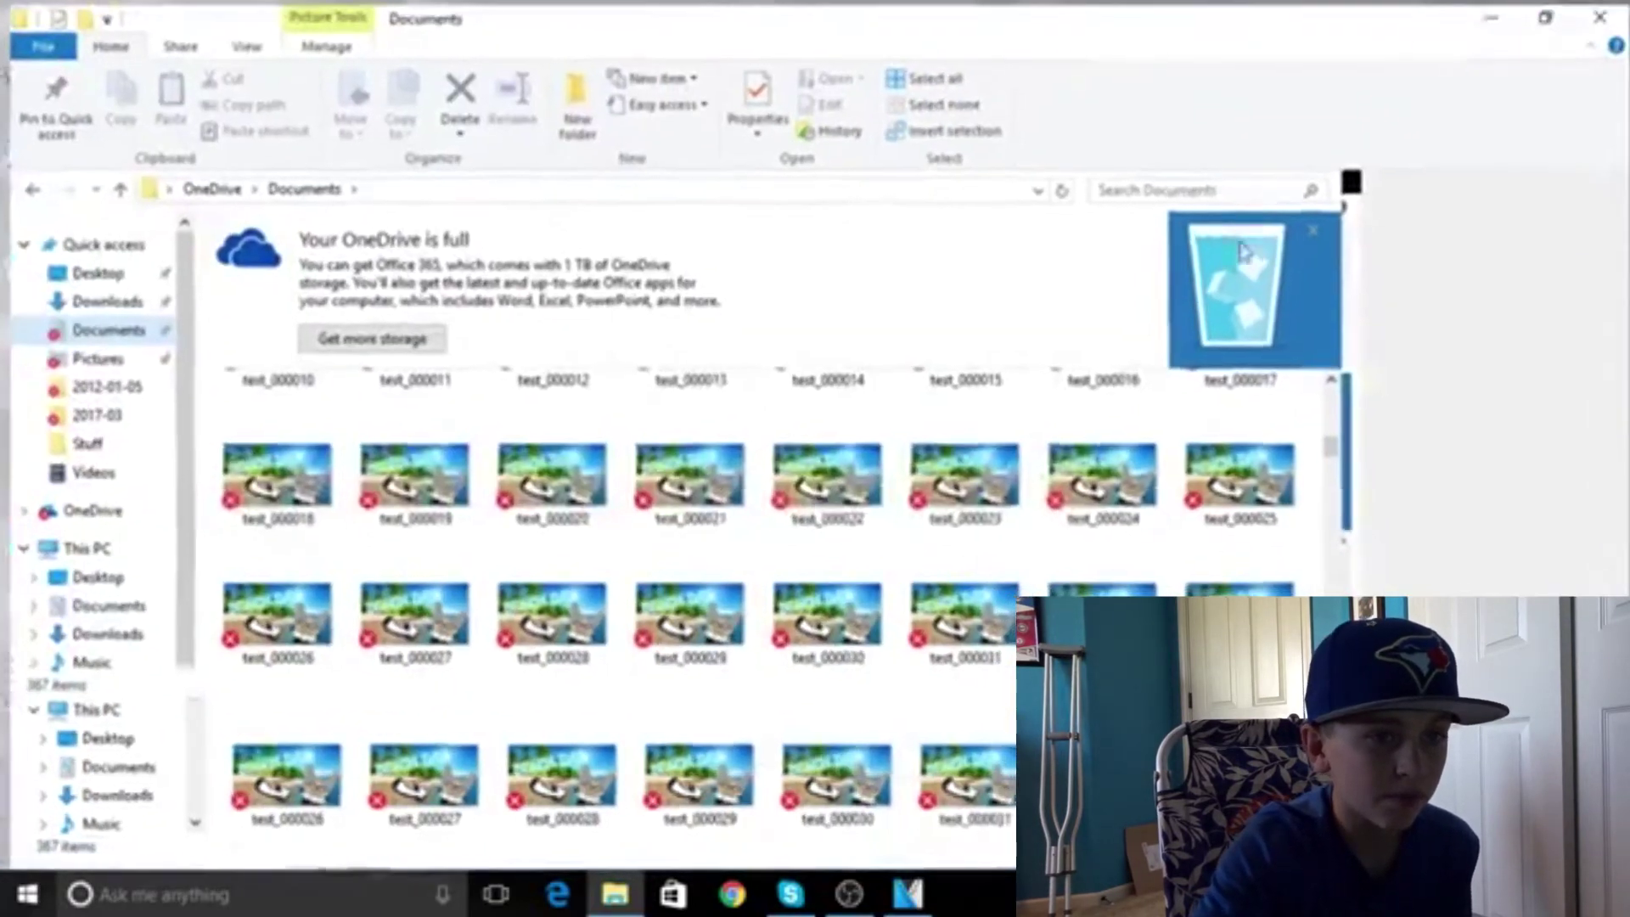
scroll(1026, 586, down, 5)
scroll(1025, 586, up, 4)
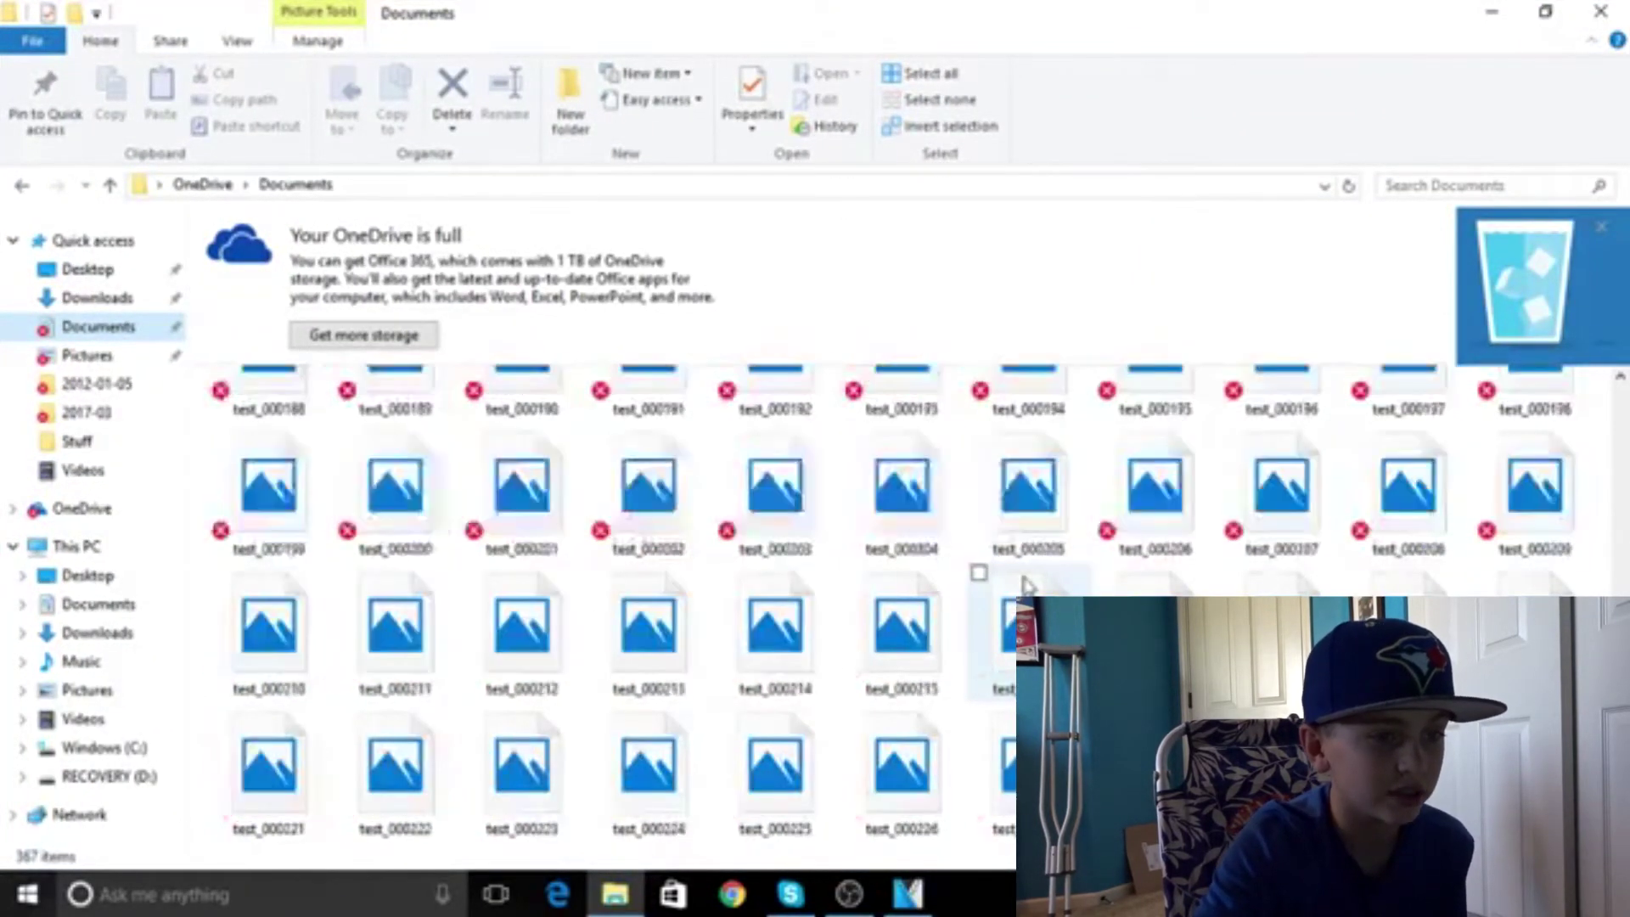
scroll(1026, 586, up, 10)
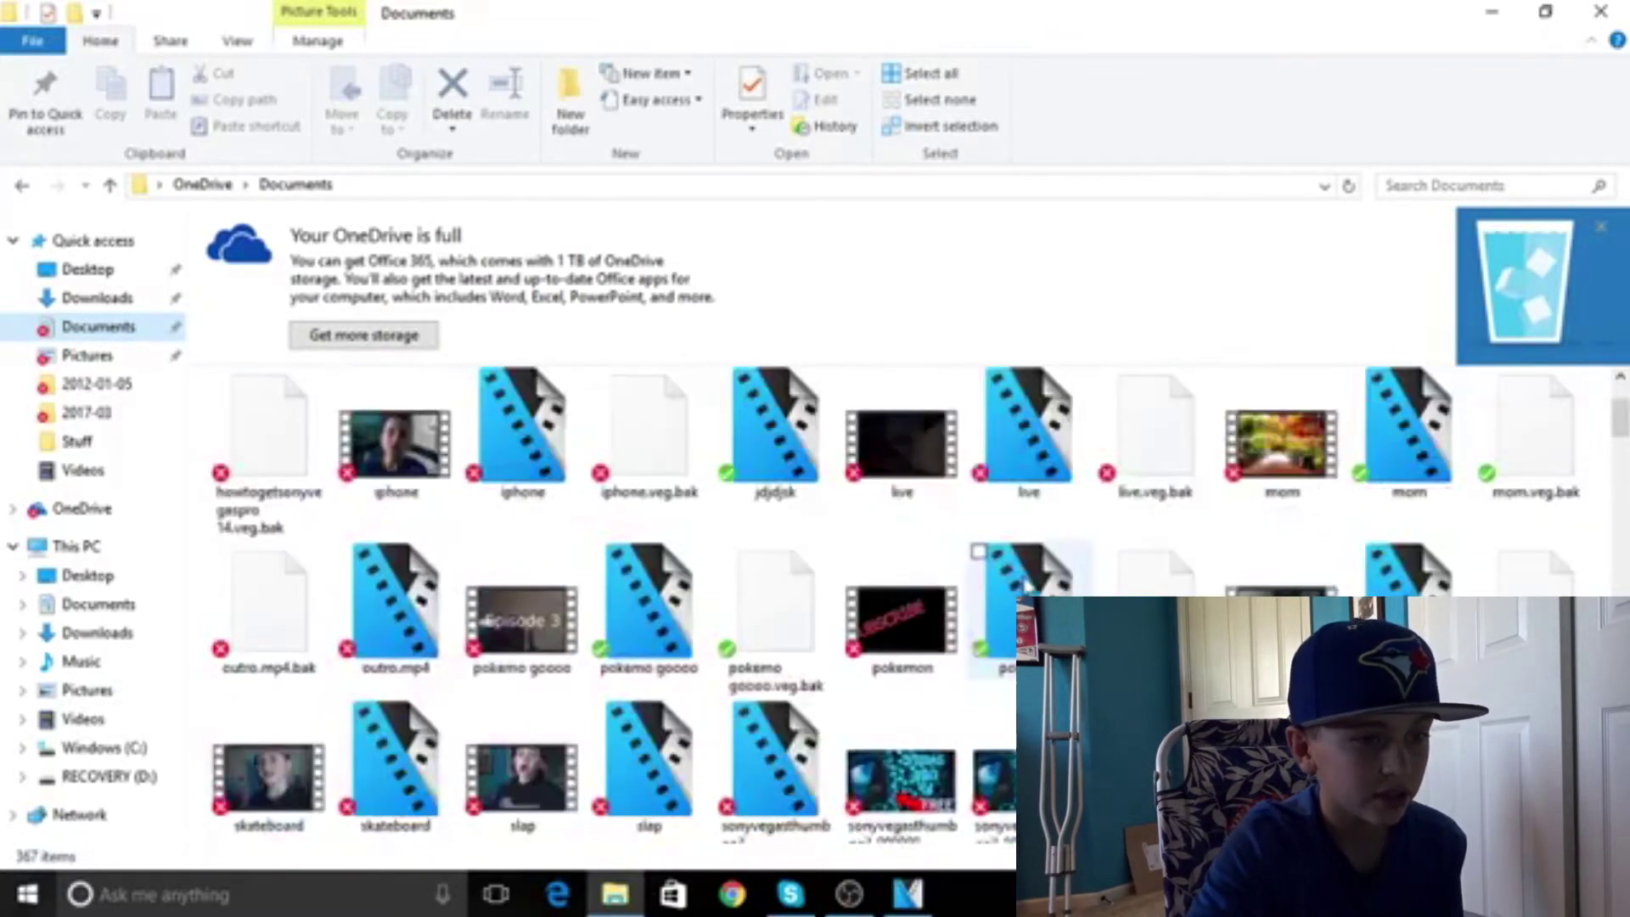
scroll(1026, 586, down, 2)
click(1600, 11)
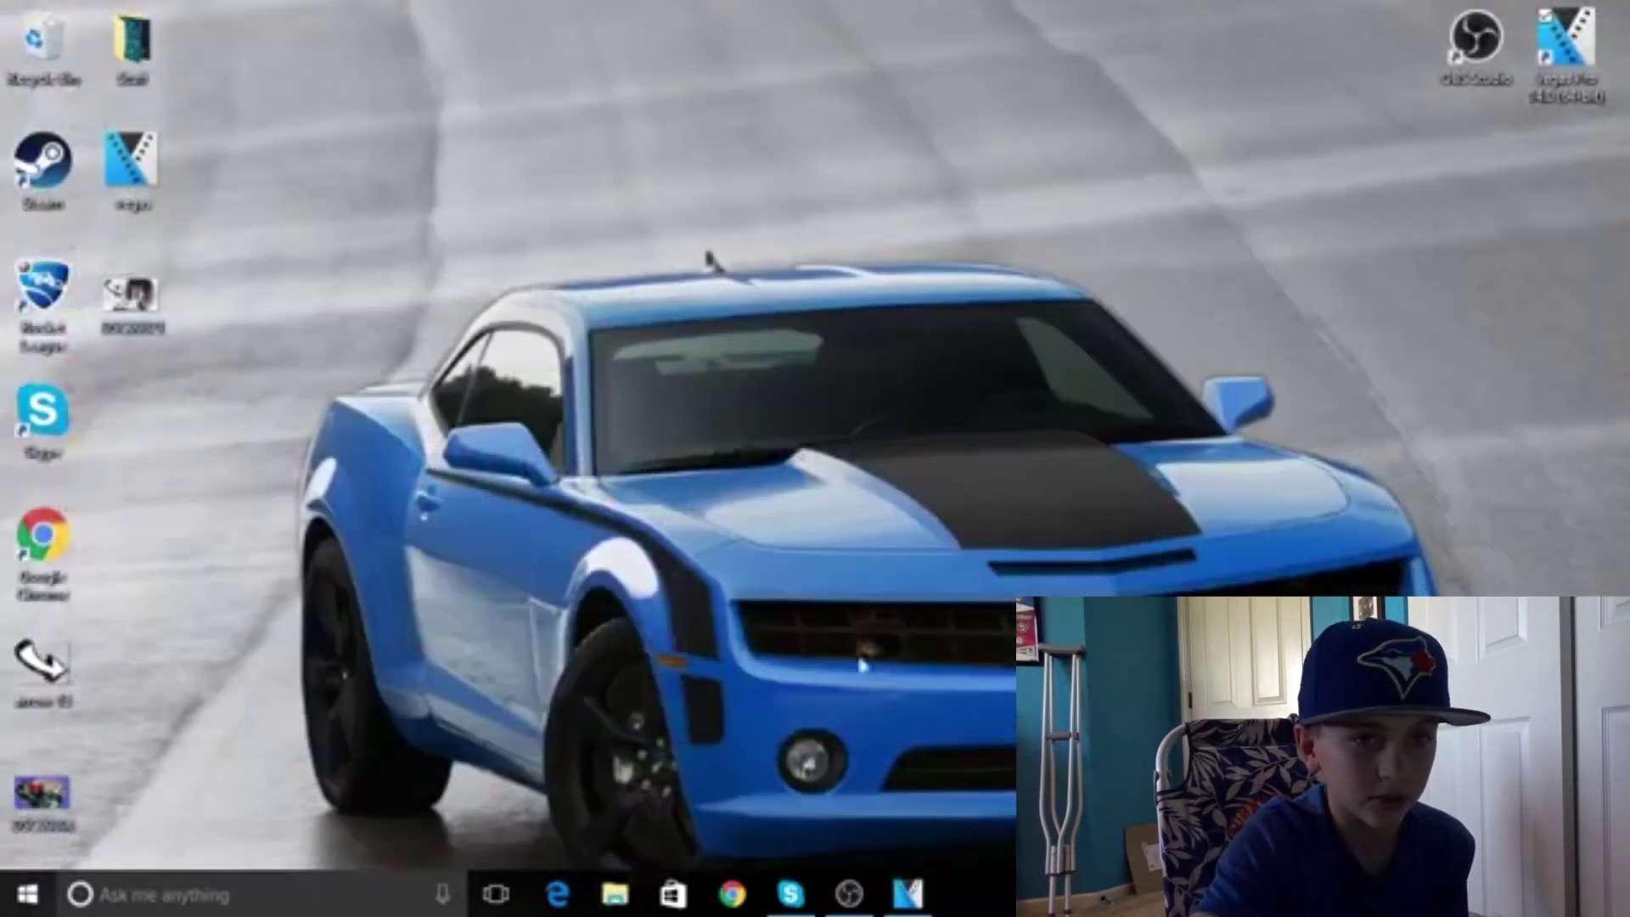
Search for youtube in Edge, open YouTube, and switch to the channel's account
click(582, 891)
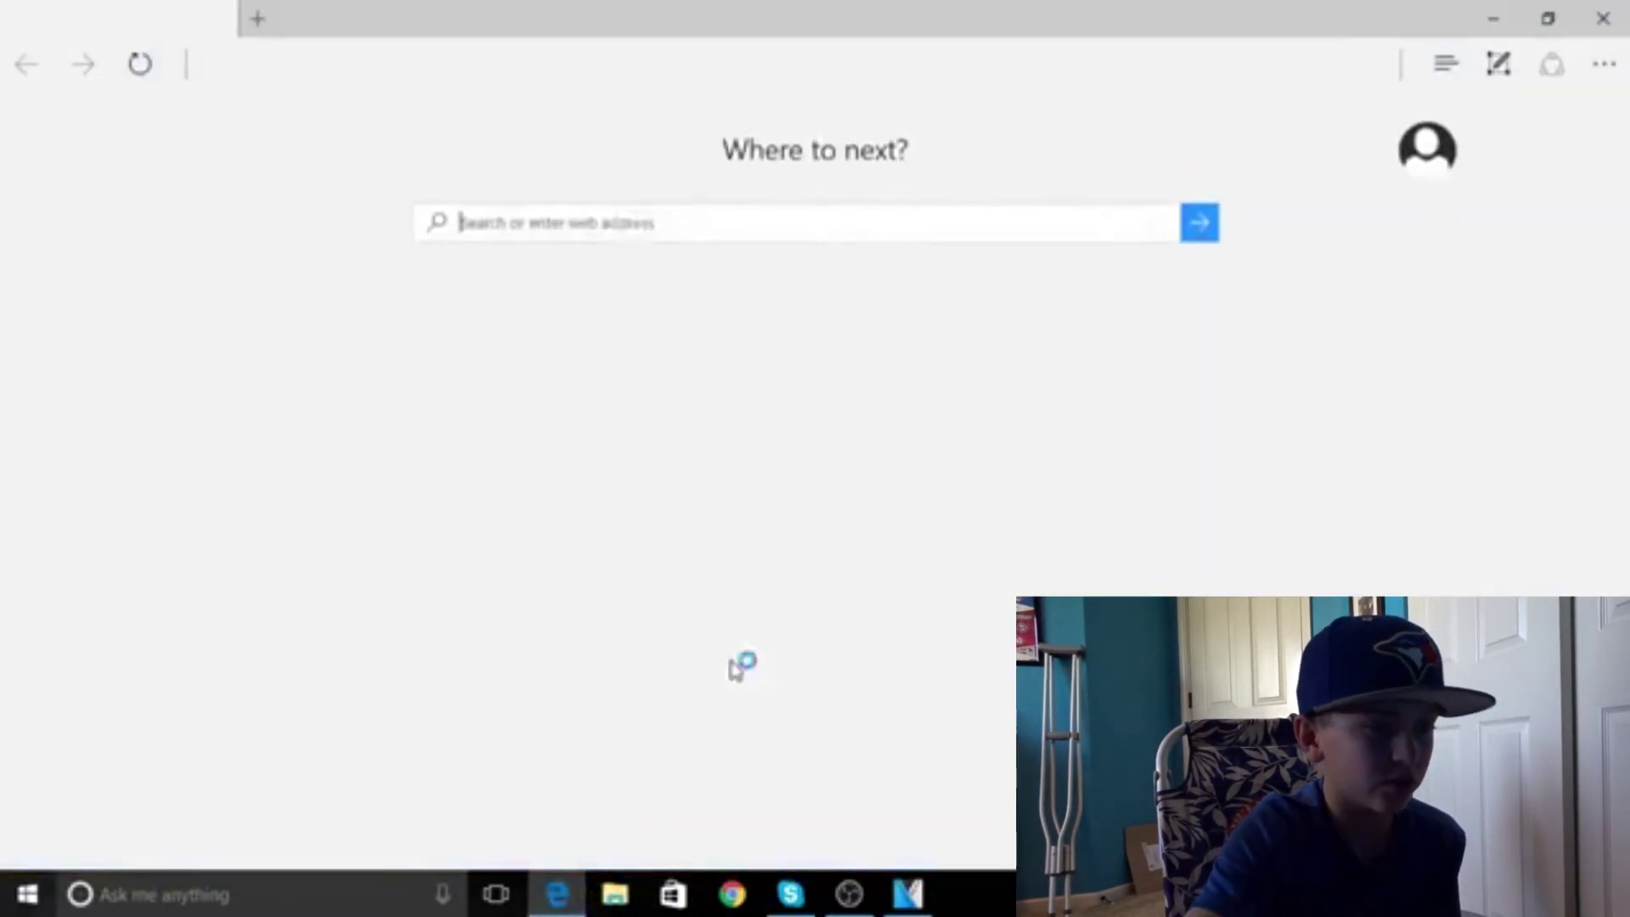
text(youtube')
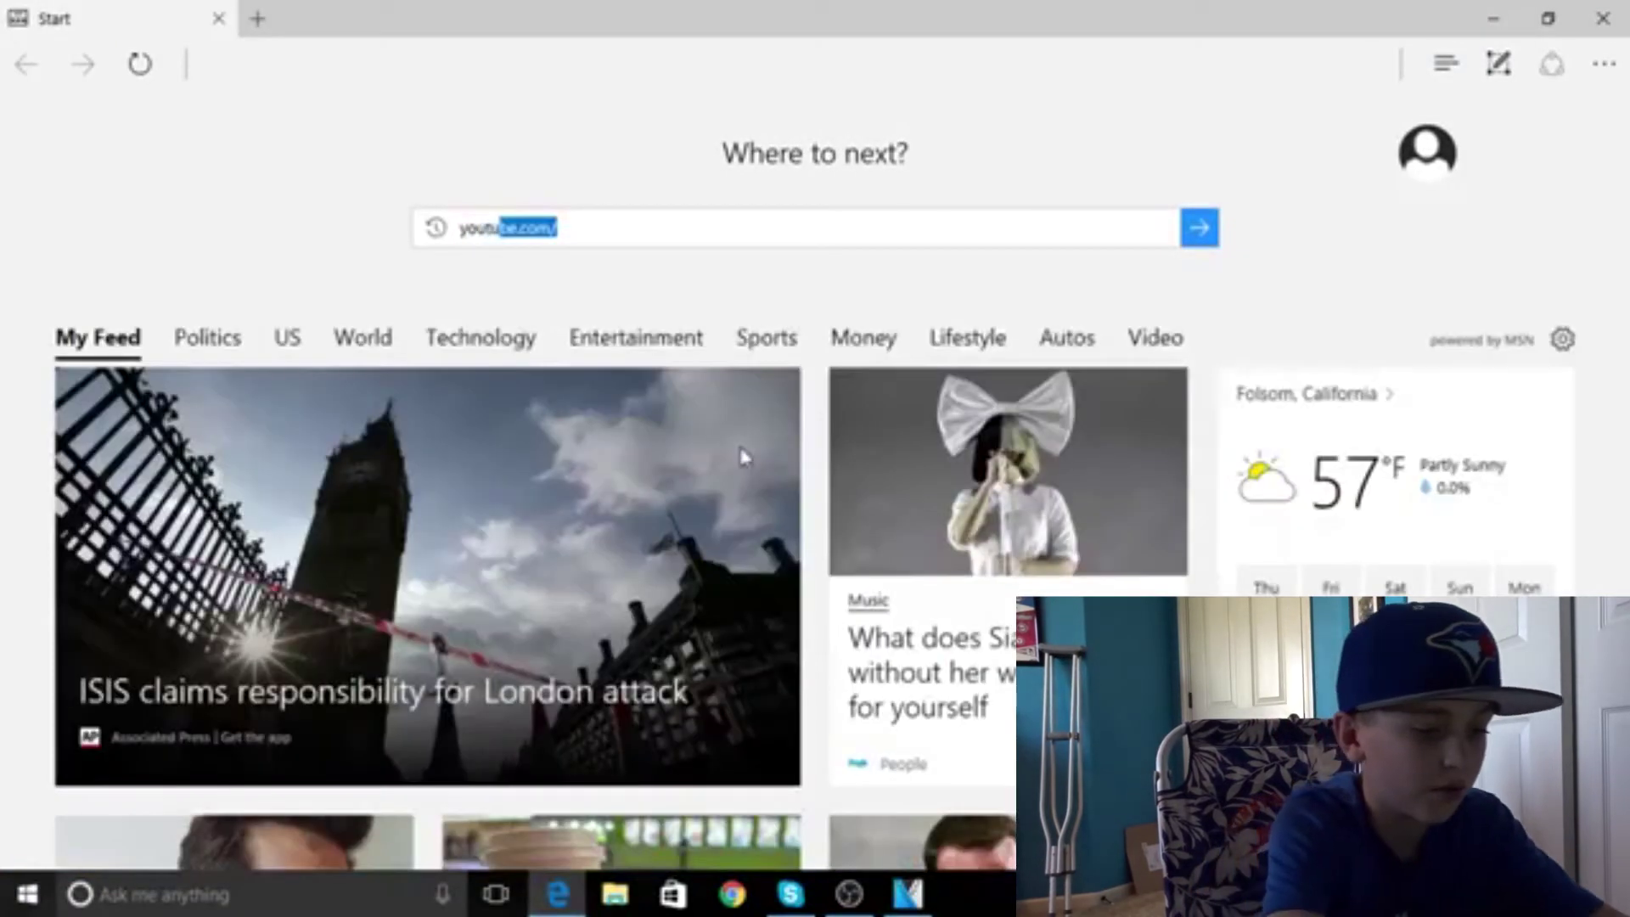
key(Return)
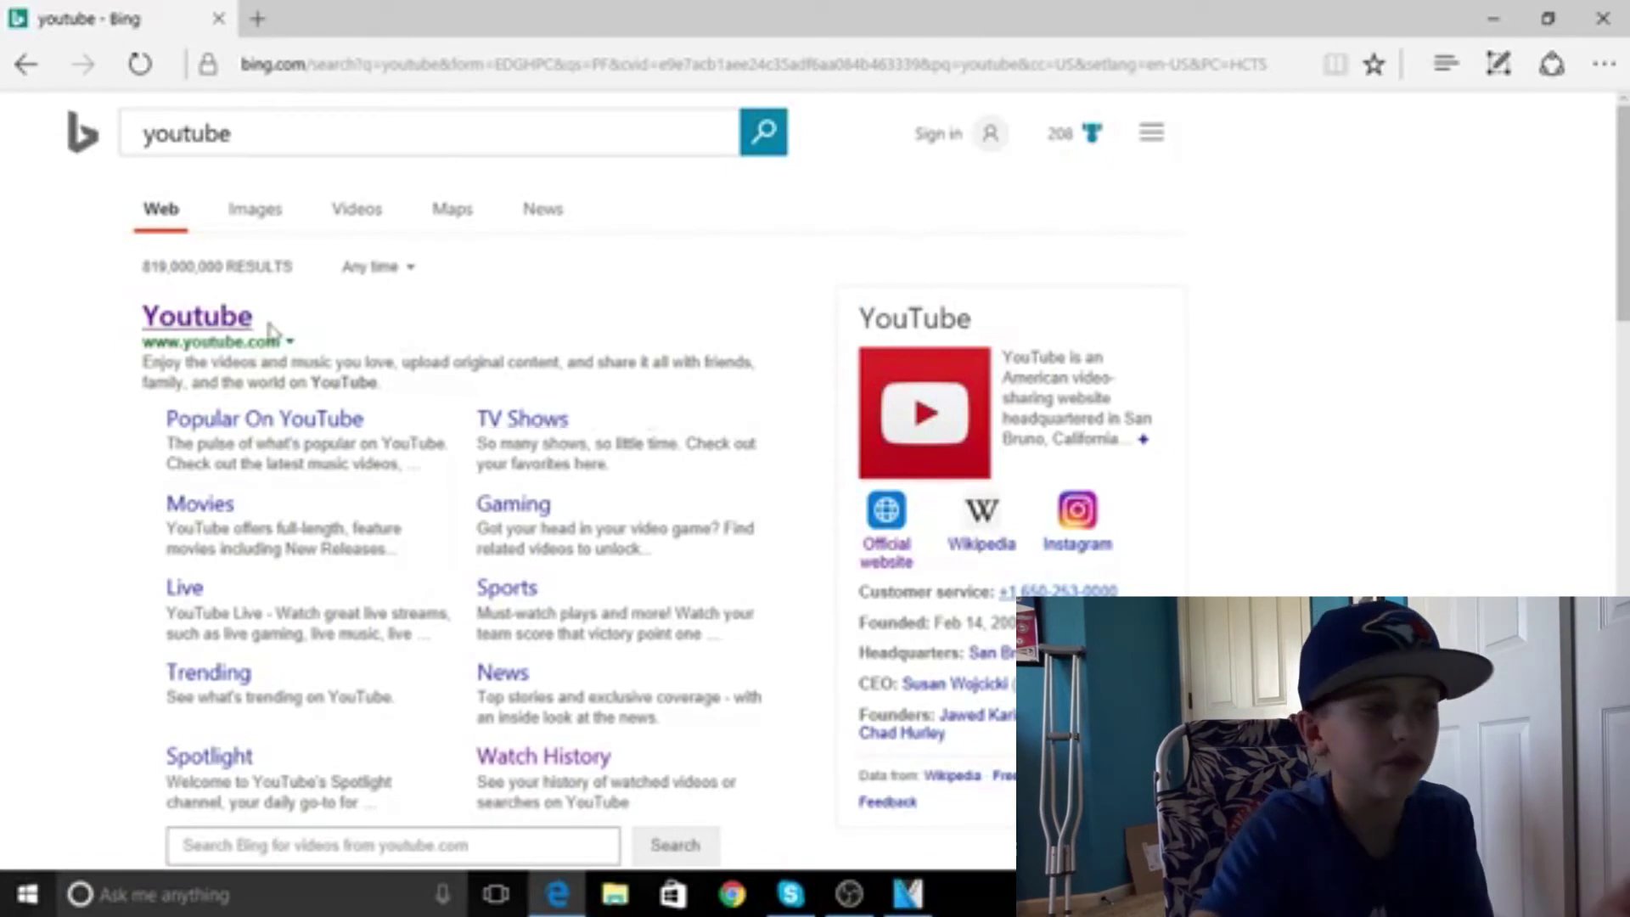
click(218, 330)
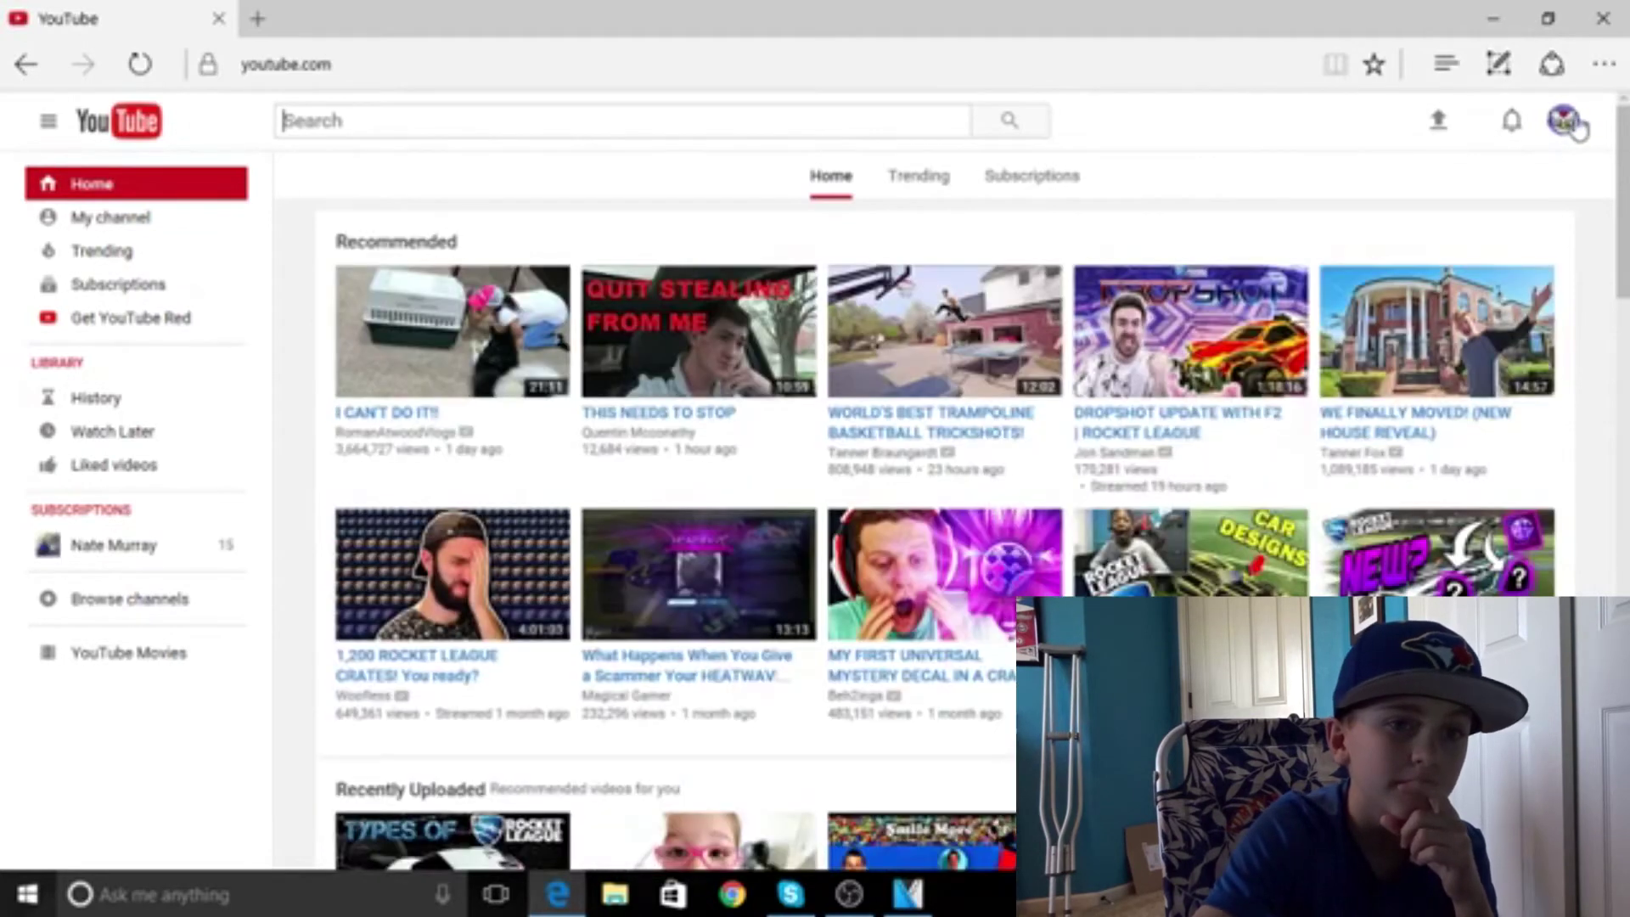
click(1563, 120)
click(1422, 378)
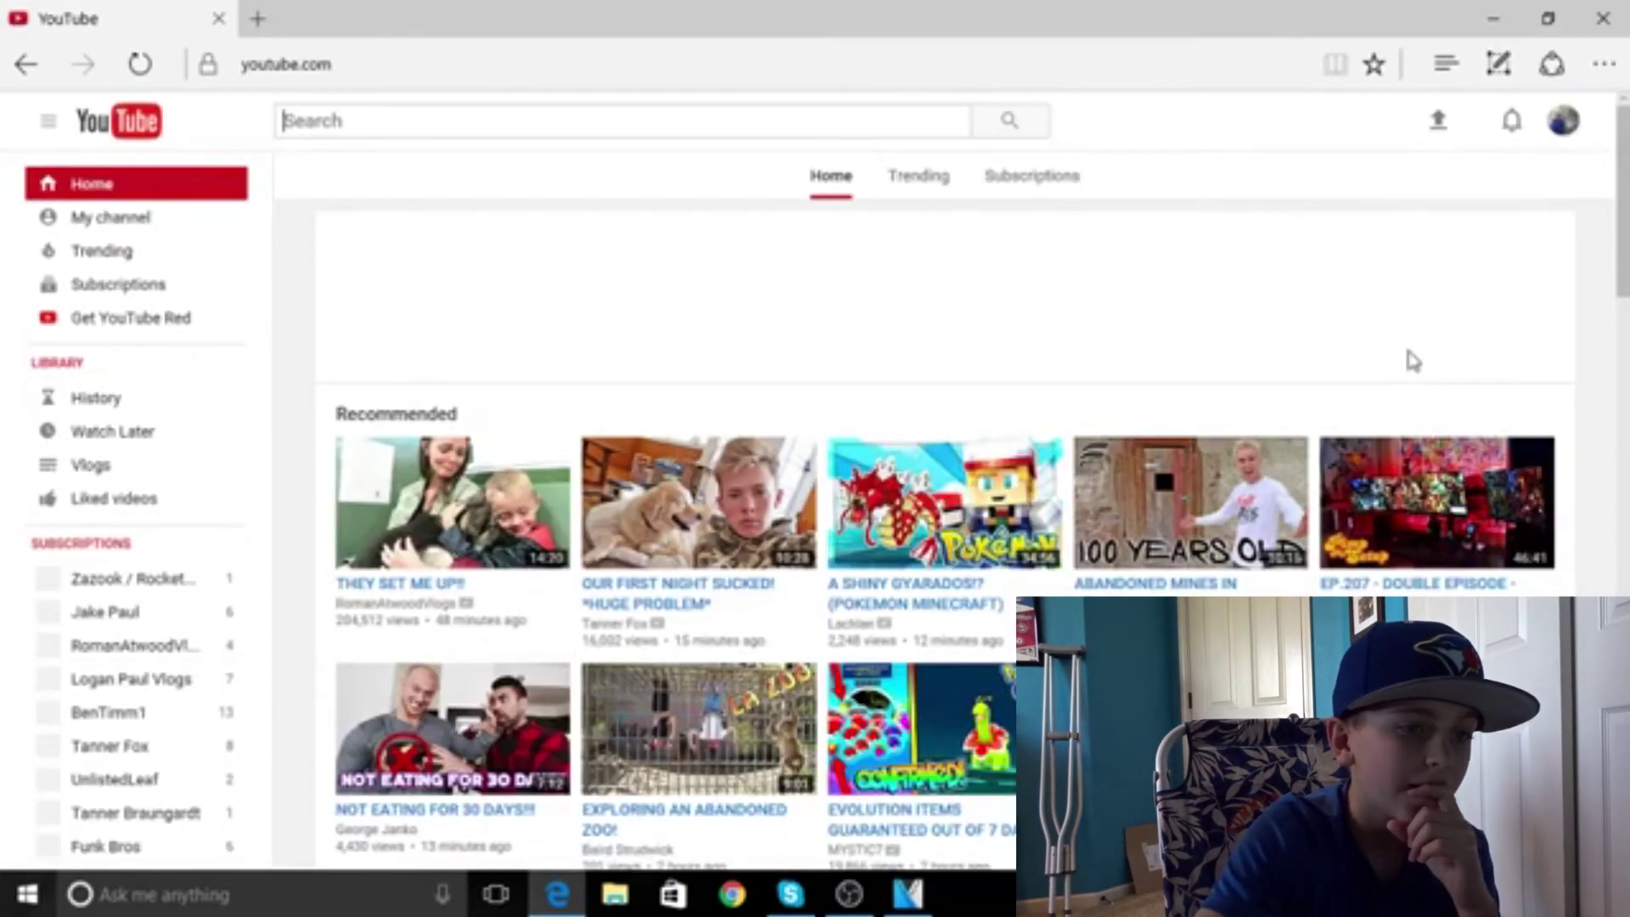
click(1442, 124)
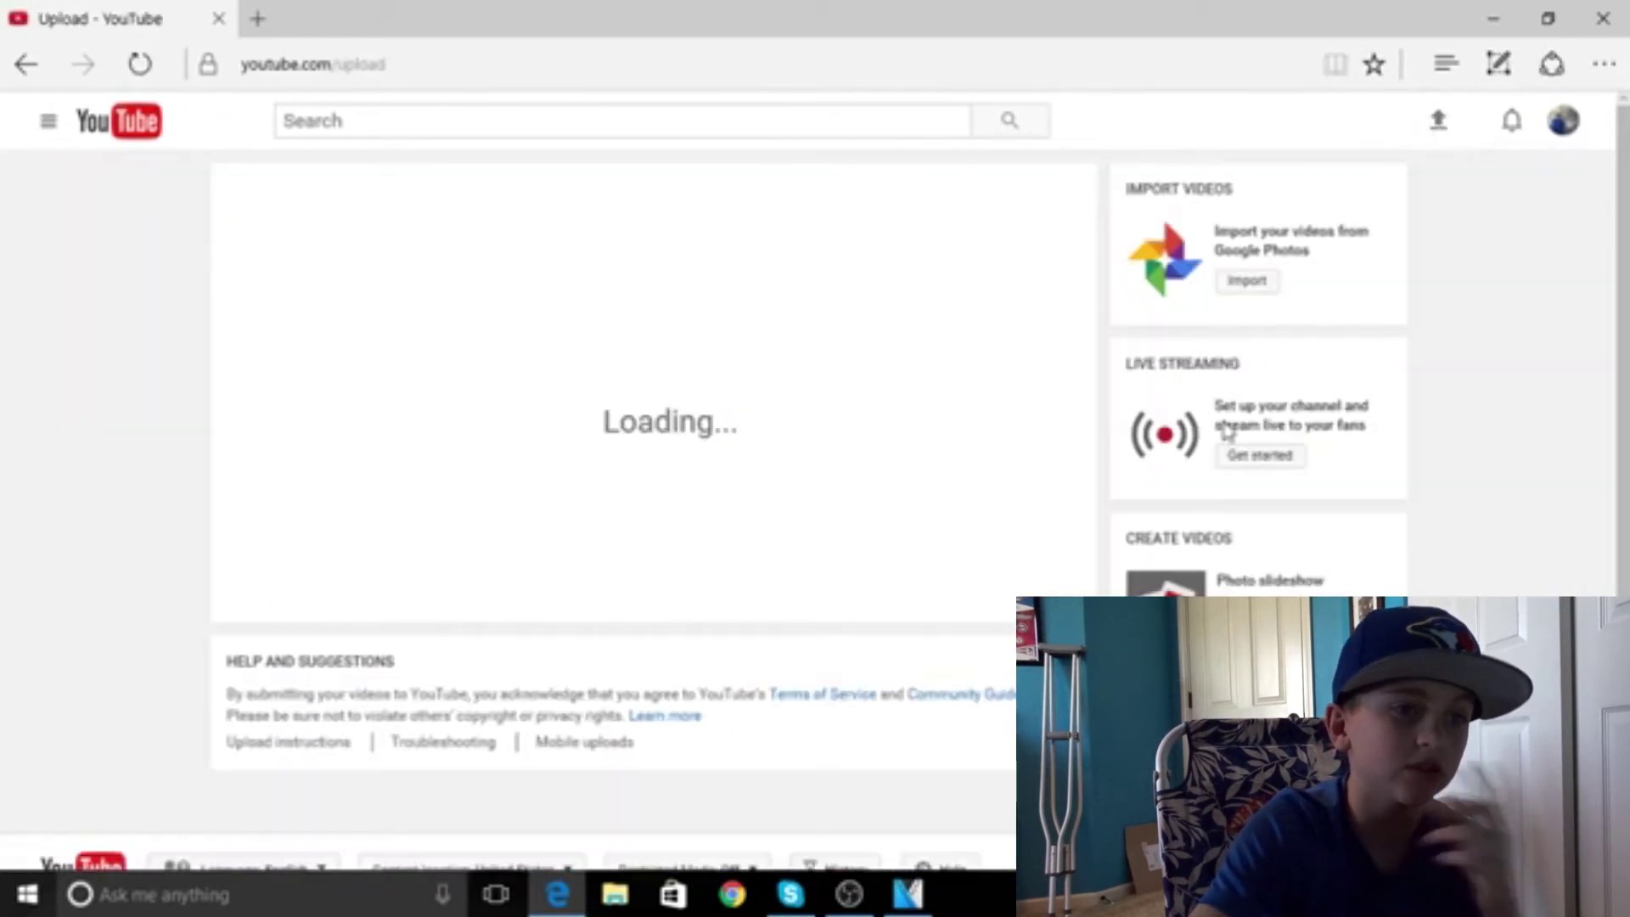
Pick the iphone video file in the Open dialog to start the YouTube upload
click(711, 298)
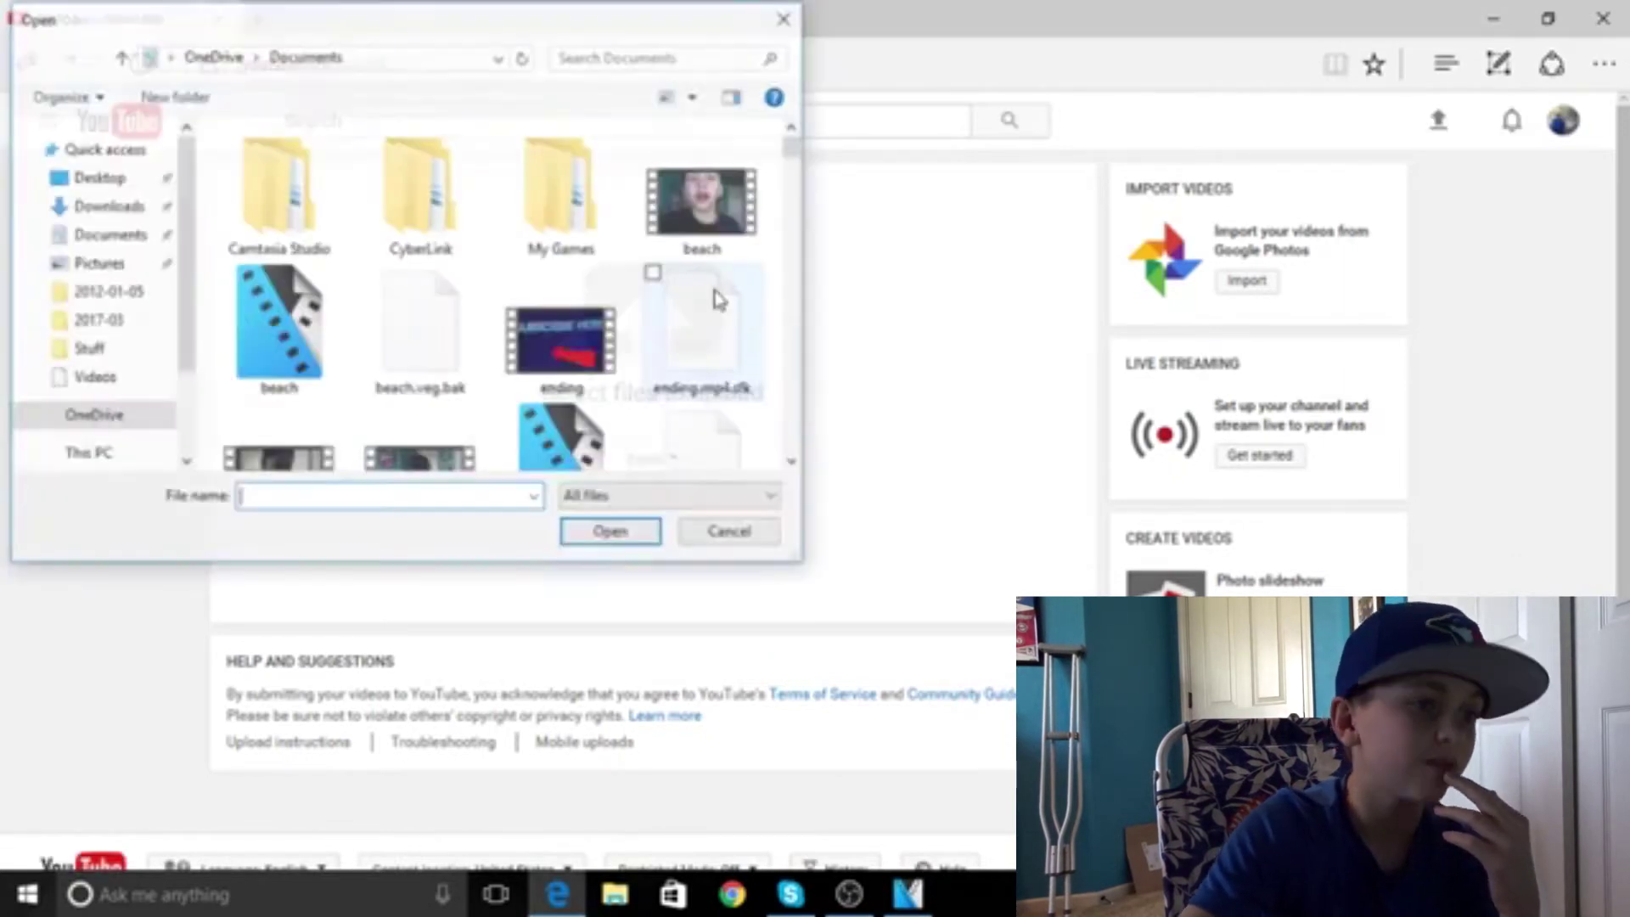
scroll(611, 430, down, 5)
scroll(594, 424, down, 10)
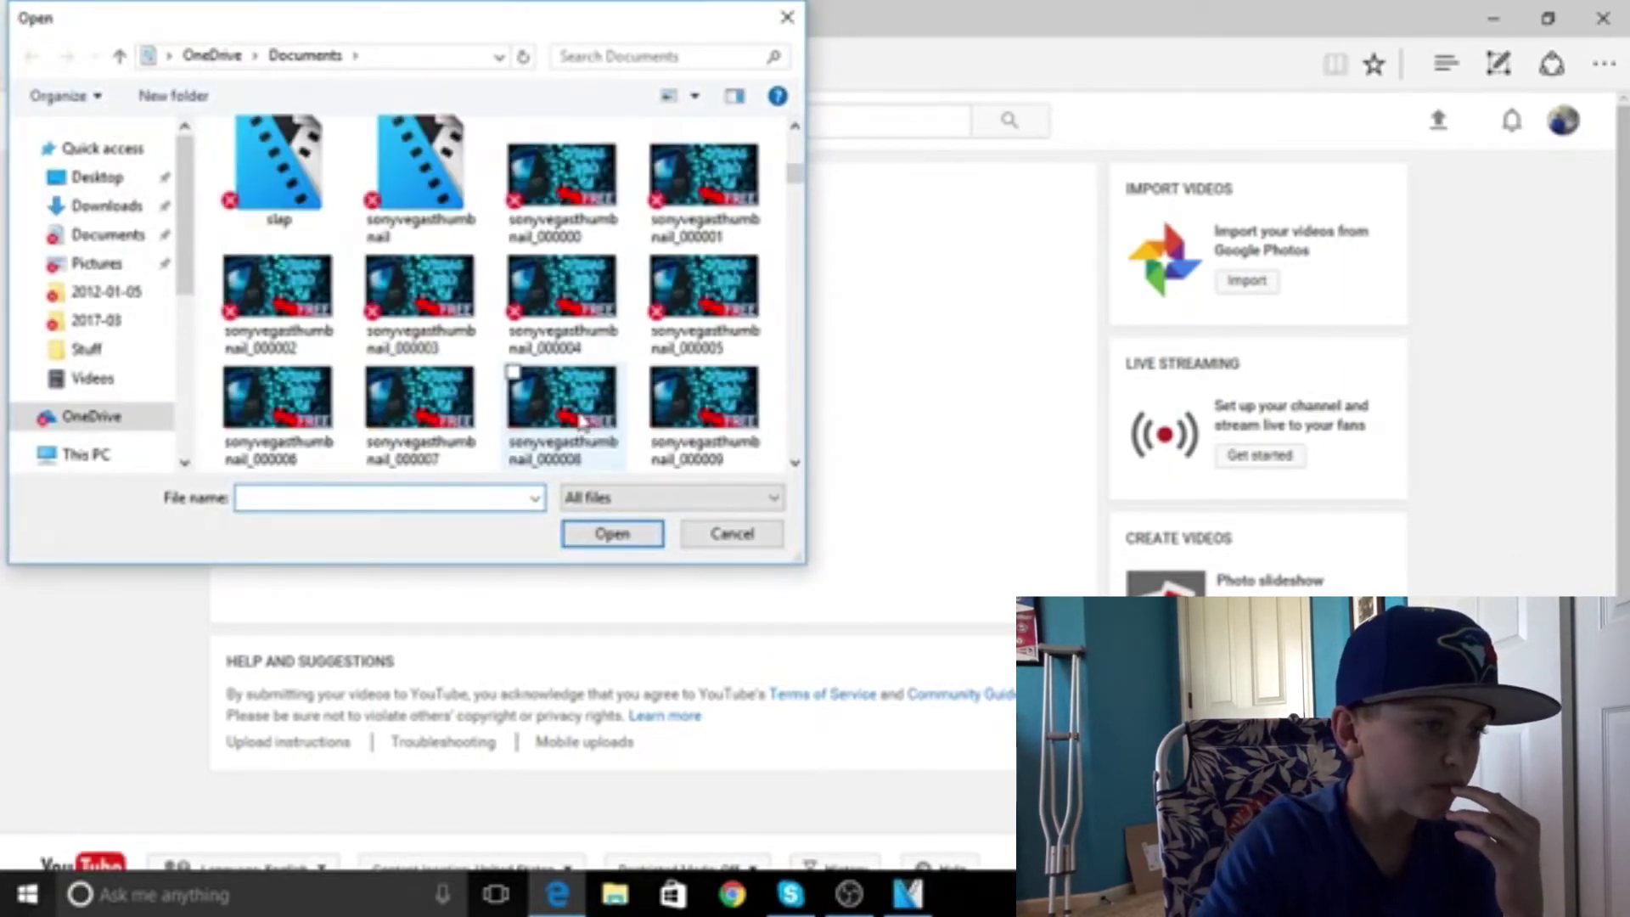
scroll(585, 386, up, 8)
scroll(582, 387, up, 3)
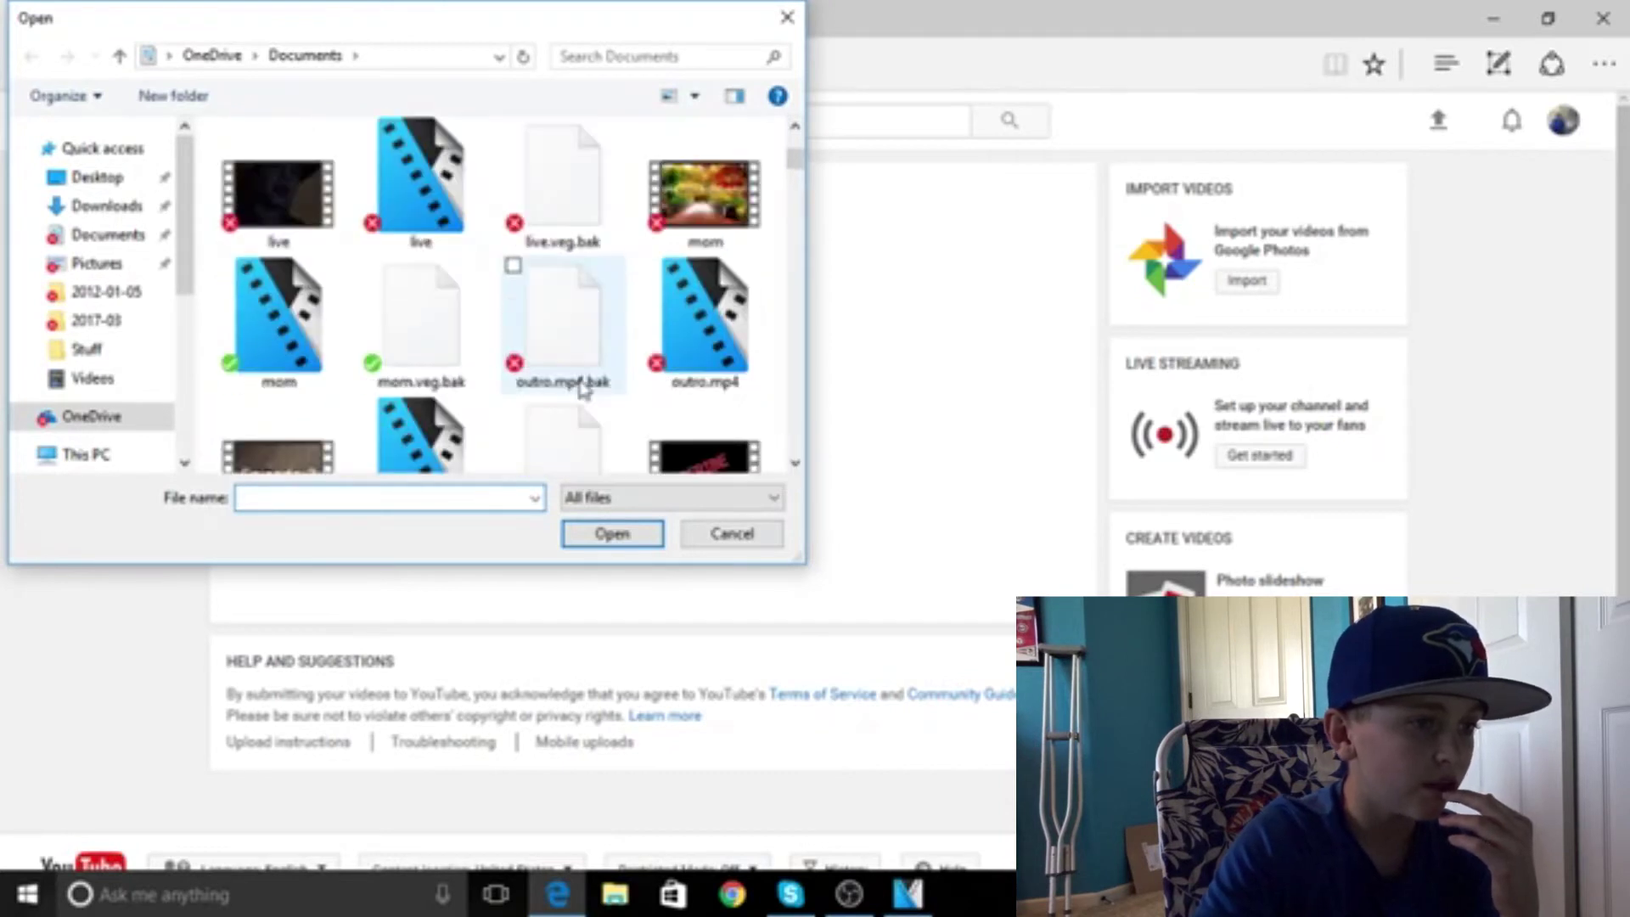
scroll(592, 374, up, 2)
double_click(276, 183)
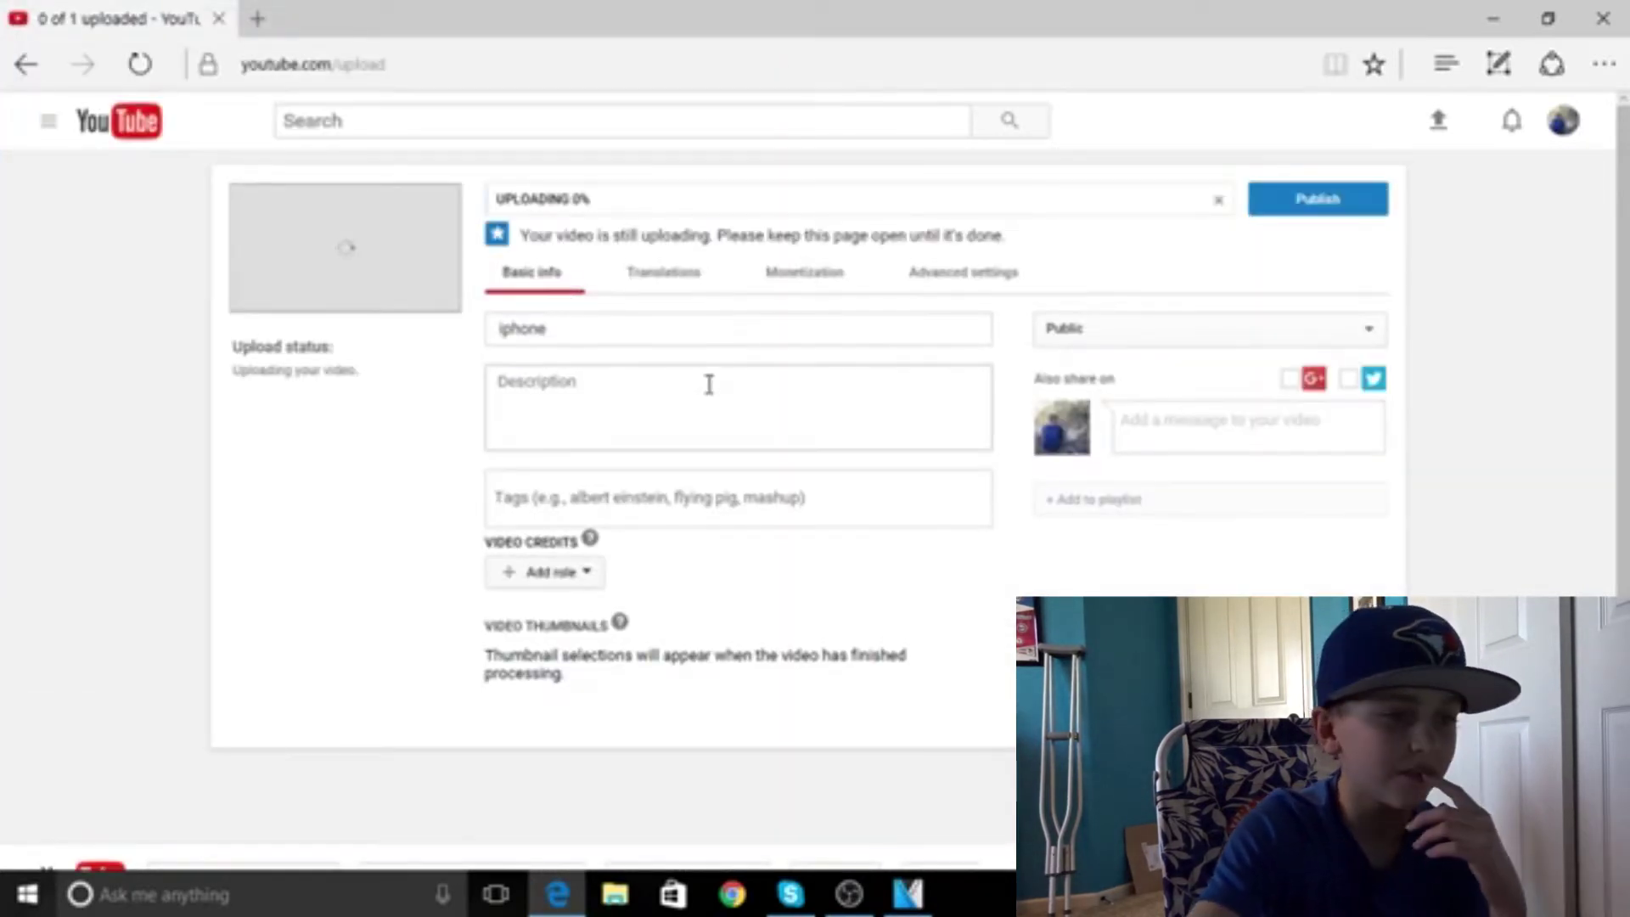
Review the iphone video's Title, Description and Monetization details
drag(618, 331, 466, 345)
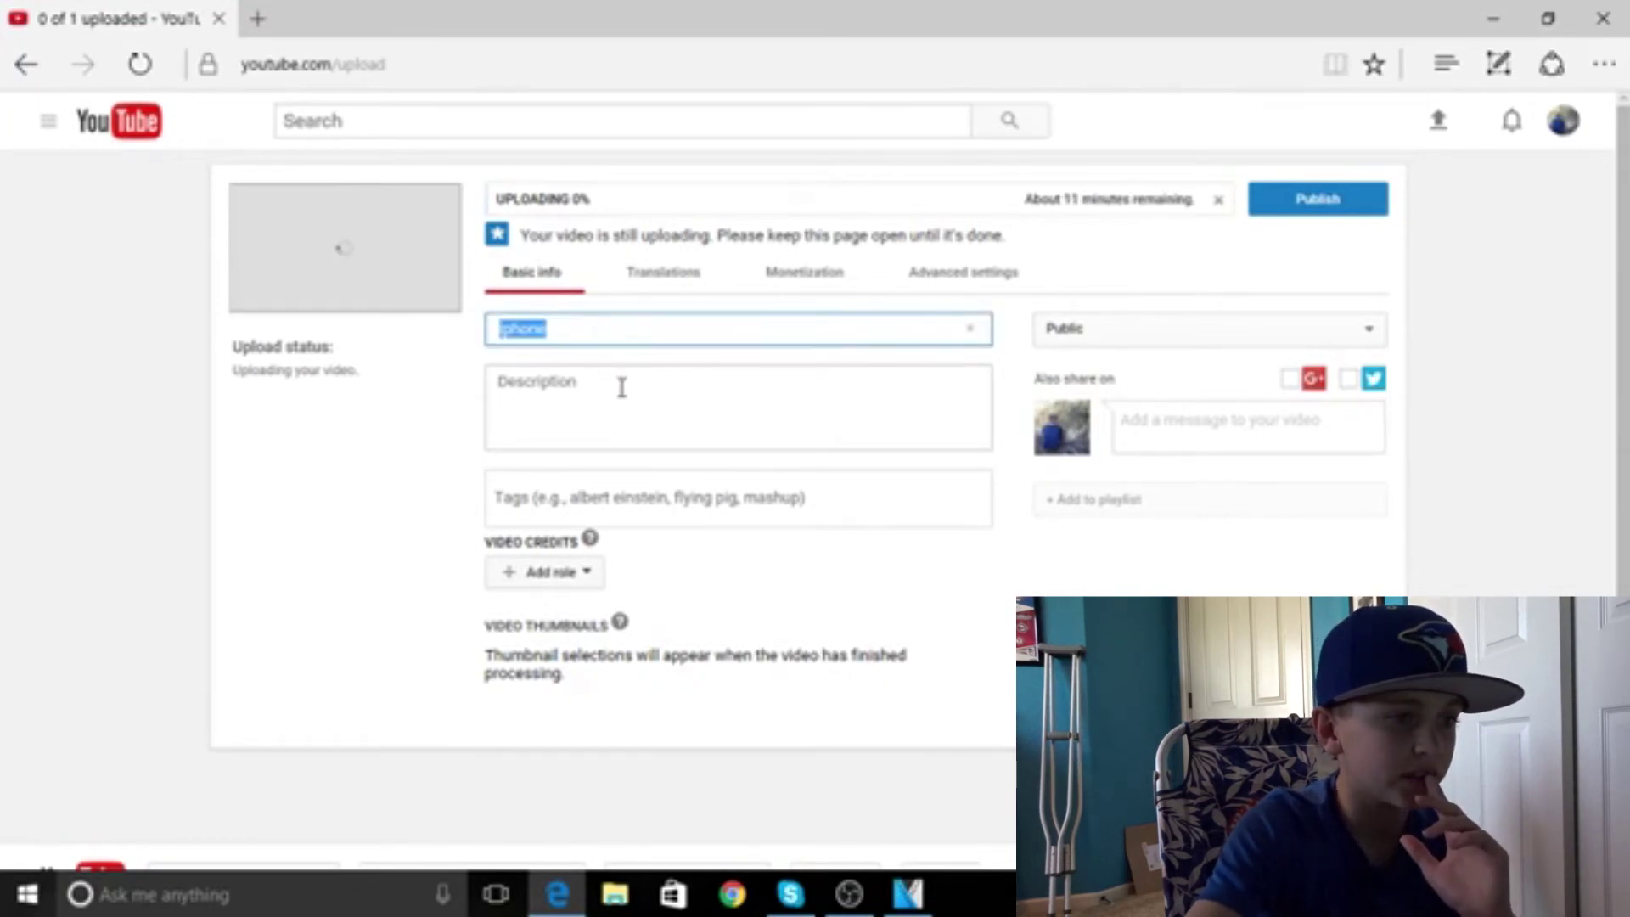
click(575, 387)
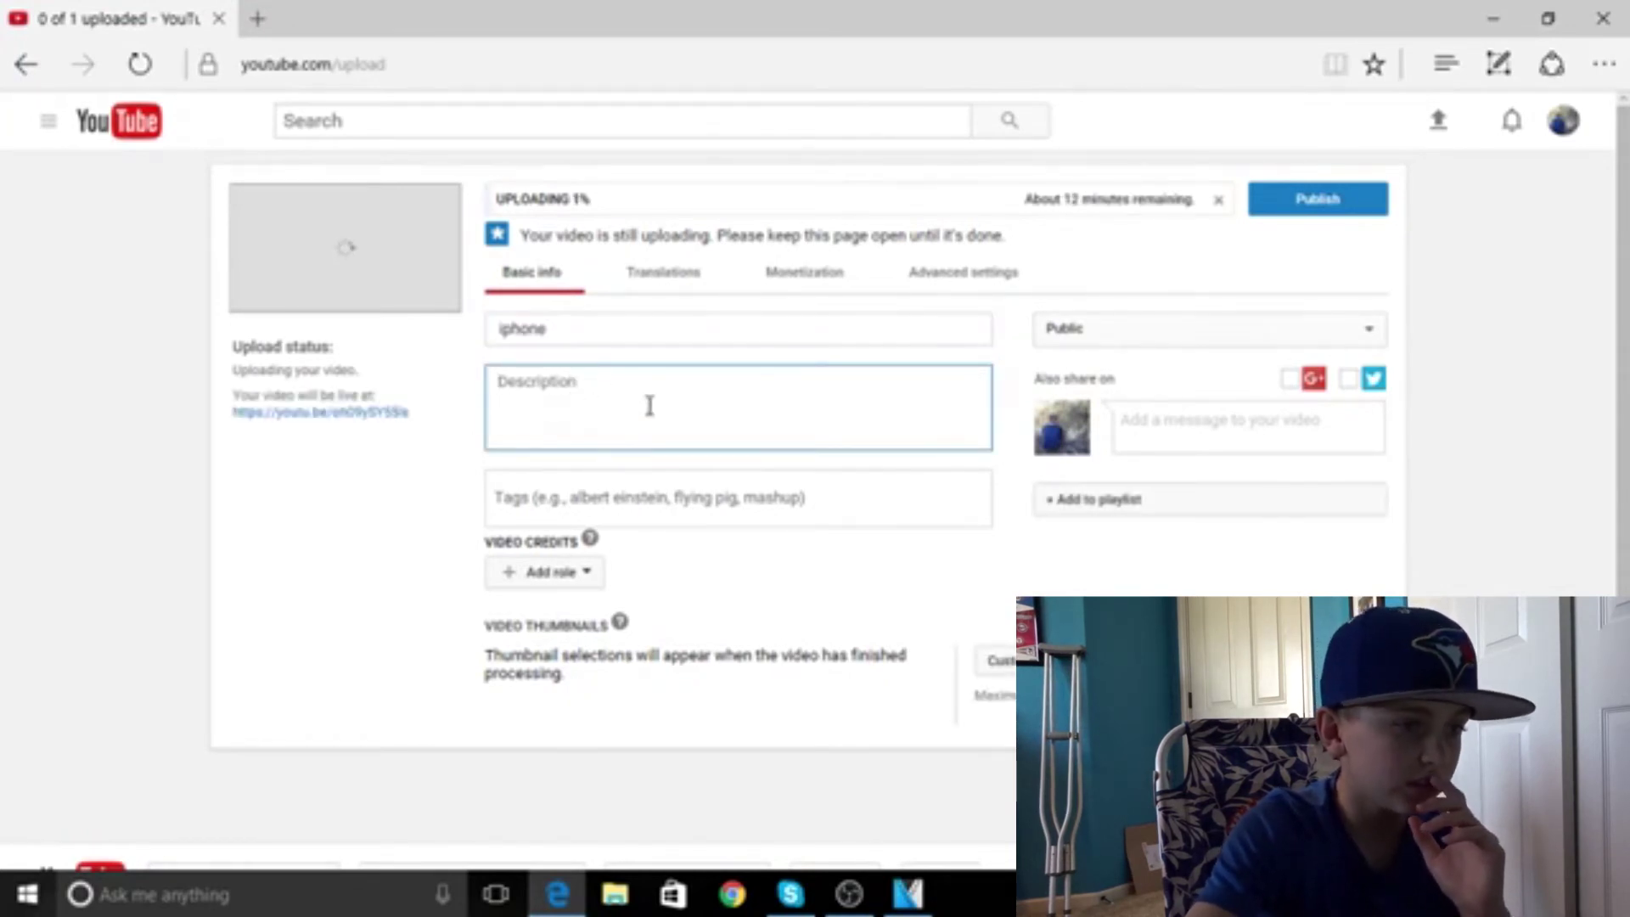
click(811, 275)
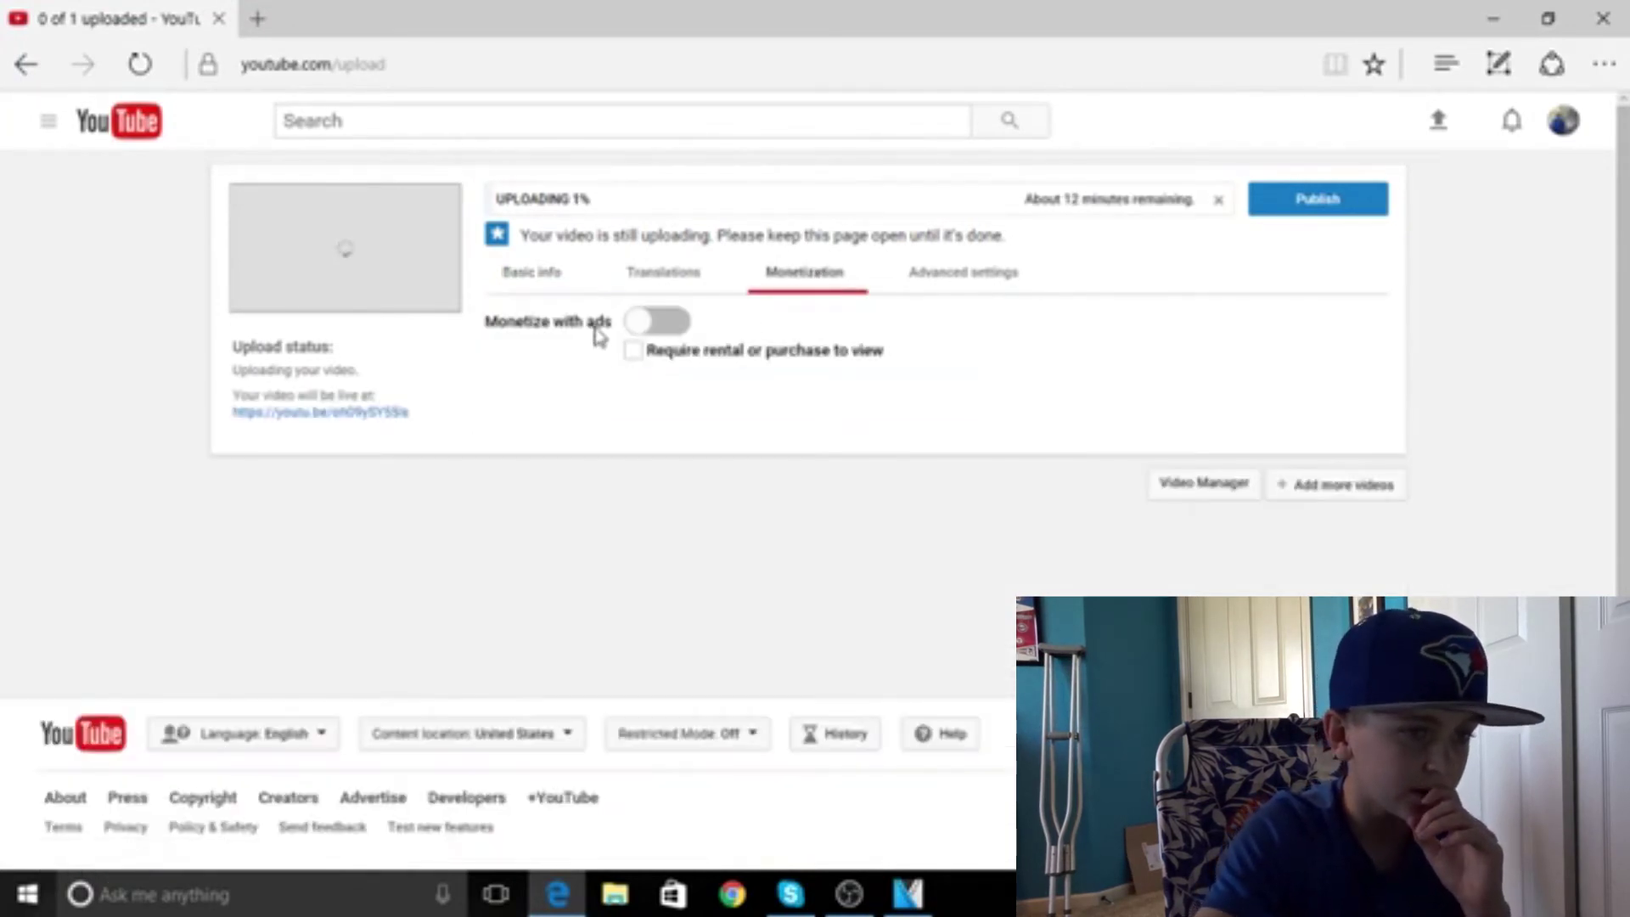
click(552, 280)
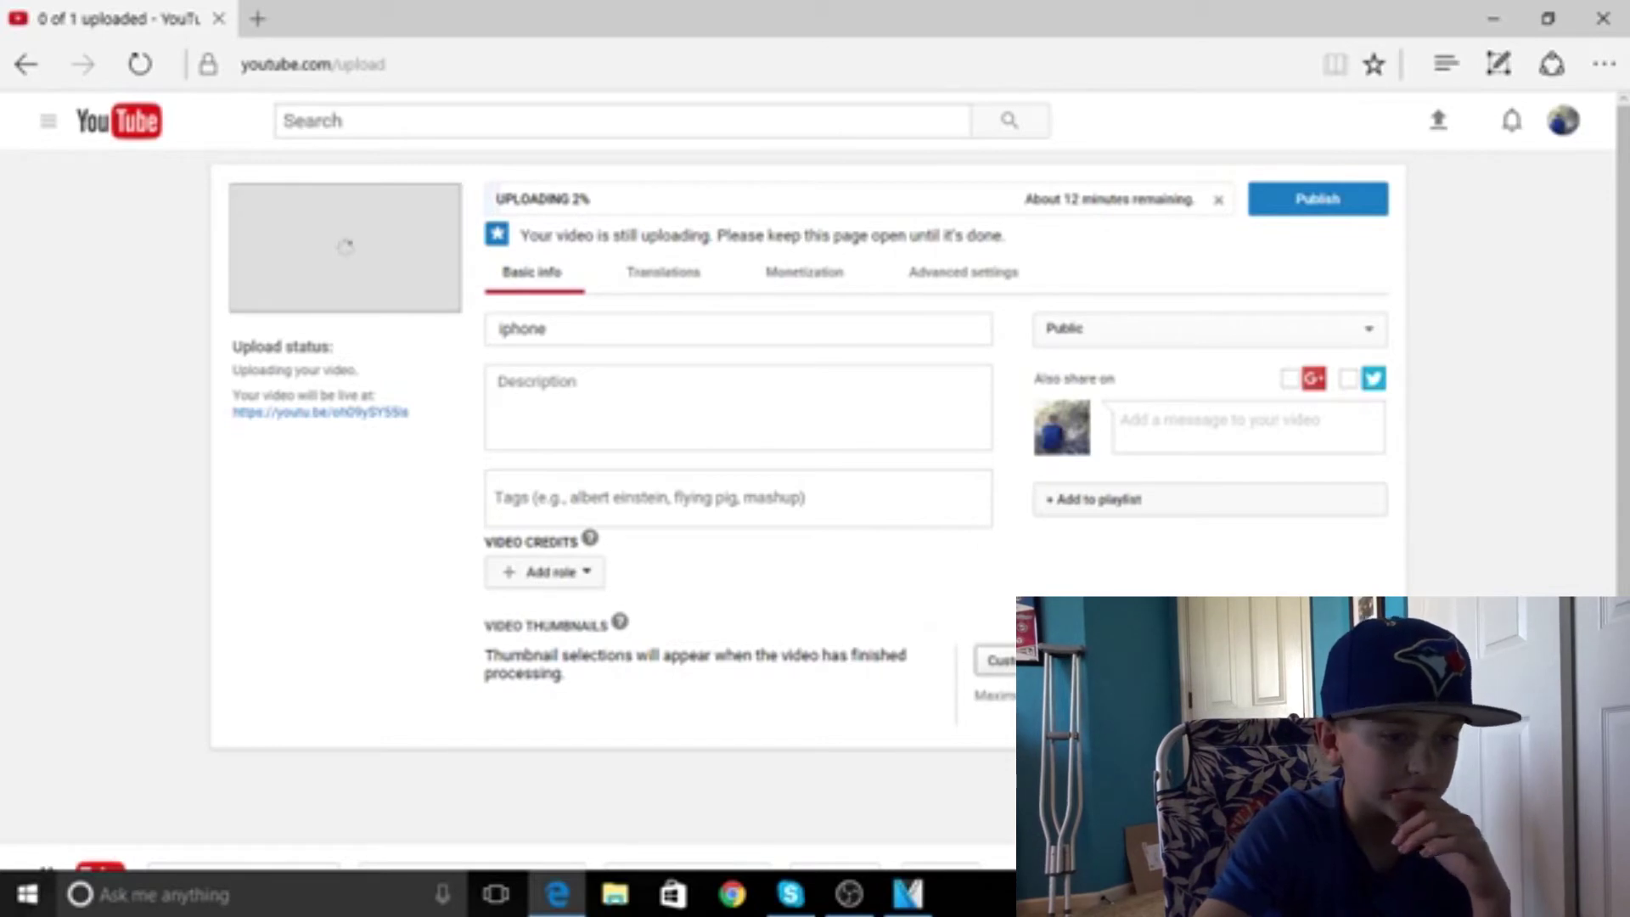
click(995, 660)
Choose test_000015 from the OneDrive Documents folder as the custom thumbnail
scroll(447, 354, down, 5)
scroll(447, 353, down, 2)
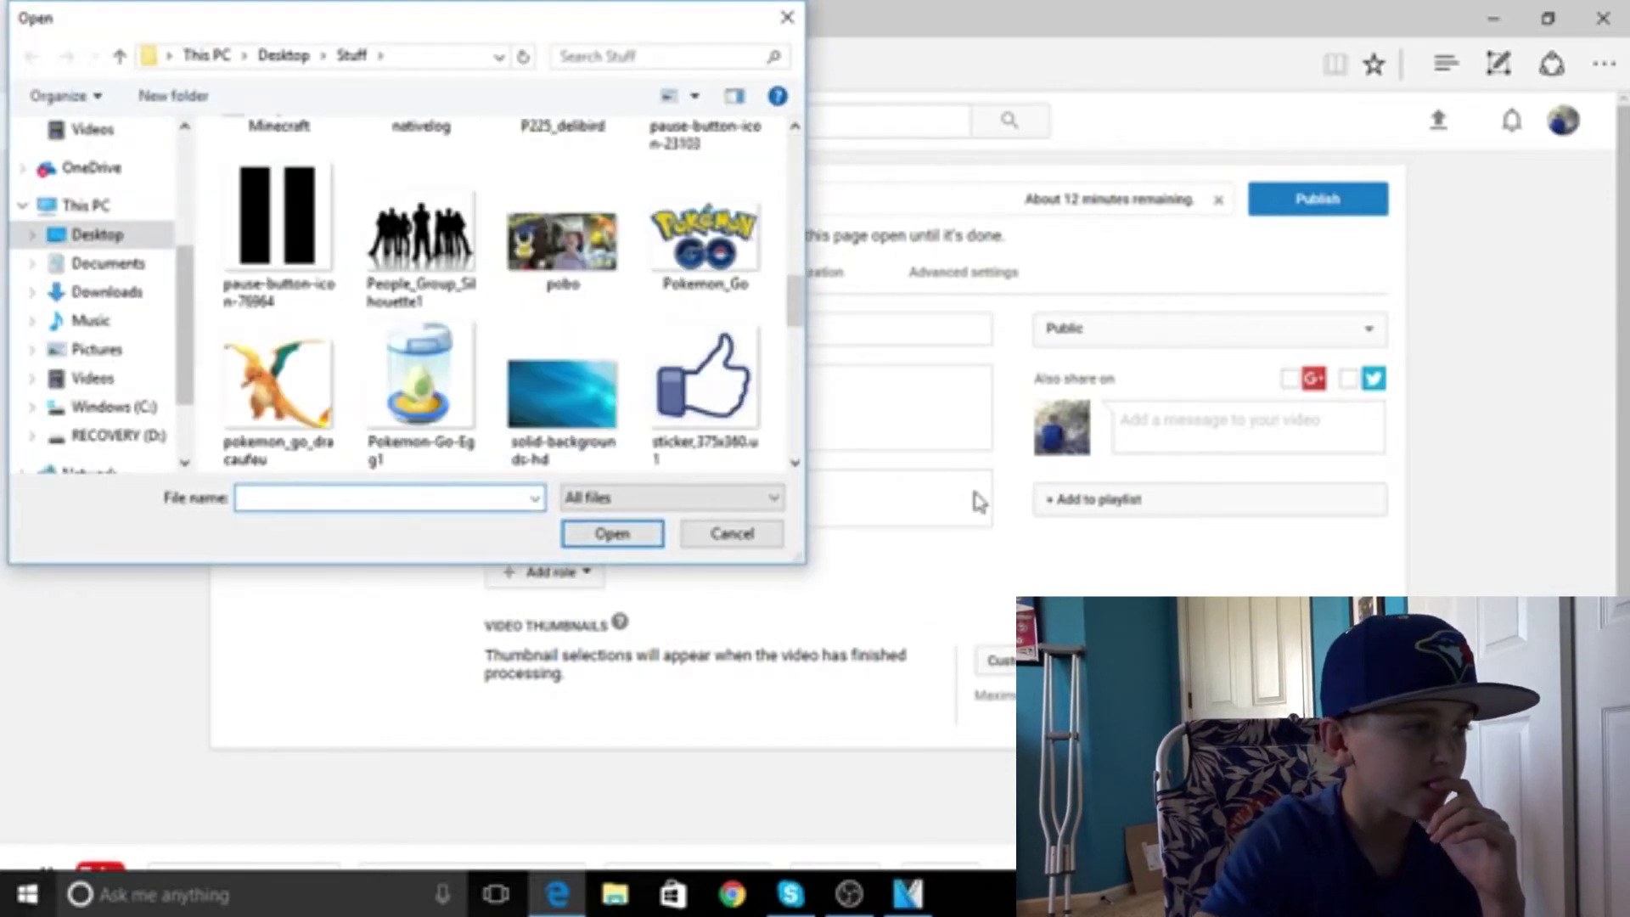
click(127, 263)
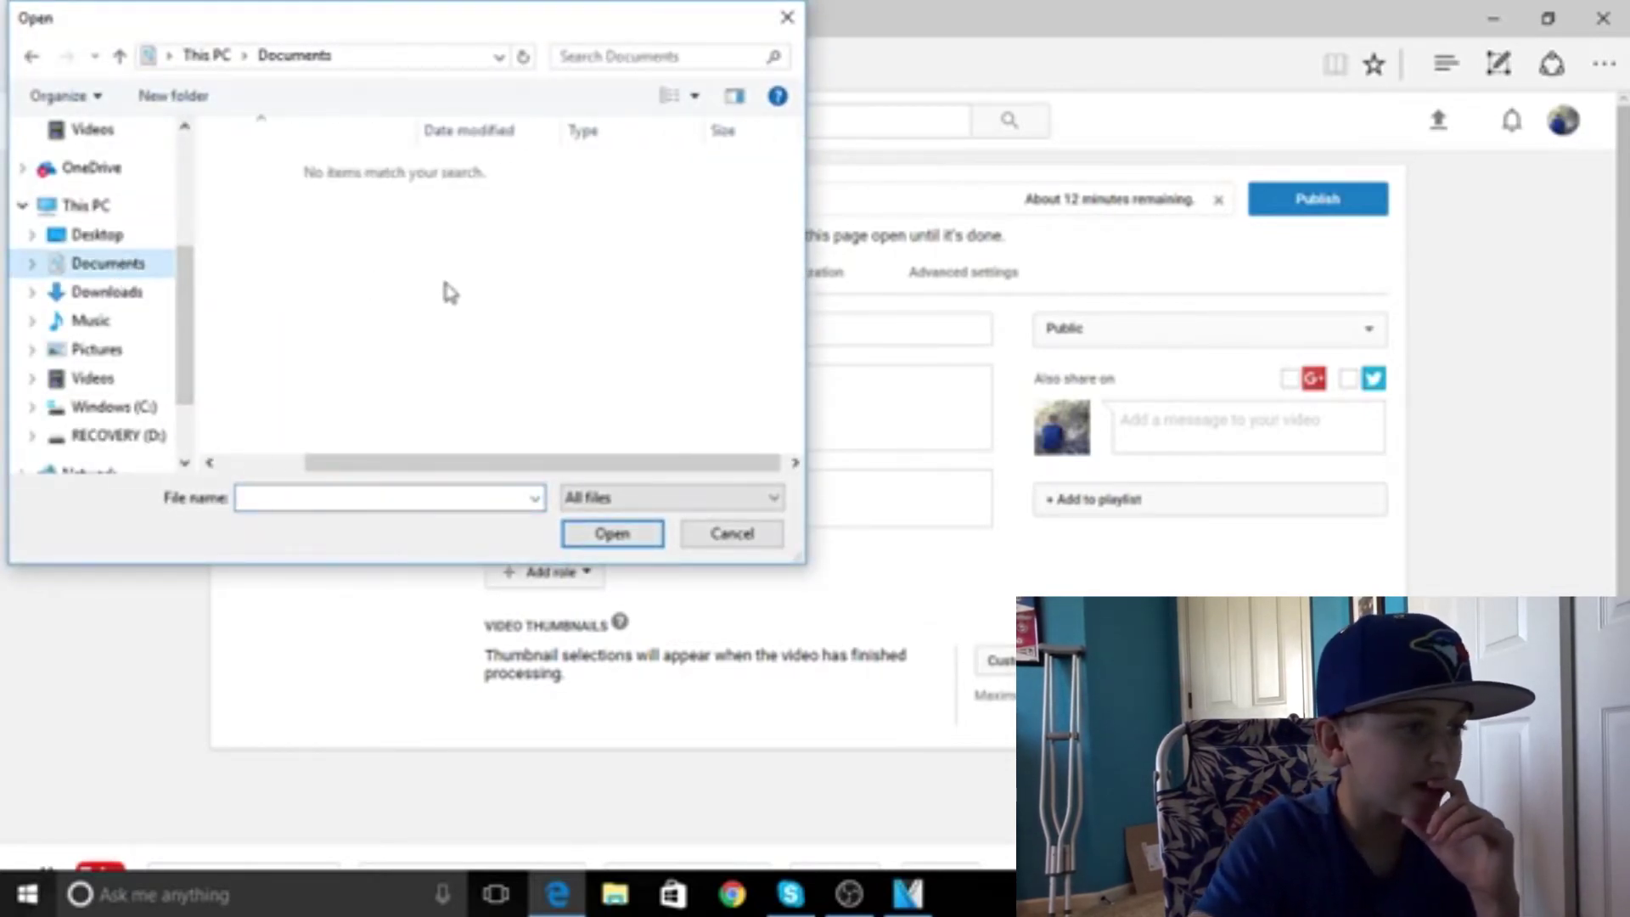
scroll(94, 273, up, 5)
click(85, 234)
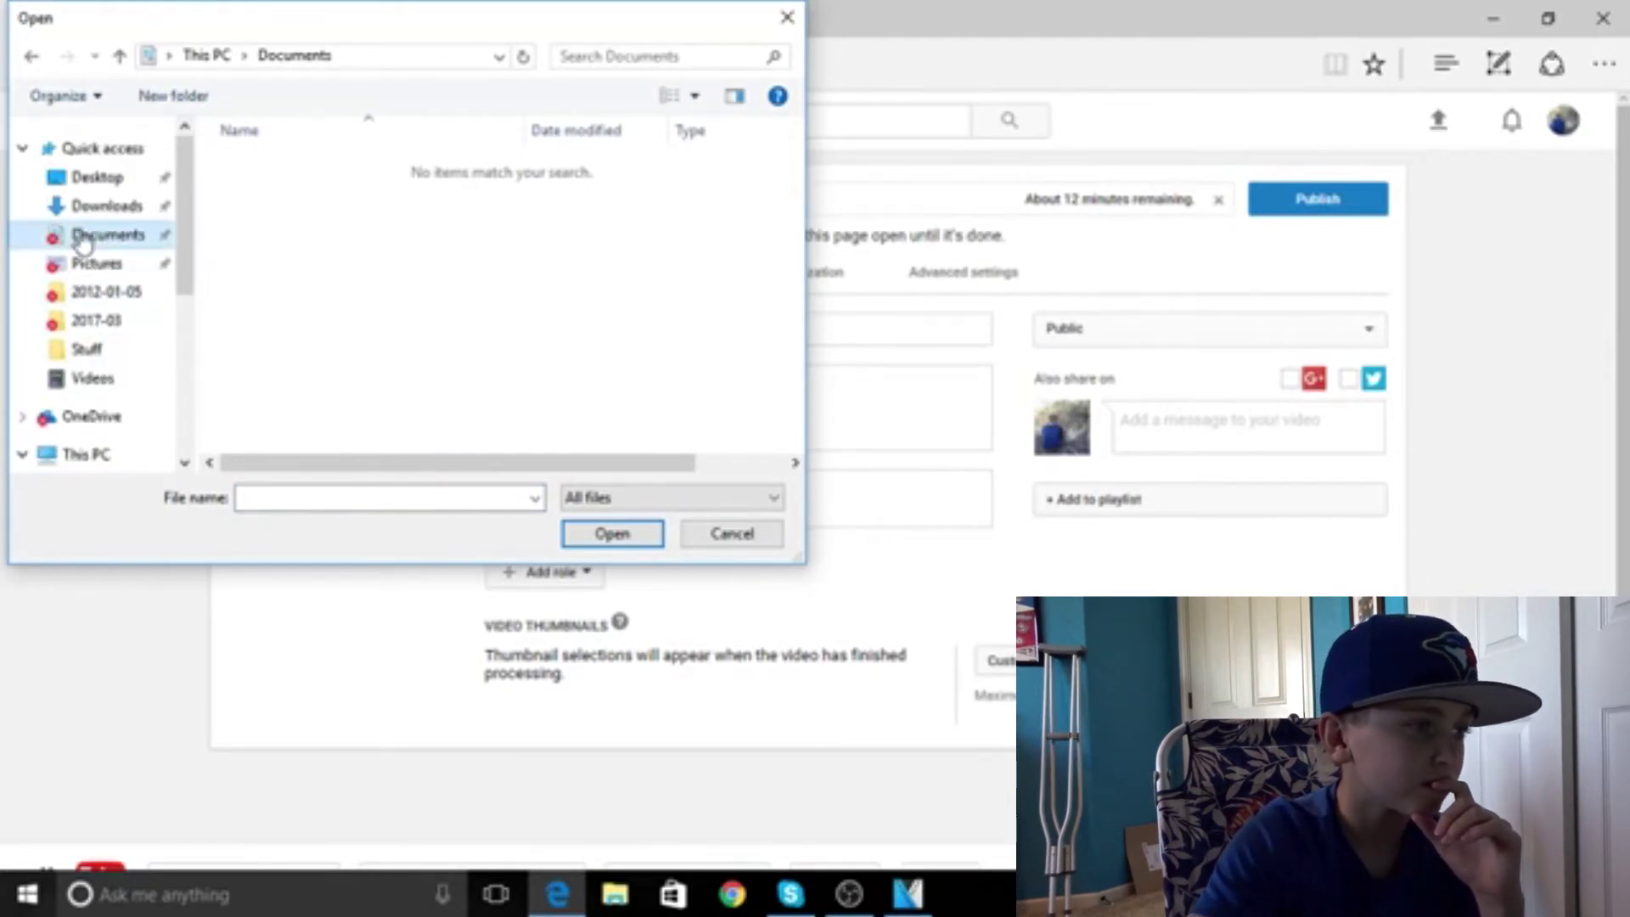
scroll(386, 282, down, 15)
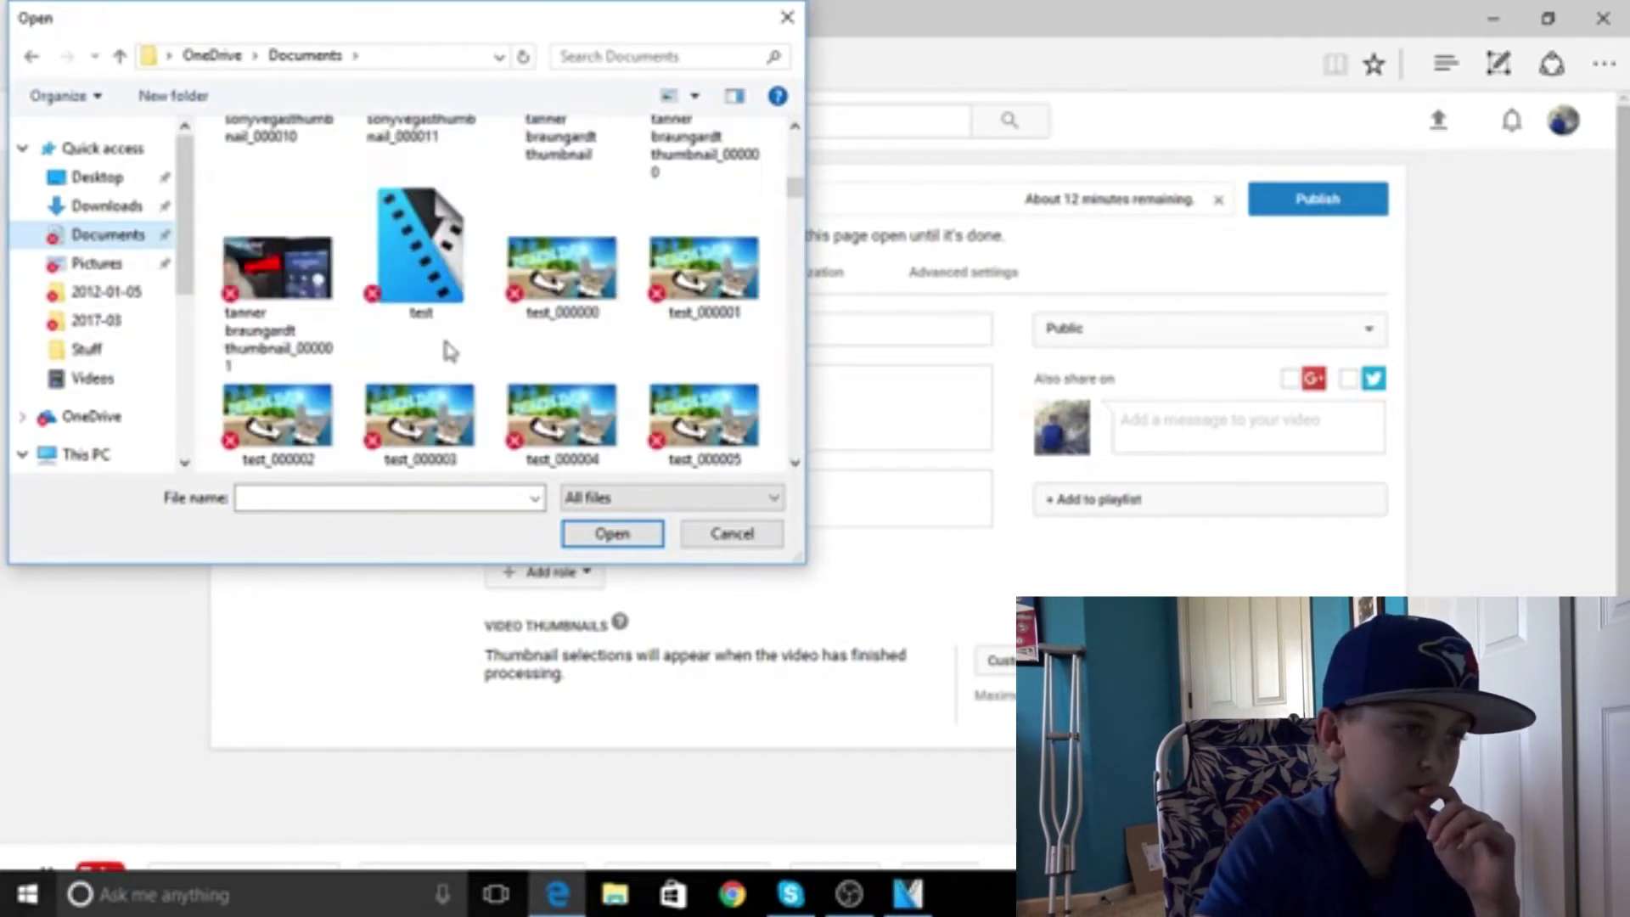
double_click(447, 348)
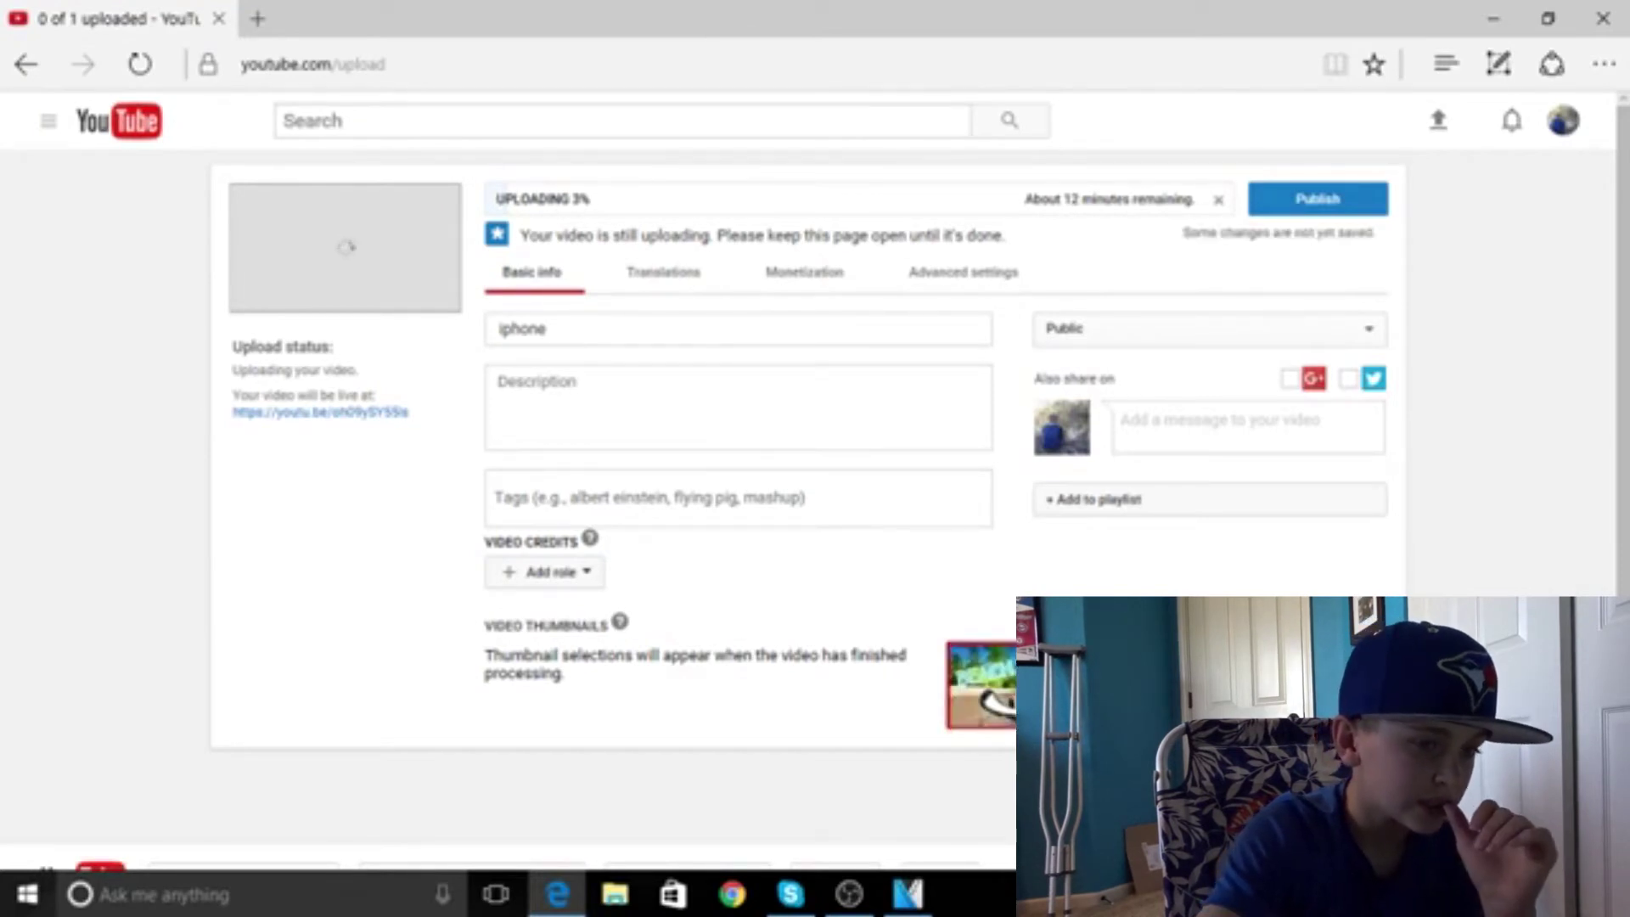
Cancel the iphone video upload and close the browser
click(1218, 200)
click(947, 503)
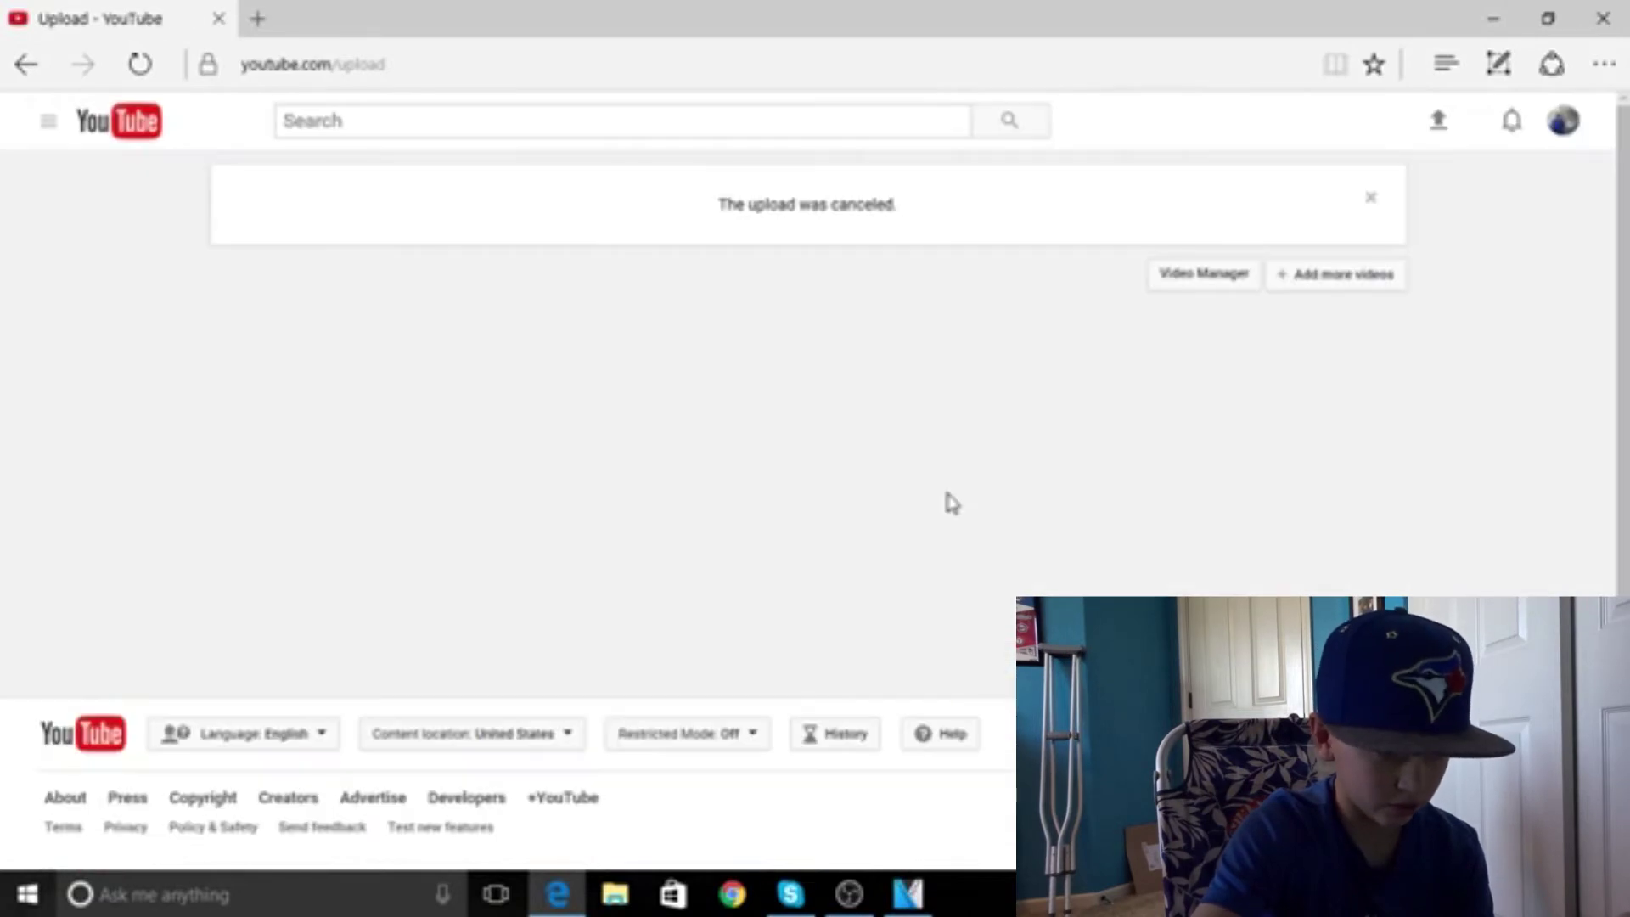
click(1603, 18)
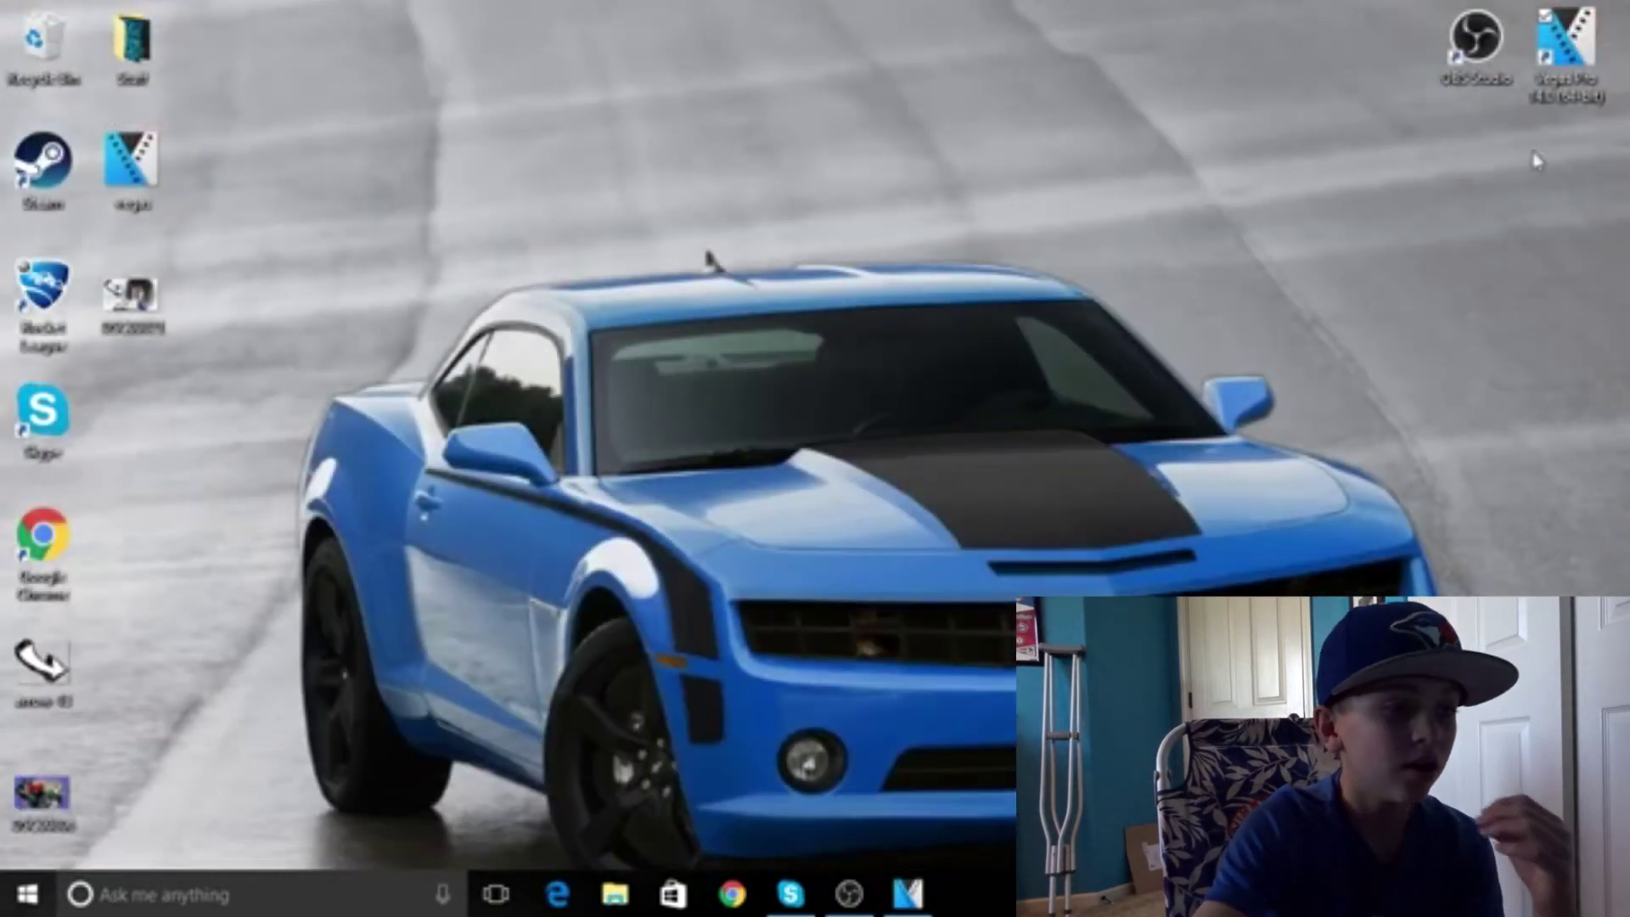
Launch Edge and go to picmonkey.com
click(560, 905)
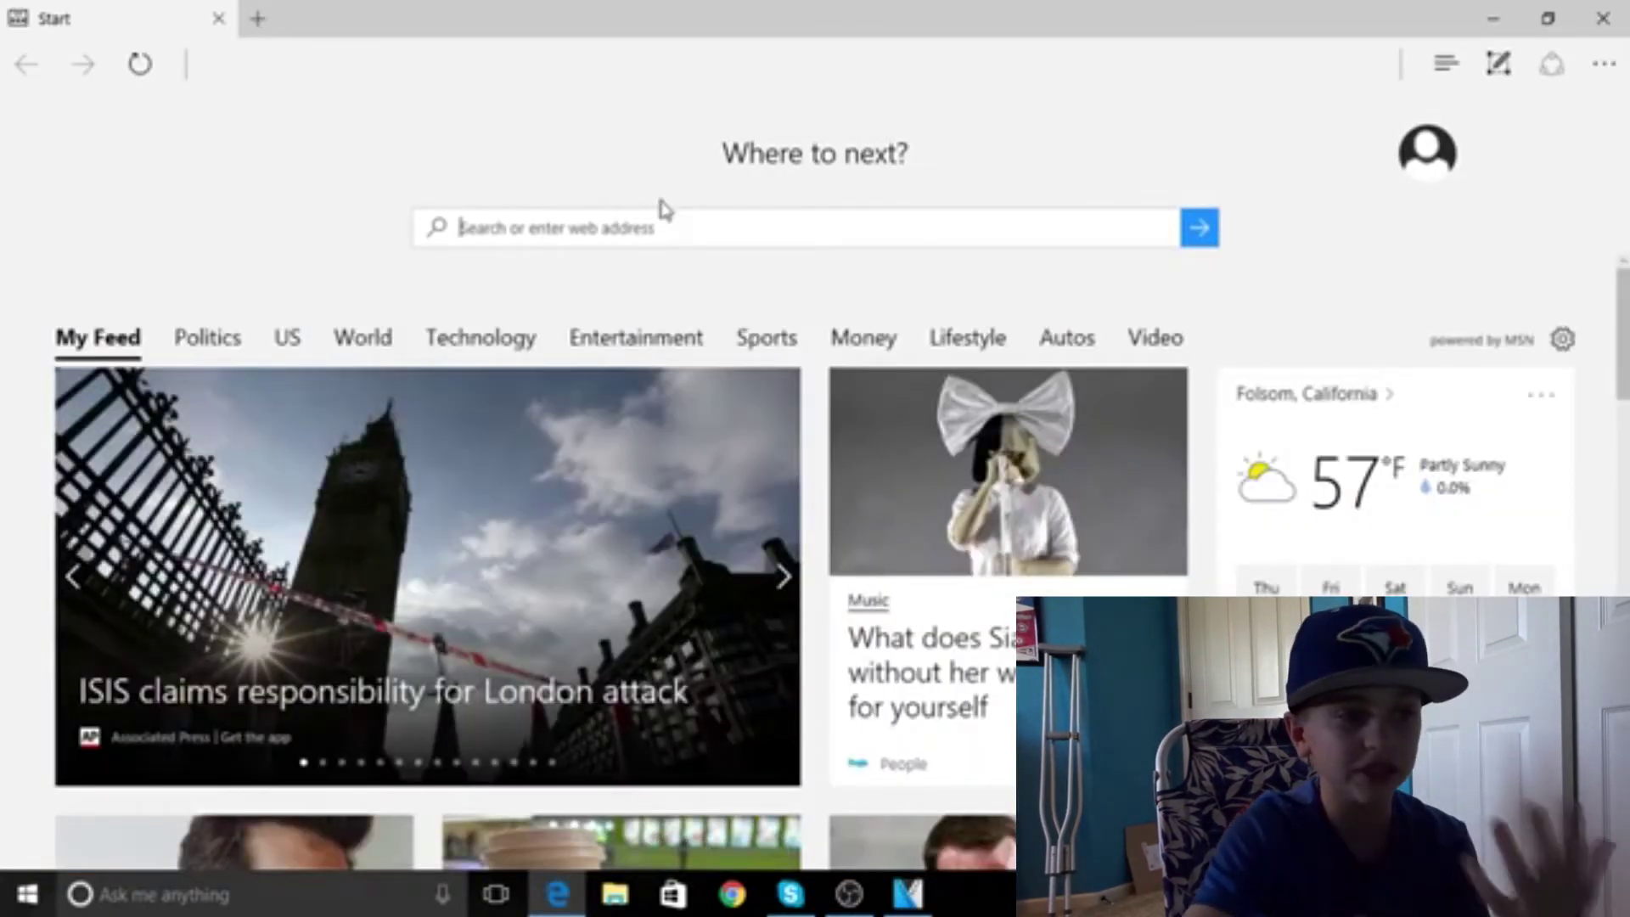
click(658, 228)
text(yo)
key(BackSpace)
key(BackSpace)
key(BackSpace)
text(picmonk)
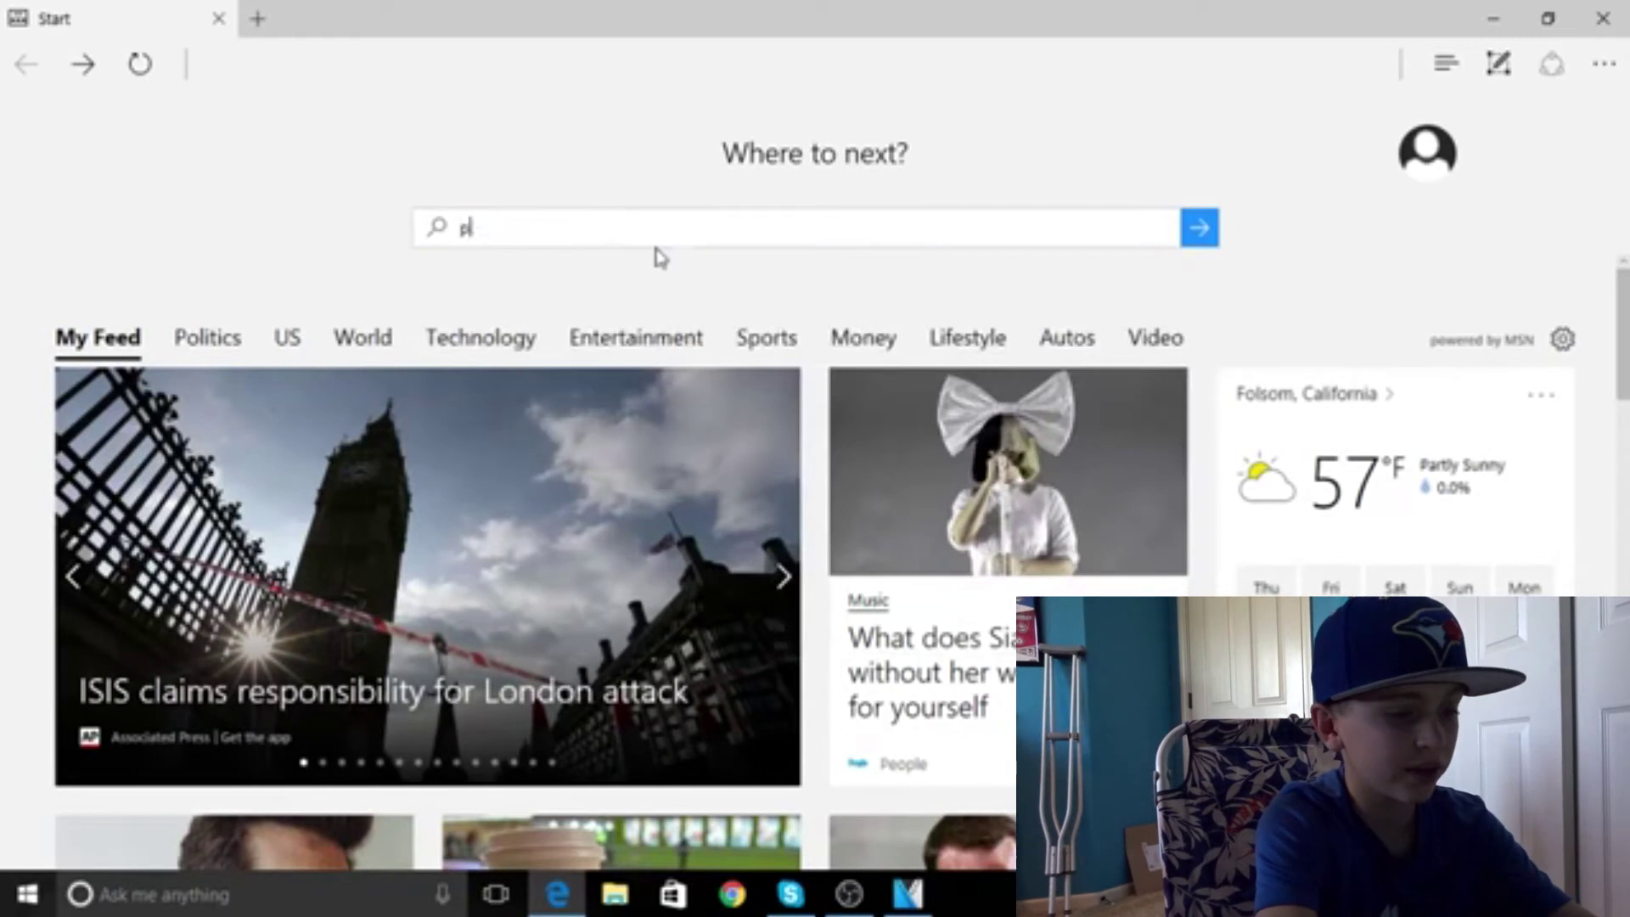
text(ey)
key(Return)
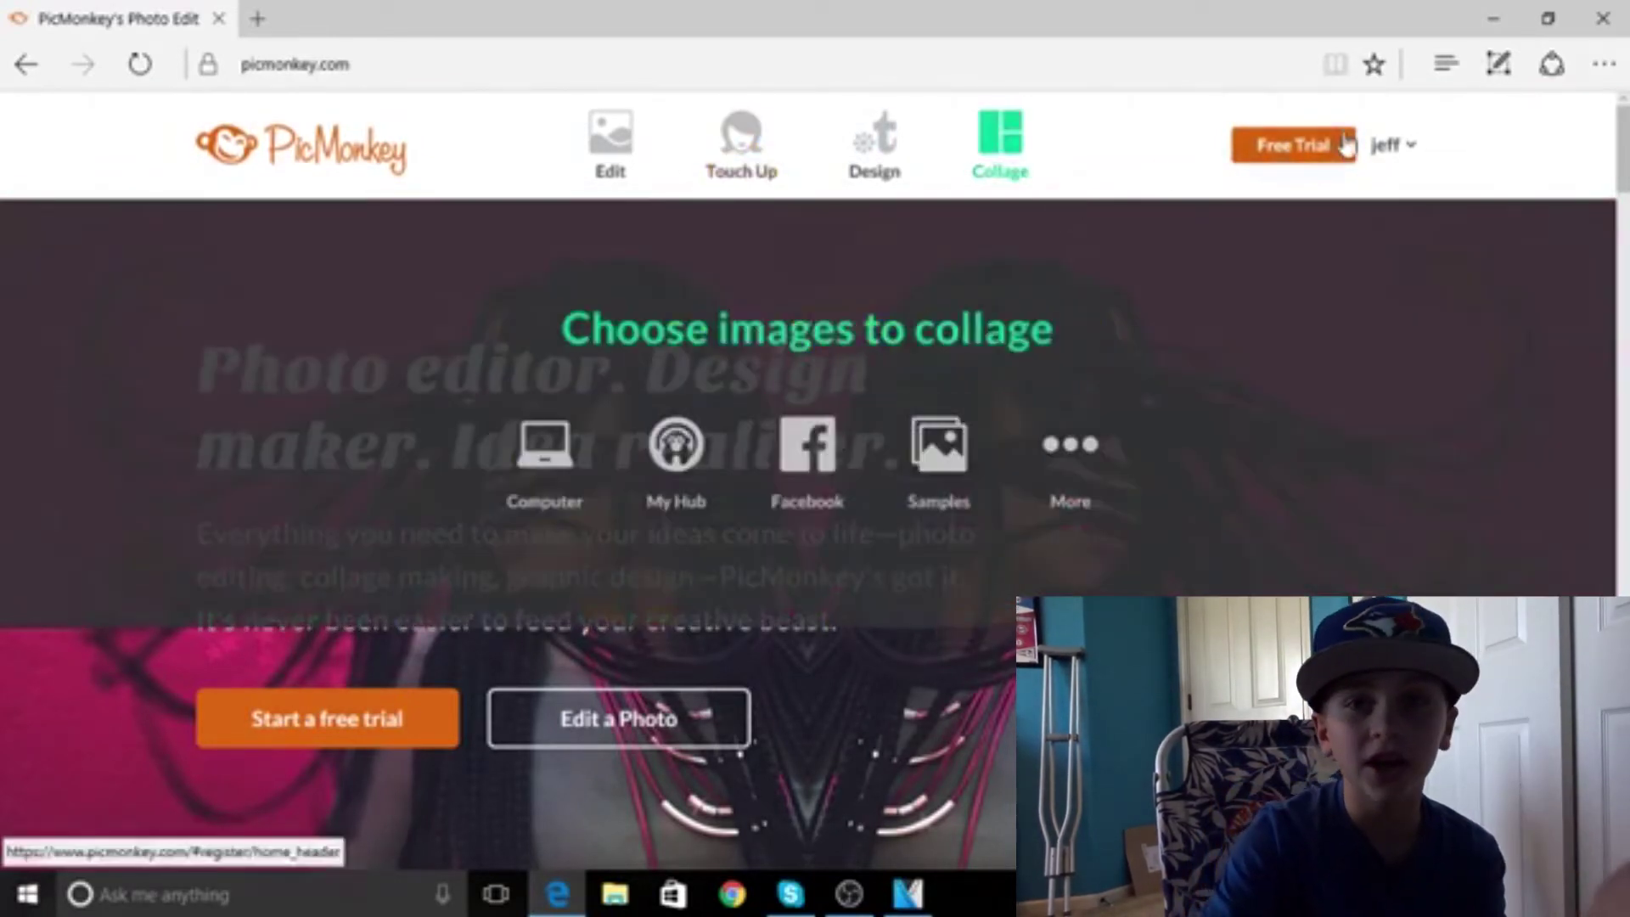
Open the bedroom photo from the Pictures folder in PicMonkey's editor
mouse_move(613, 154)
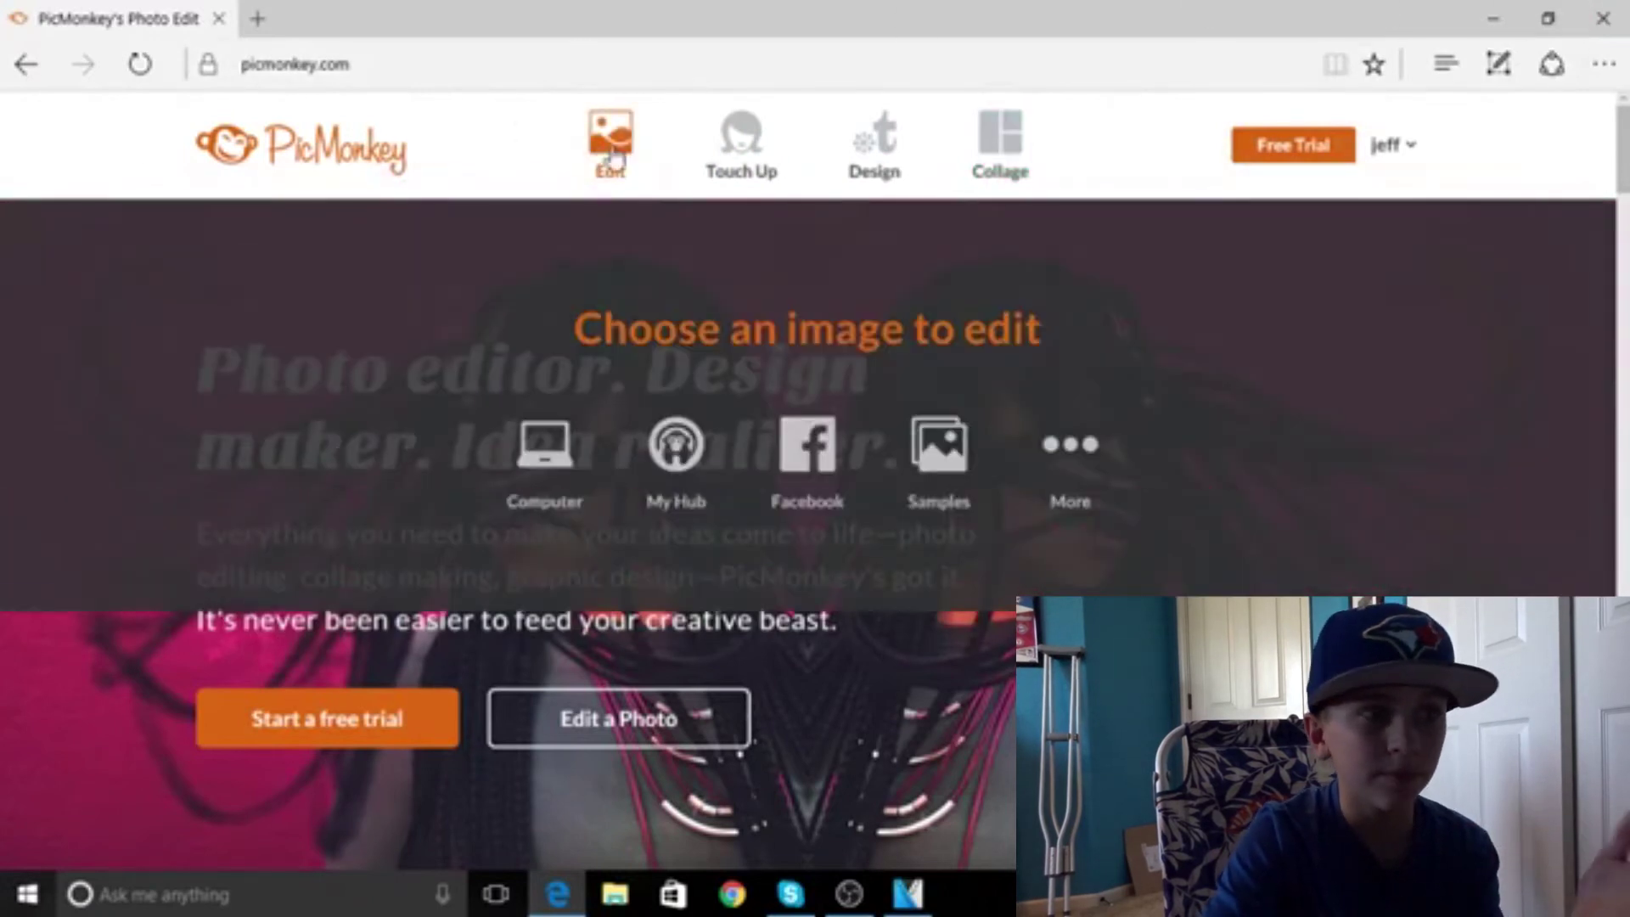
click(628, 170)
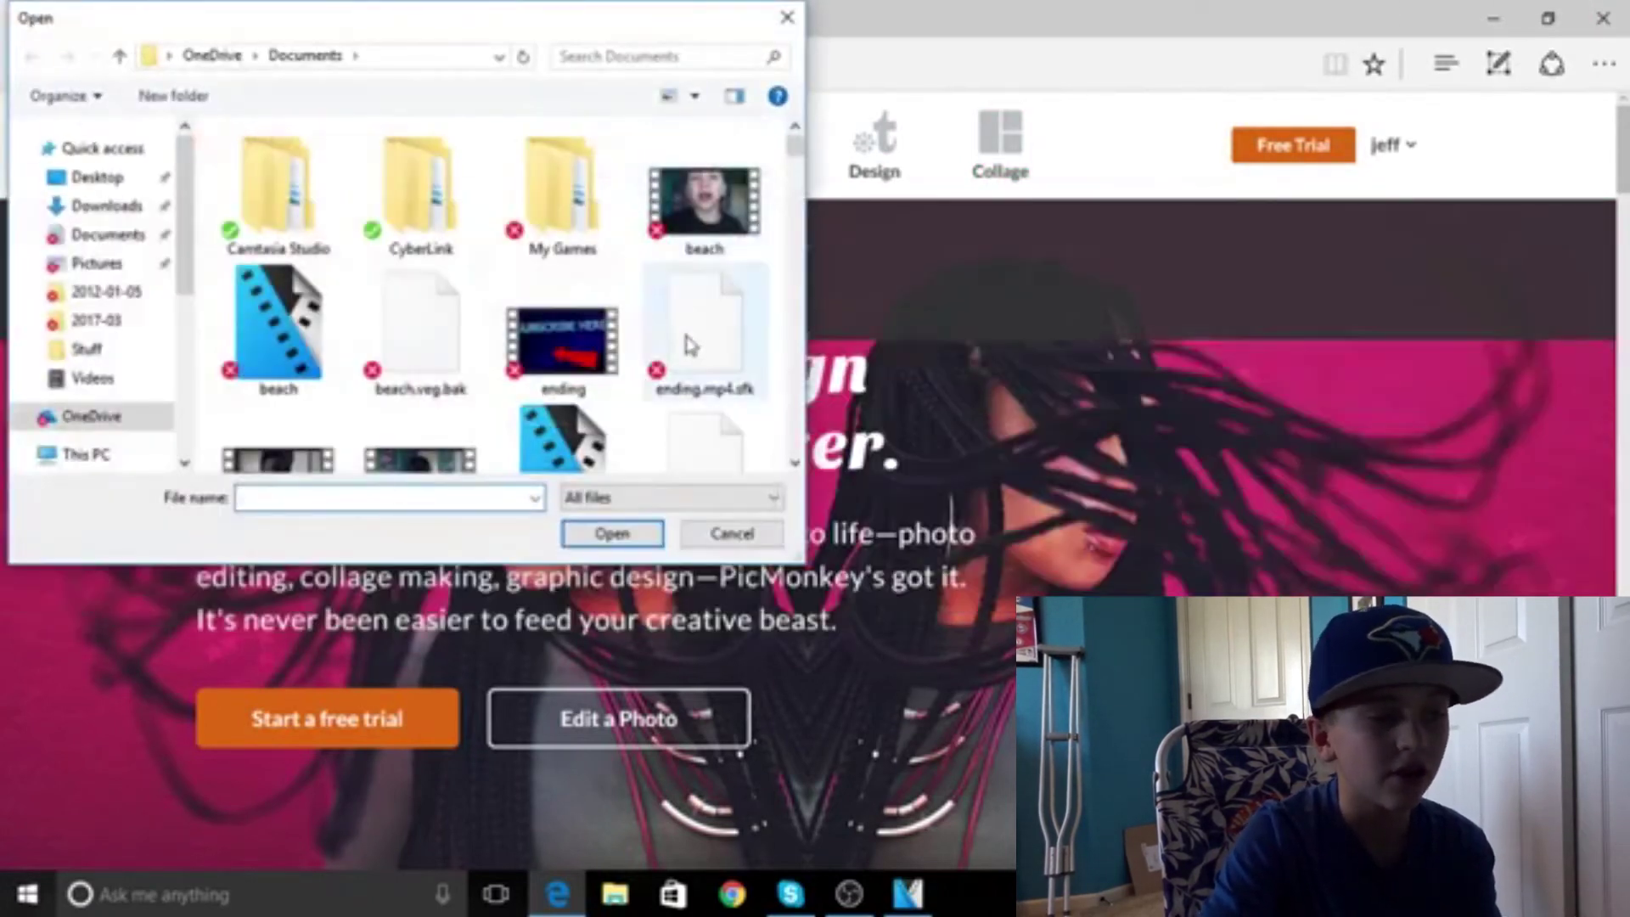
click(787, 17)
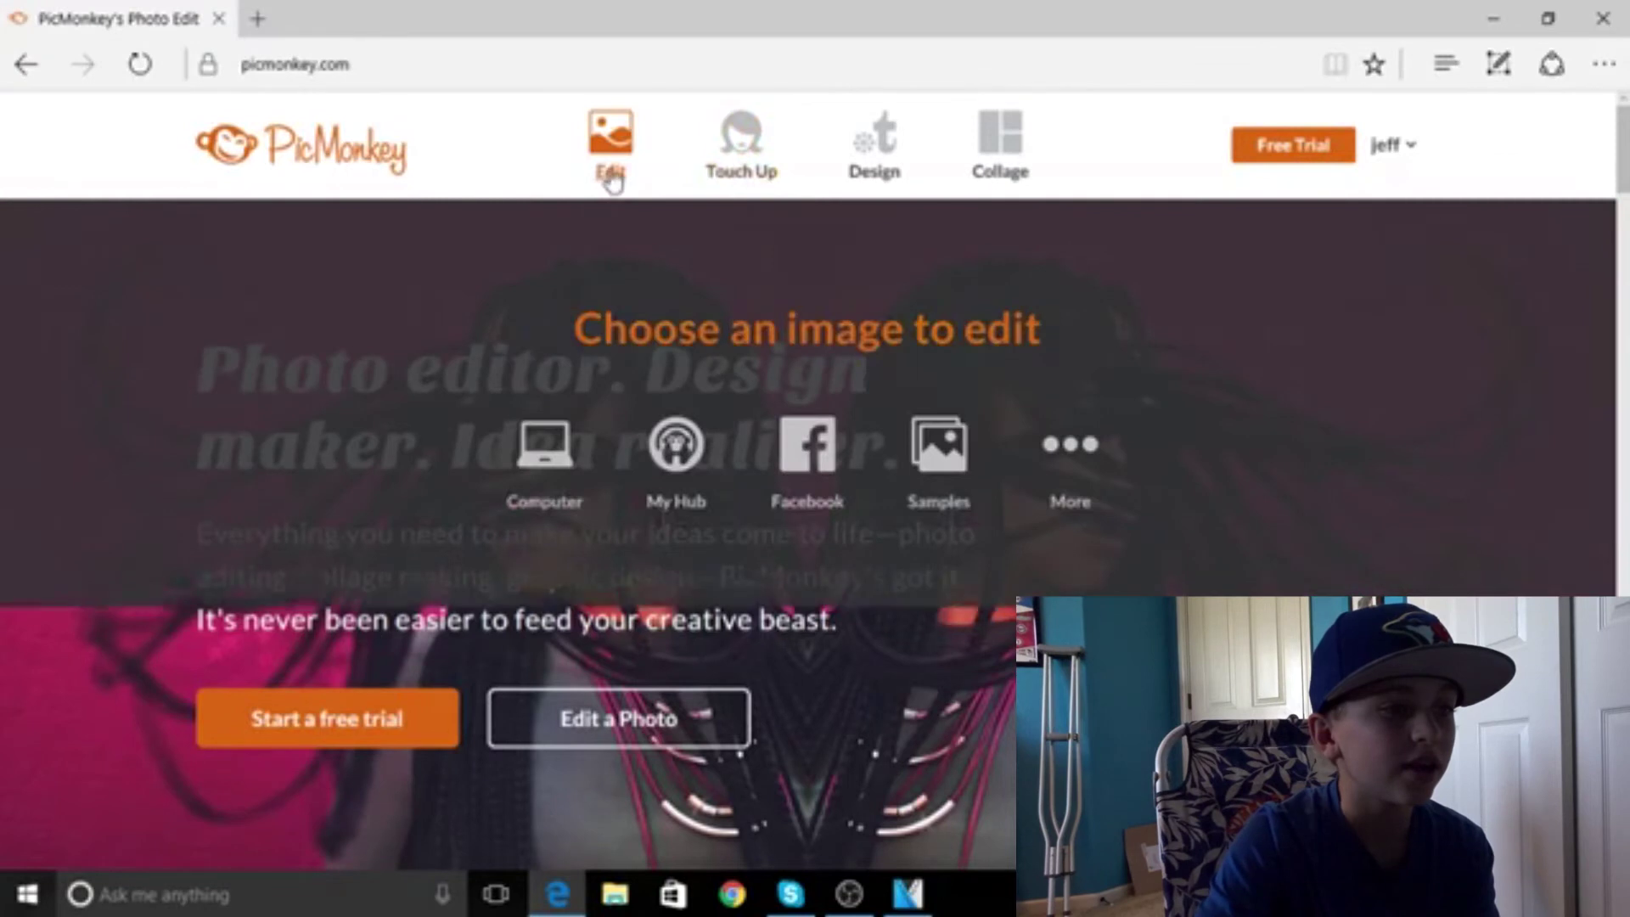
click(611, 175)
scroll(399, 346, down, 15)
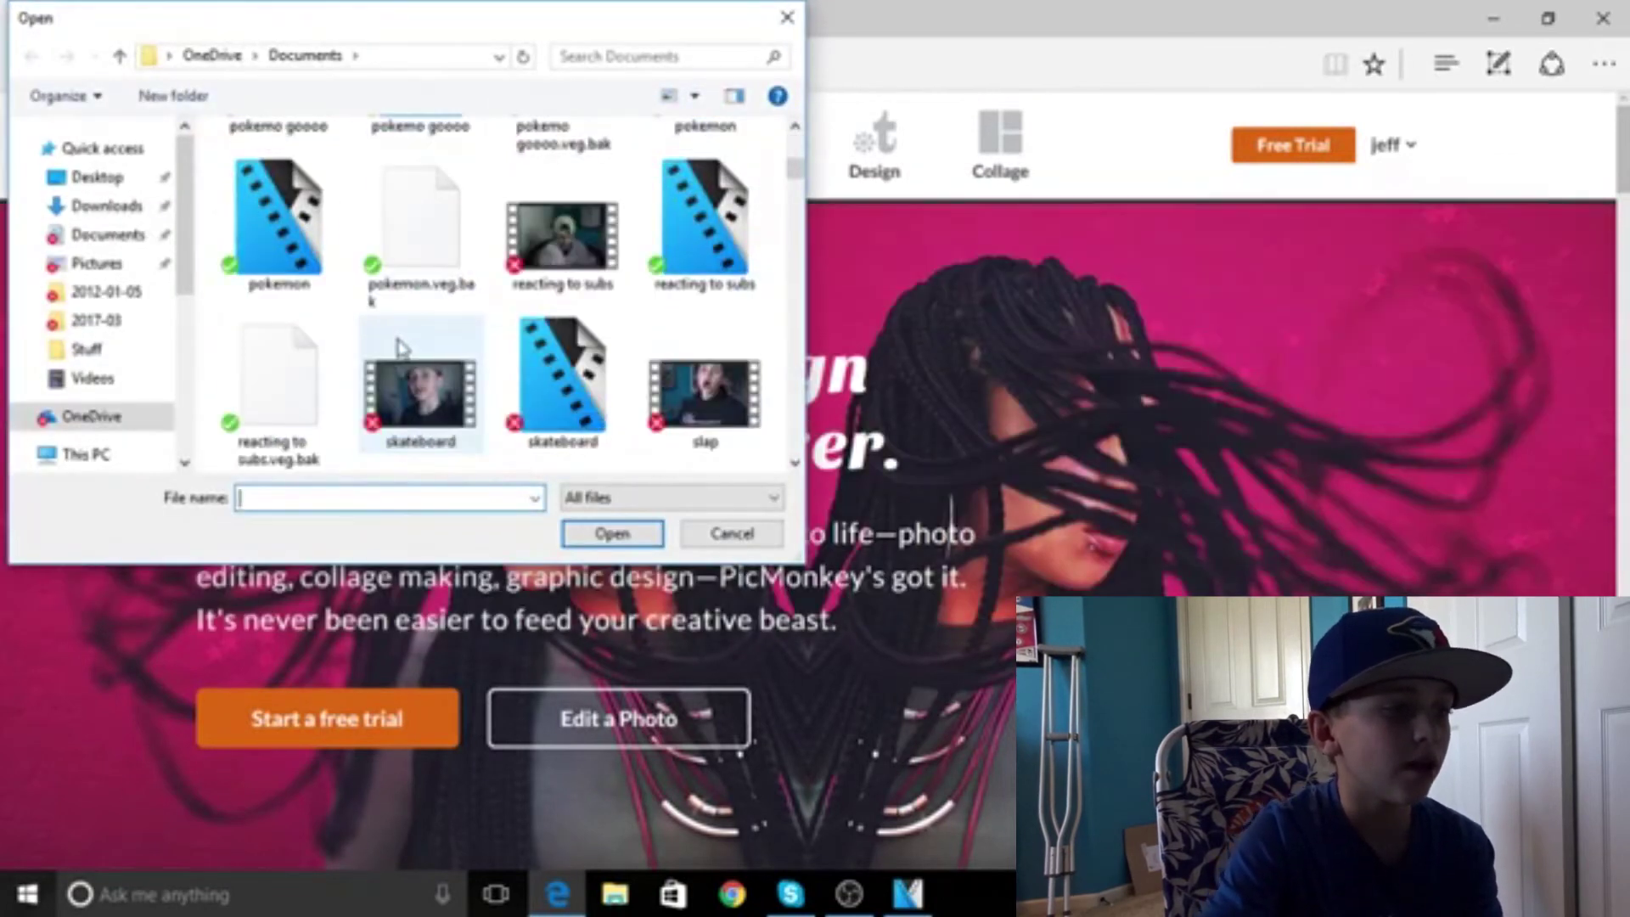
click(116, 270)
scroll(604, 408, down, 5)
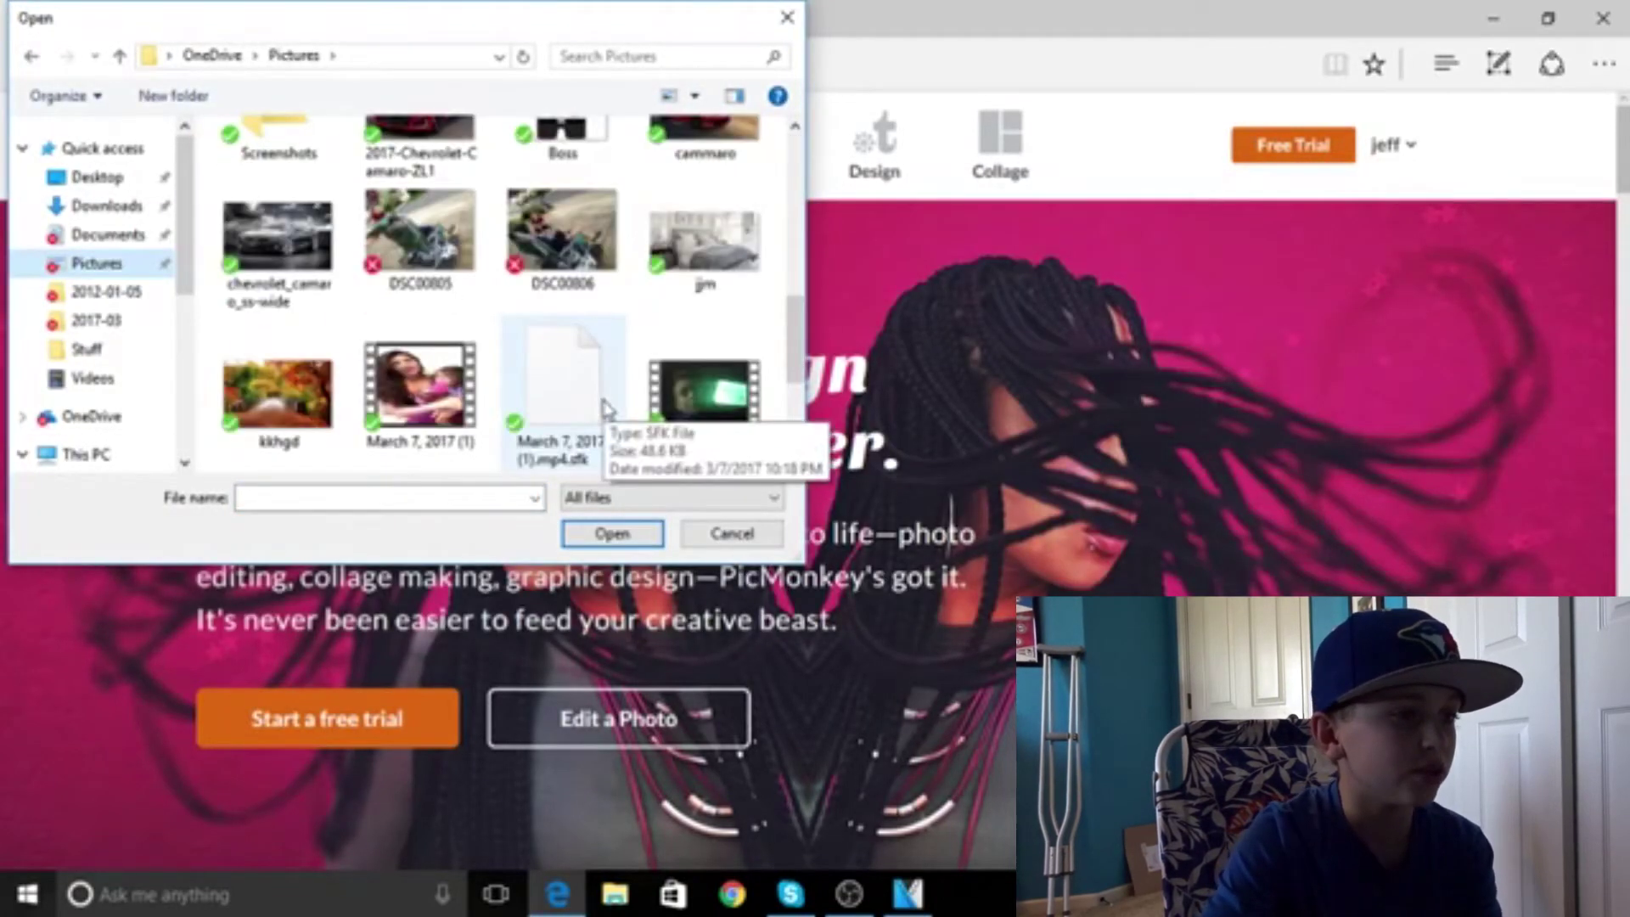
scroll(524, 390, up, 2)
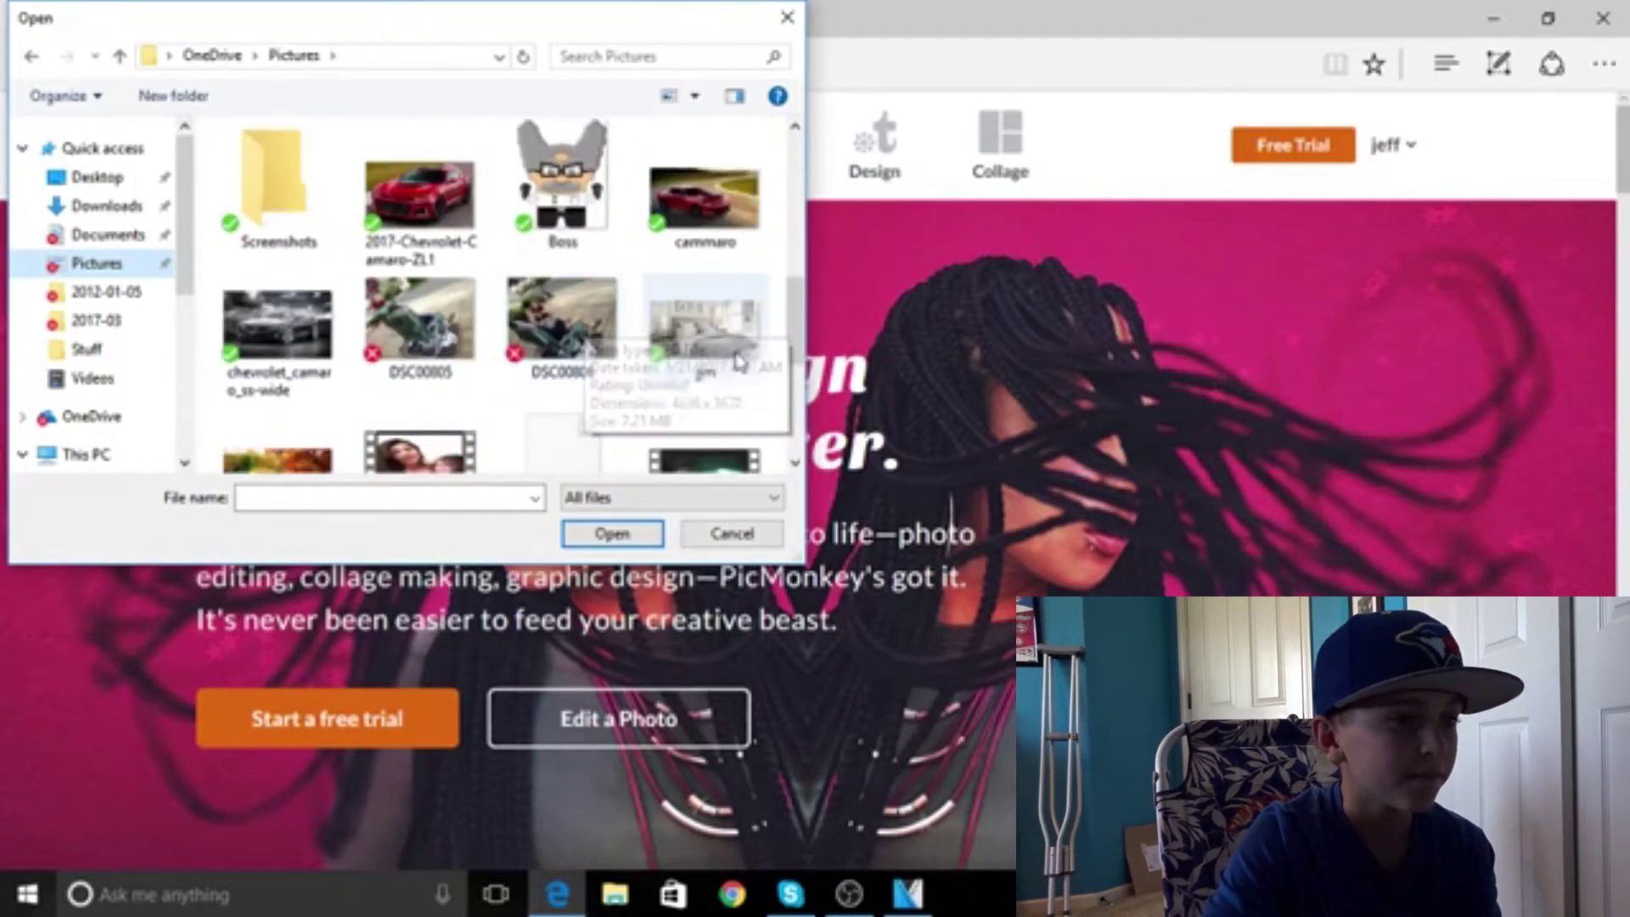
double_click(721, 327)
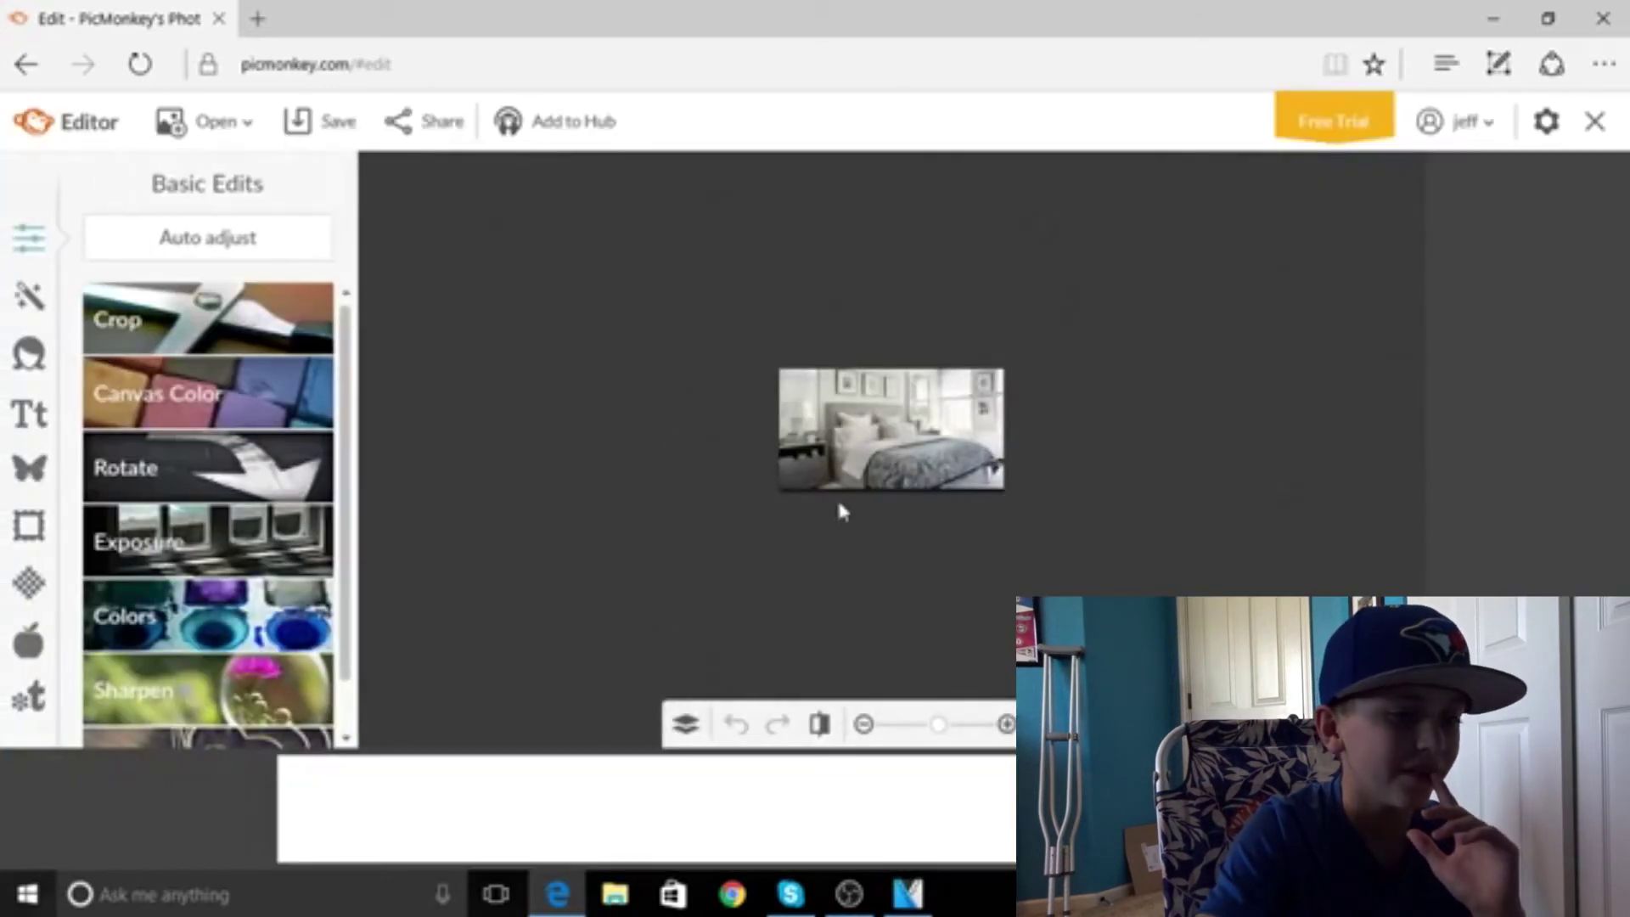
Open the boy-in-cap photo from the 2017-03-22 pictures folder instead
click(208, 124)
click(219, 179)
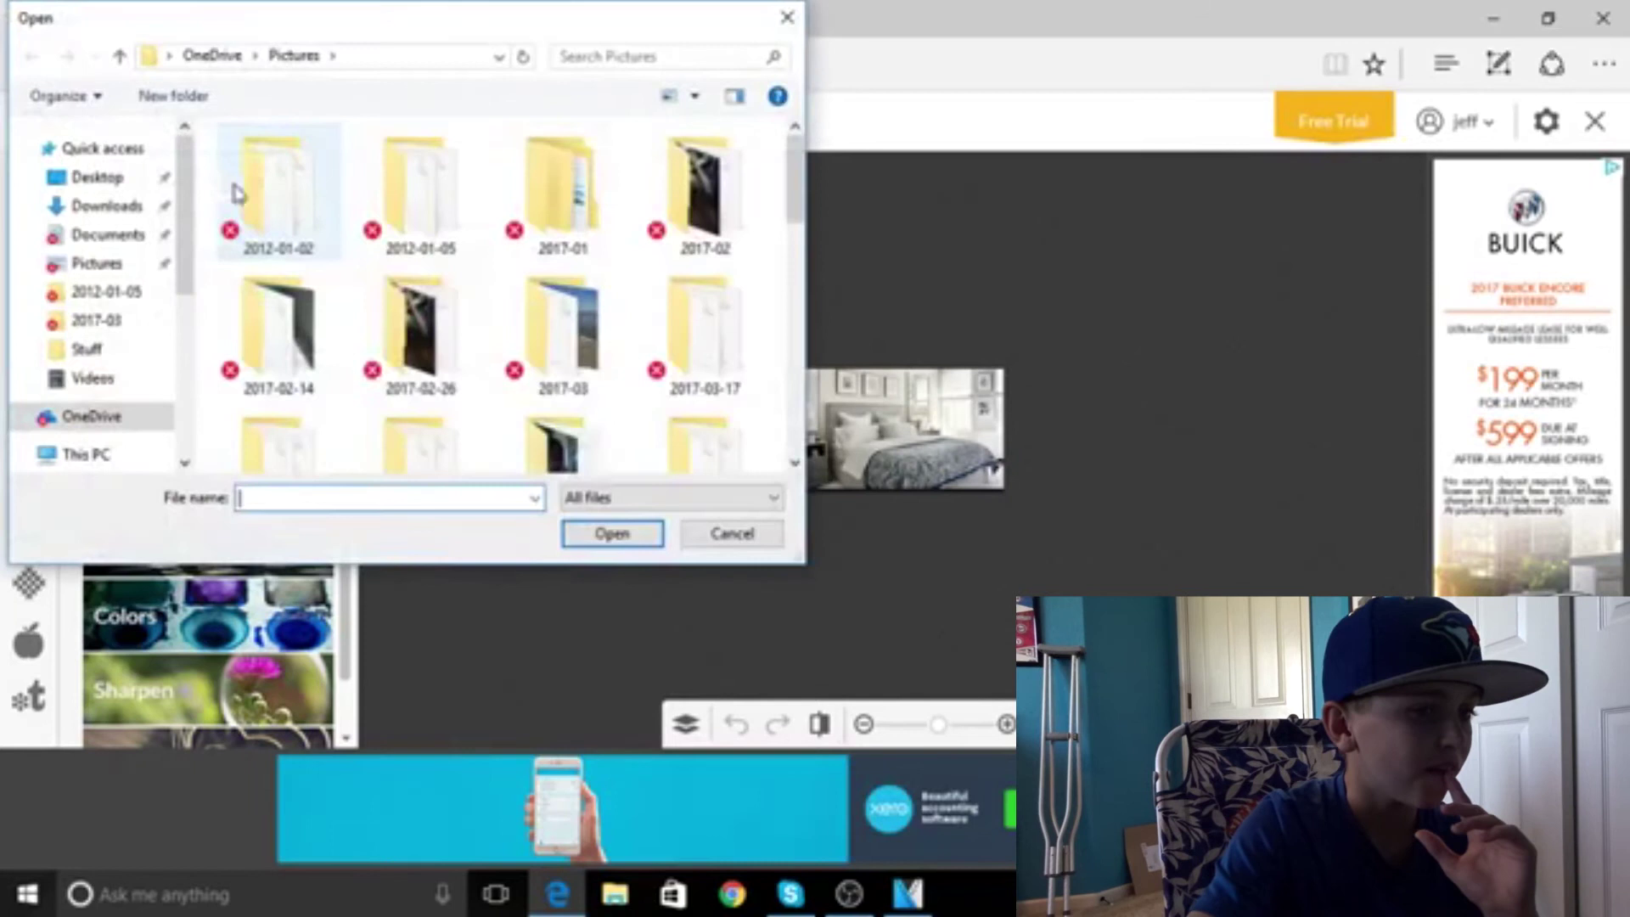
scroll(498, 328, down, 10)
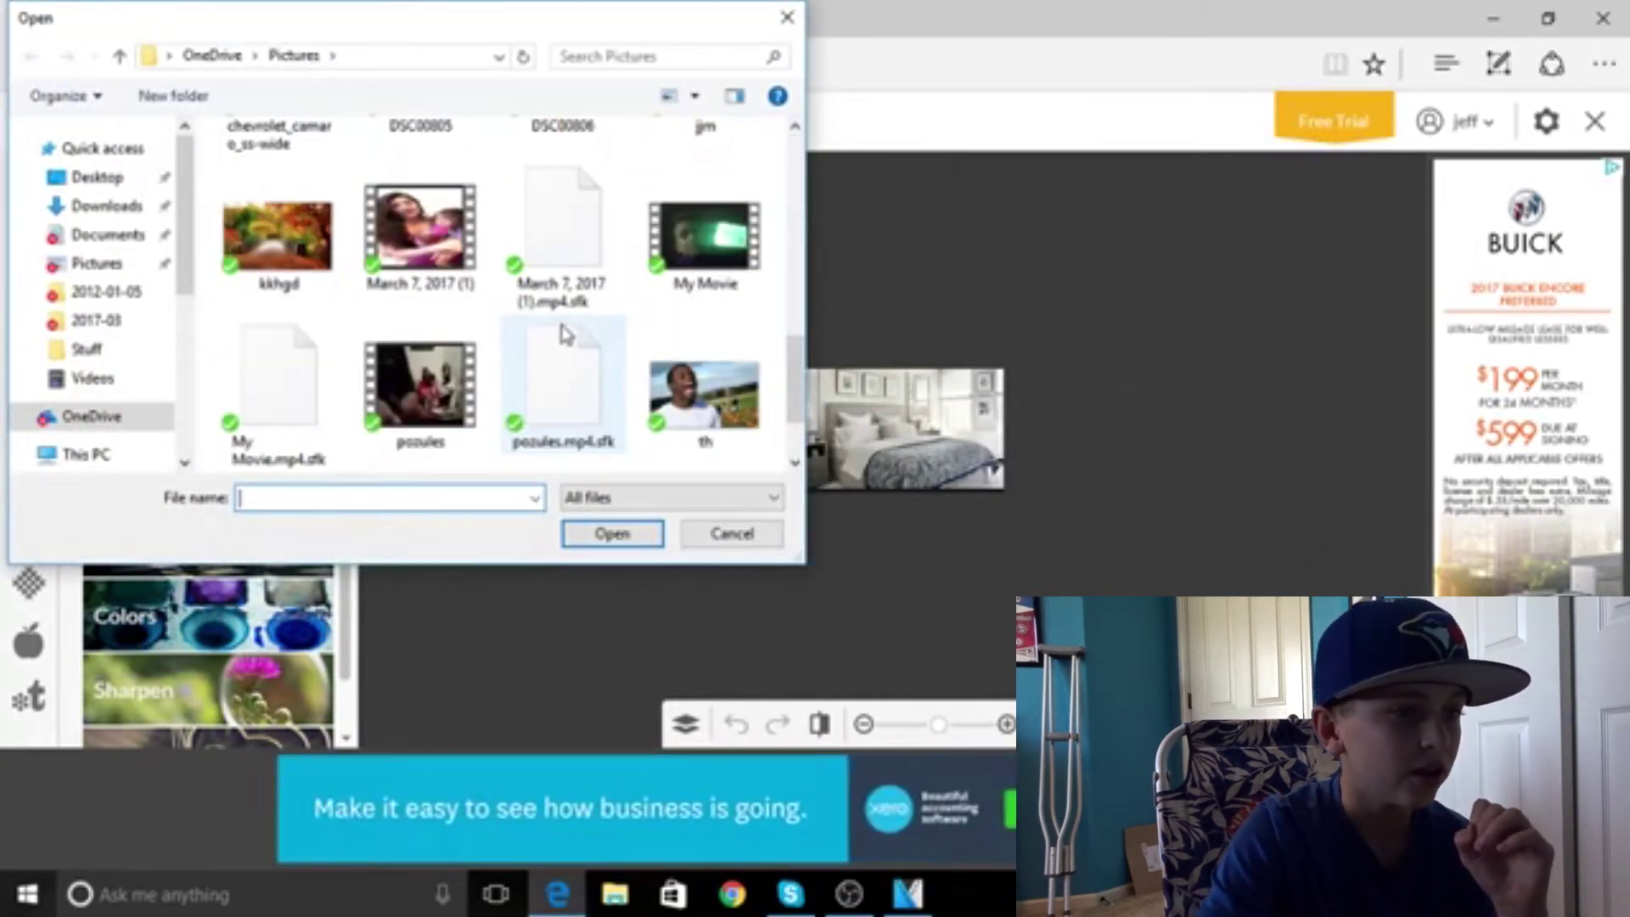
scroll(386, 391, down, 2)
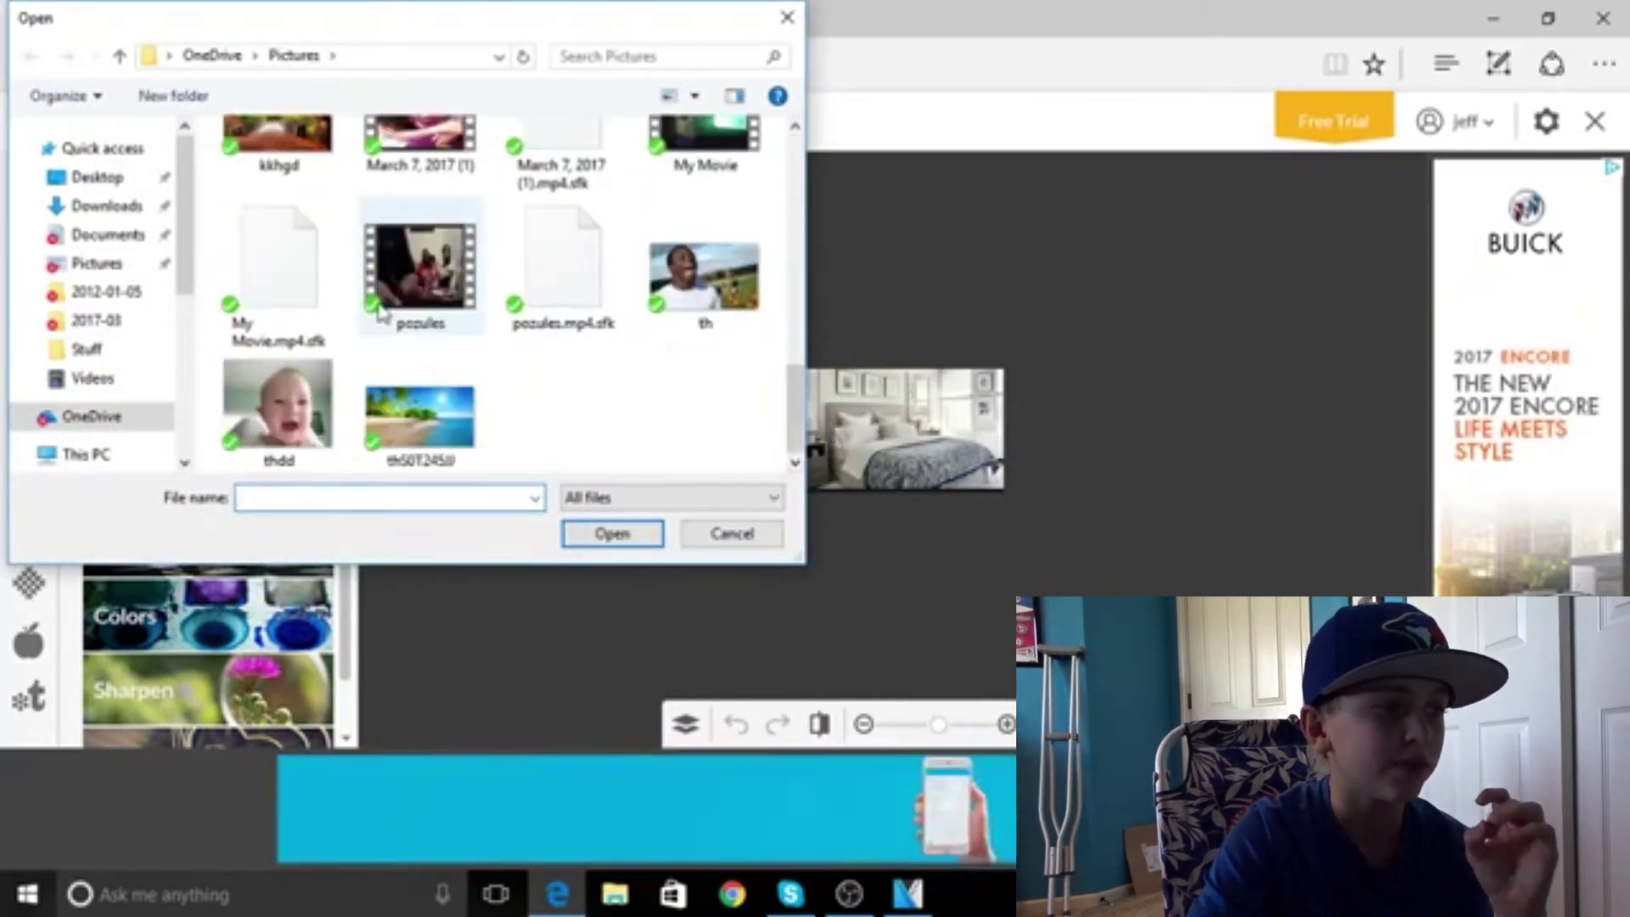
scroll(374, 393, up, 12)
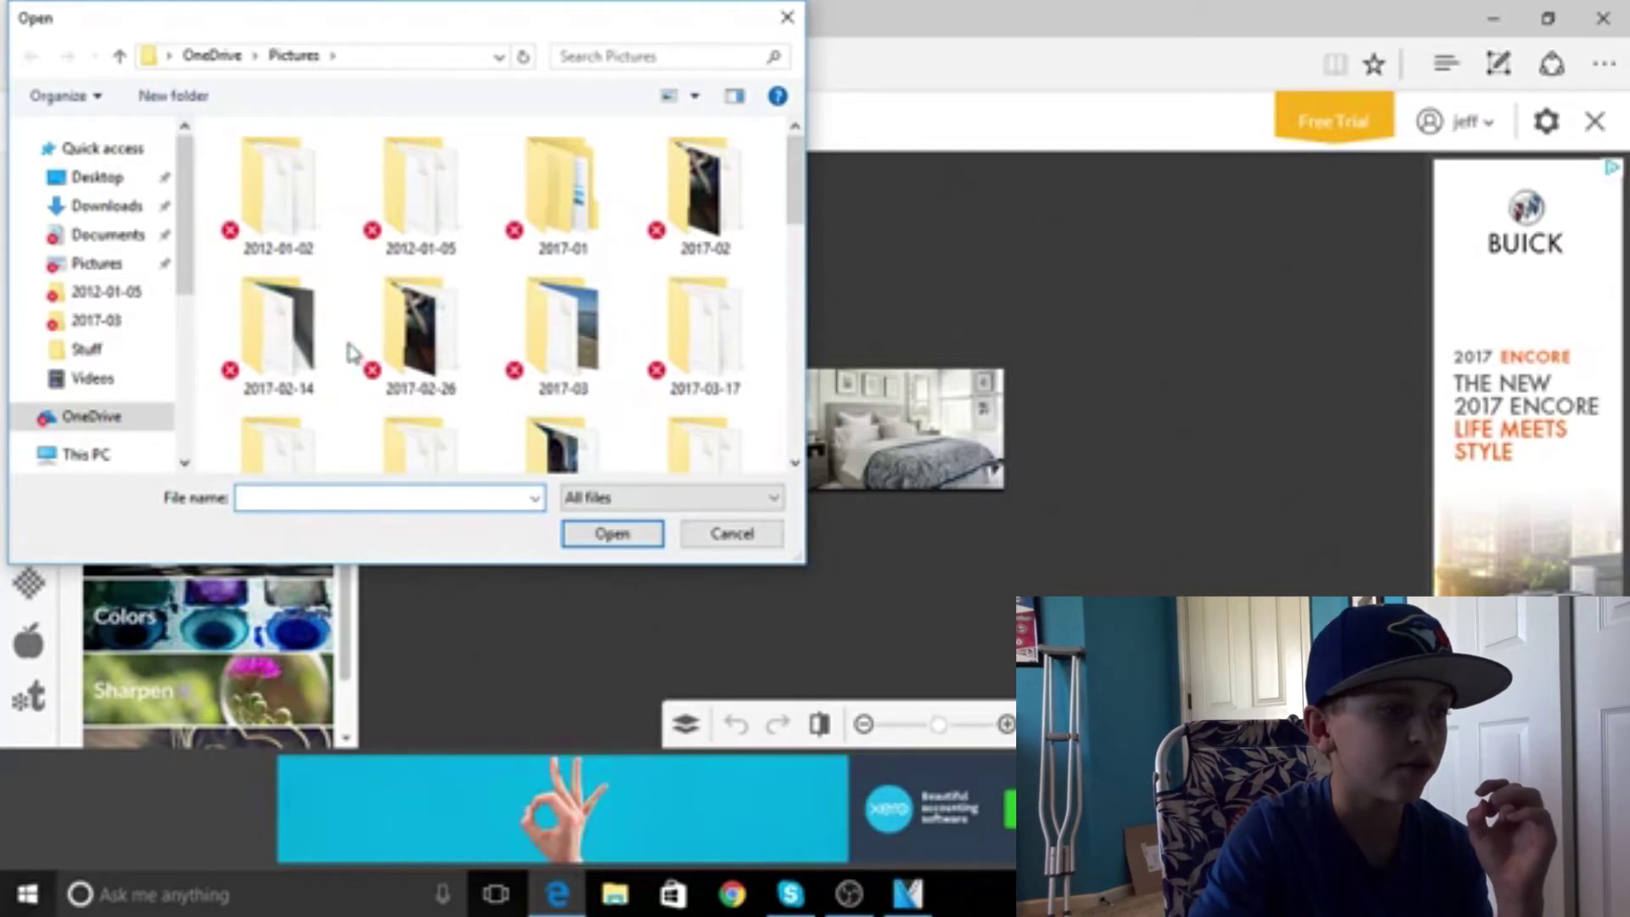
double_click(281, 223)
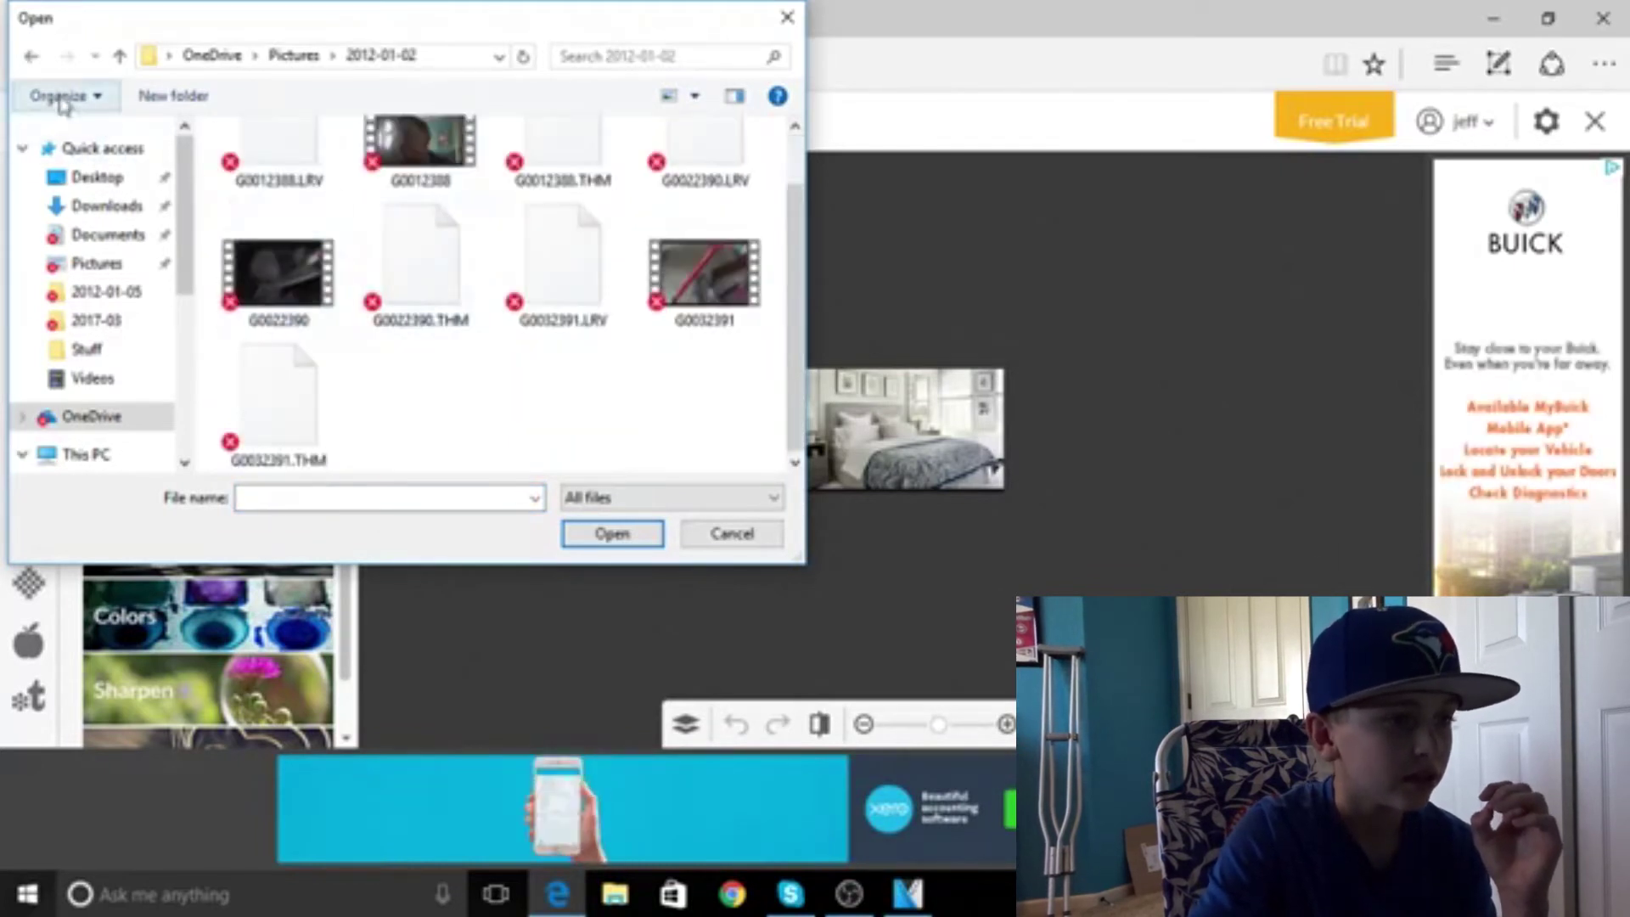
click(32, 55)
scroll(448, 353, down, 3)
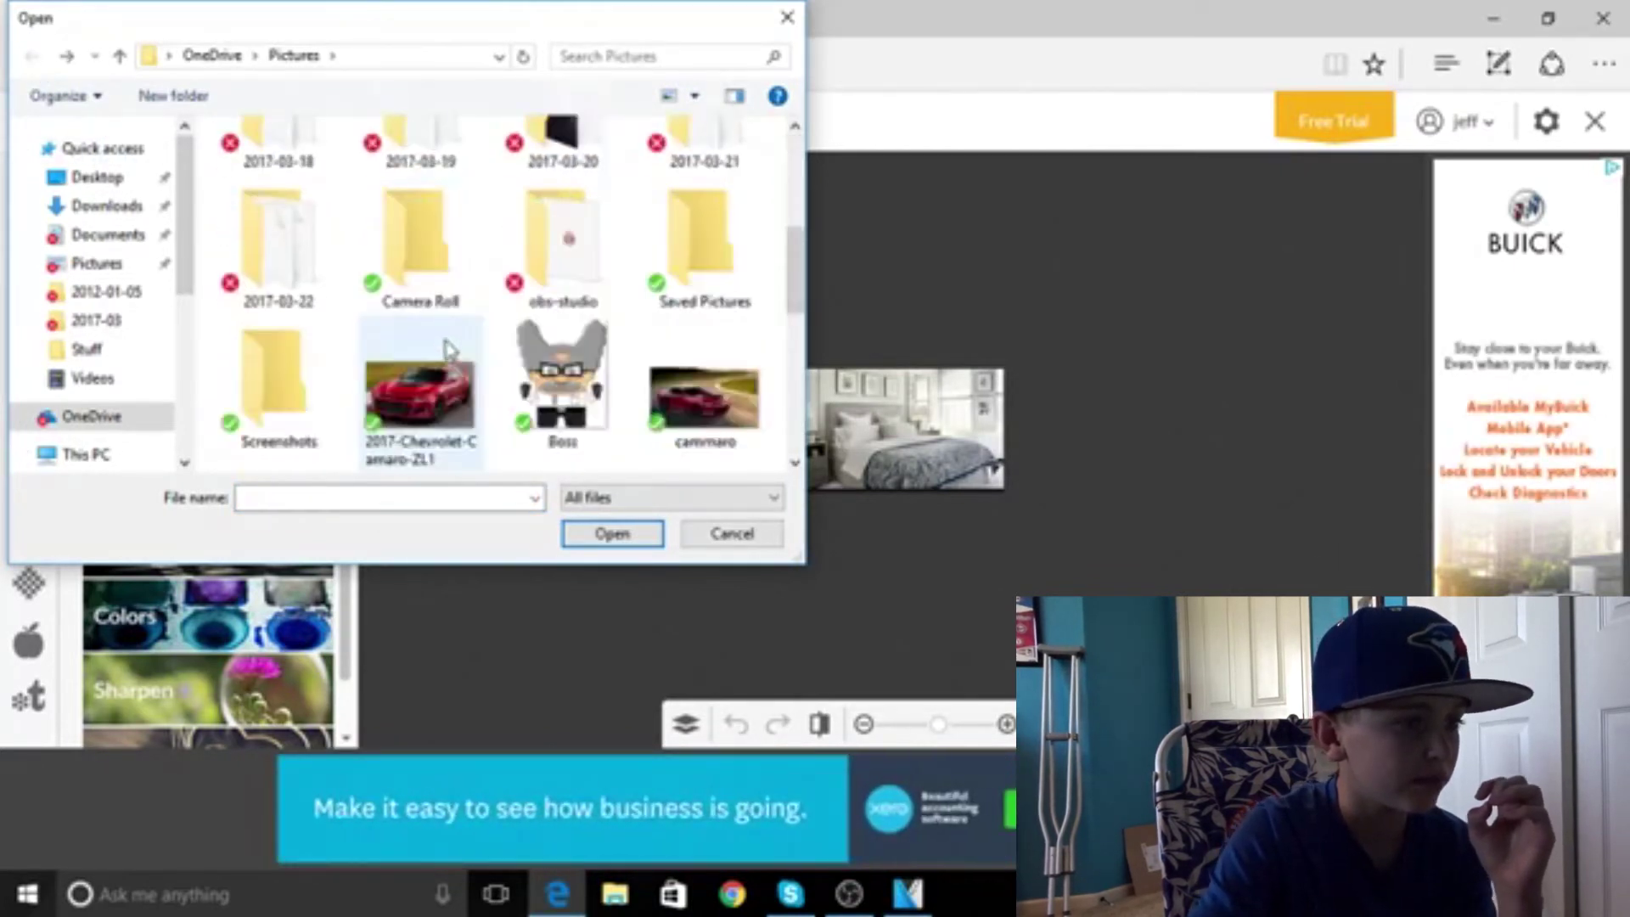
double_click(273, 353)
double_click(294, 206)
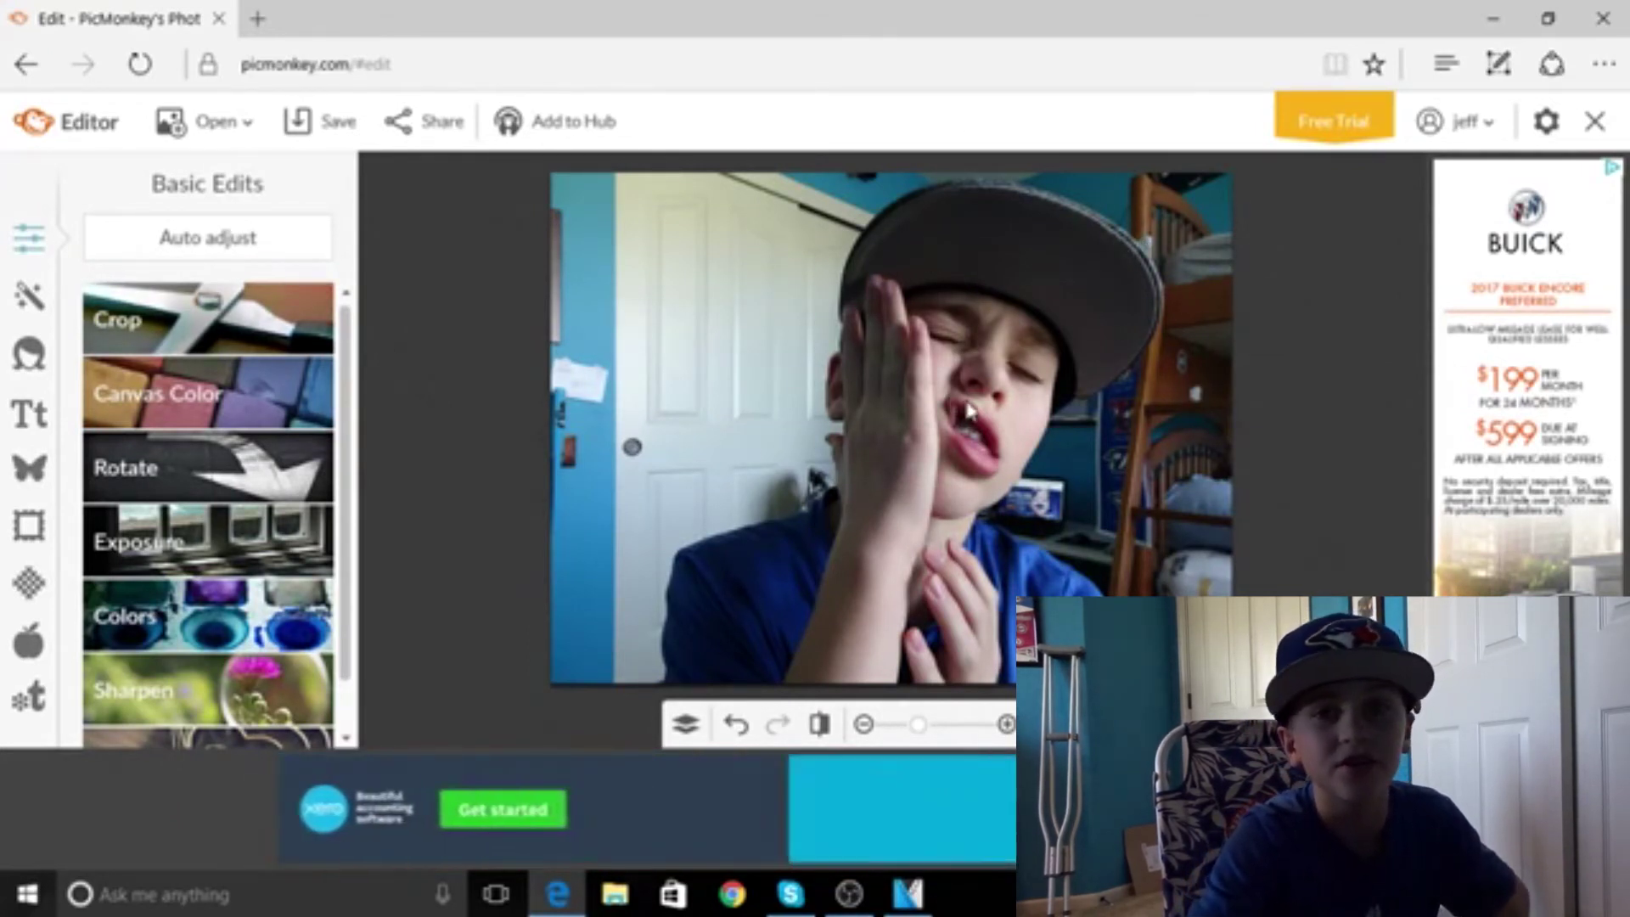
Crop the boy photo to 3128 × 1912 by stretching all four crop edges, then apply
click(314, 308)
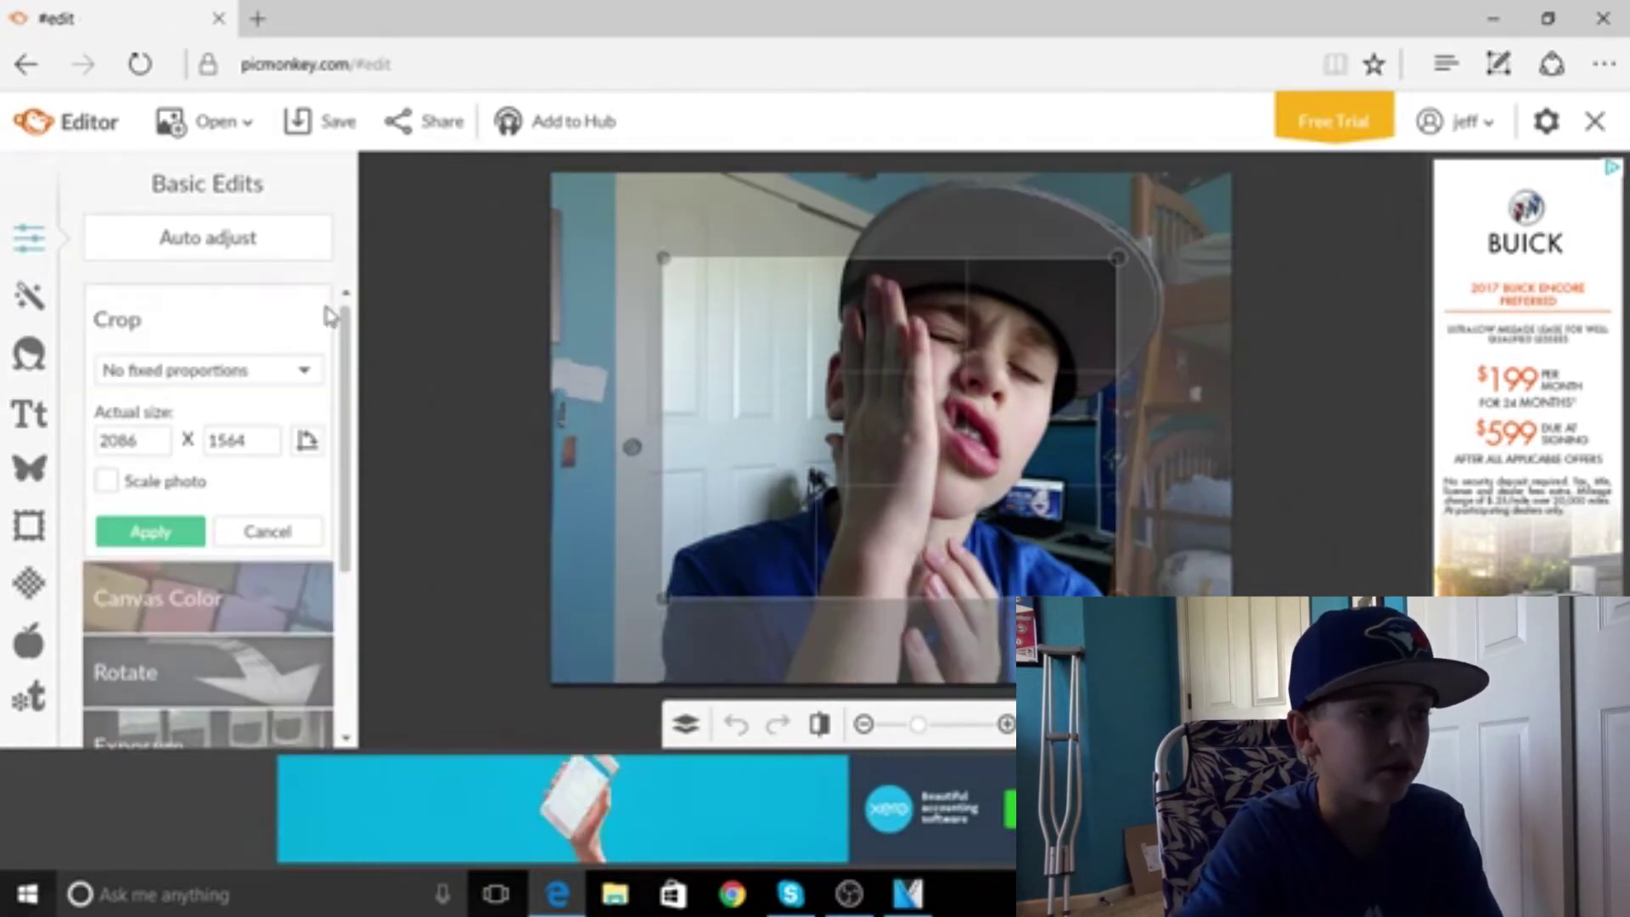
drag(665, 362, 550, 365)
drag(1115, 392, 1232, 390)
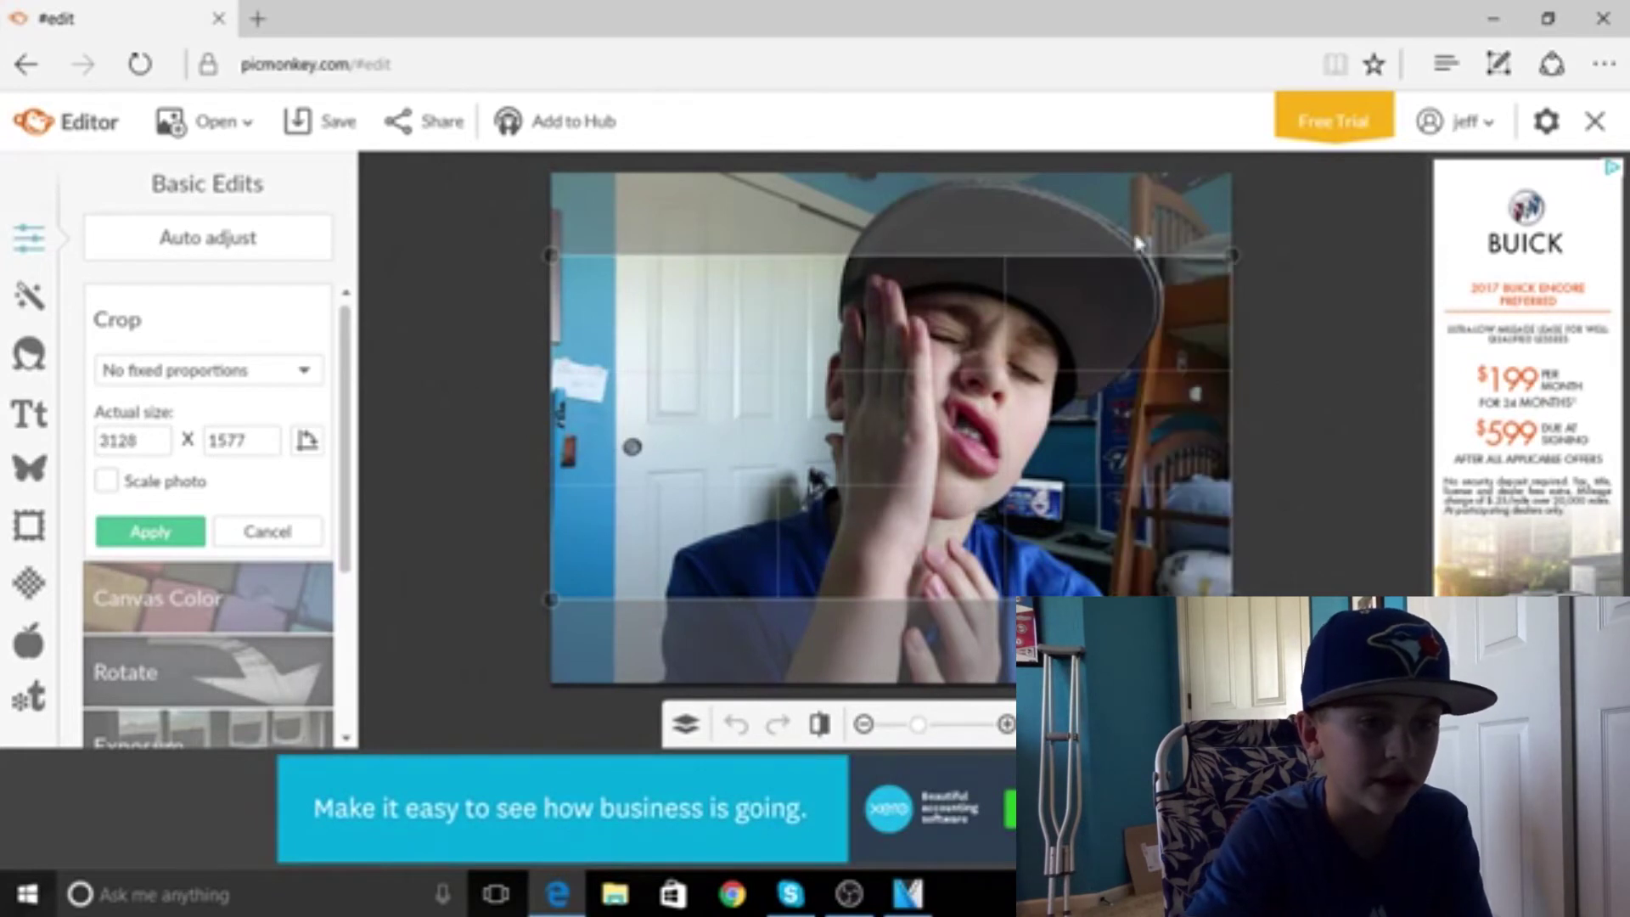
drag(1105, 248, 1105, 233)
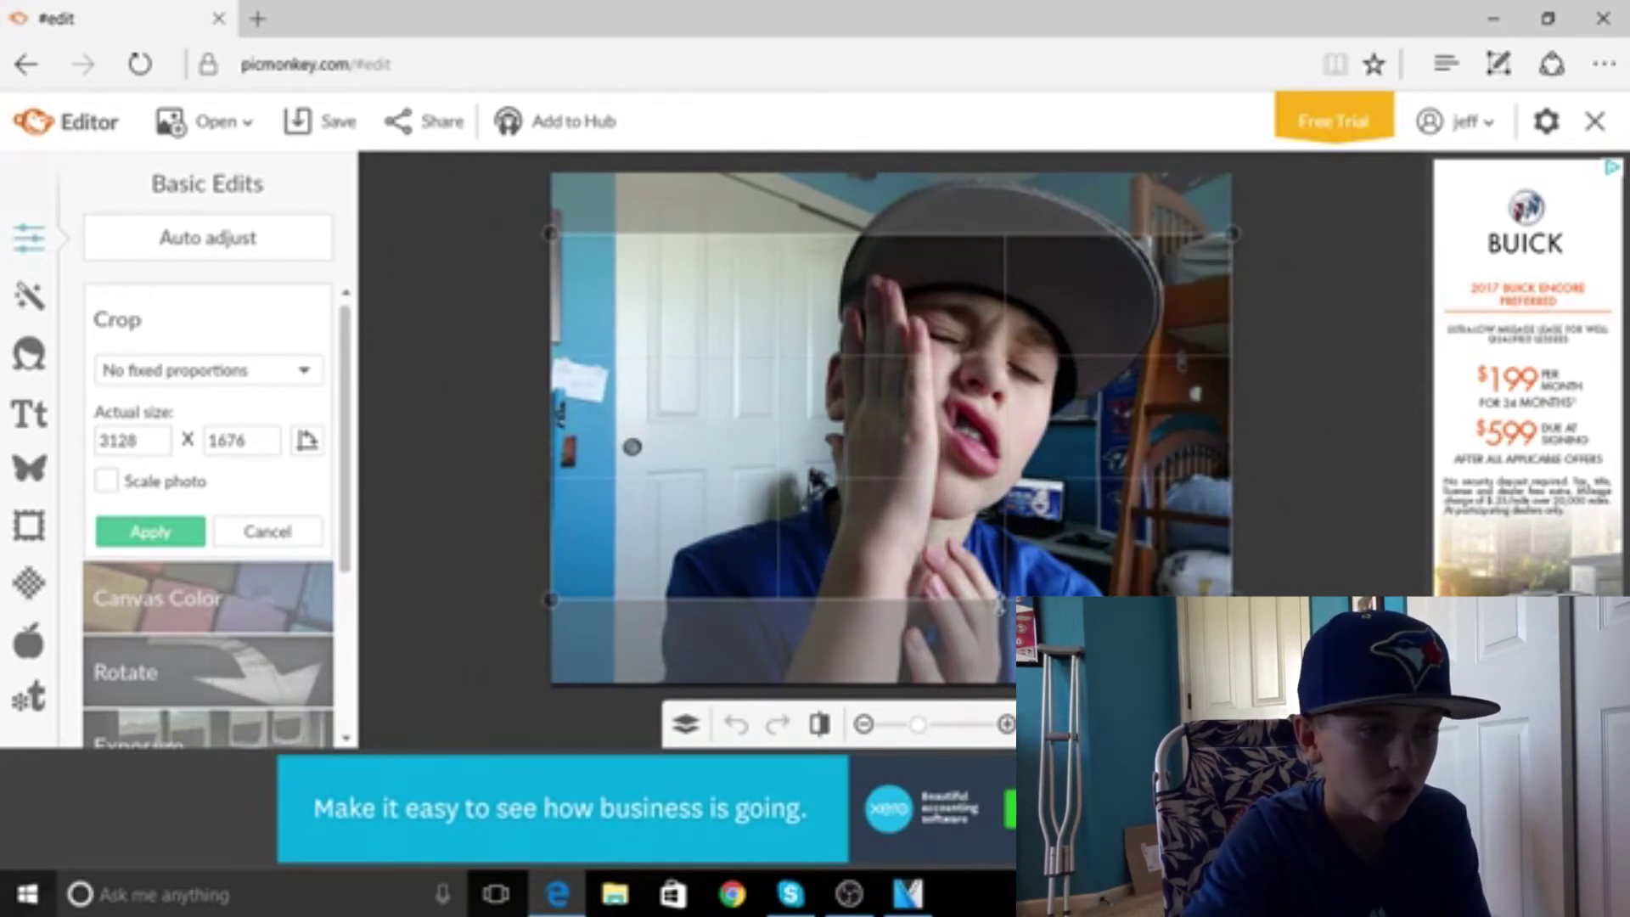
drag(999, 604, 998, 654)
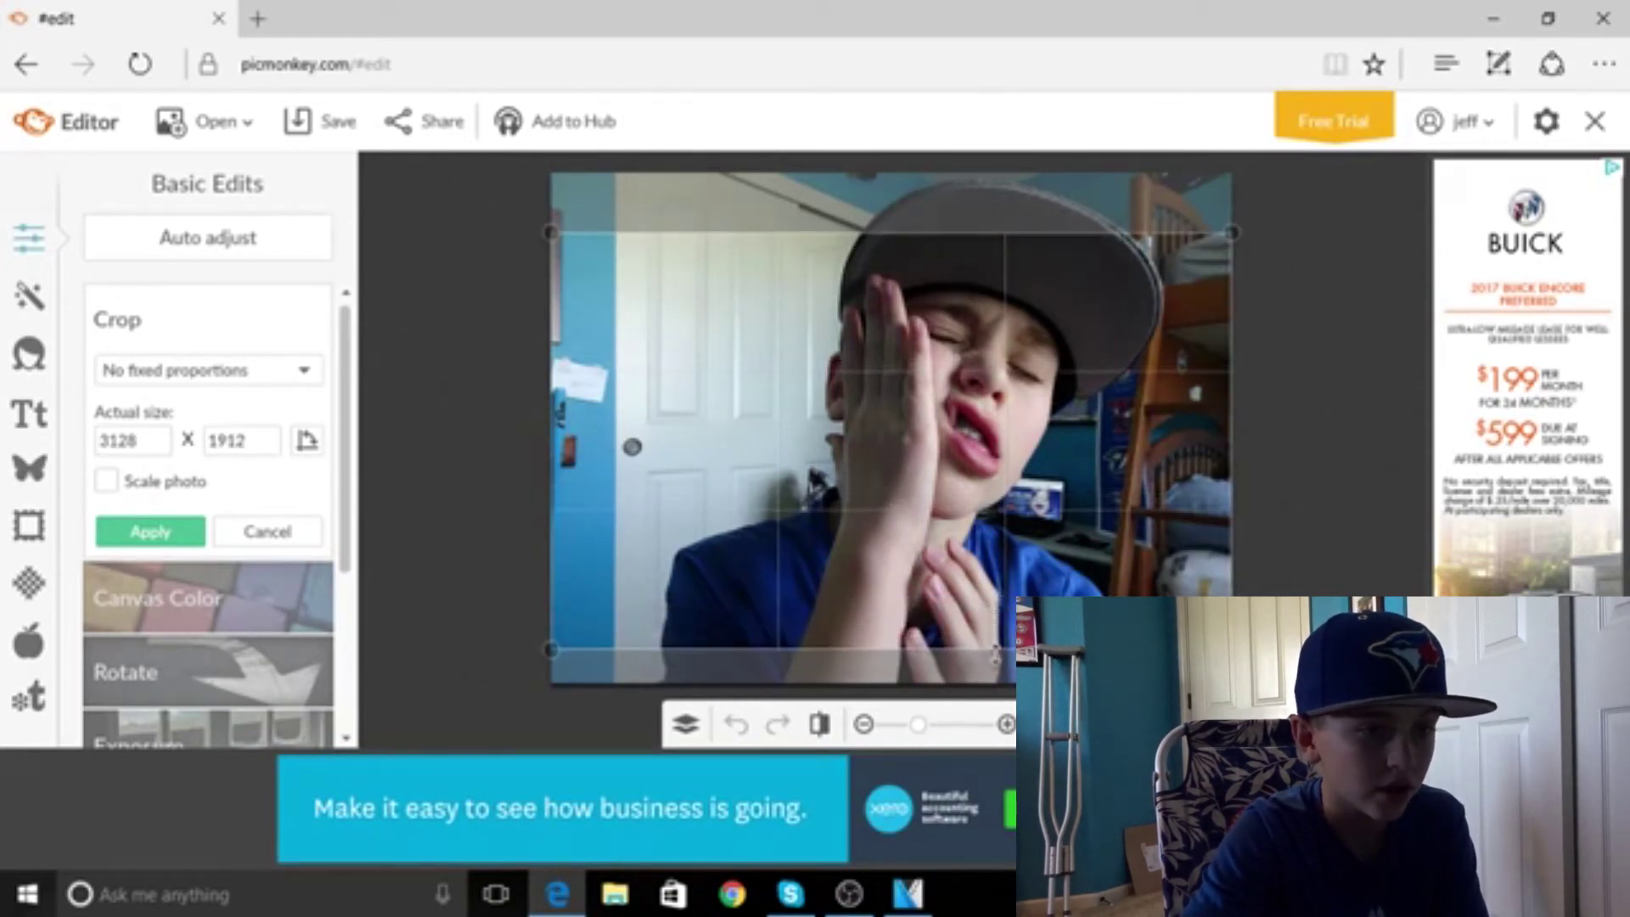
click(127, 535)
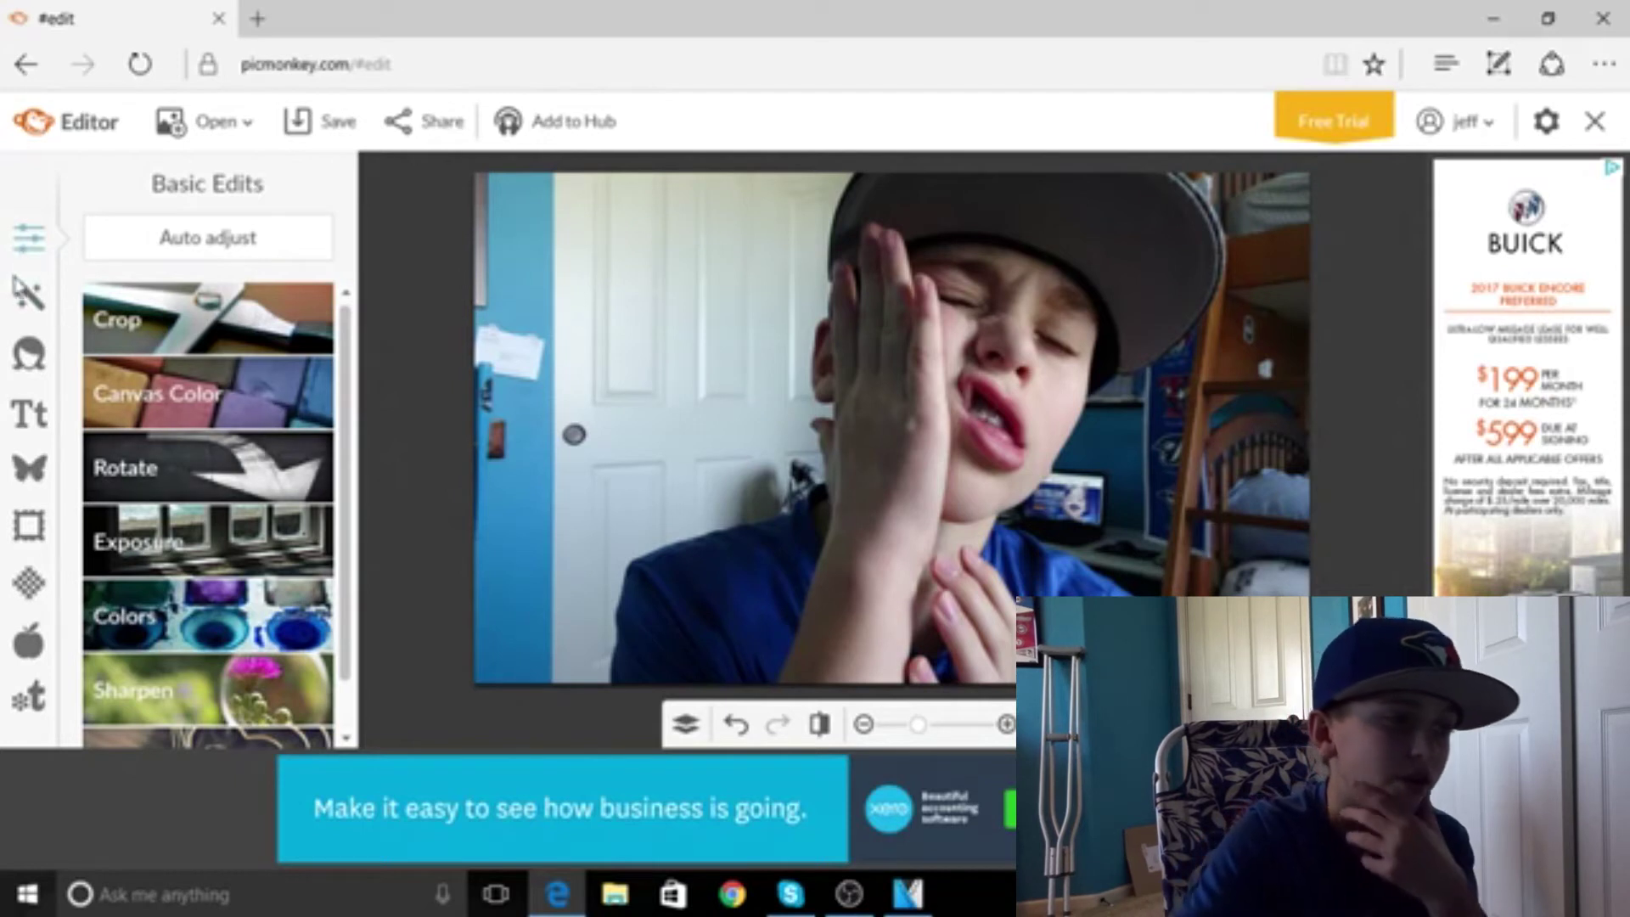
Add the Dark Edges vignette at 100% intensity and size 100
click(26, 299)
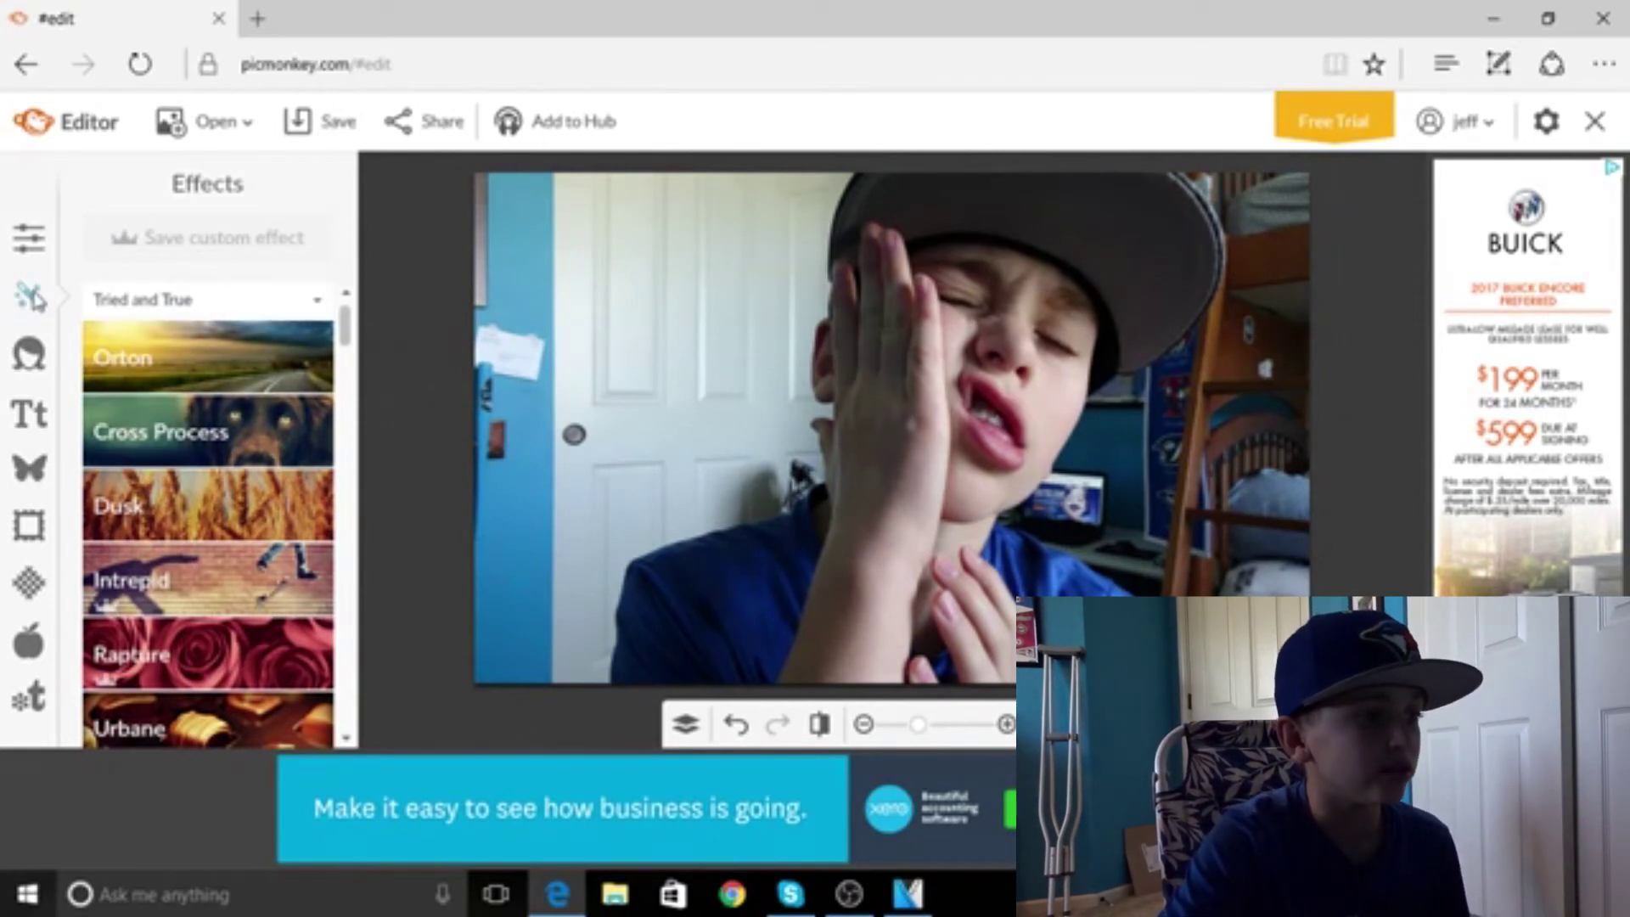
scroll(222, 407, down, 5)
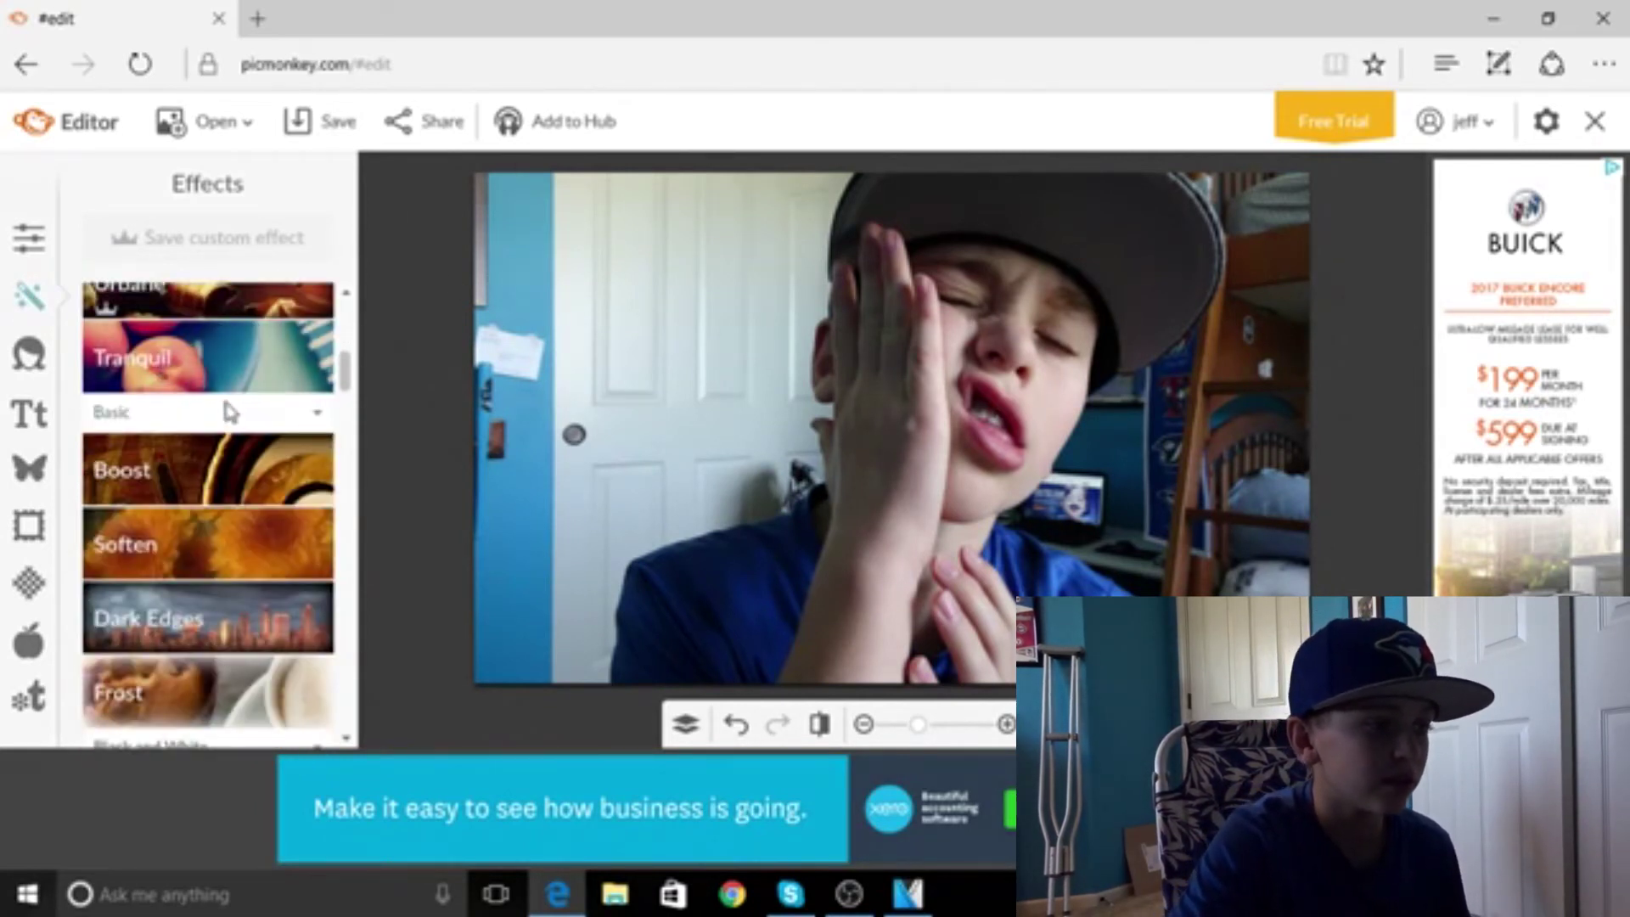
scroll(226, 462, down, 2)
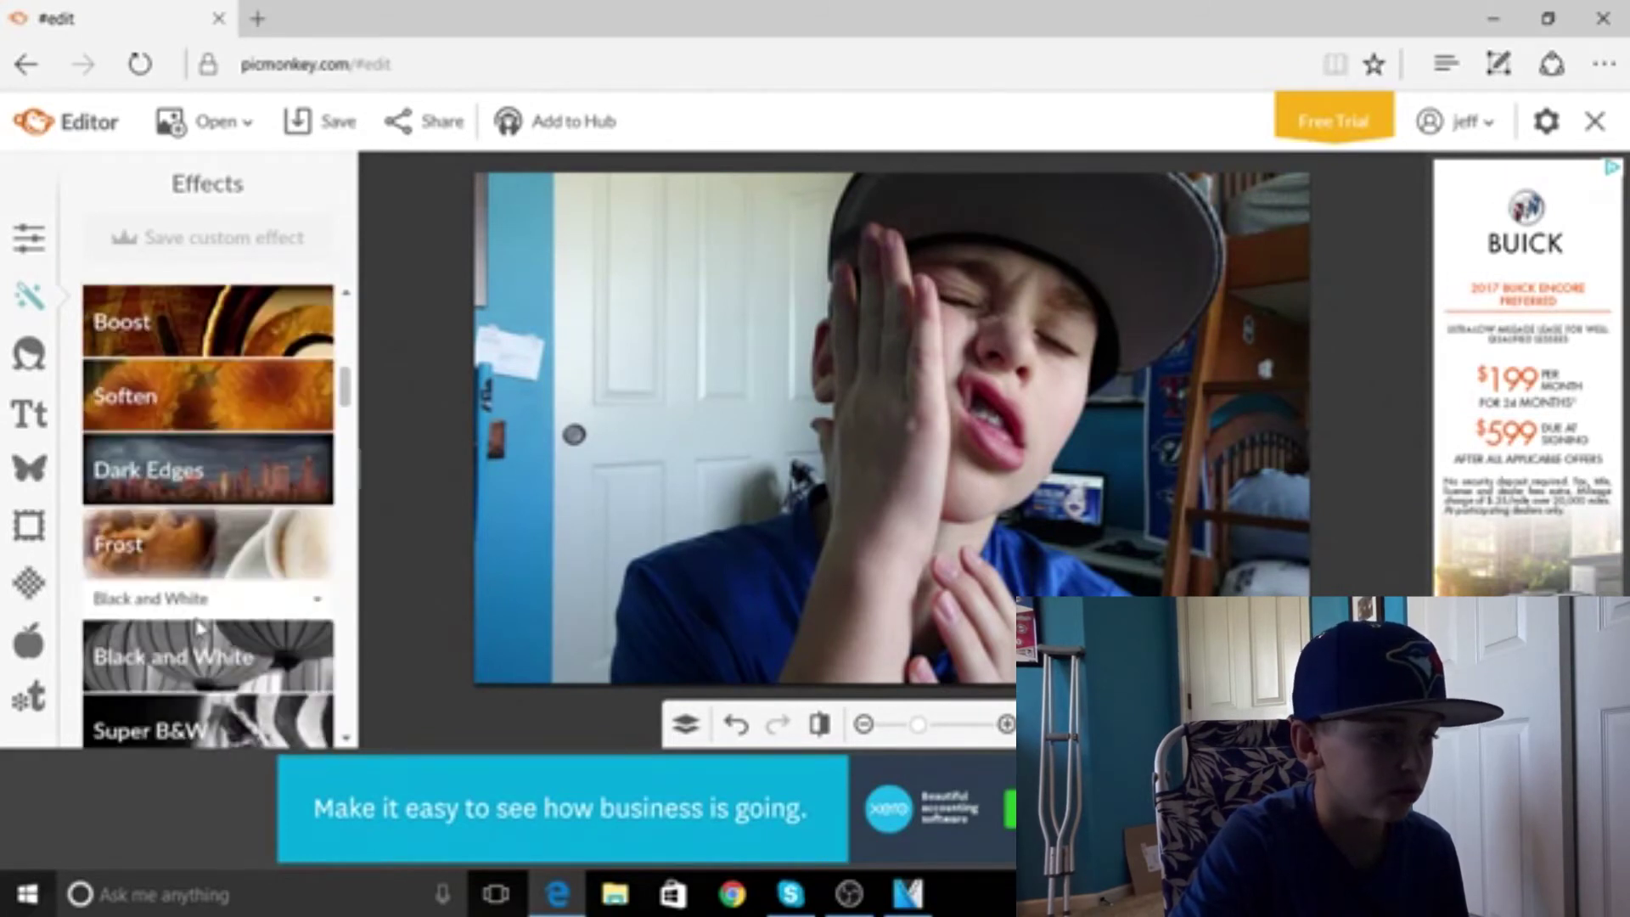
click(222, 462)
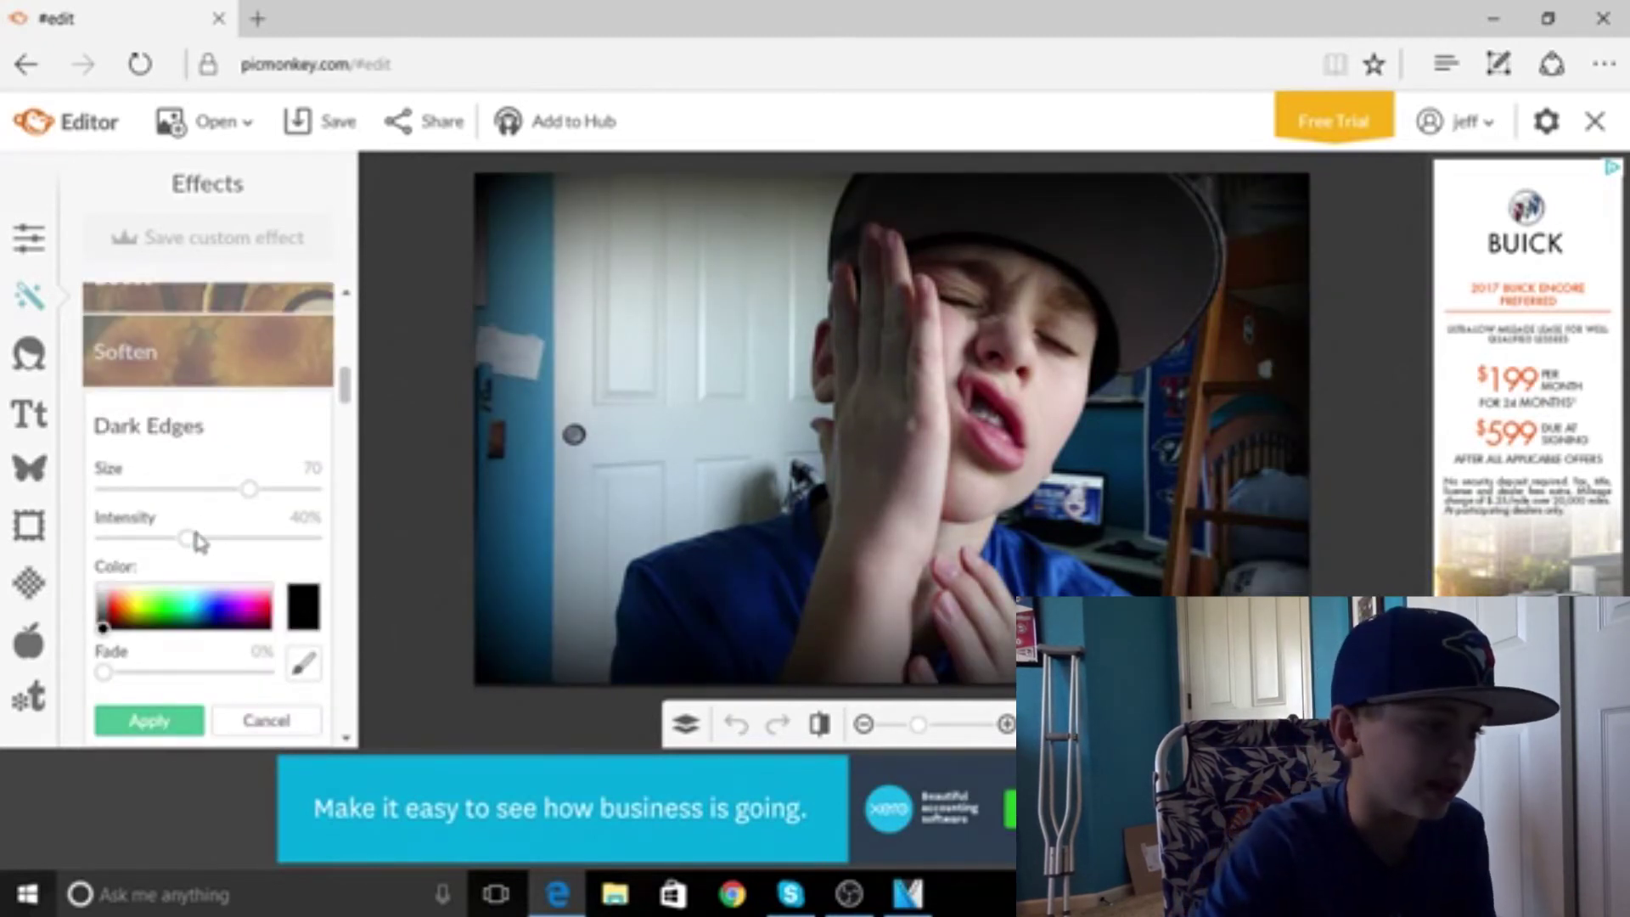
drag(258, 548, 392, 528)
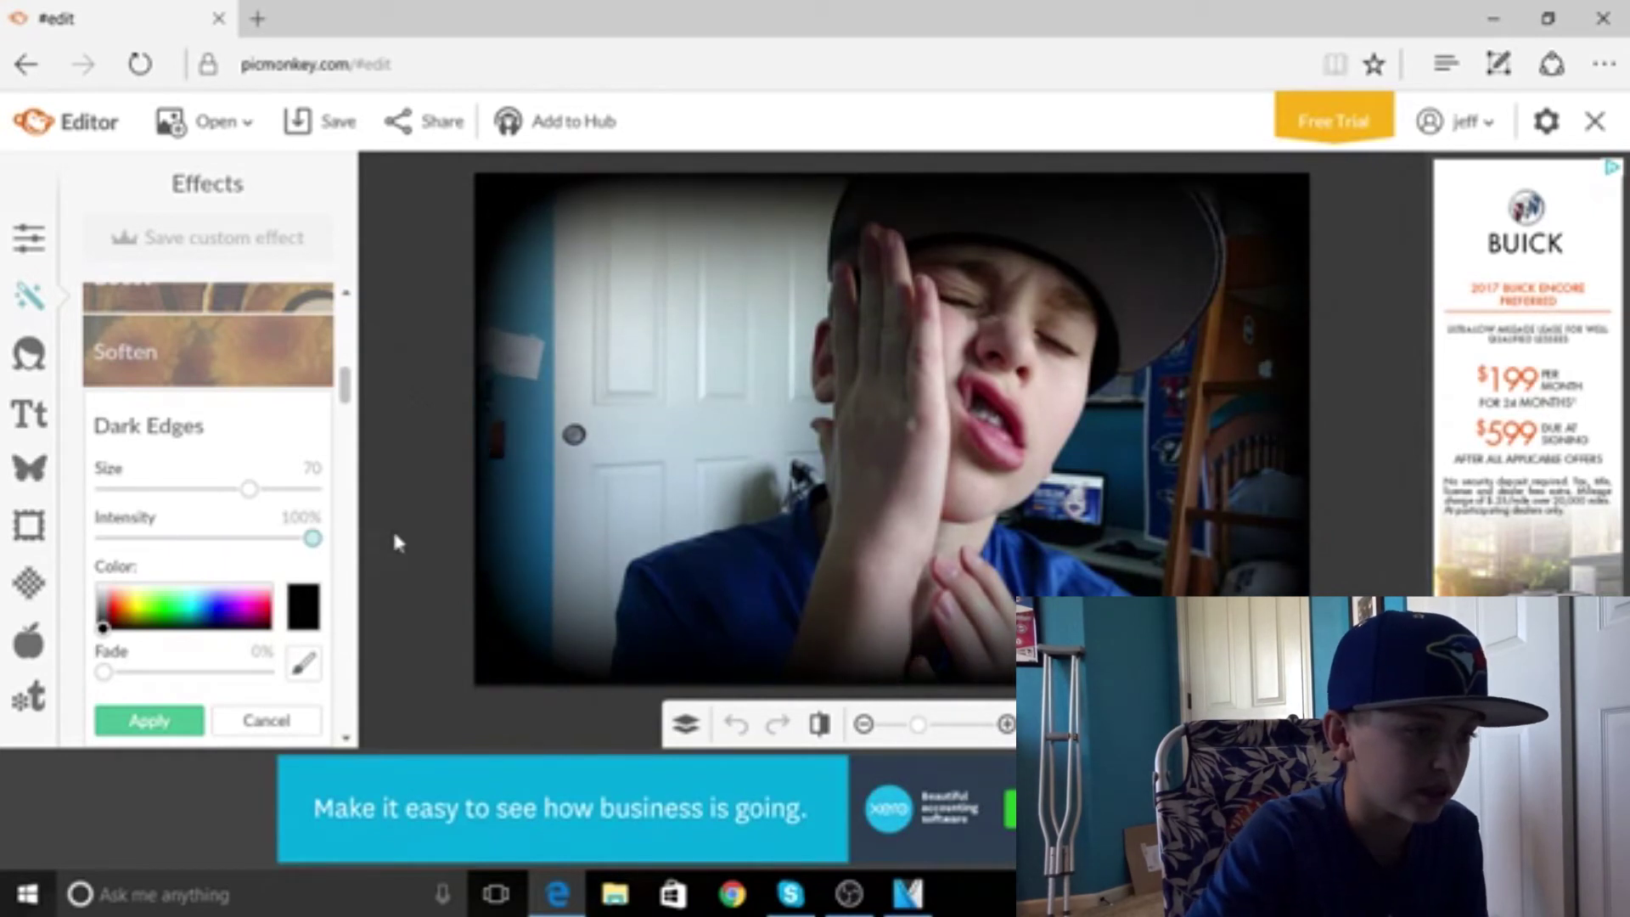
drag(271, 492, 344, 494)
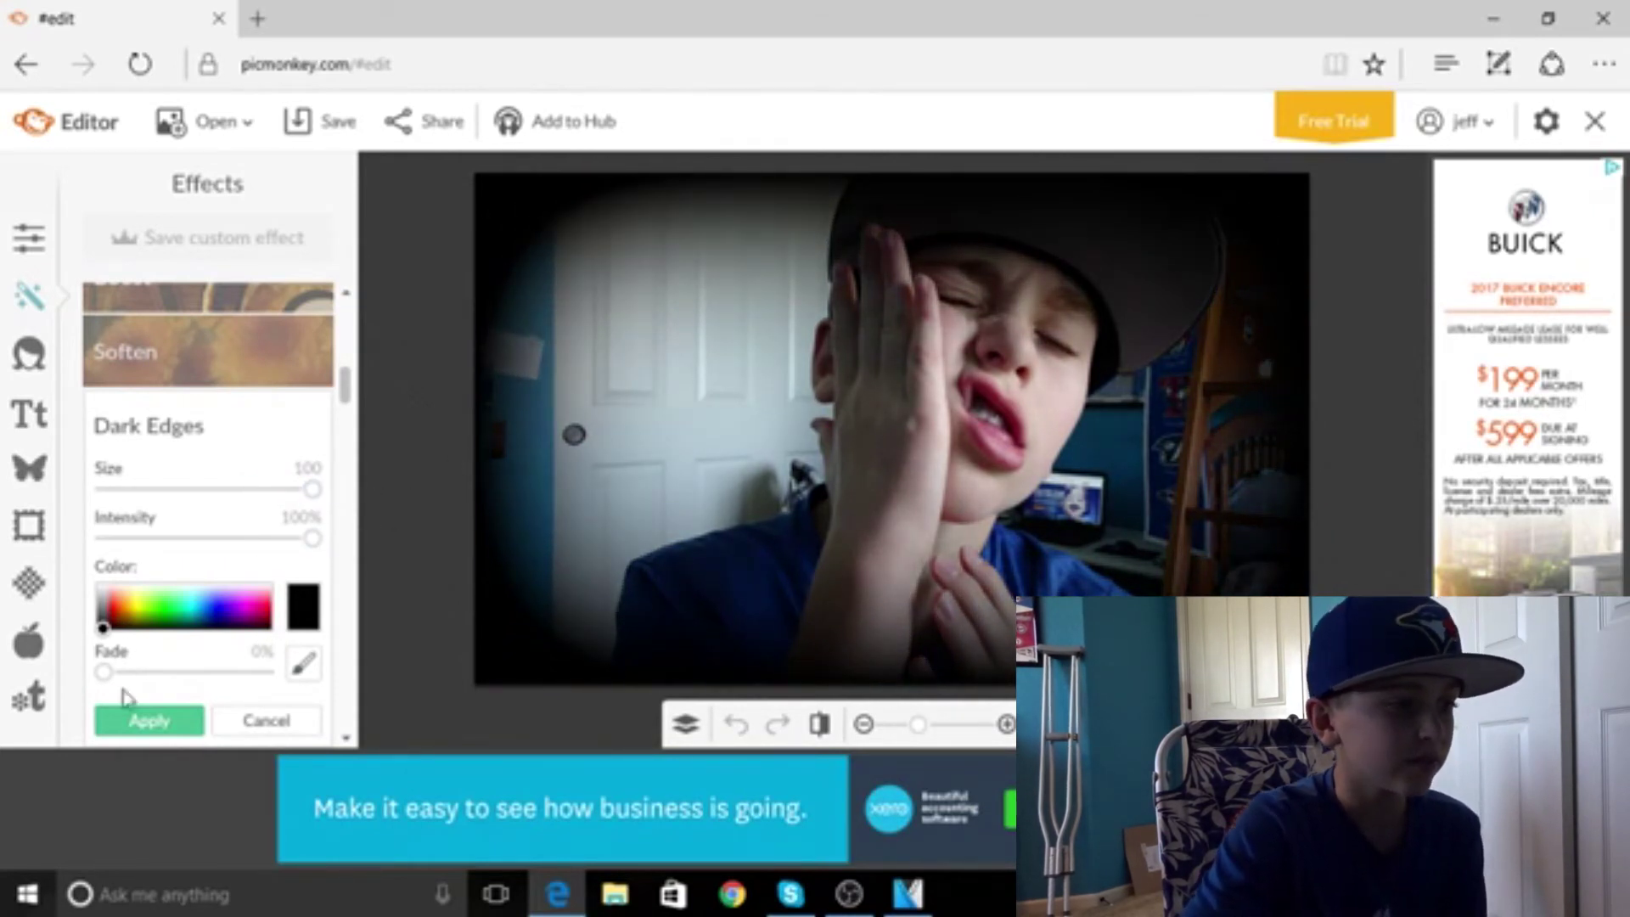
click(304, 665)
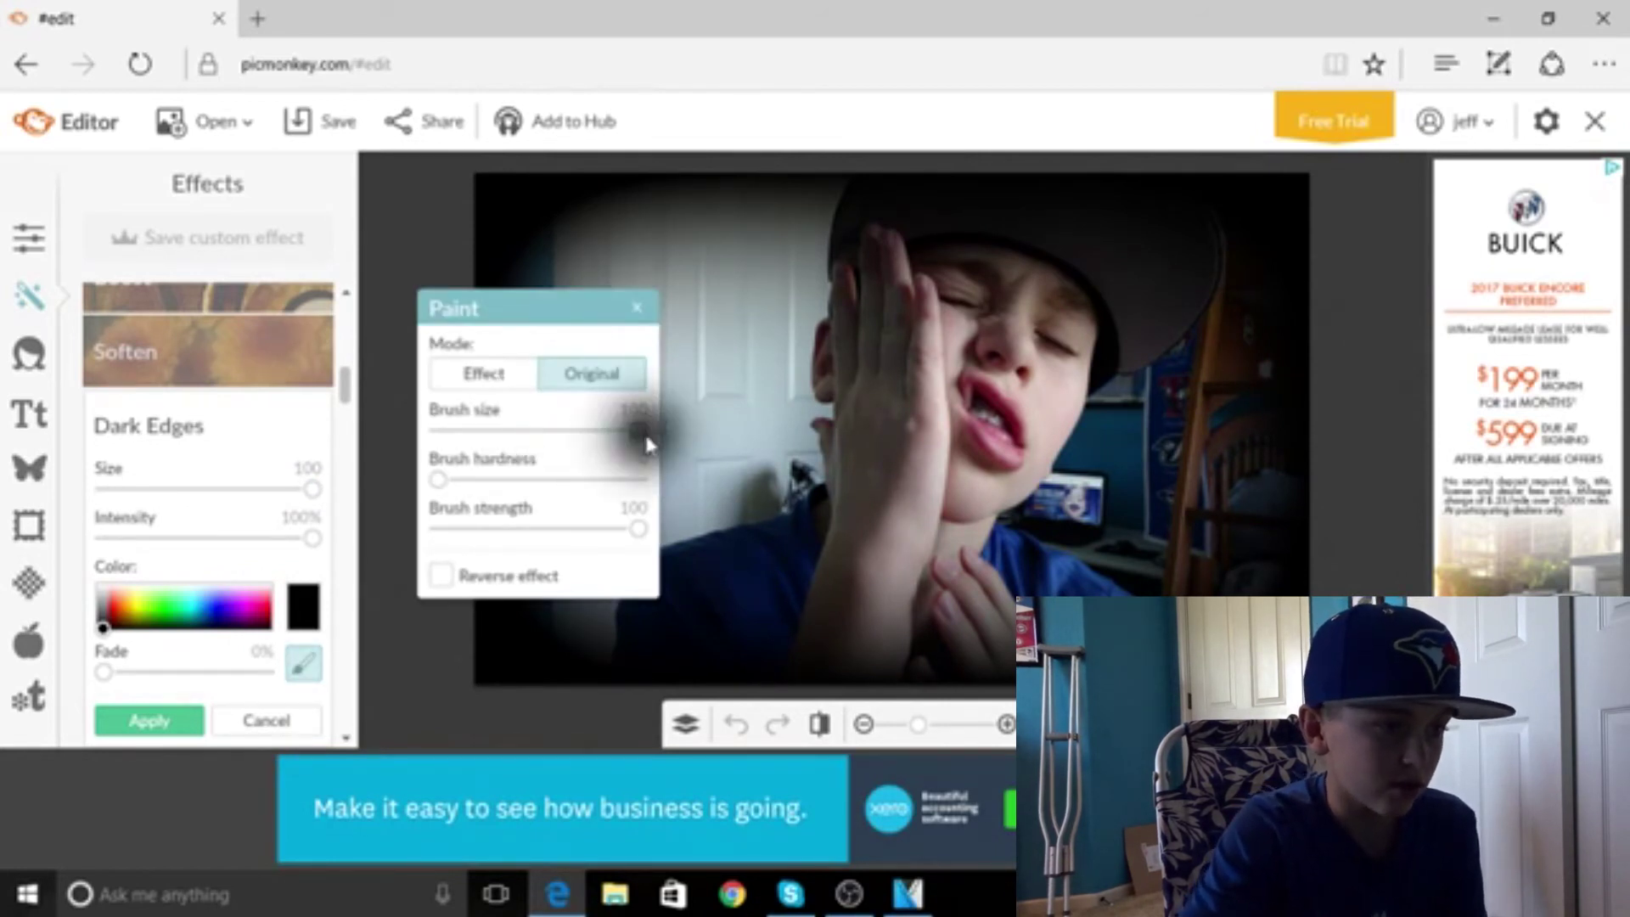
Paint the vignette off the face, wrist, hand and arm in Original mode
click(637, 309)
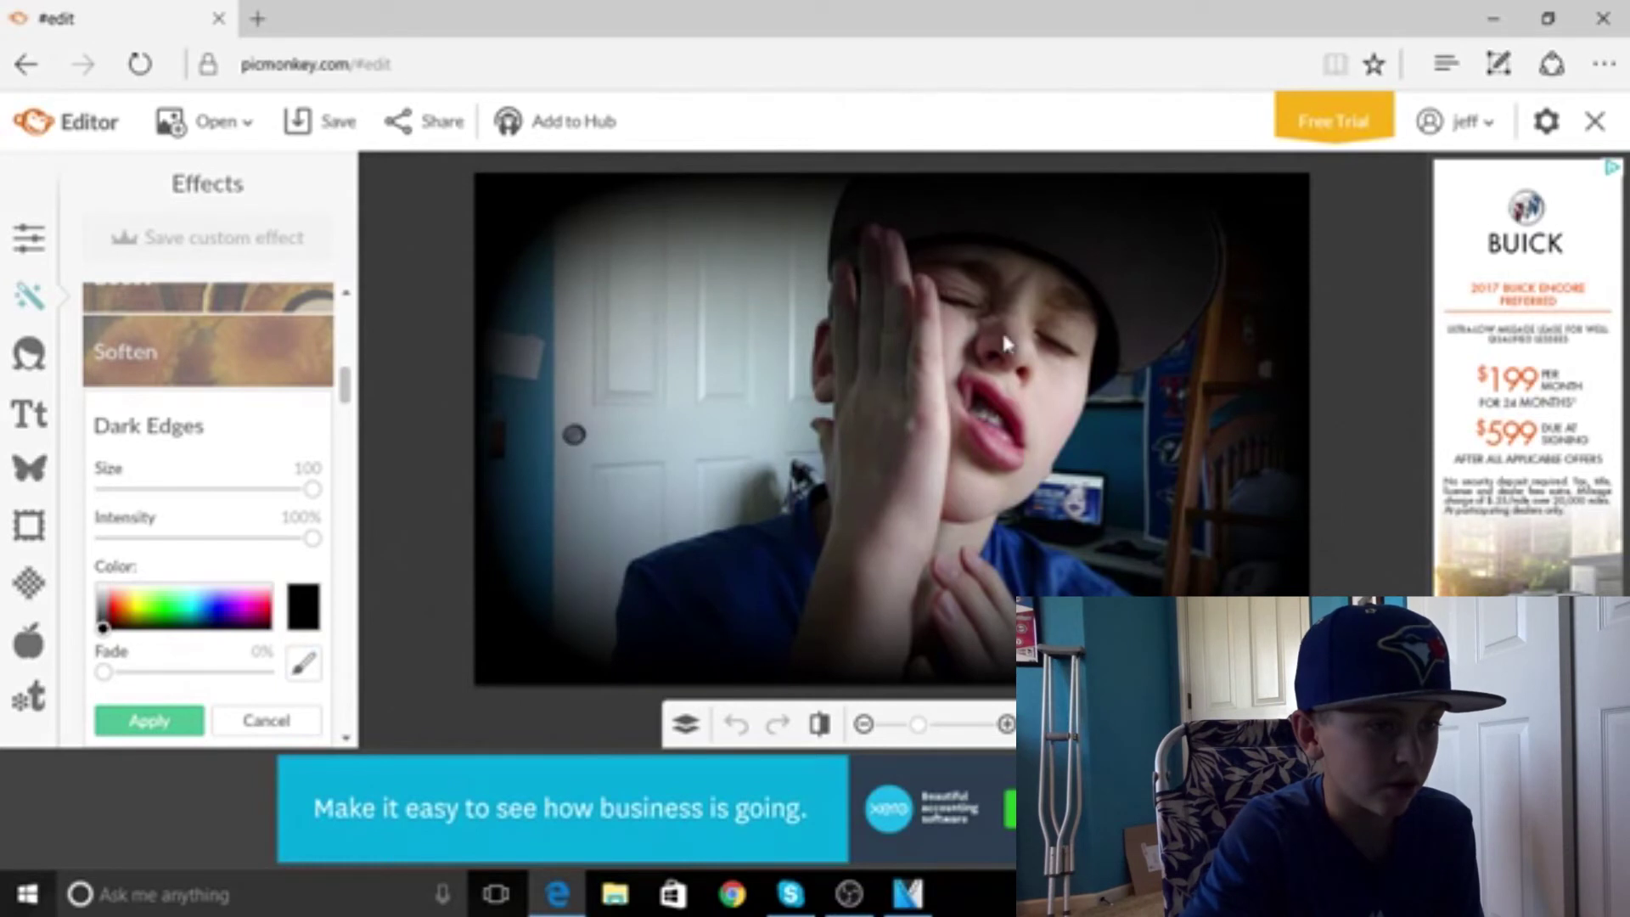
click(304, 665)
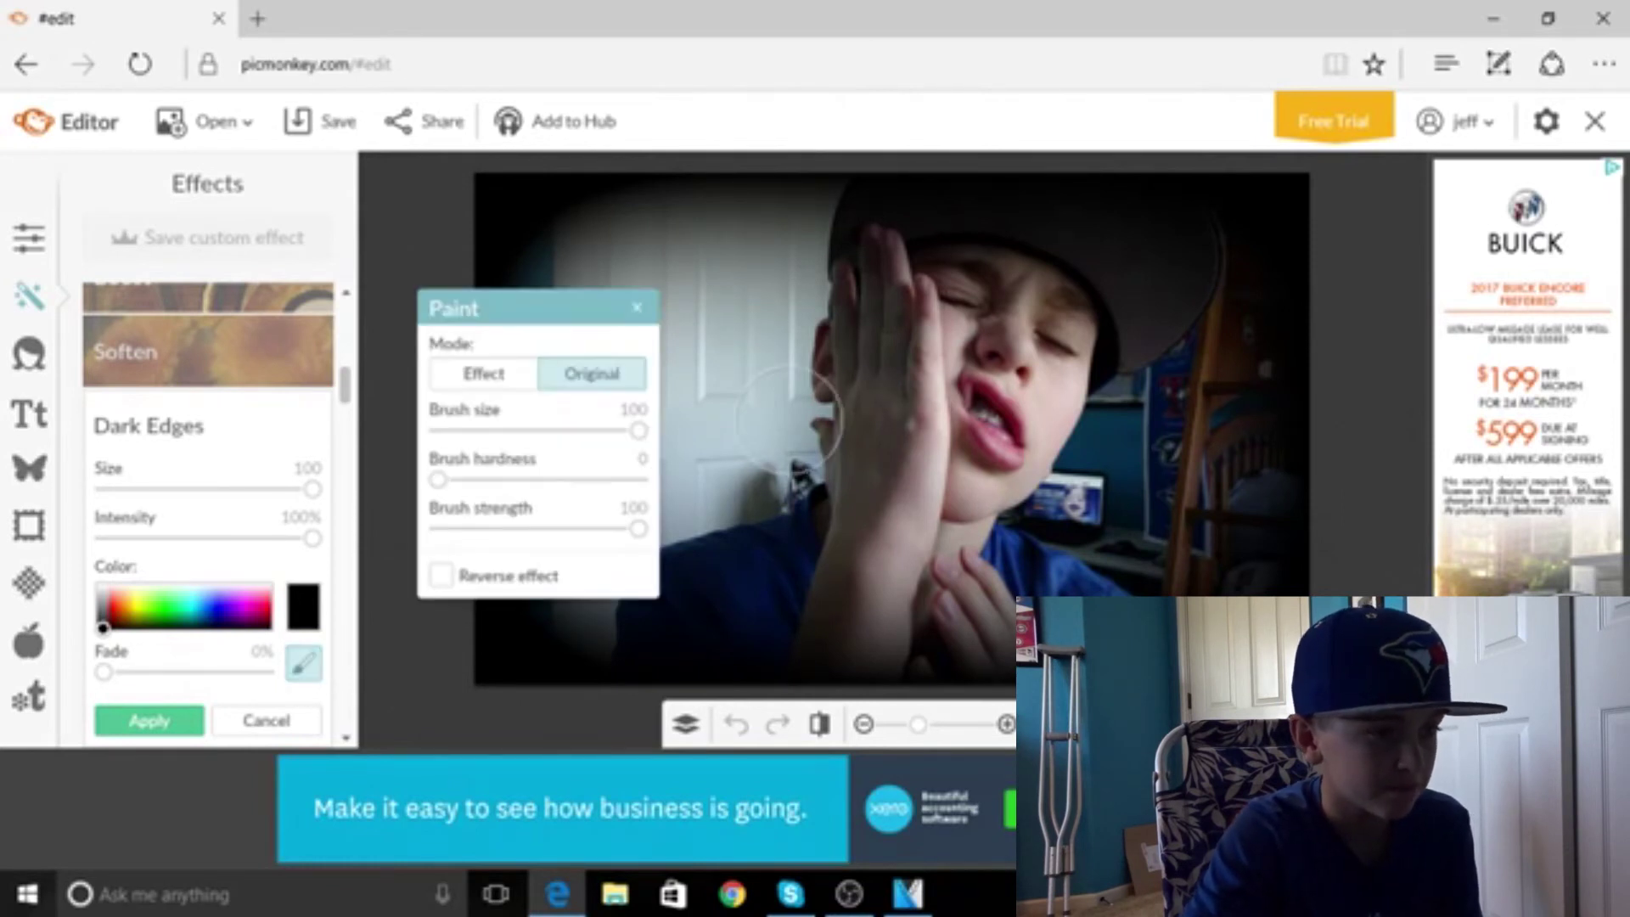
mouse_move(789, 420)
mouse_down()
mouse_move(944, 354)
mouse_move(936, 301)
mouse_move(887, 221)
mouse_move(876, 263)
mouse_move(951, 206)
mouse_move(1098, 200)
mouse_move(1163, 229)
mouse_move(1164, 282)
mouse_move(1132, 315)
mouse_move(1034, 337)
mouse_move(997, 207)
mouse_move(1074, 278)
mouse_move(1078, 237)
mouse_move(886, 283)
mouse_up()
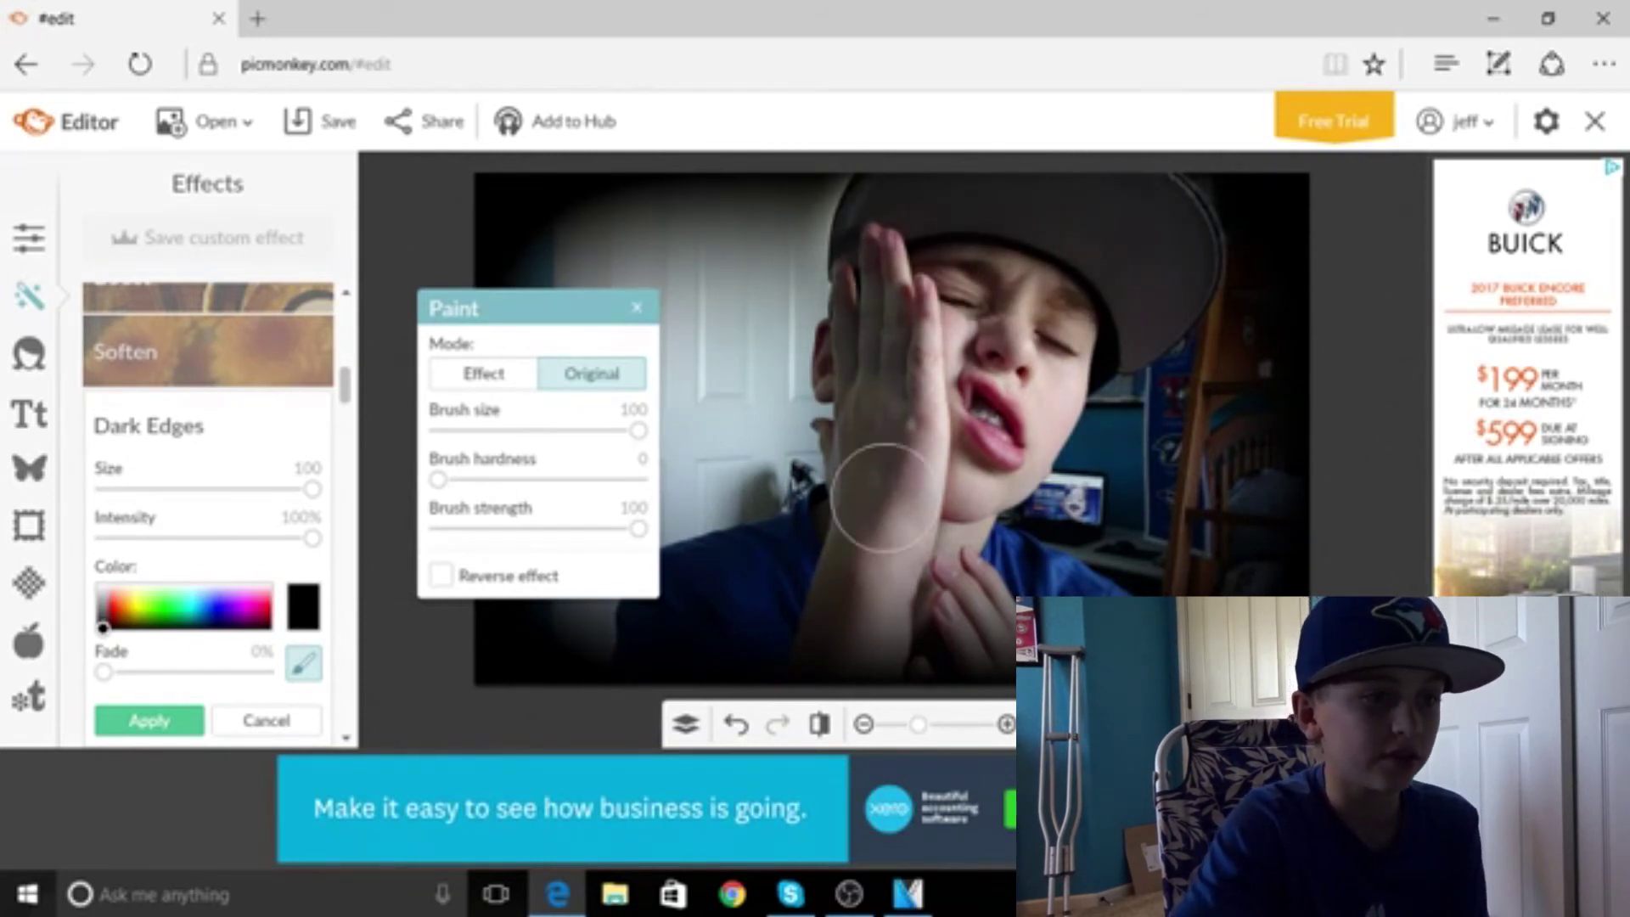
mouse_move(884, 498)
mouse_down()
mouse_move(880, 552)
mouse_move(860, 502)
mouse_up()
mouse_move(873, 338)
mouse_down()
mouse_move(978, 446)
mouse_move(900, 603)
mouse_move(833, 666)
mouse_move(783, 630)
mouse_move(855, 575)
mouse_move(840, 543)
mouse_move(703, 575)
mouse_move(663, 608)
mouse_move(664, 639)
mouse_move(747, 664)
mouse_move(953, 660)
mouse_move(1055, 622)
mouse_move(955, 556)
mouse_up()
mouse_move(840, 559)
mouse_down()
mouse_move(692, 624)
mouse_move(645, 670)
mouse_up()
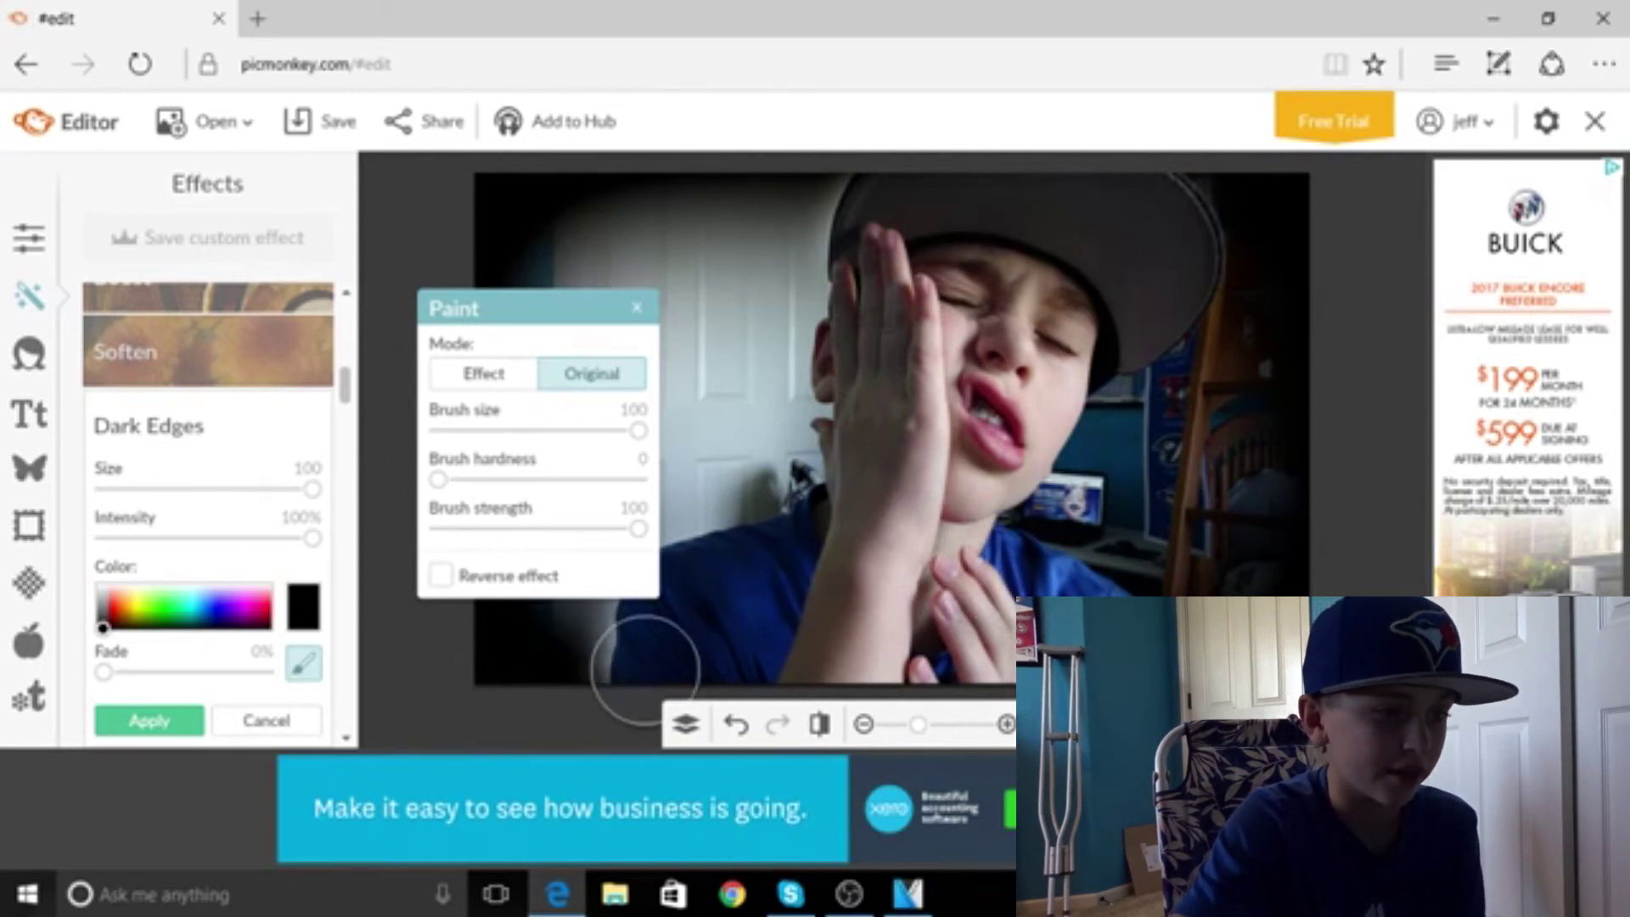
click(635, 309)
Tint the dark edges mint teal and apply the Dark Edges effect
click(218, 619)
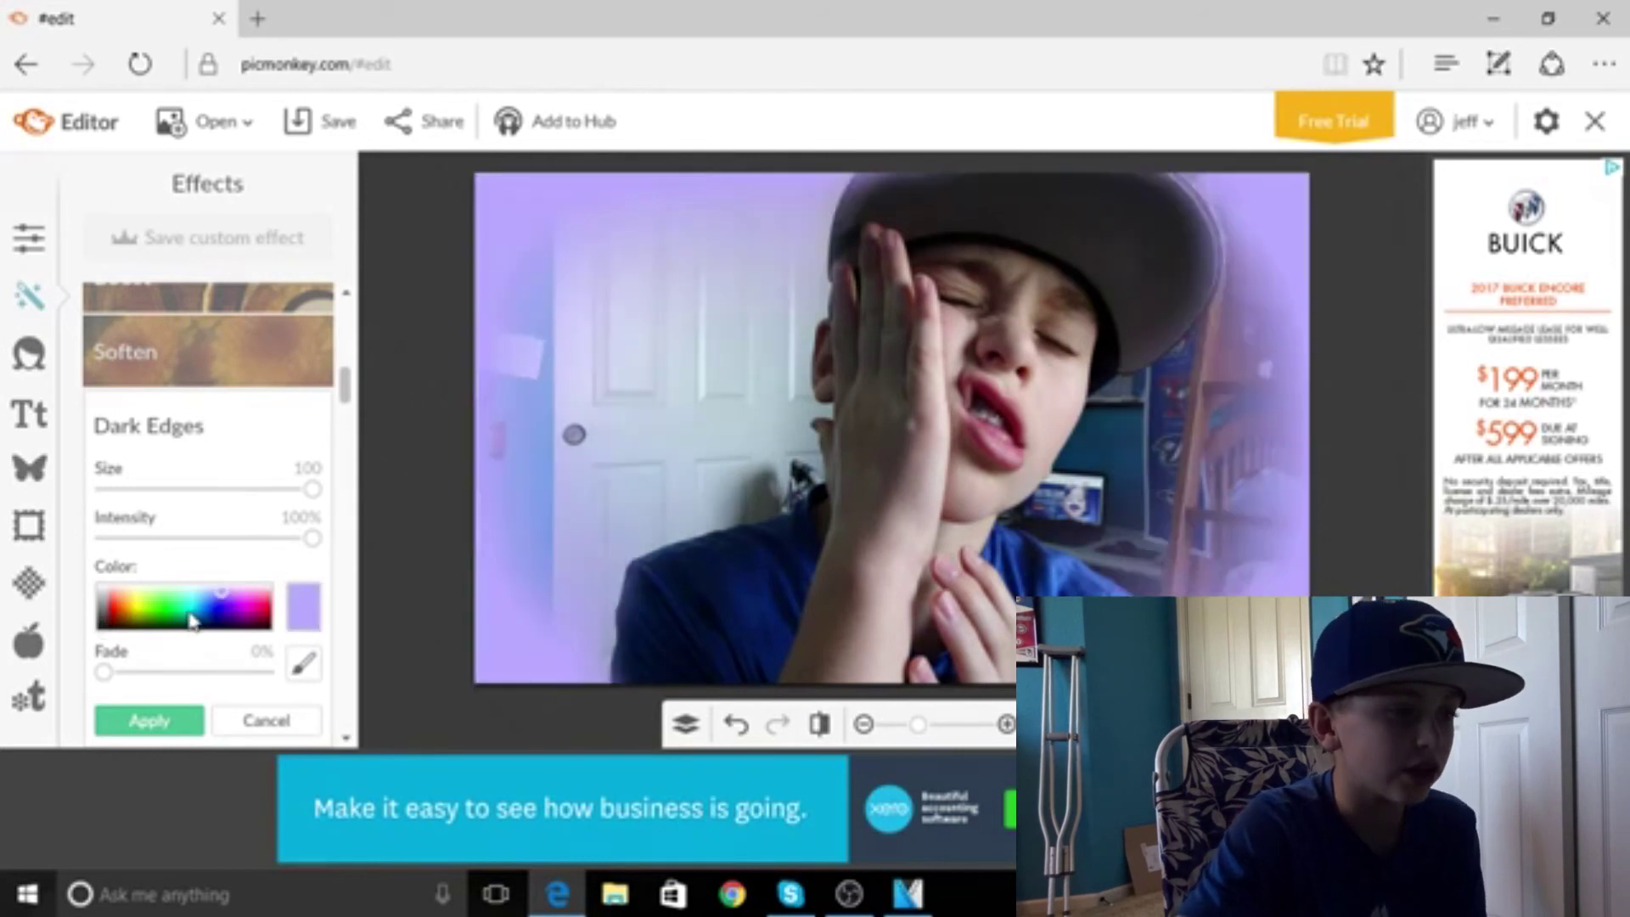
click(211, 619)
click(248, 622)
click(188, 624)
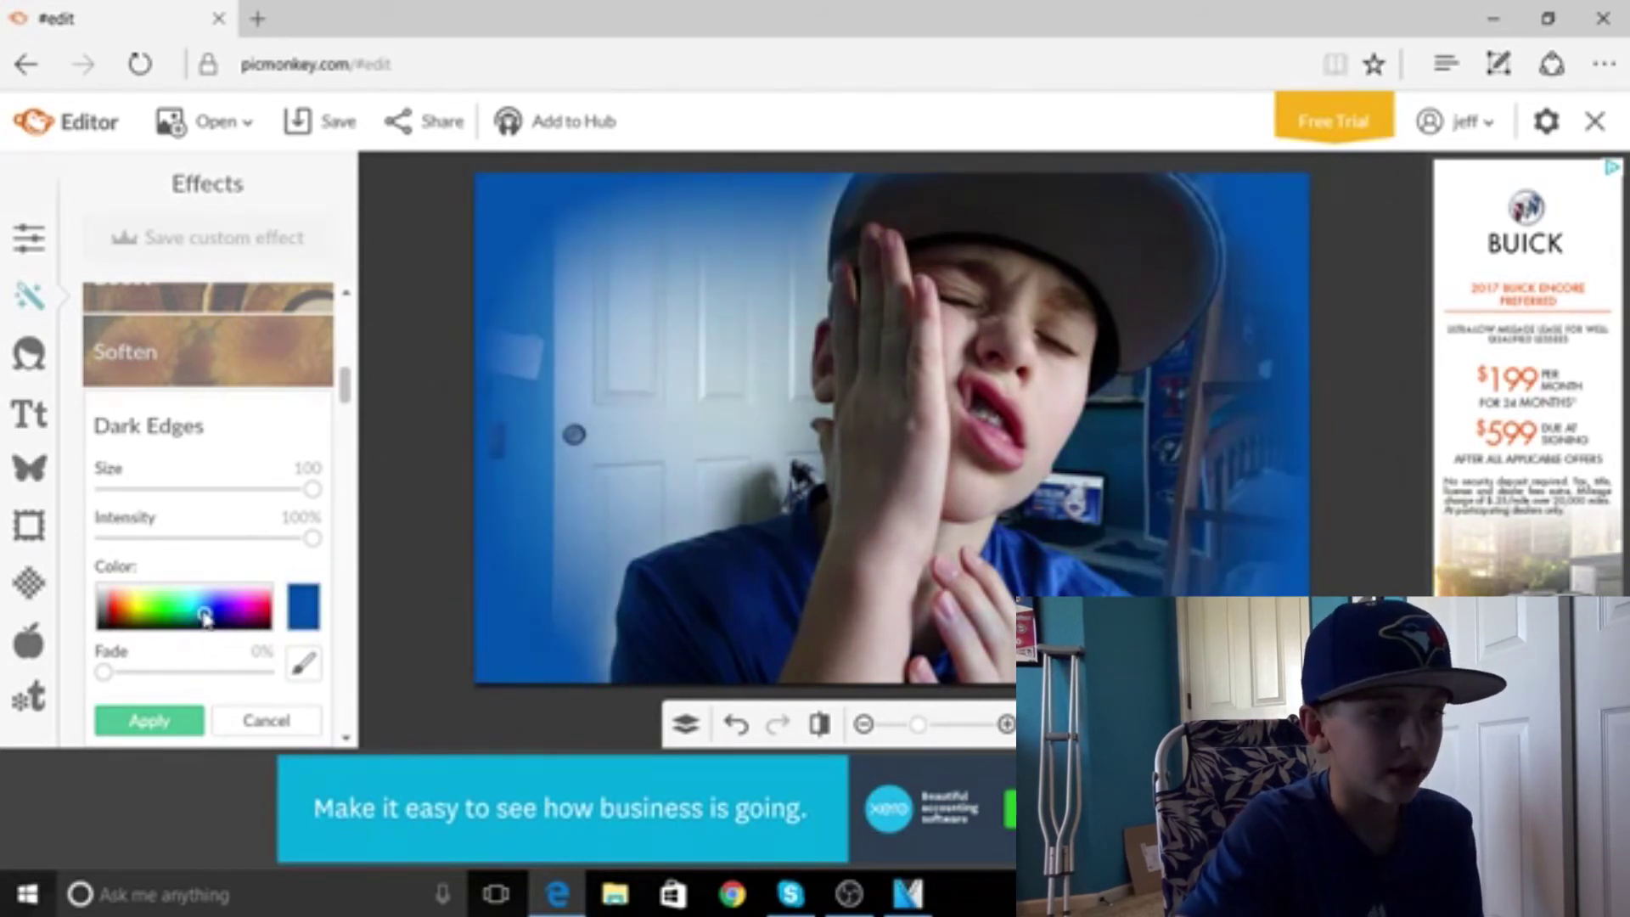
click(208, 621)
click(193, 607)
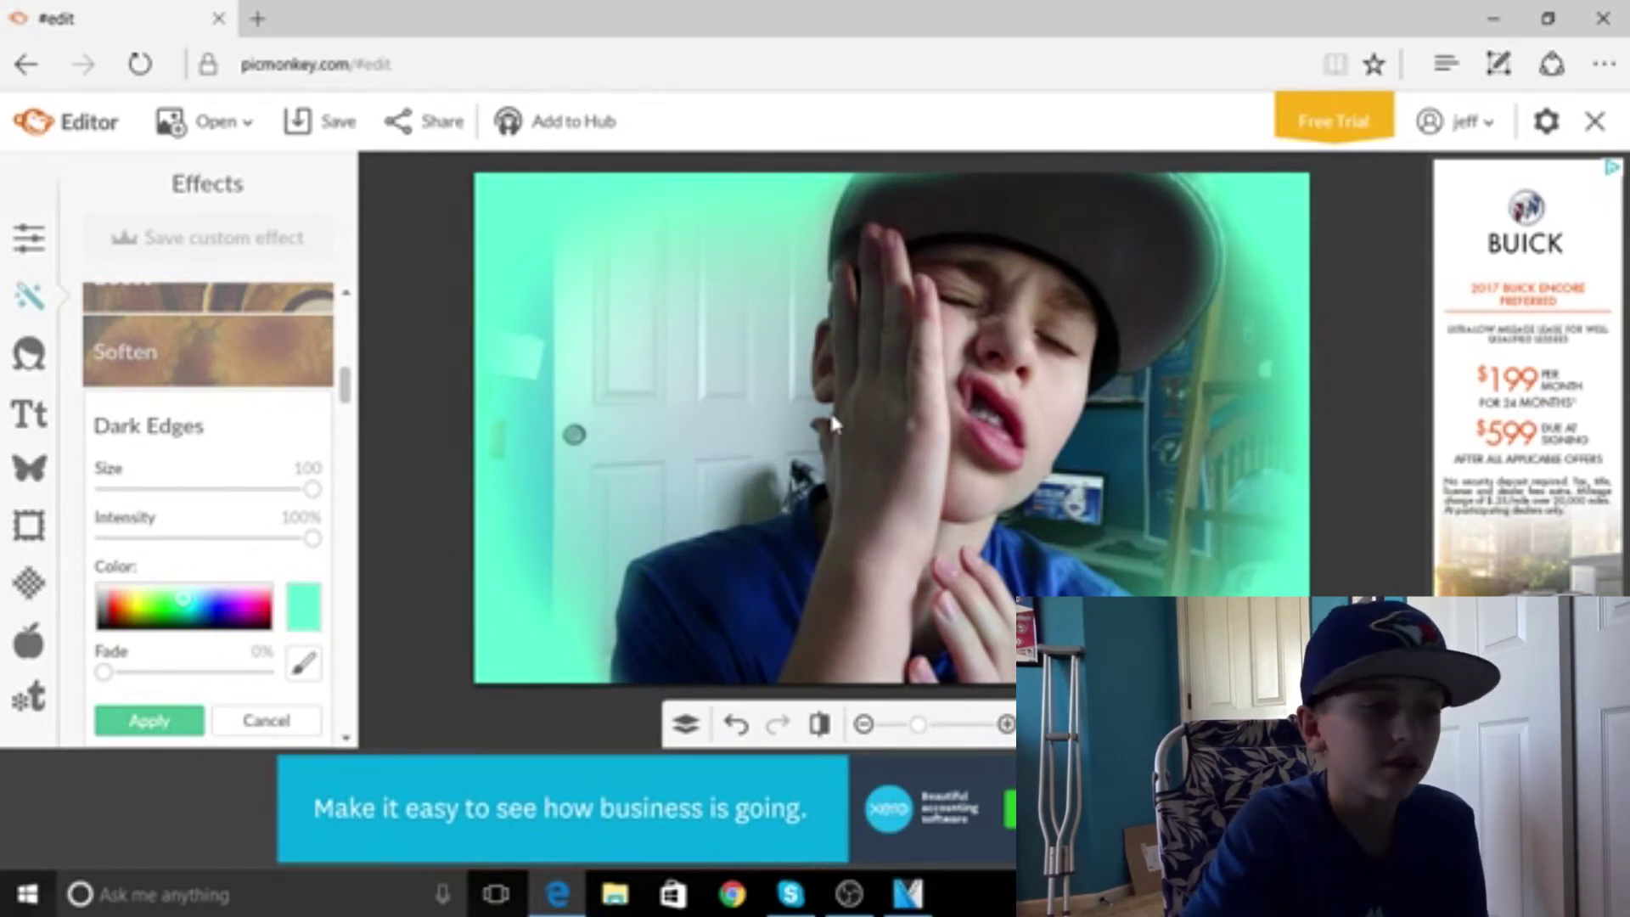
click(29, 469)
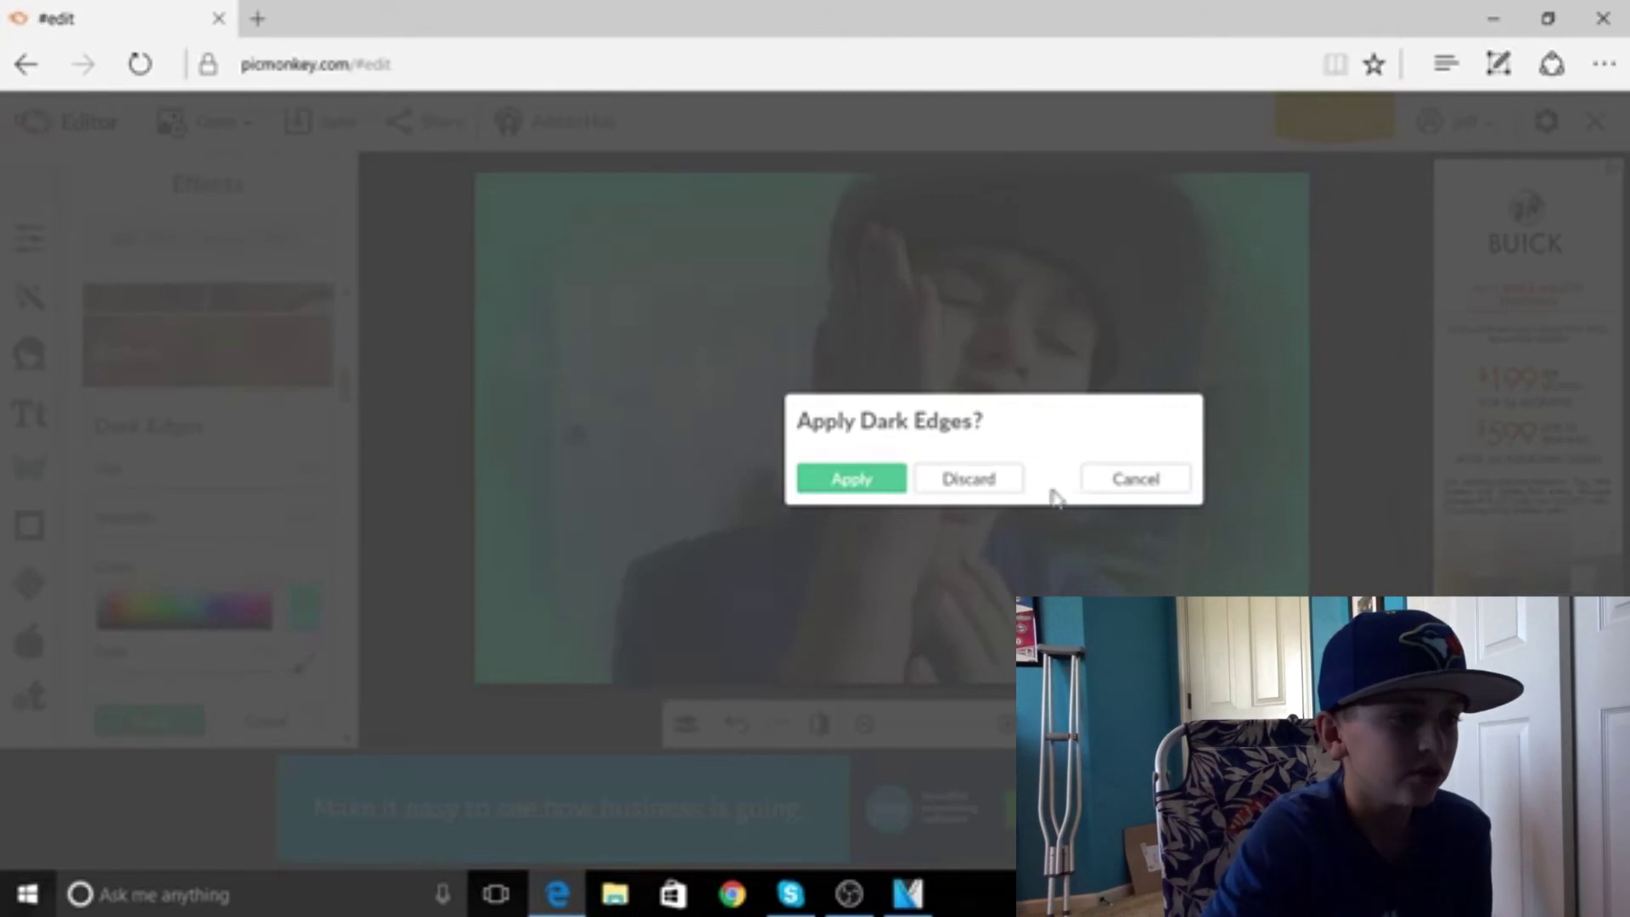
click(854, 478)
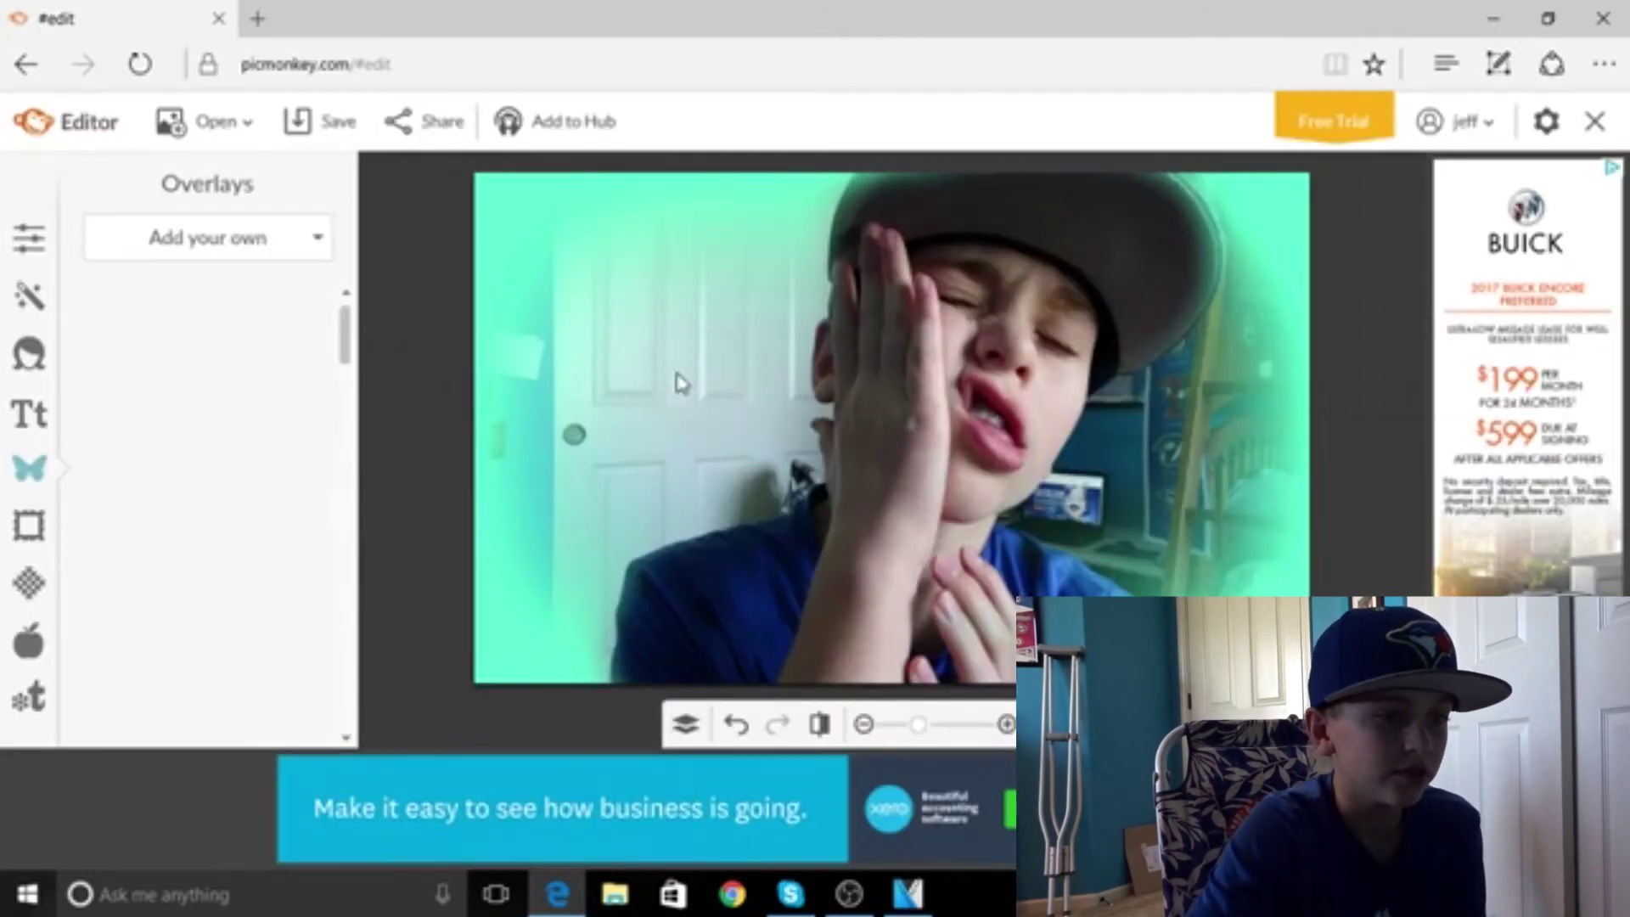
Add arrow-13 from the computer as an overlay, shrink it and move it to the upper left
click(201, 227)
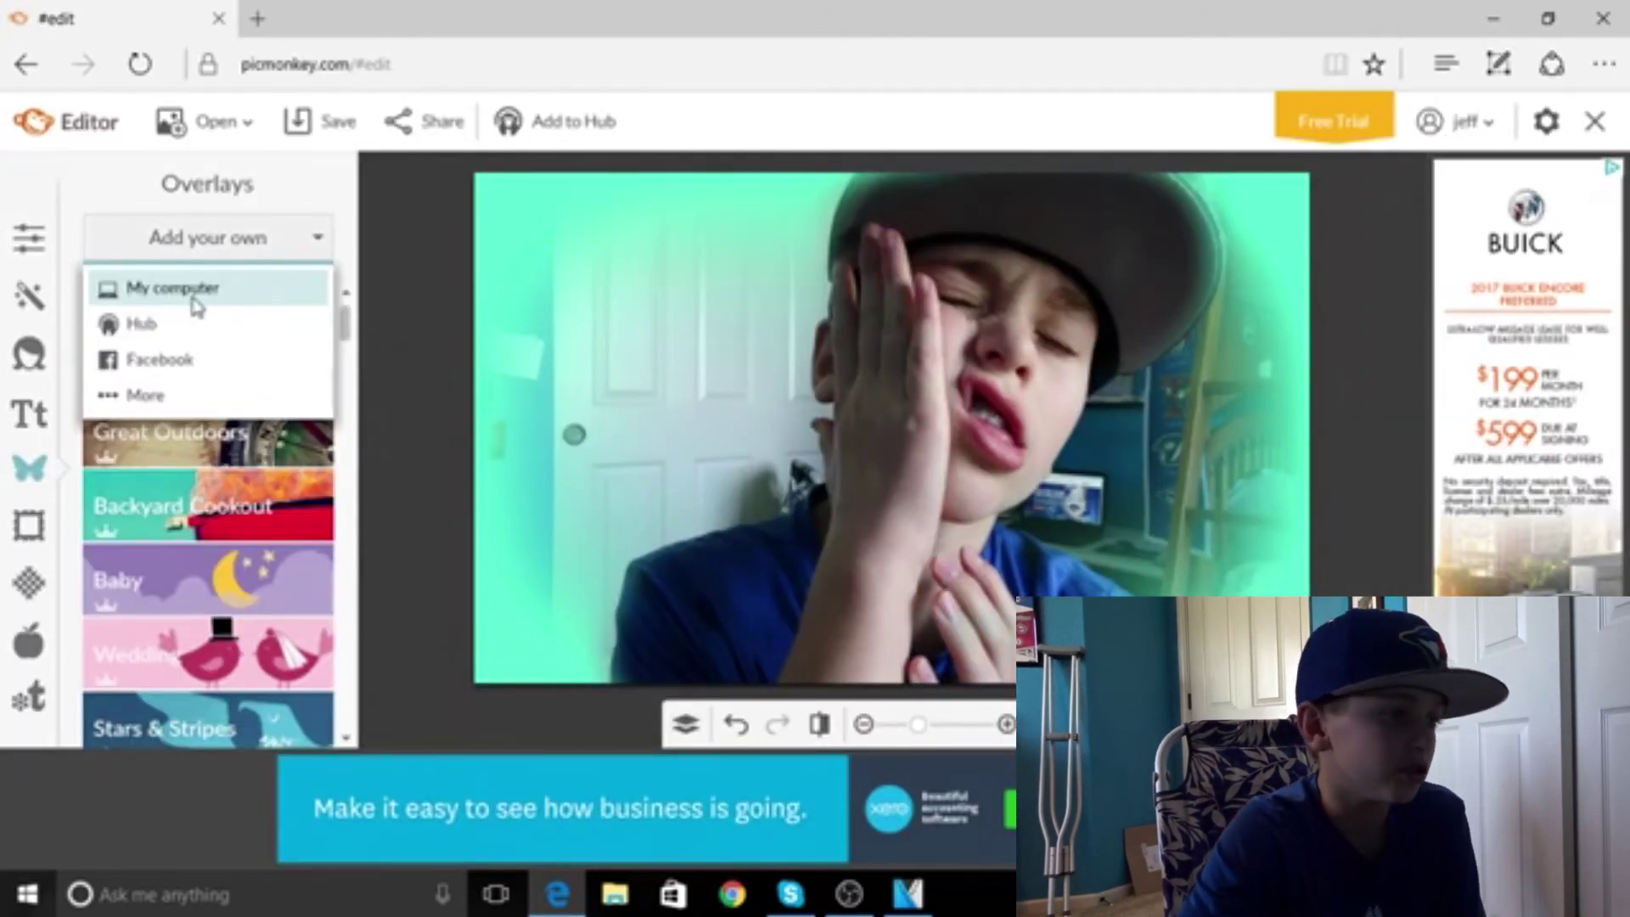
click(196, 298)
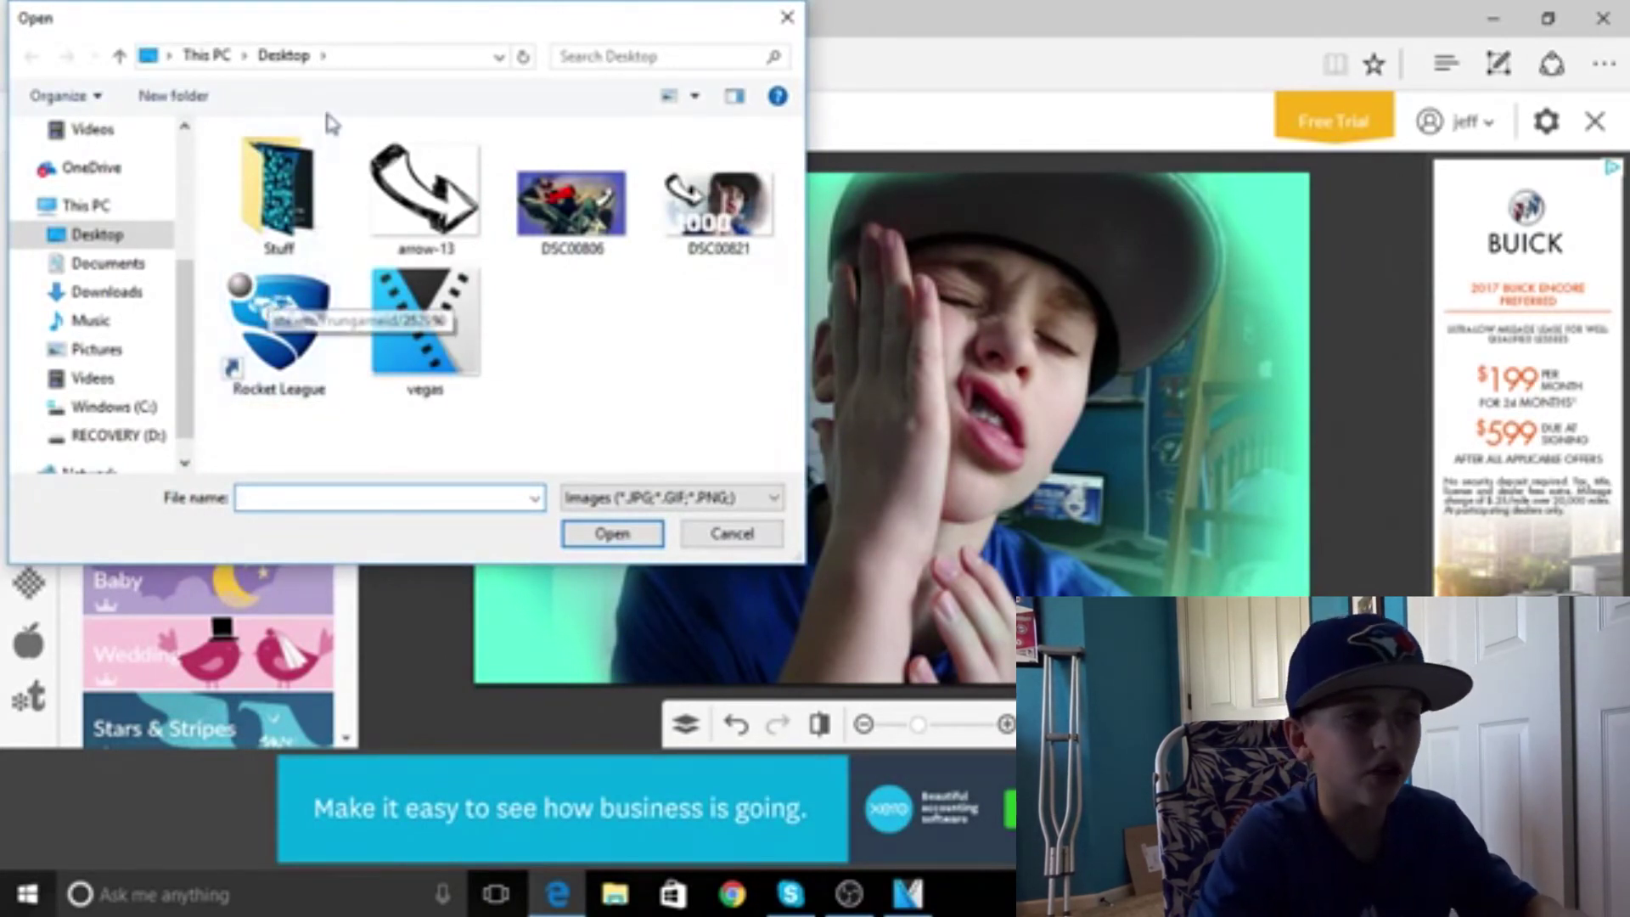
double_click(403, 196)
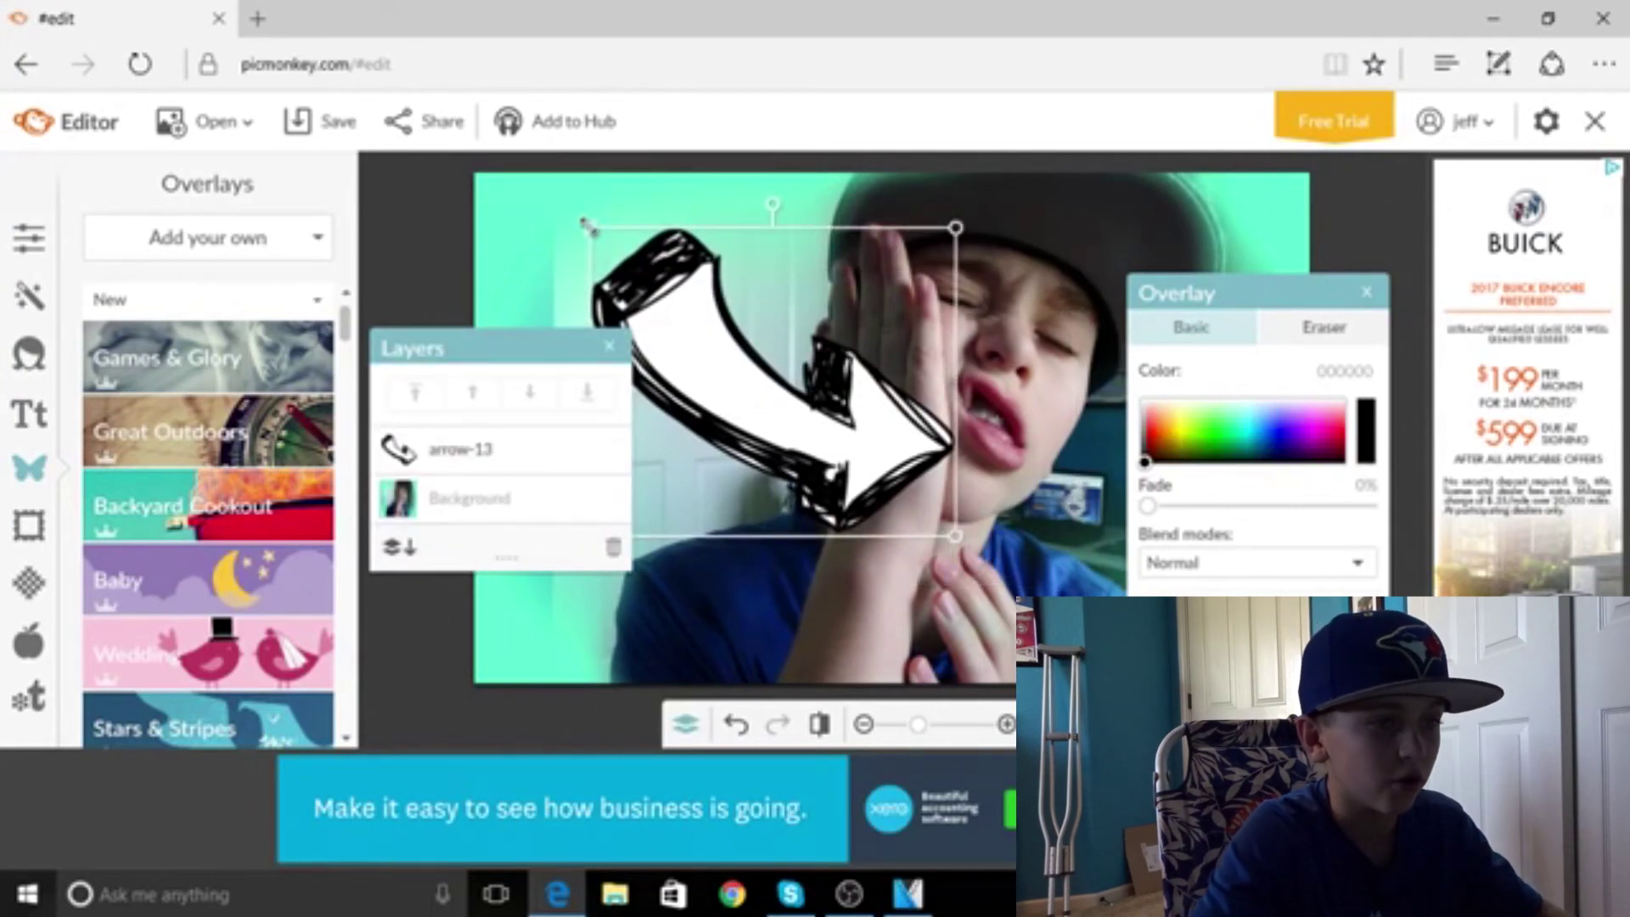
drag(586, 225, 710, 326)
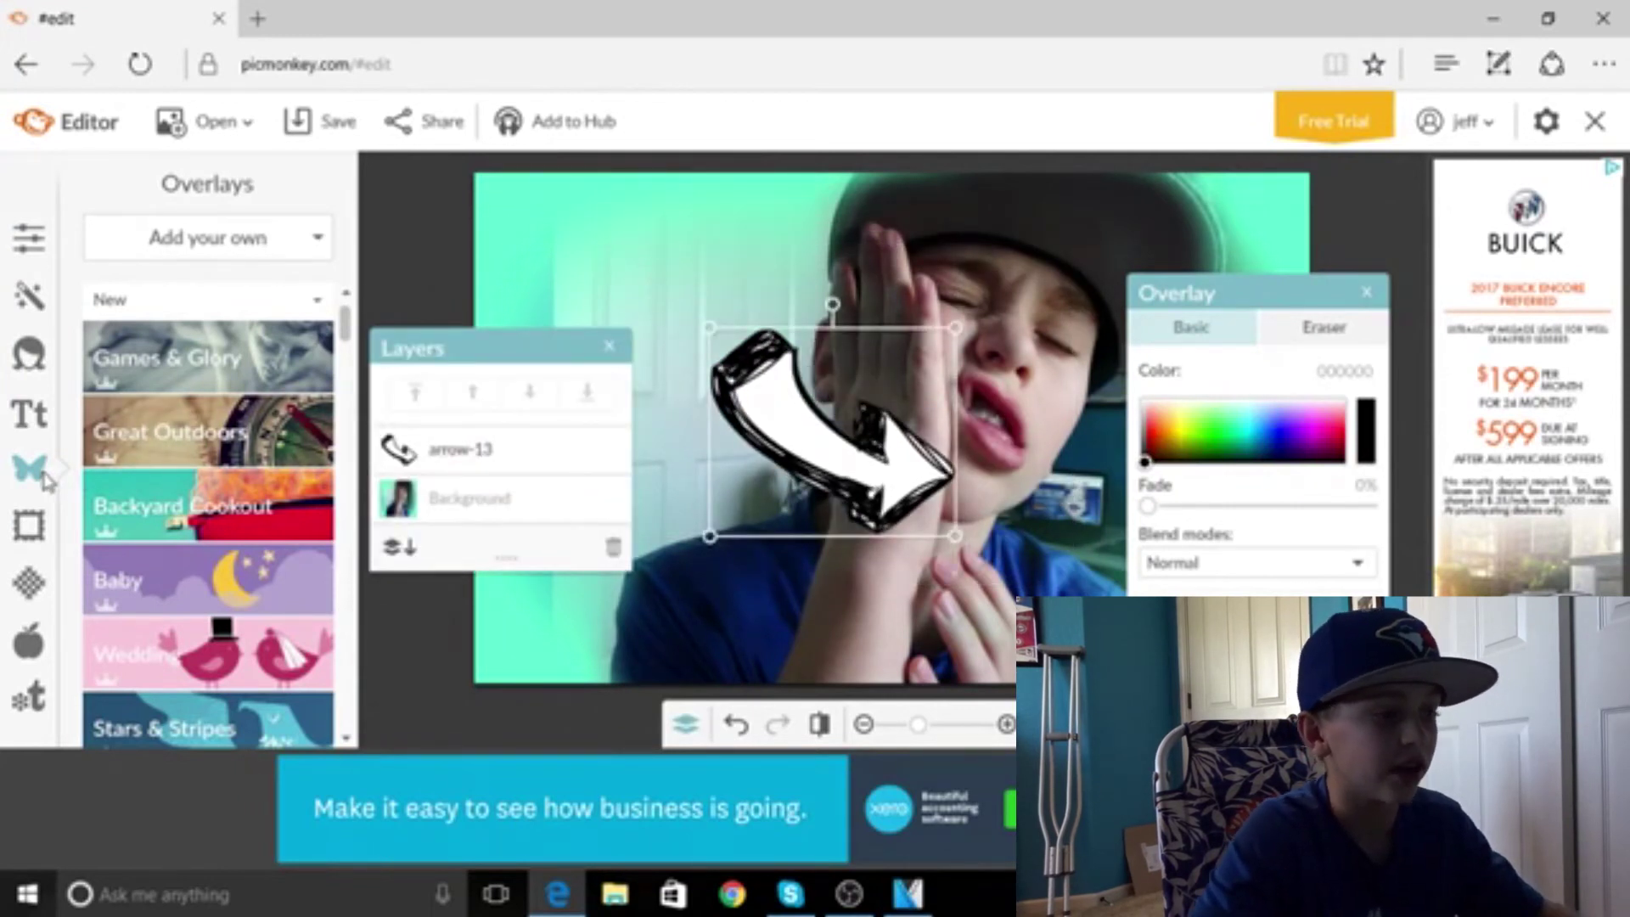
click(221, 253)
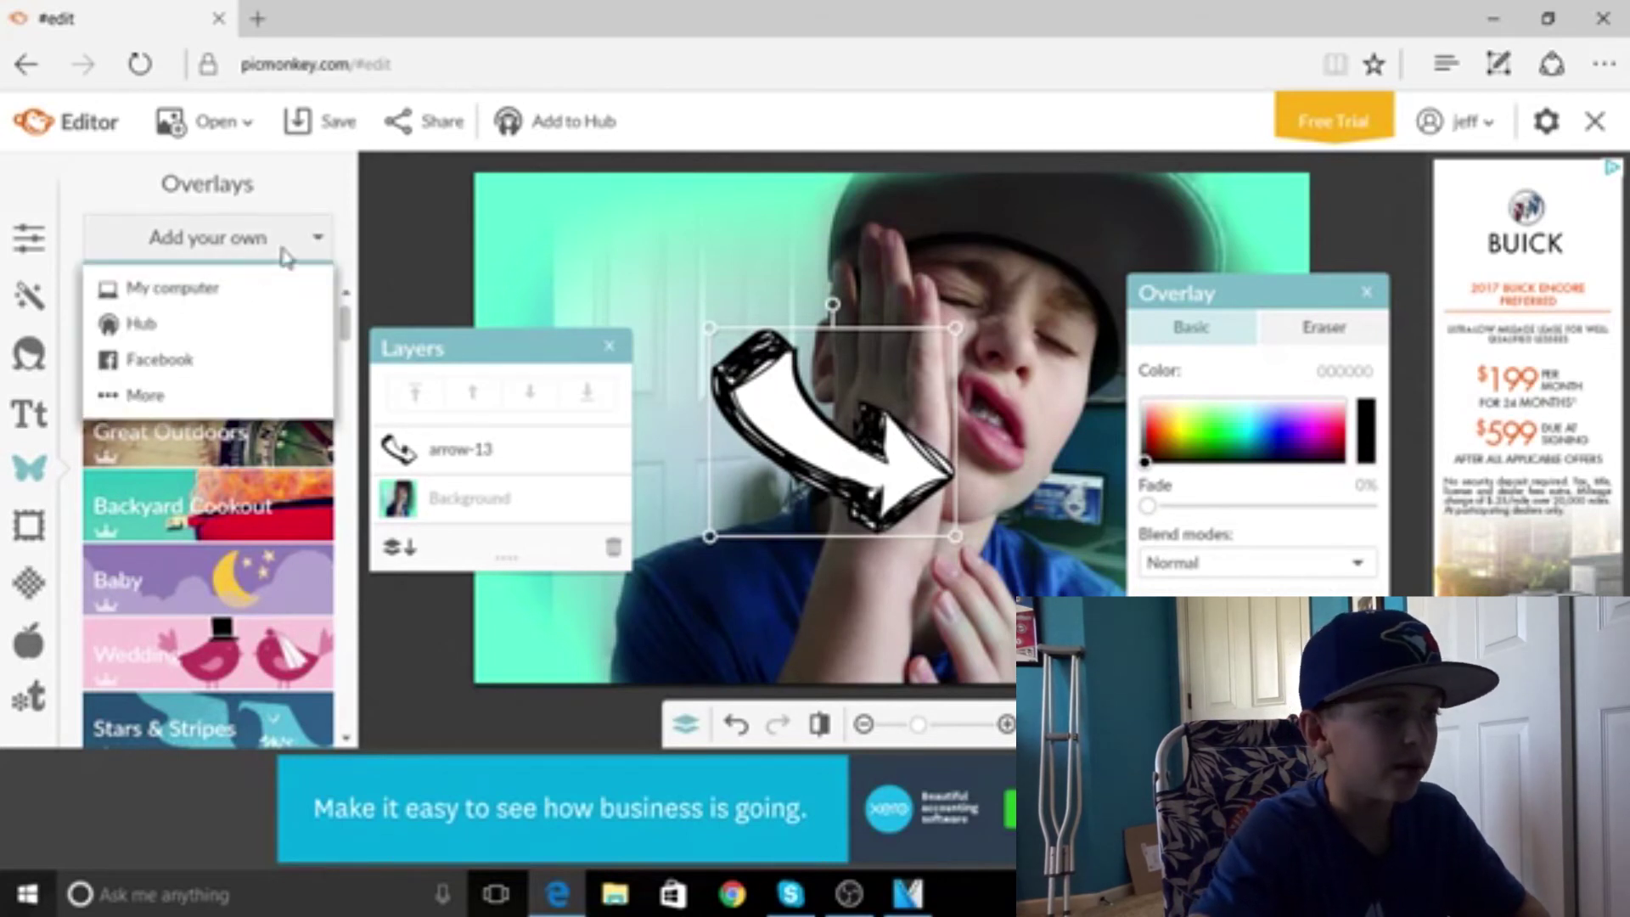
click(320, 241)
drag(832, 458, 666, 325)
click(28, 413)
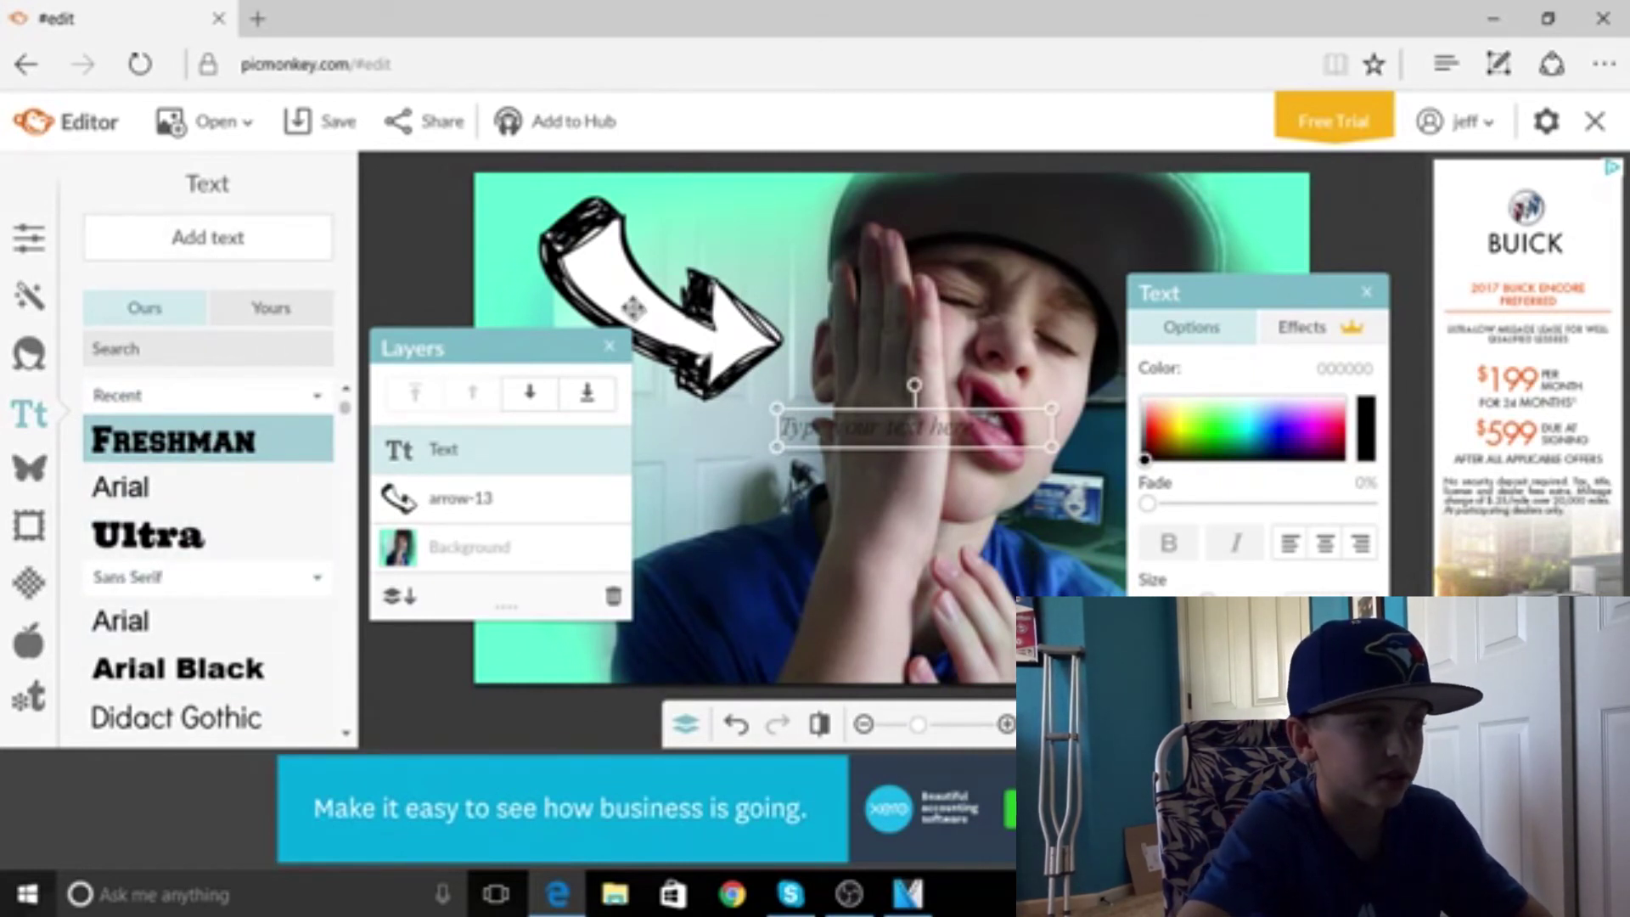
Type '1000' in white, enlarge and widen it, and place it at the photo's lower left
click(889, 422)
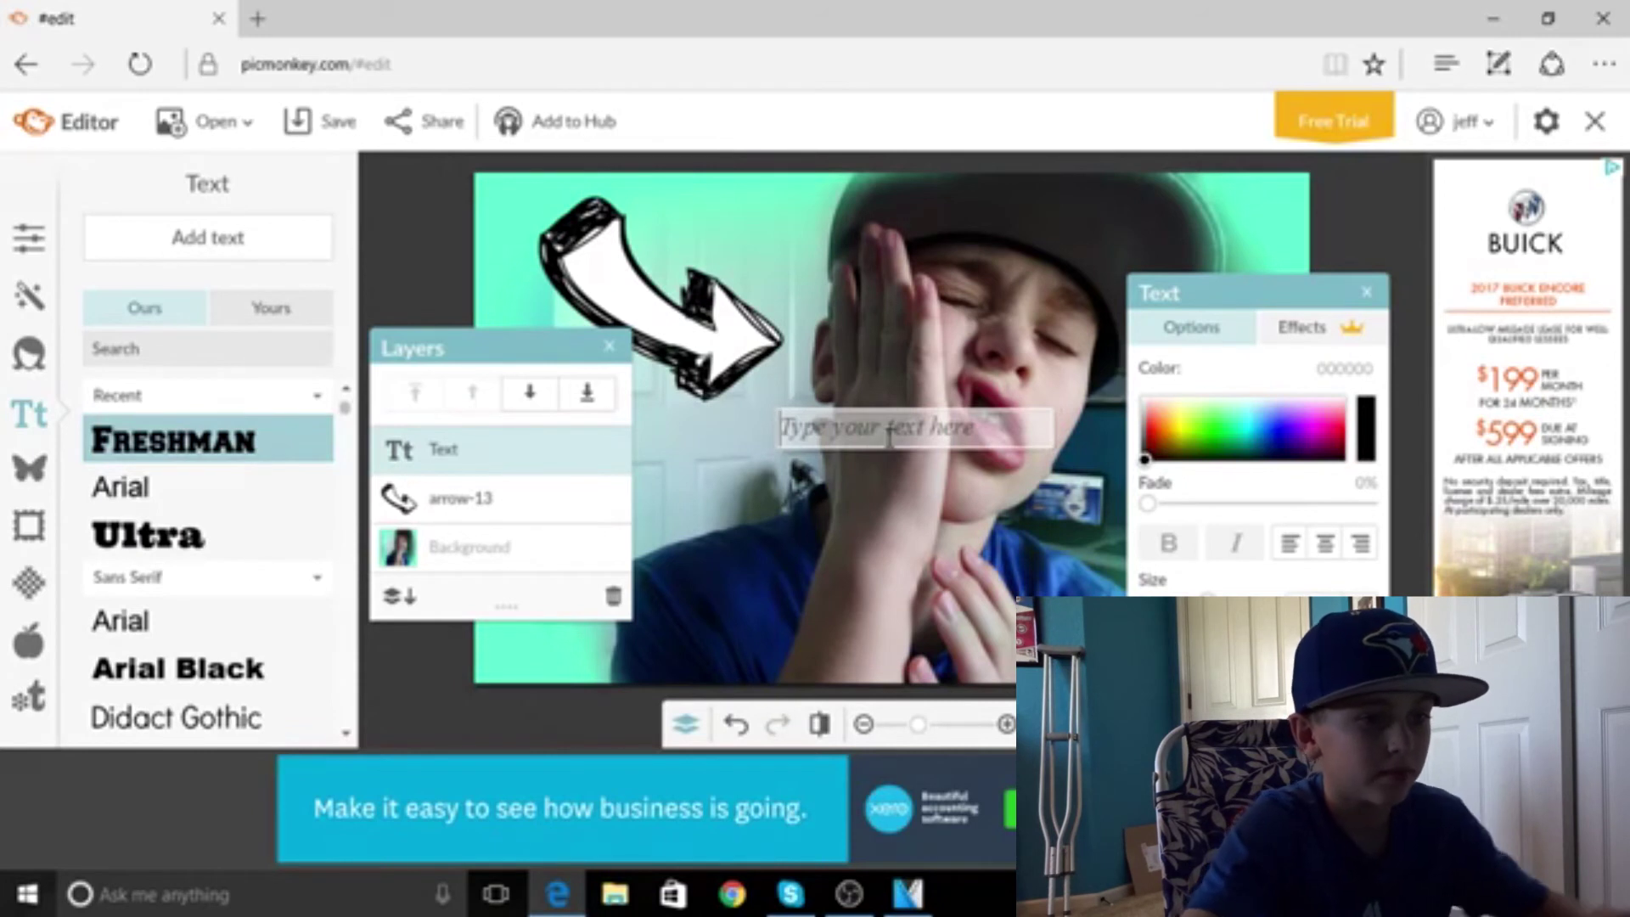
text(1000)
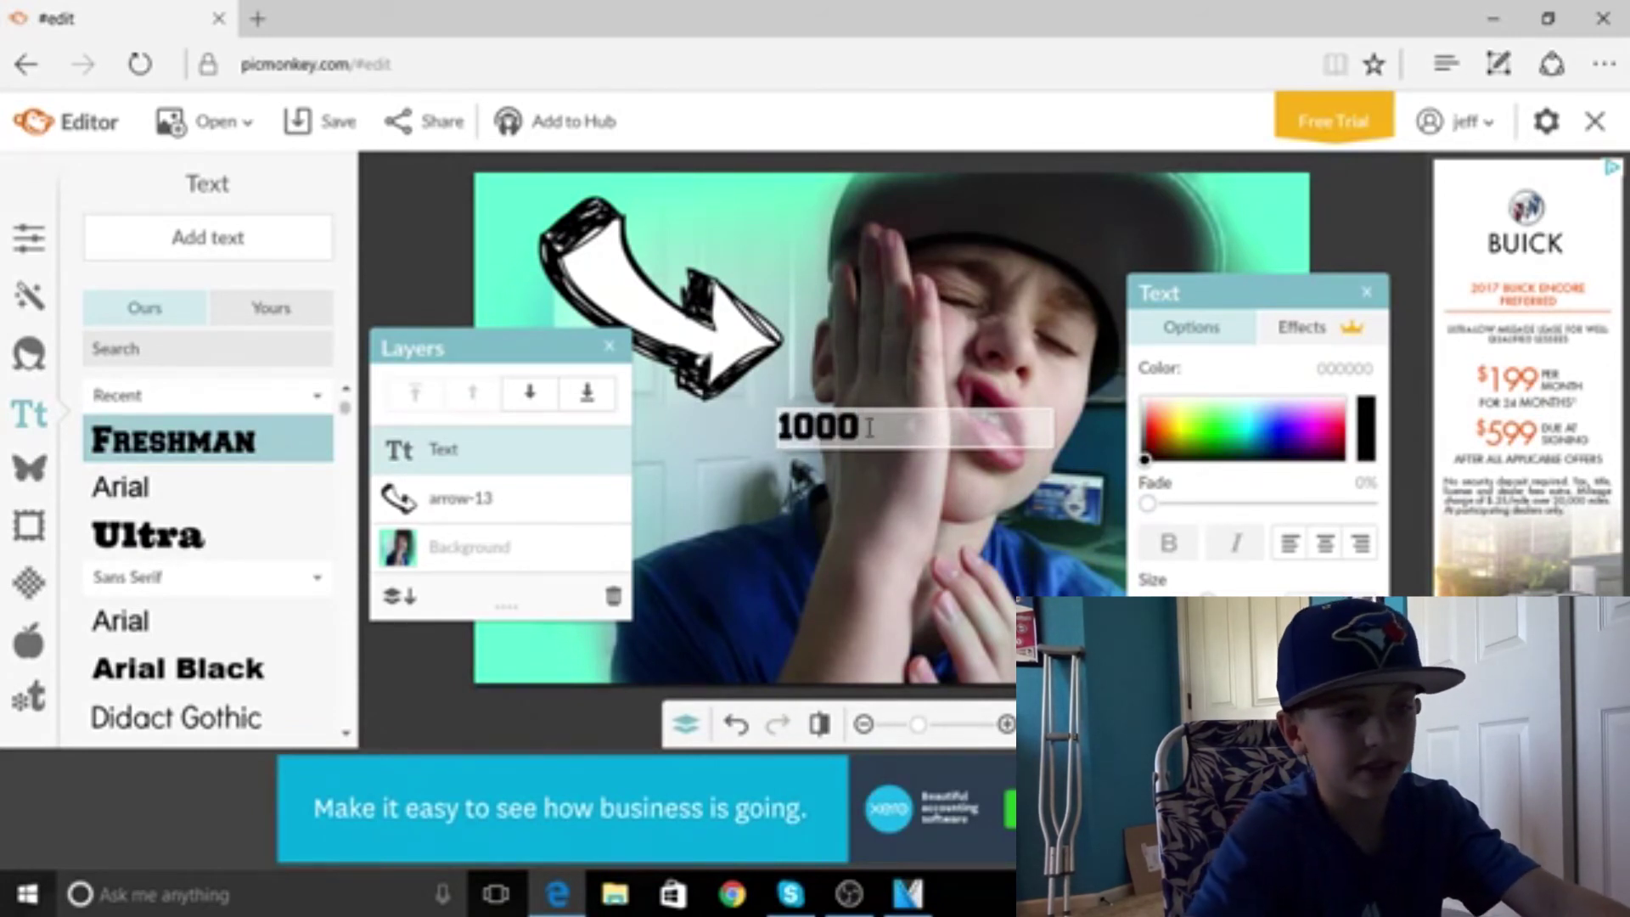
drag(1208, 434, 1211, 396)
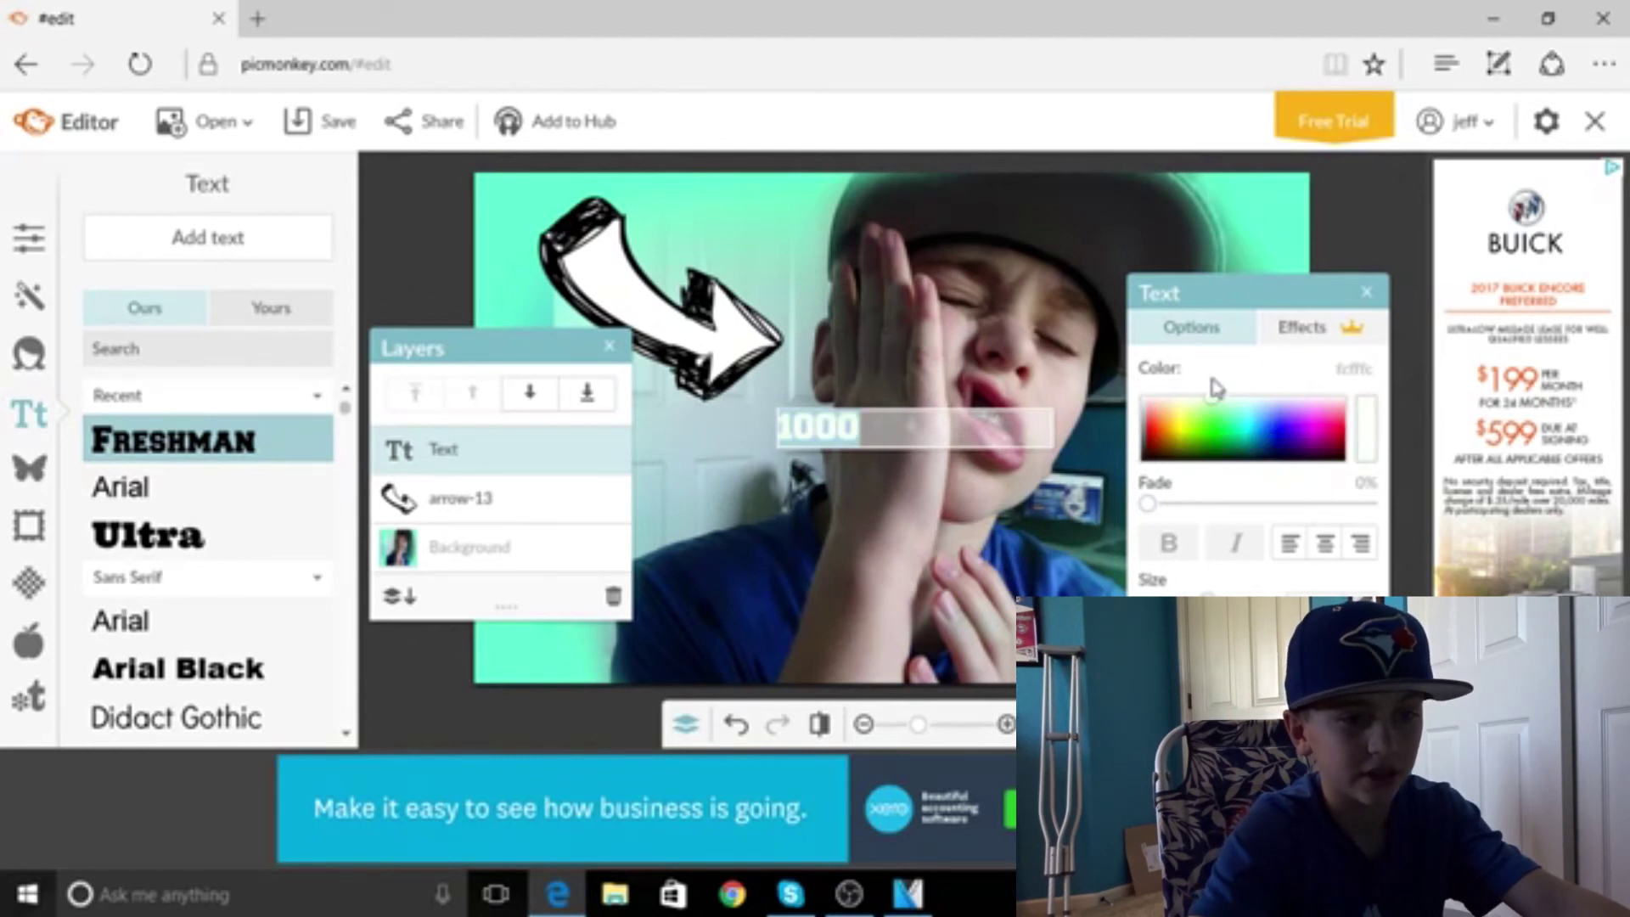
drag(1205, 594, 1267, 594)
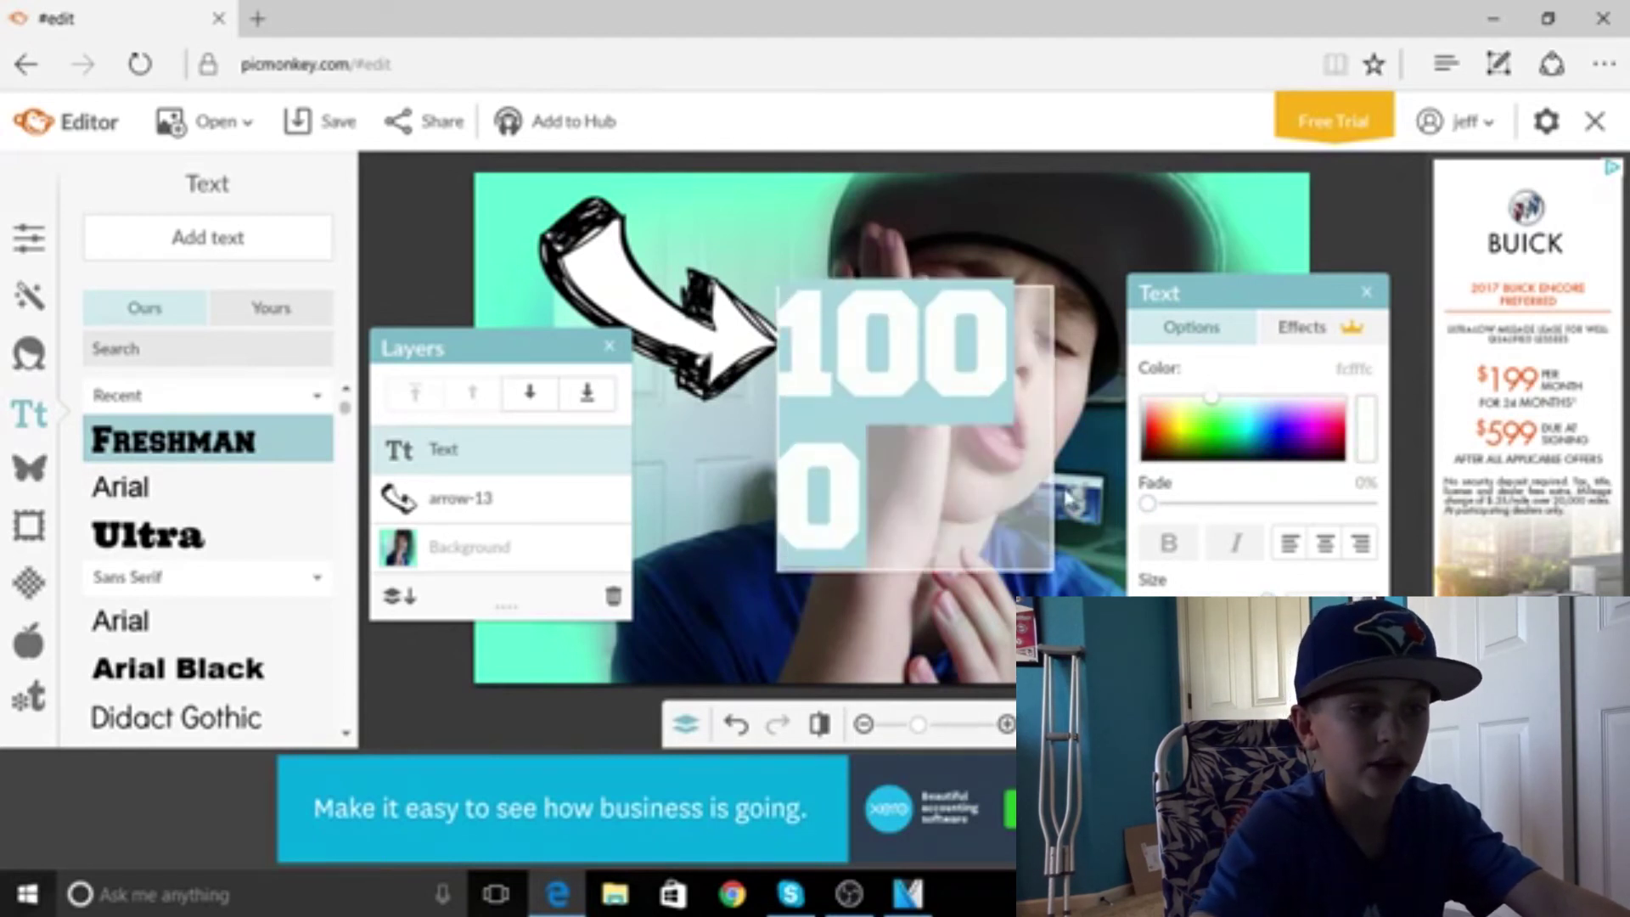
drag(1055, 427, 1273, 452)
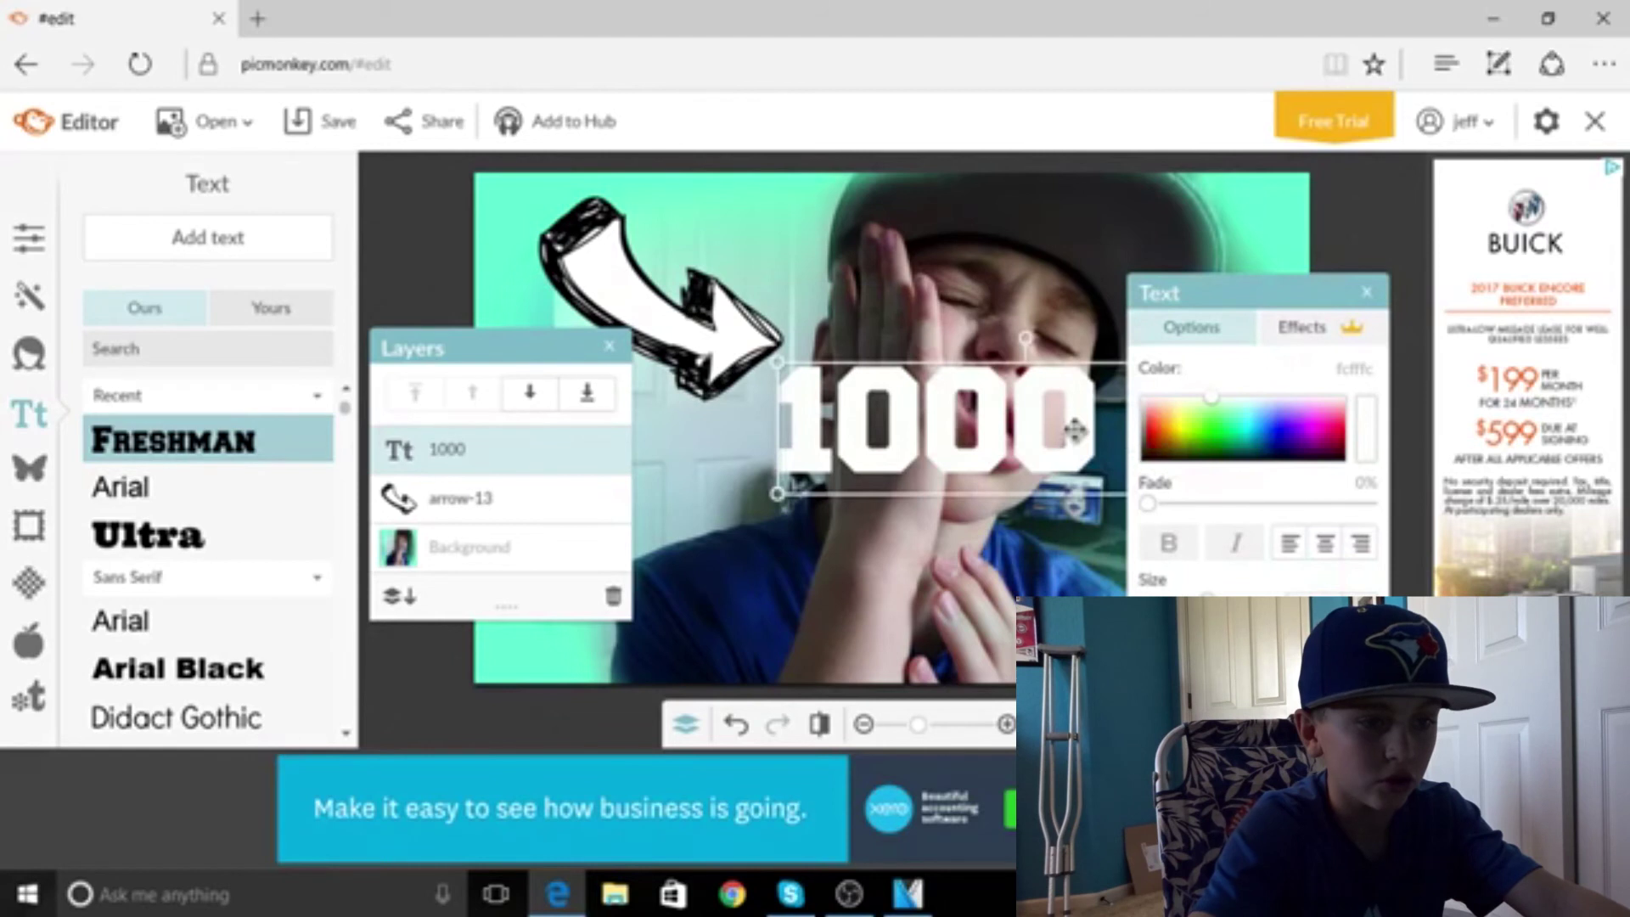
drag(1072, 429, 852, 561)
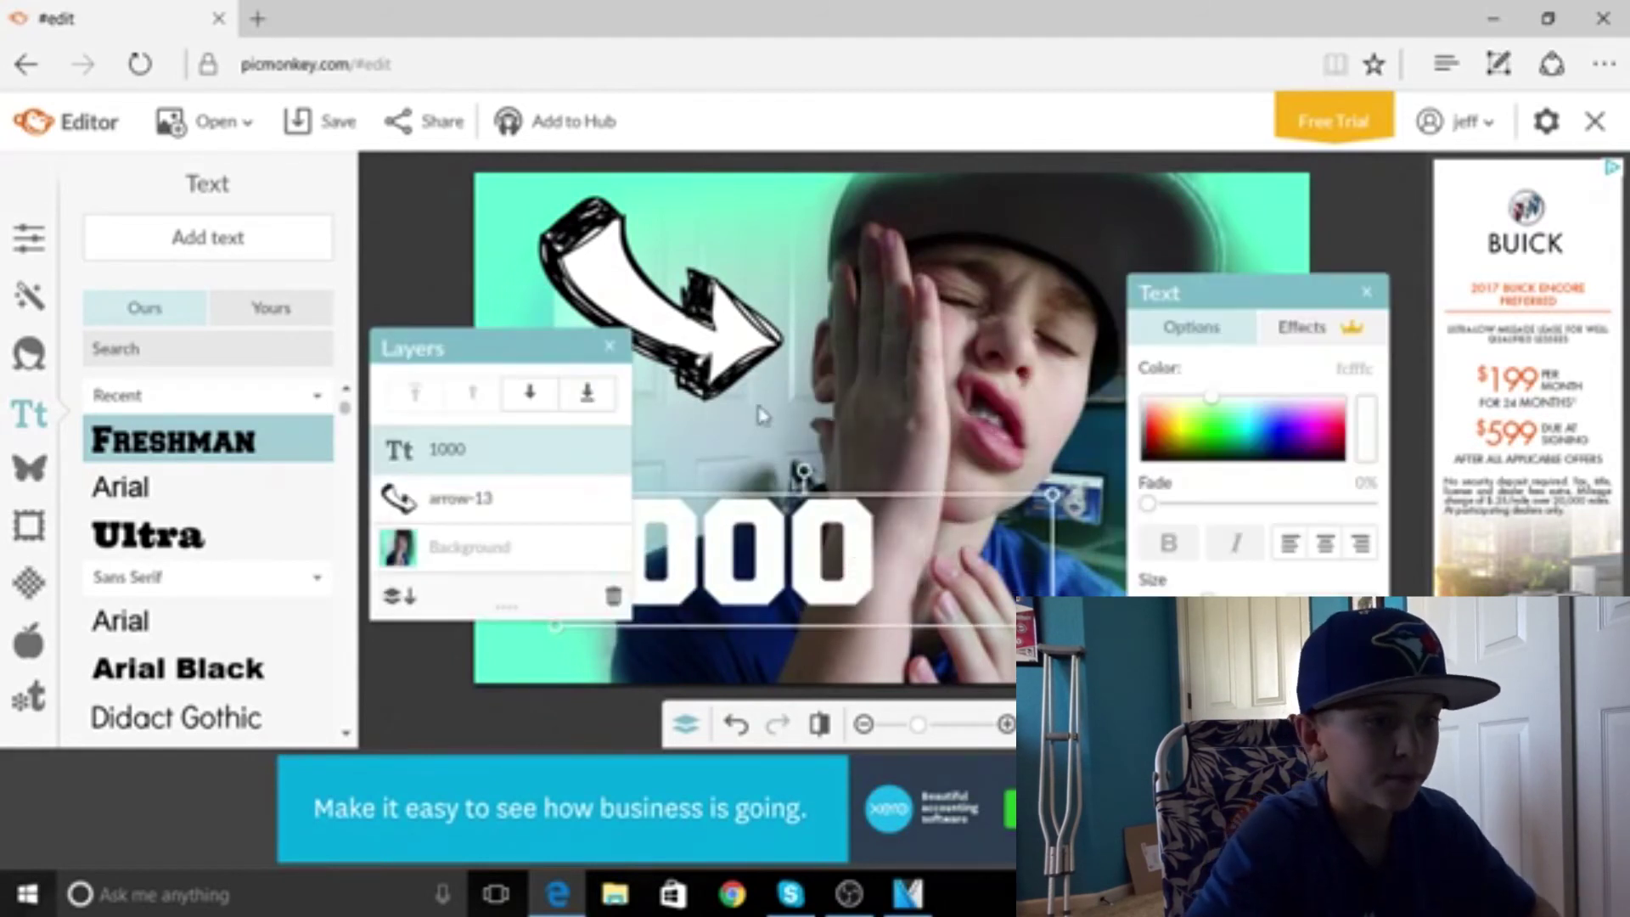
click(1343, 525)
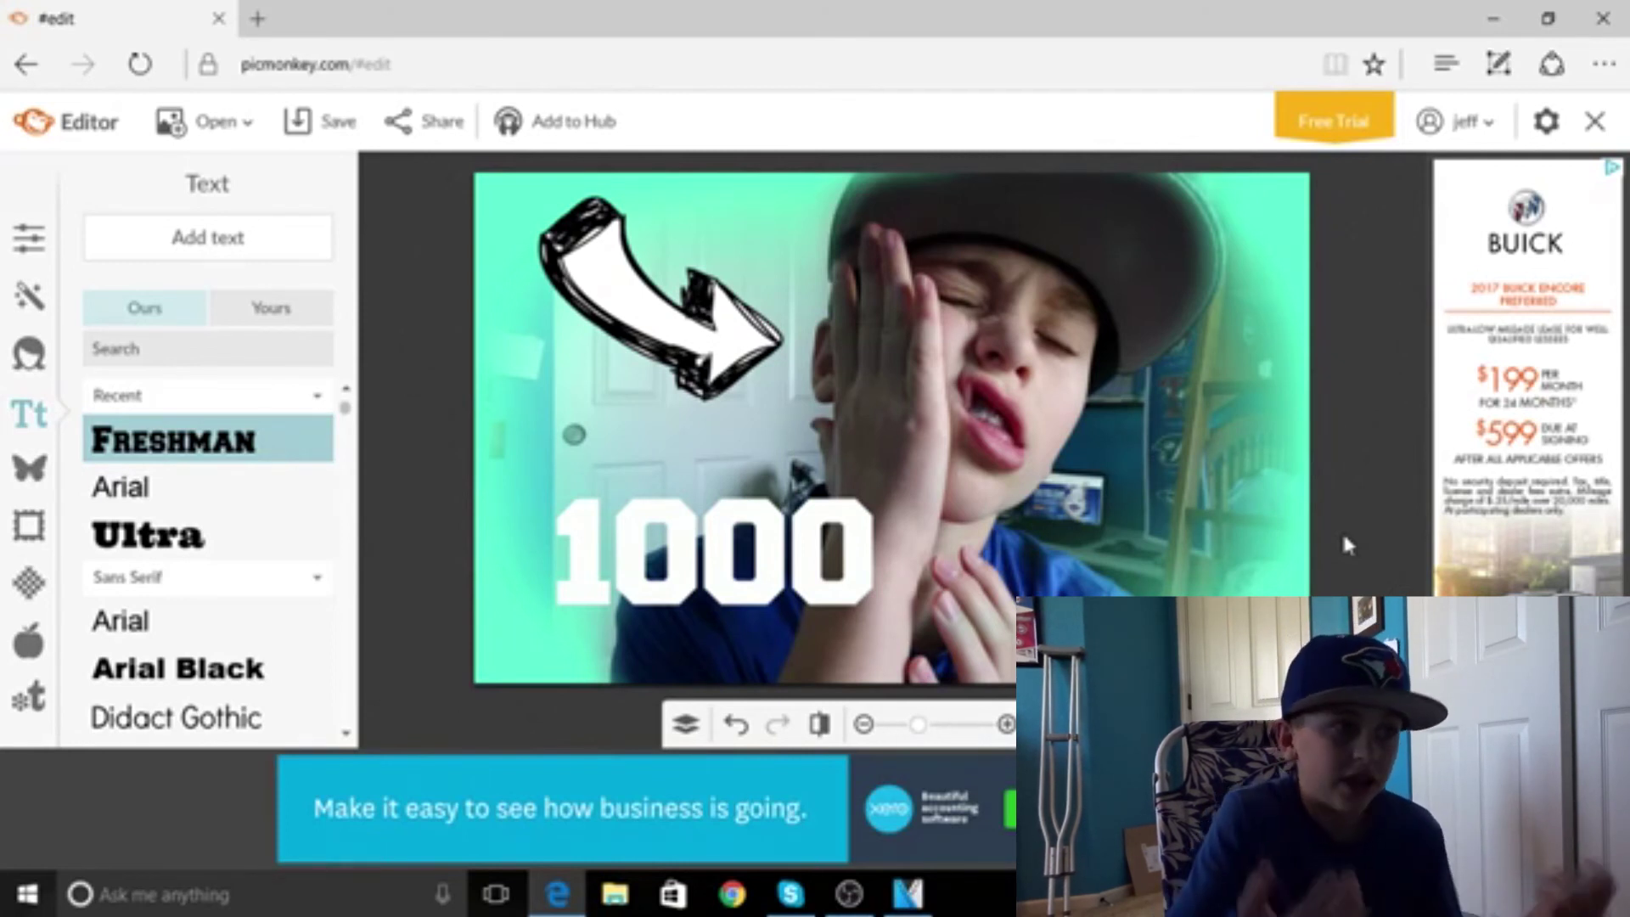
Close Edge, leaving the PicMonkey page without saving
click(1603, 18)
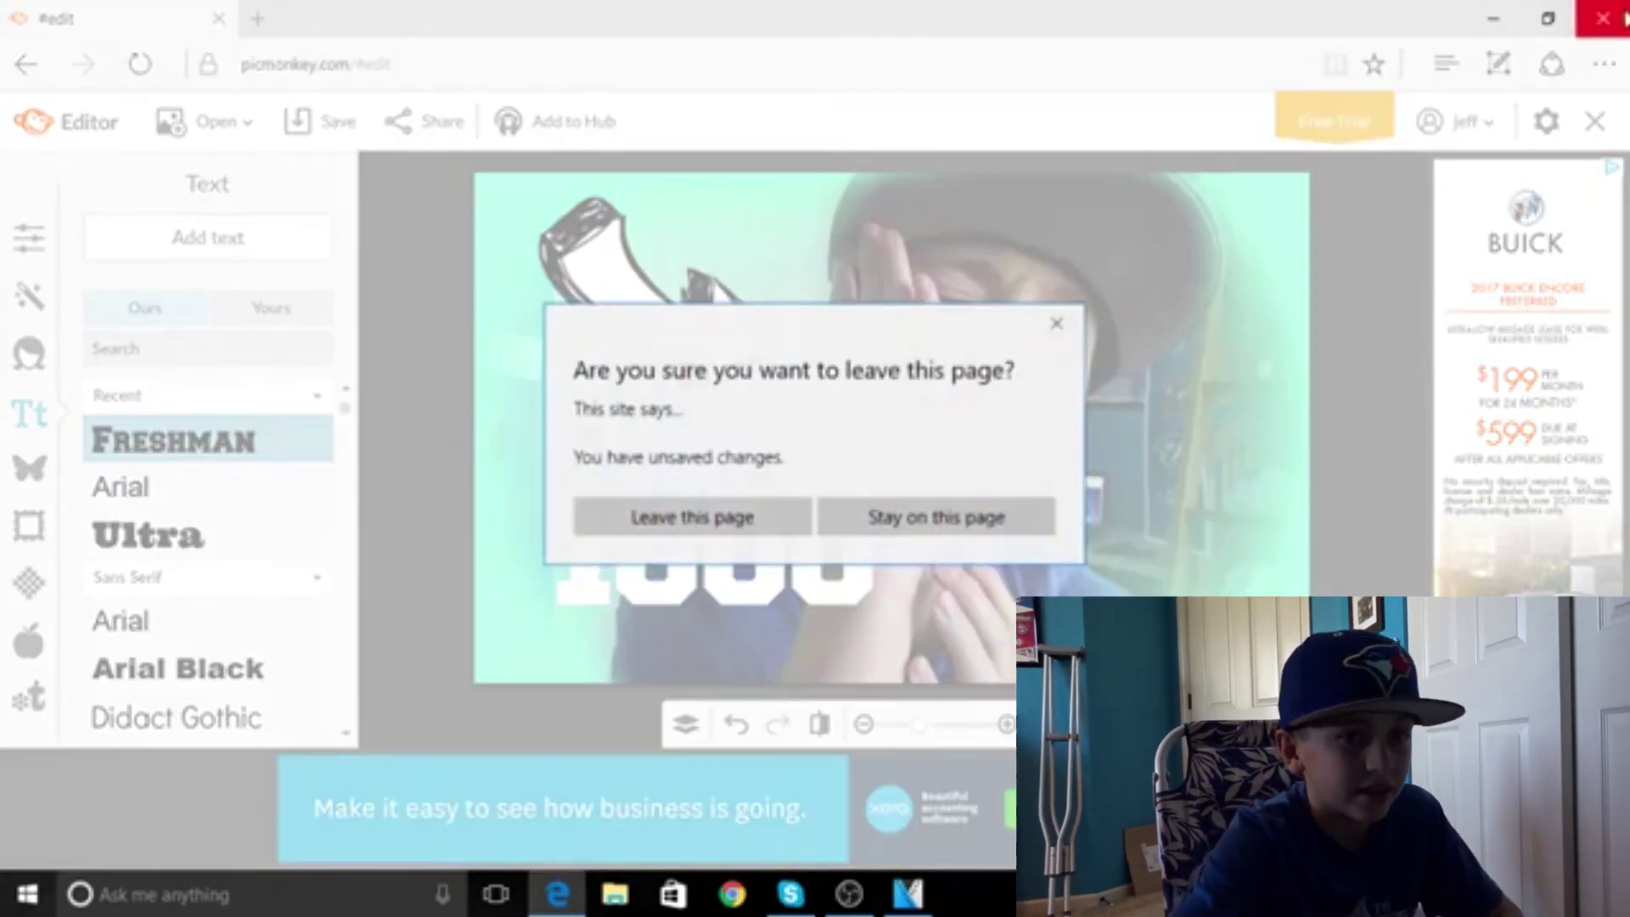
click(767, 526)
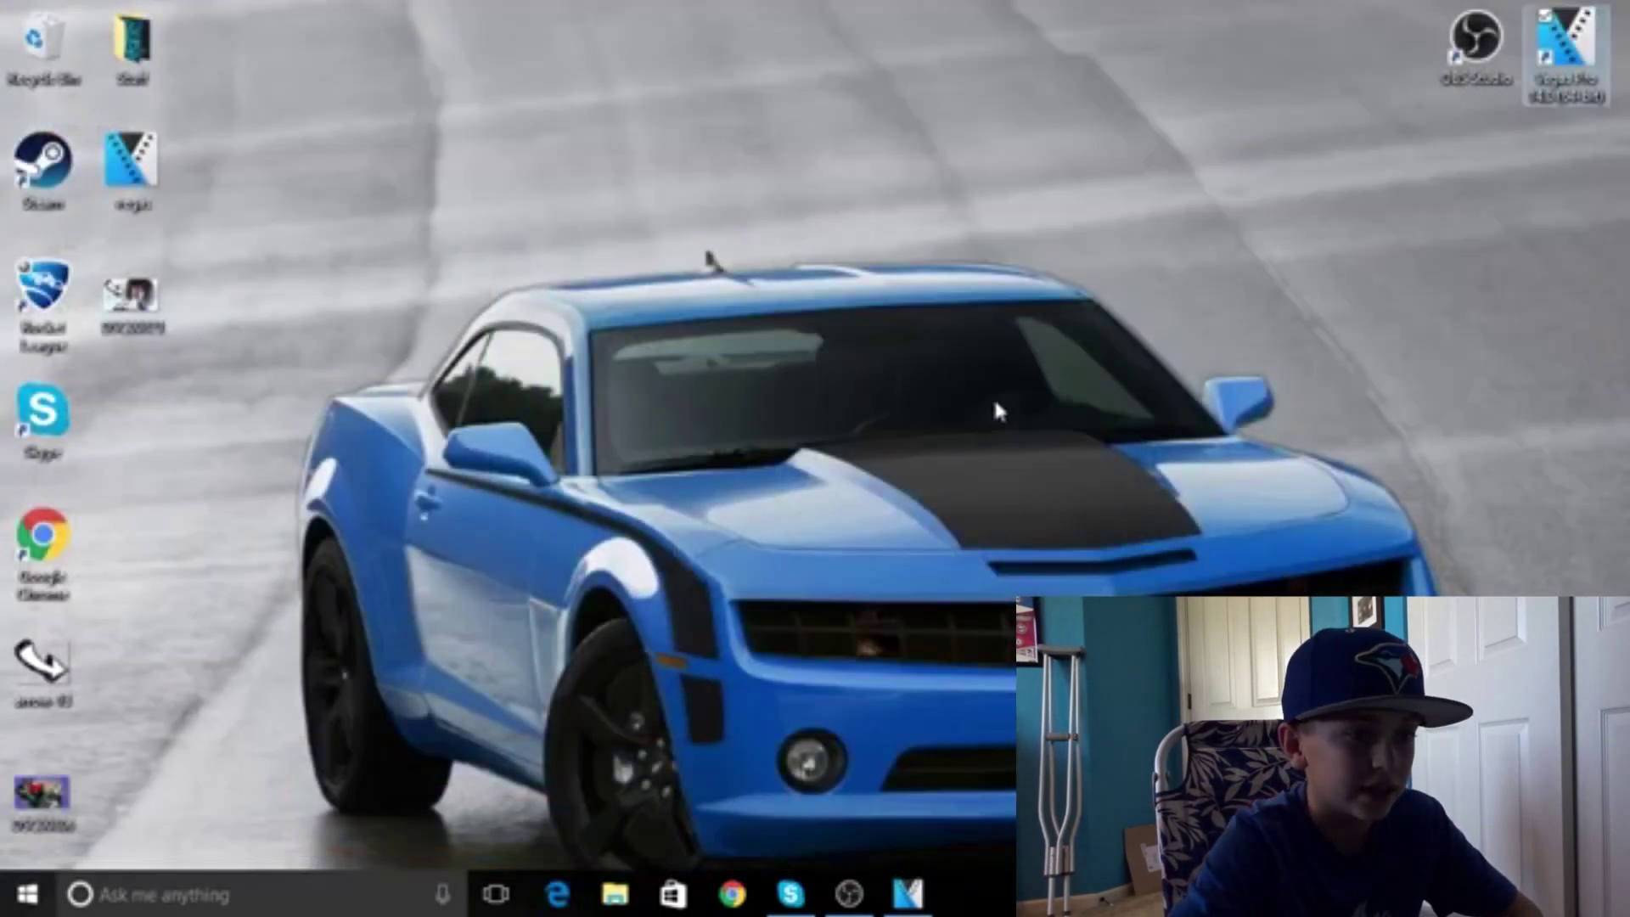